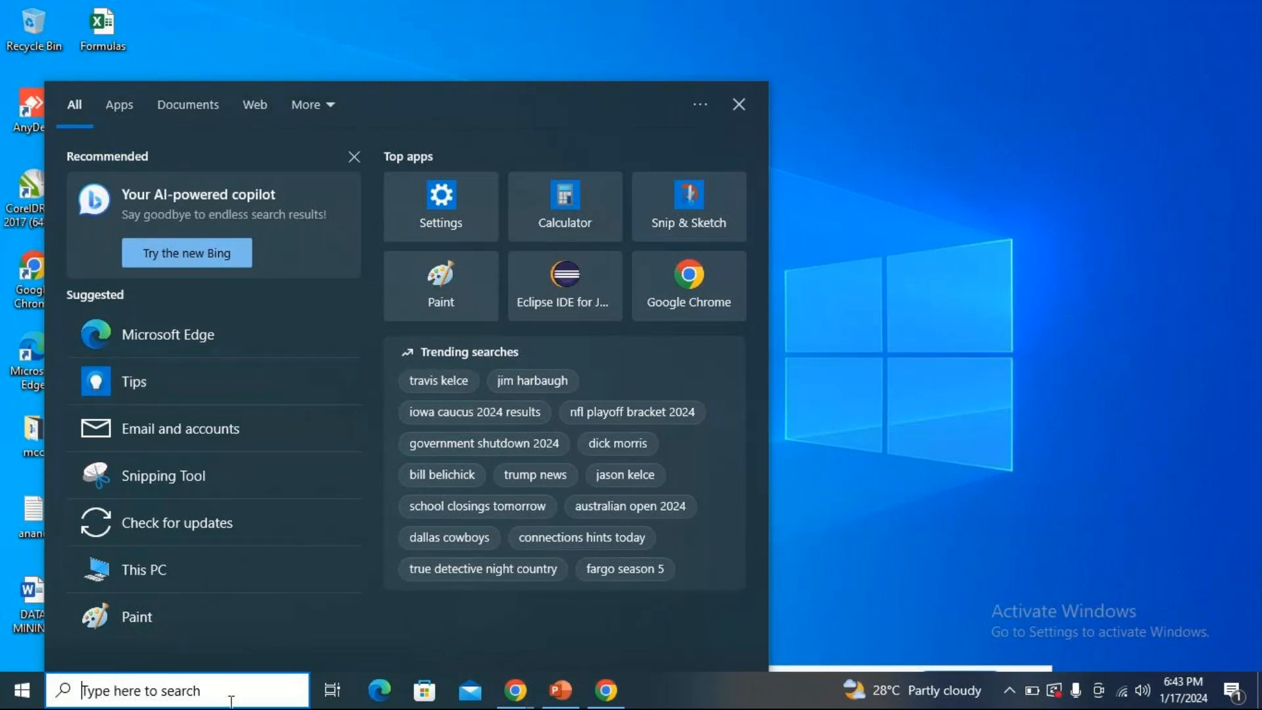
Search Windows for photo and launch Adobe Photoshop 2020.
{"action": "type", "text": "c"}
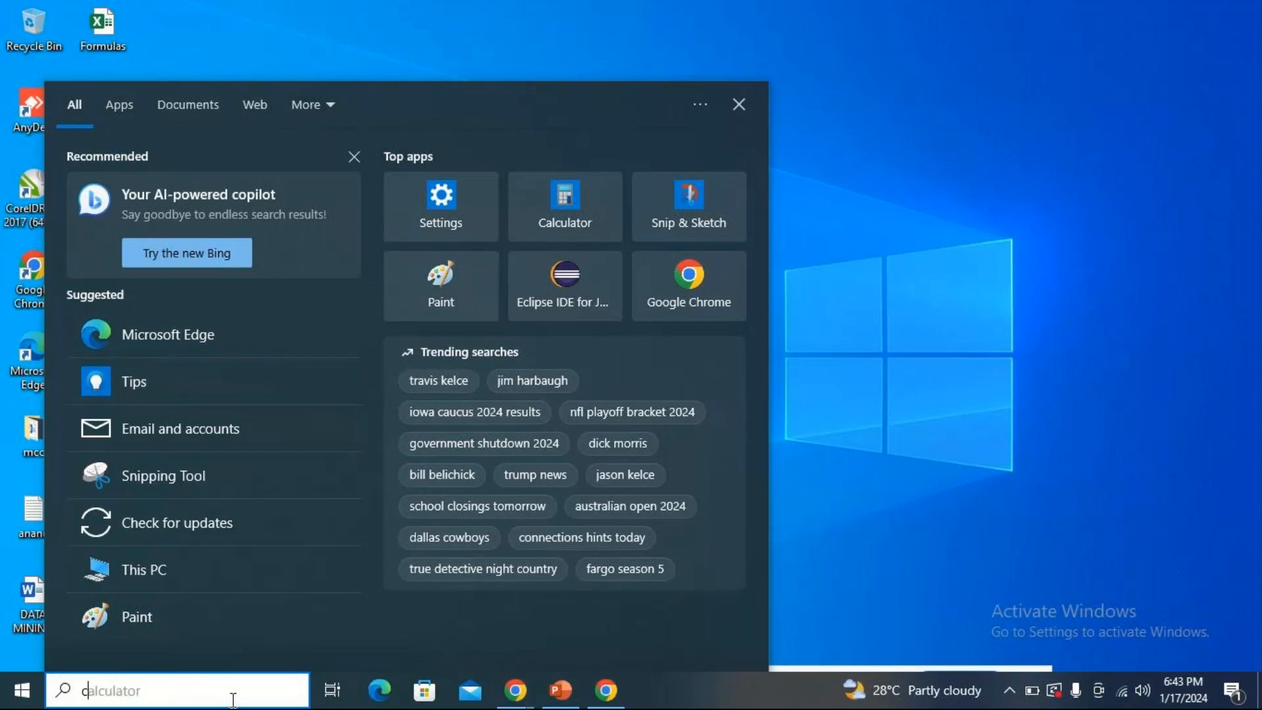
{"action": "key", "text": "BackSpace"}
{"action": "type", "text": "pho"}
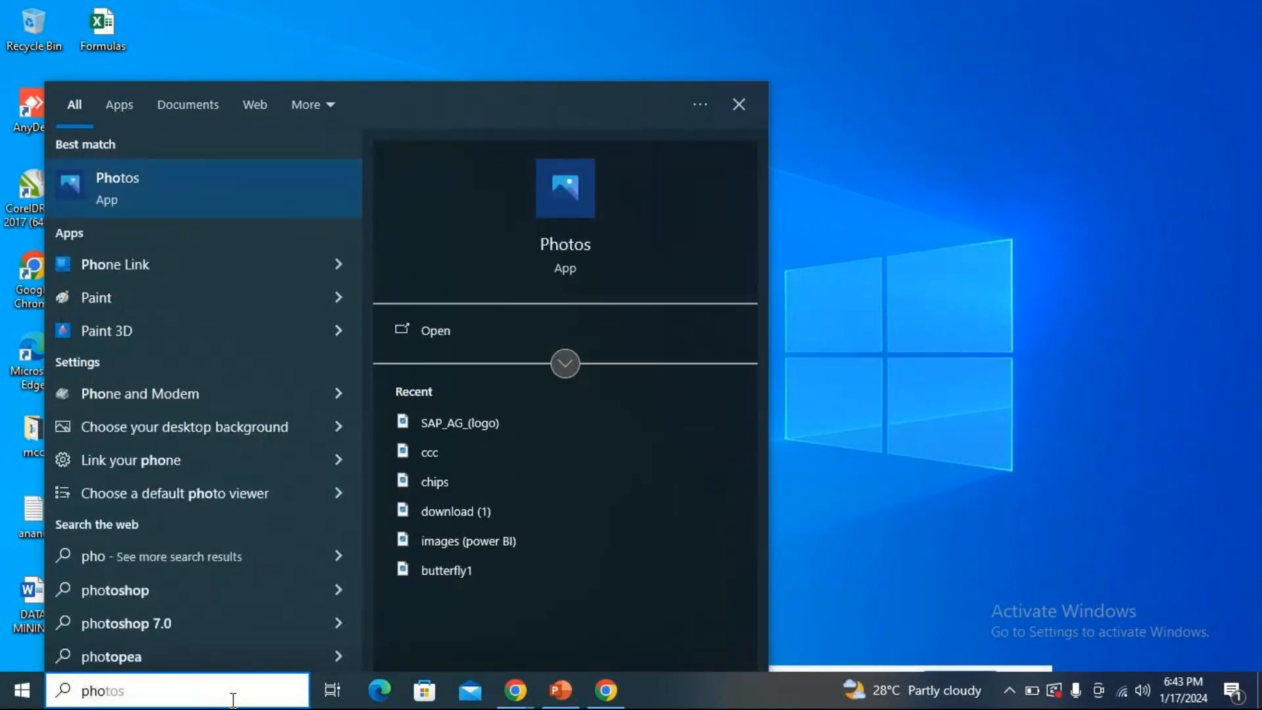
{"action": "type", "text": "to"}
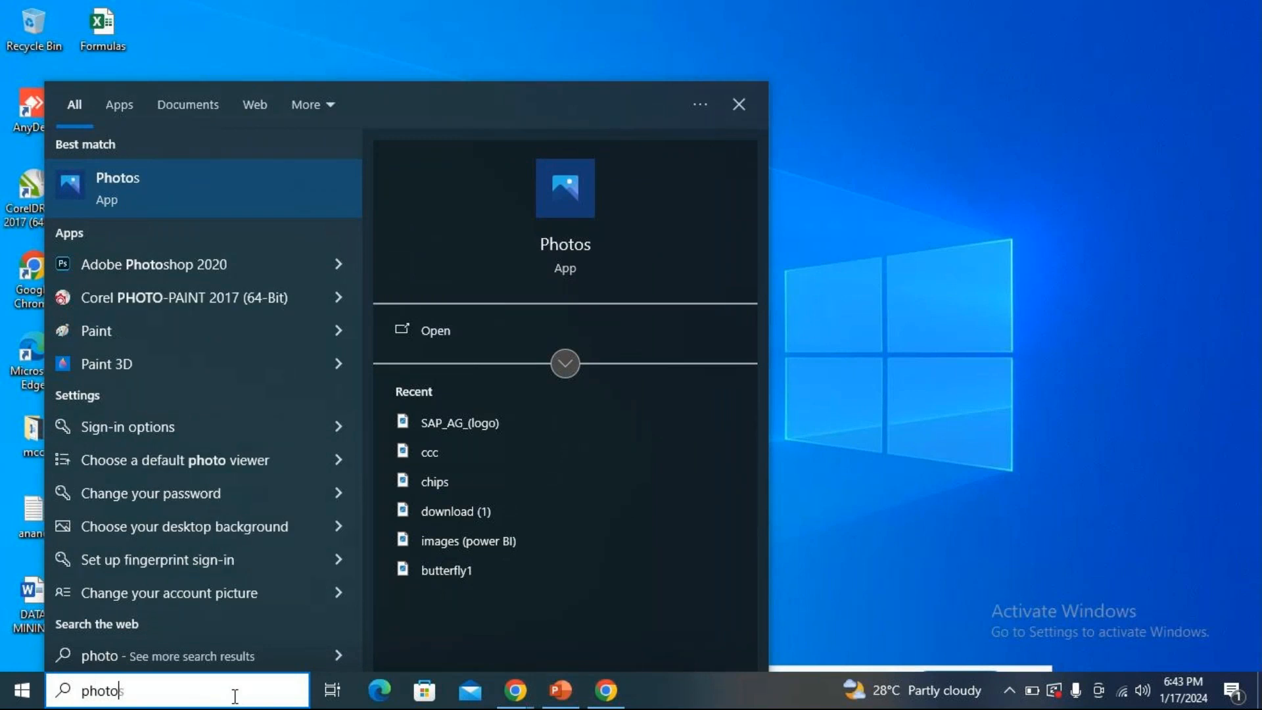
{"action": "left_click", "coordinate": [161, 272]}
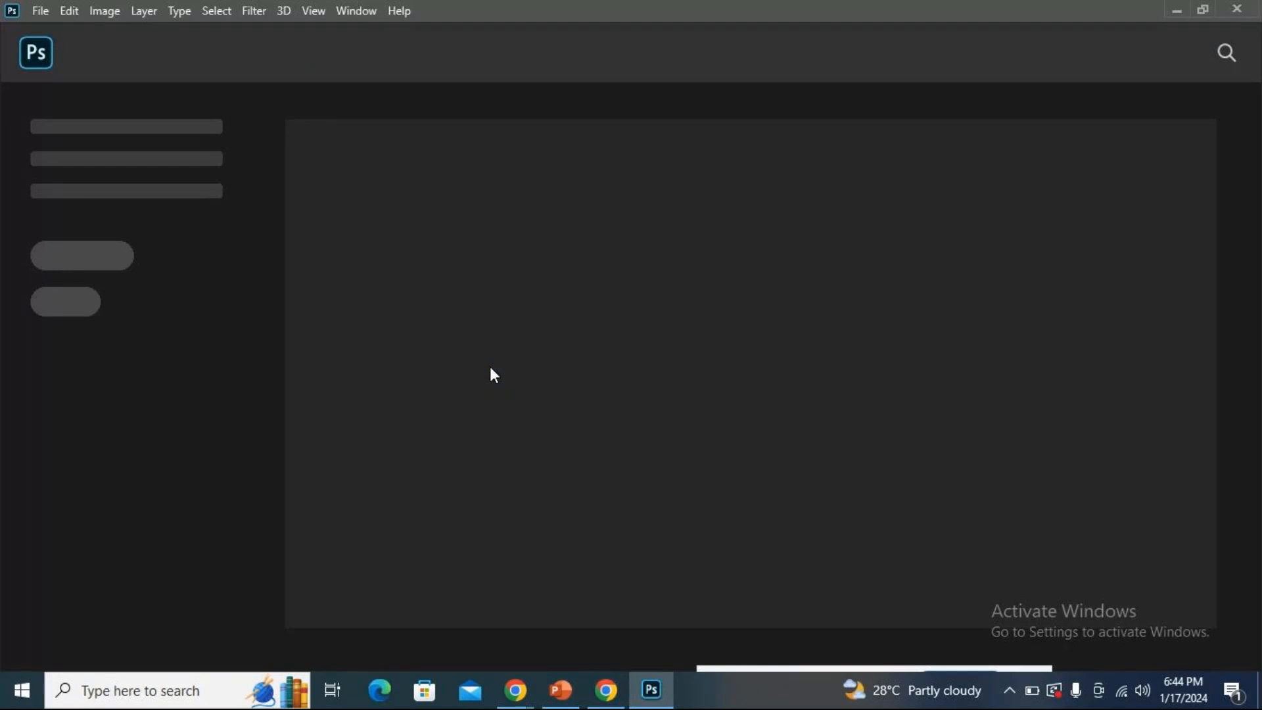
Switch to the GoTo meeting window in Chrome and mute the microphone.
{"action": "mouse_move", "coordinate": [521, 687]}
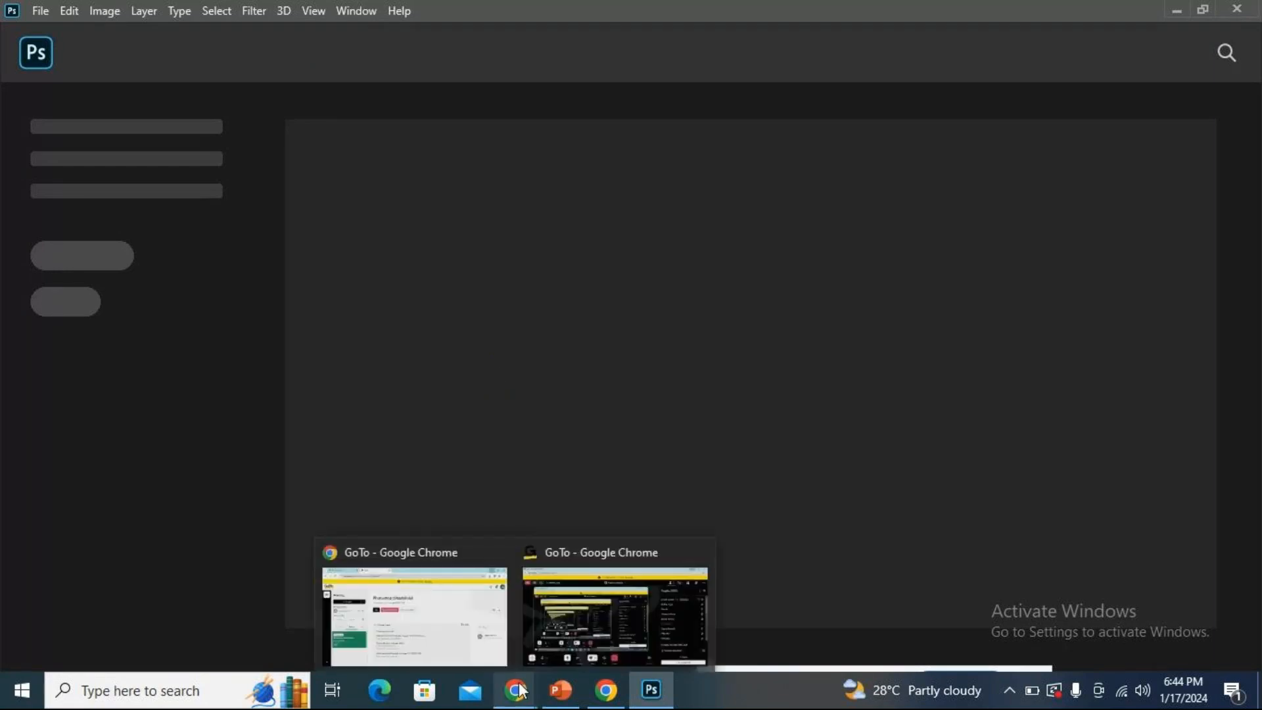
{"action": "left_click", "coordinate": [577, 644]}
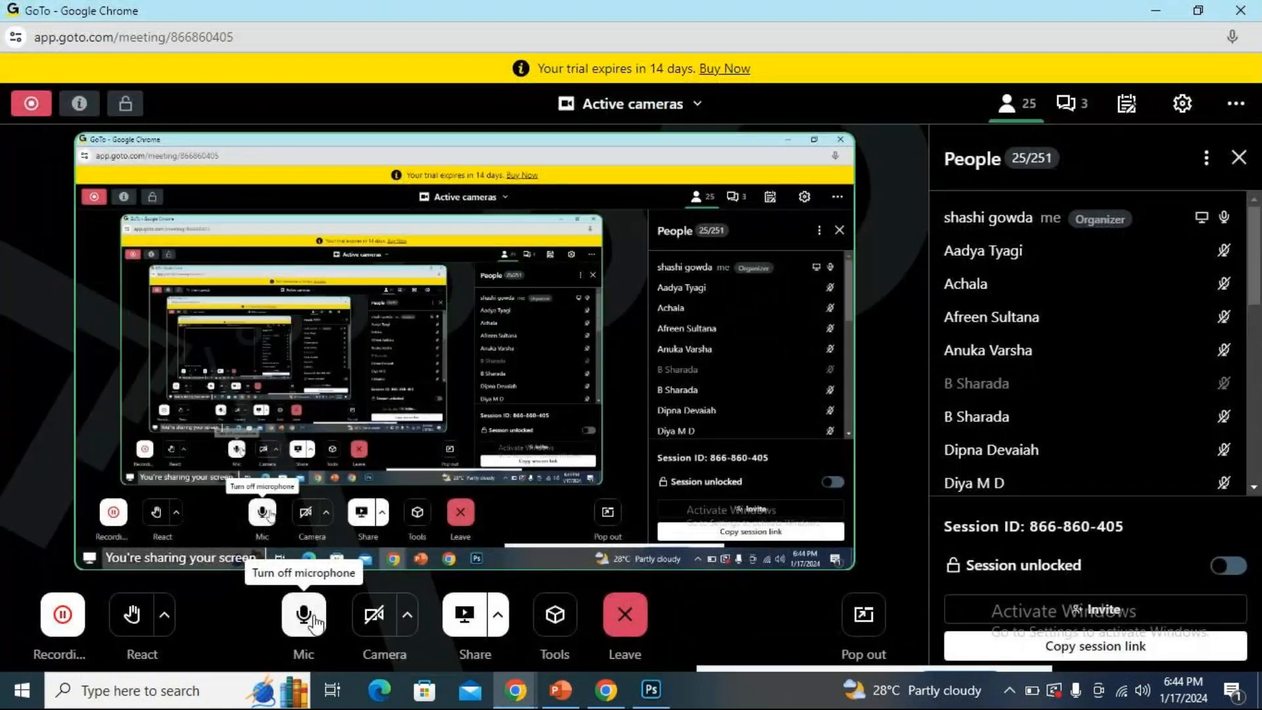
{"action": "left_click", "coordinate": [315, 620]}
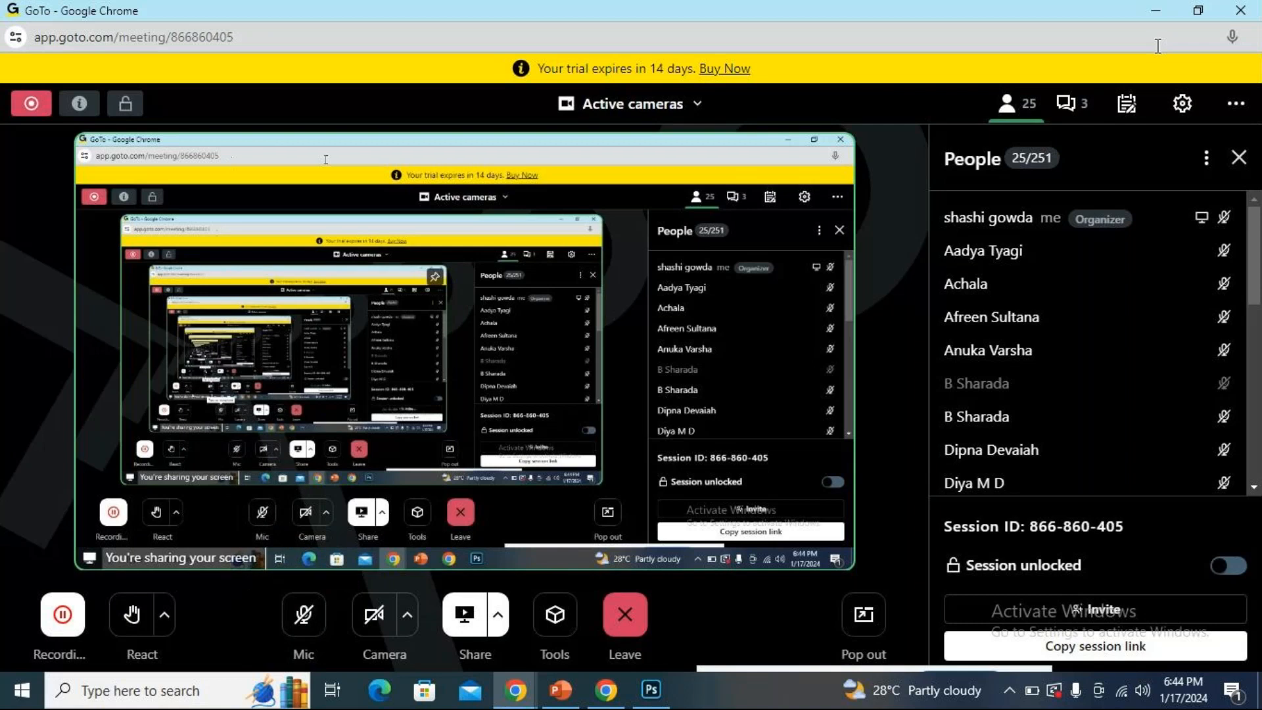
Check the GoTo meeting's chat messages and bring back the participant list.
{"action": "left_click", "coordinate": [1064, 105]}
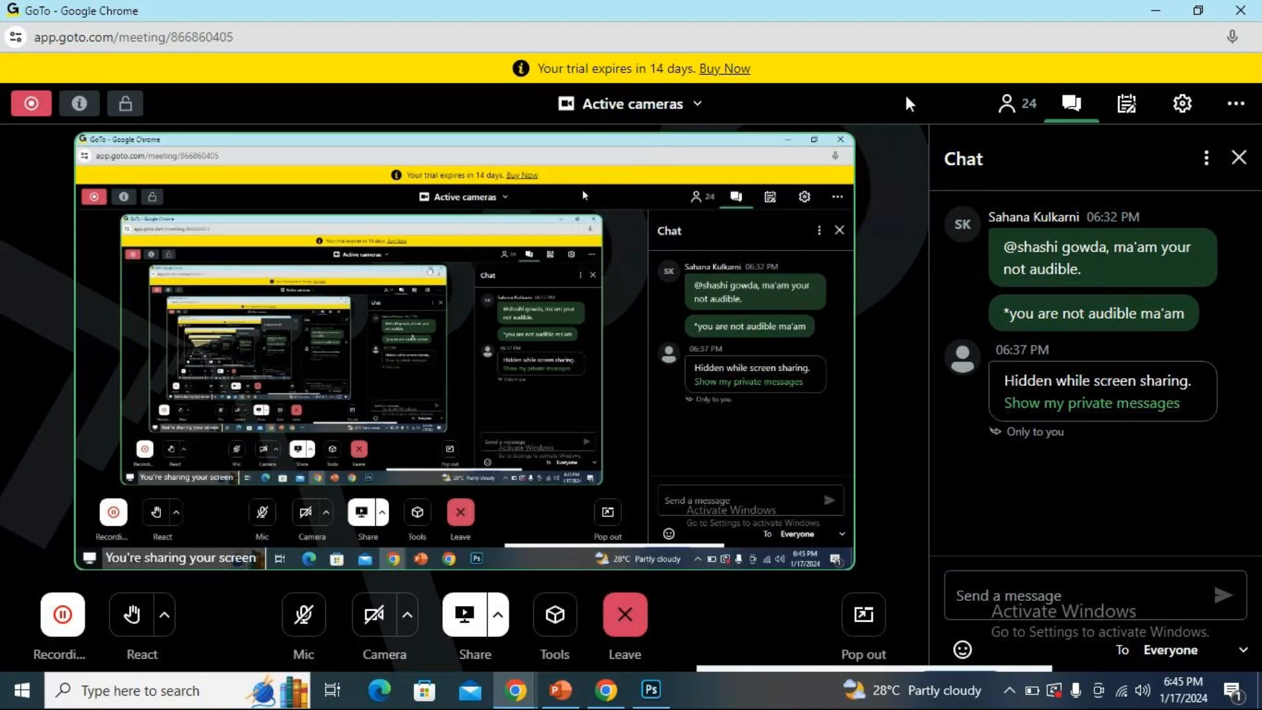
{"action": "left_click", "coordinate": [1070, 105]}
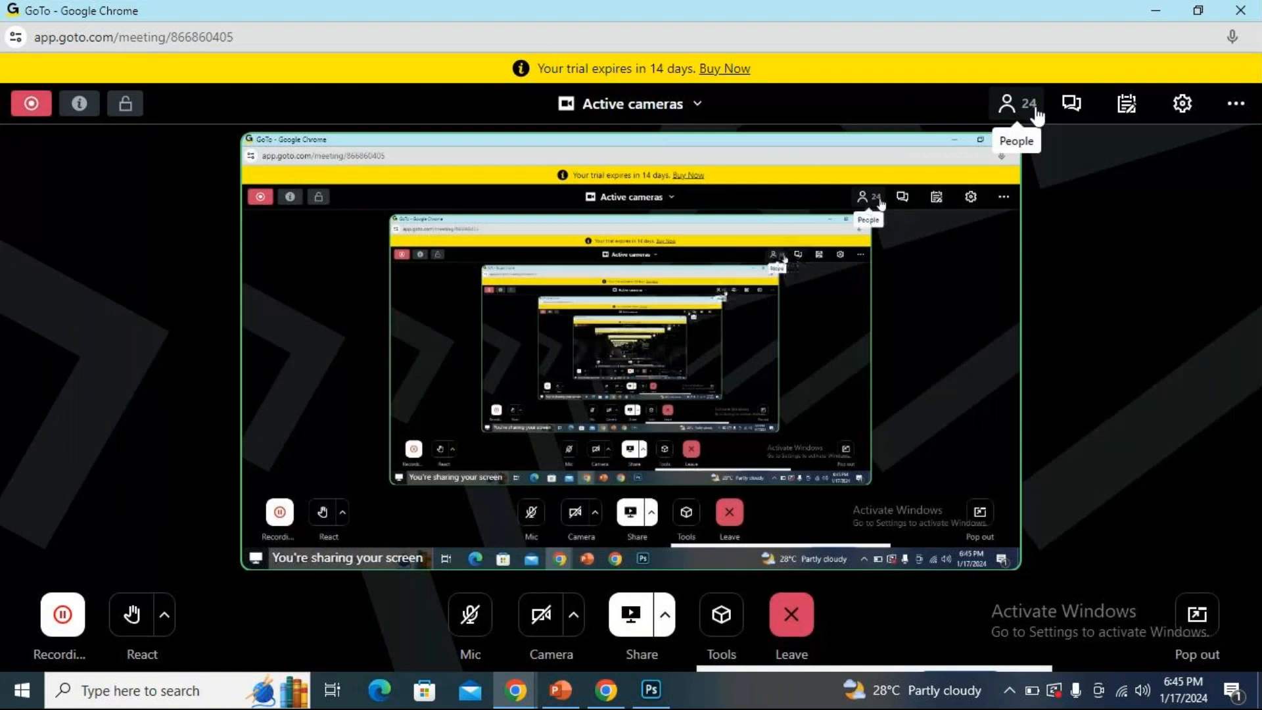
{"action": "left_click", "coordinate": [1037, 115]}
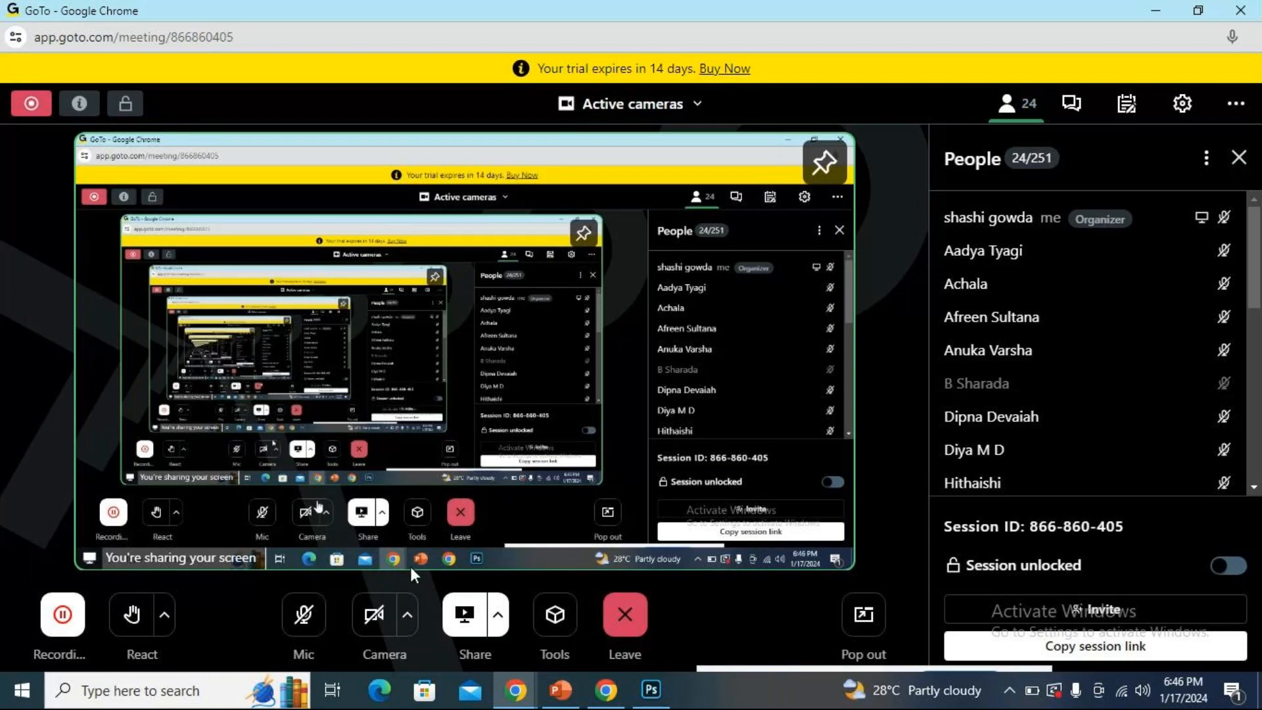
Unmute the meeting microphone and switch back to Photoshop.
{"action": "left_click", "coordinate": [303, 615]}
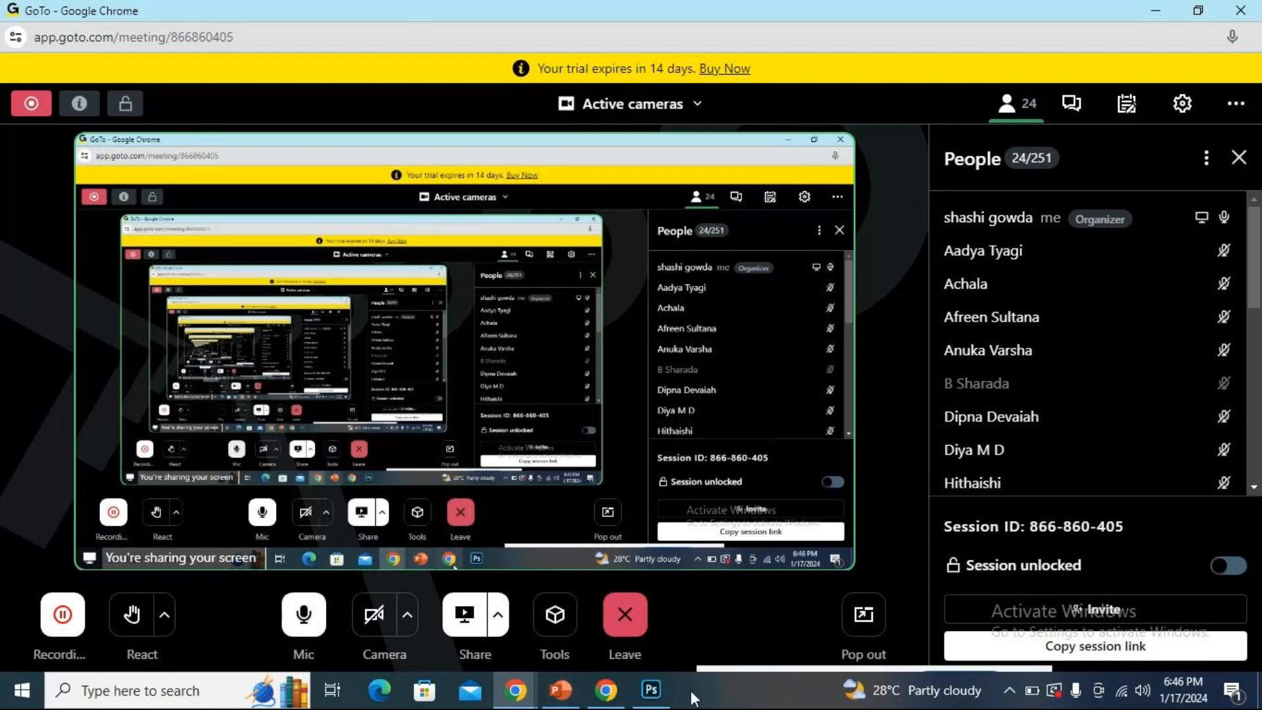
{"action": "left_click", "coordinate": [665, 701]}
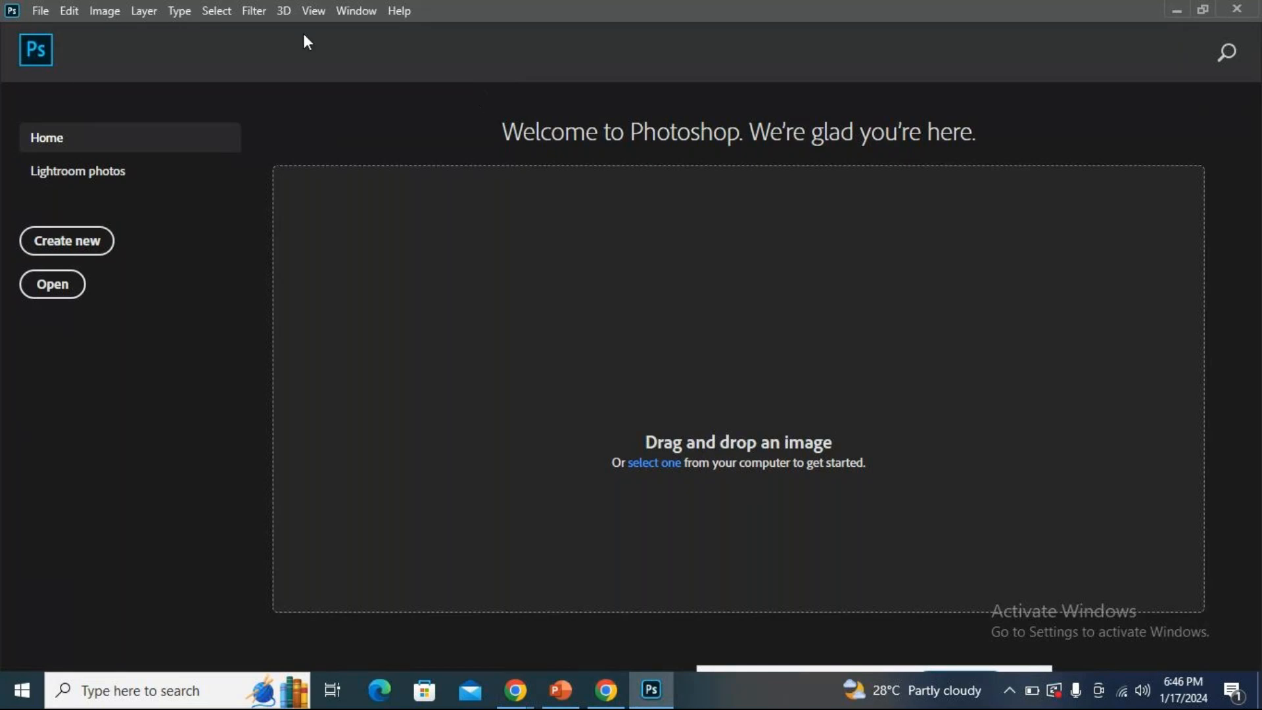
Start creating a new document and move the New Document dialog clear of the home screen's Create new and Open options.
{"action": "left_click", "coordinate": [75, 245]}
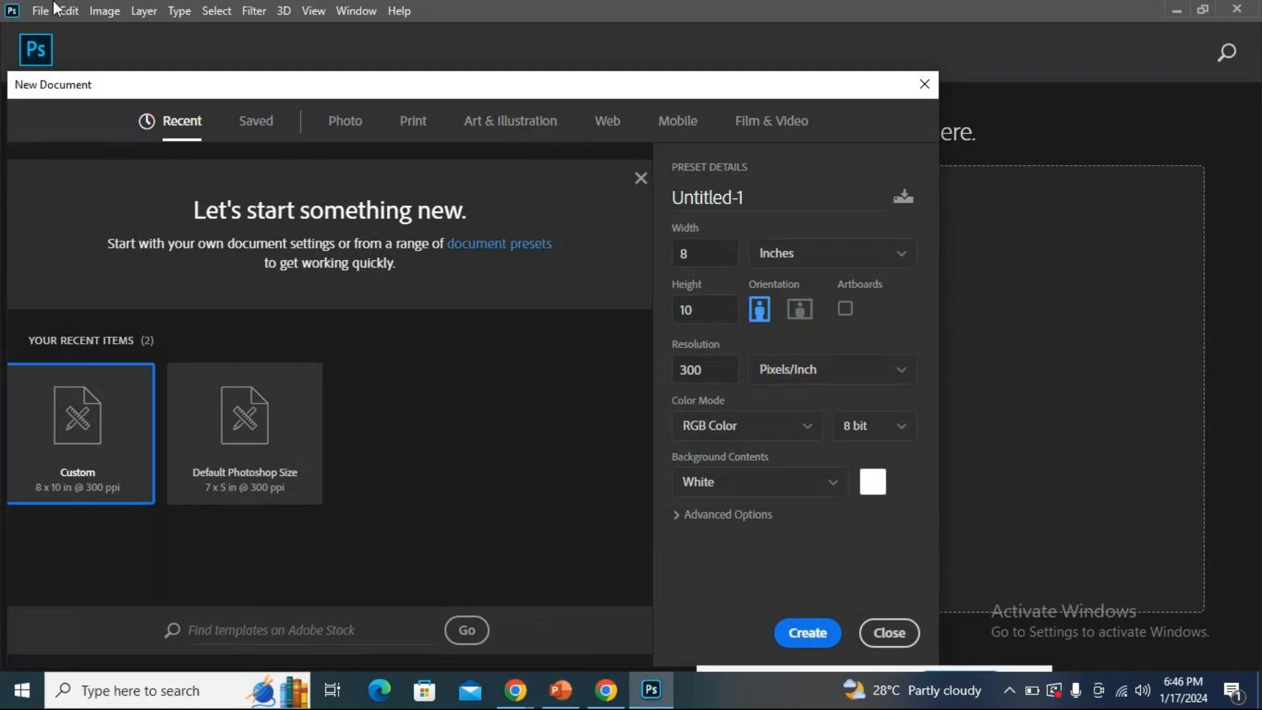
{"action": "left_click_drag", "start_coordinate": [290, 73], "coordinate": [719, 65]}
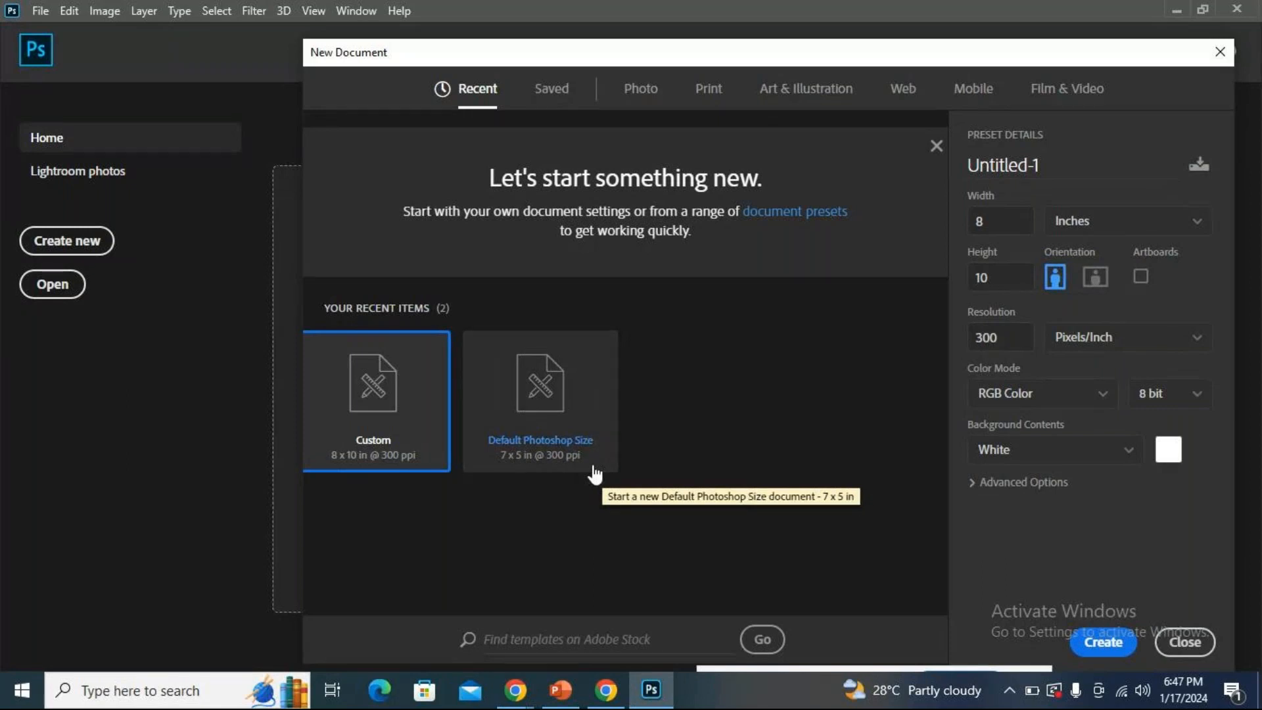
Examine the Saved, Photo, Print, Art & Illustration and Web categories of blank document presets.
{"action": "left_click", "coordinate": [552, 90]}
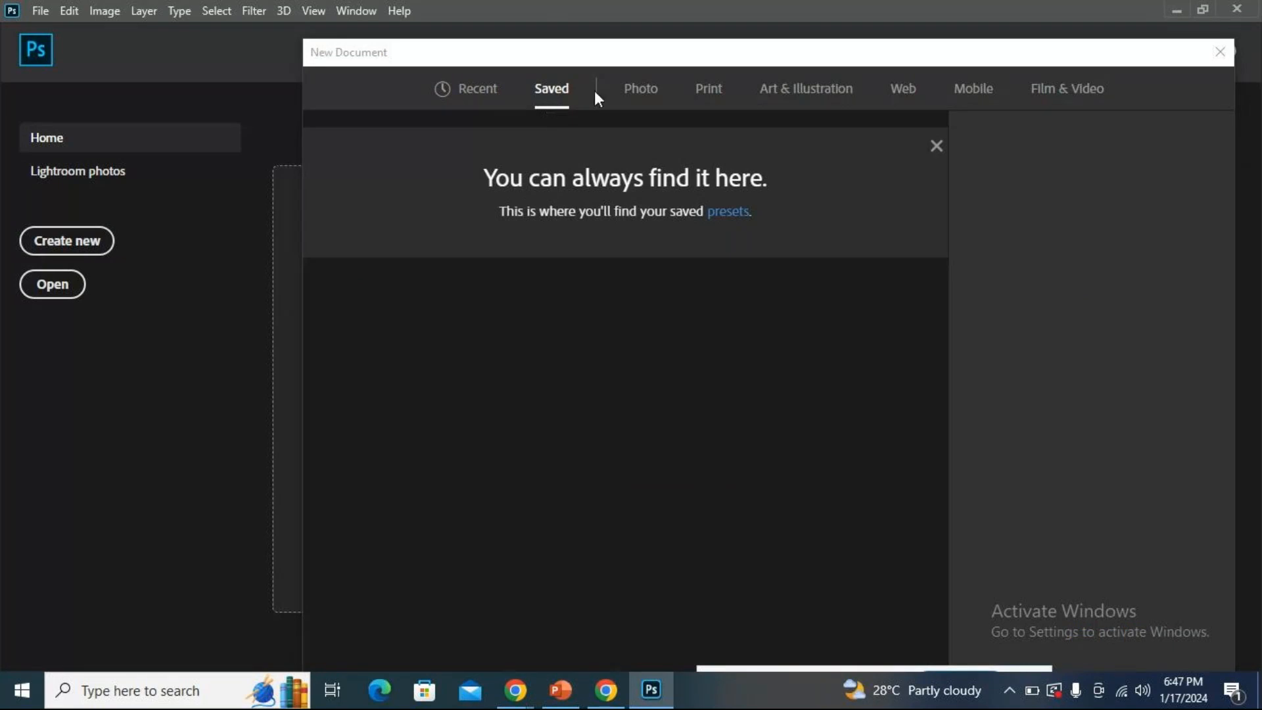
{"action": "left_click", "coordinate": [638, 99]}
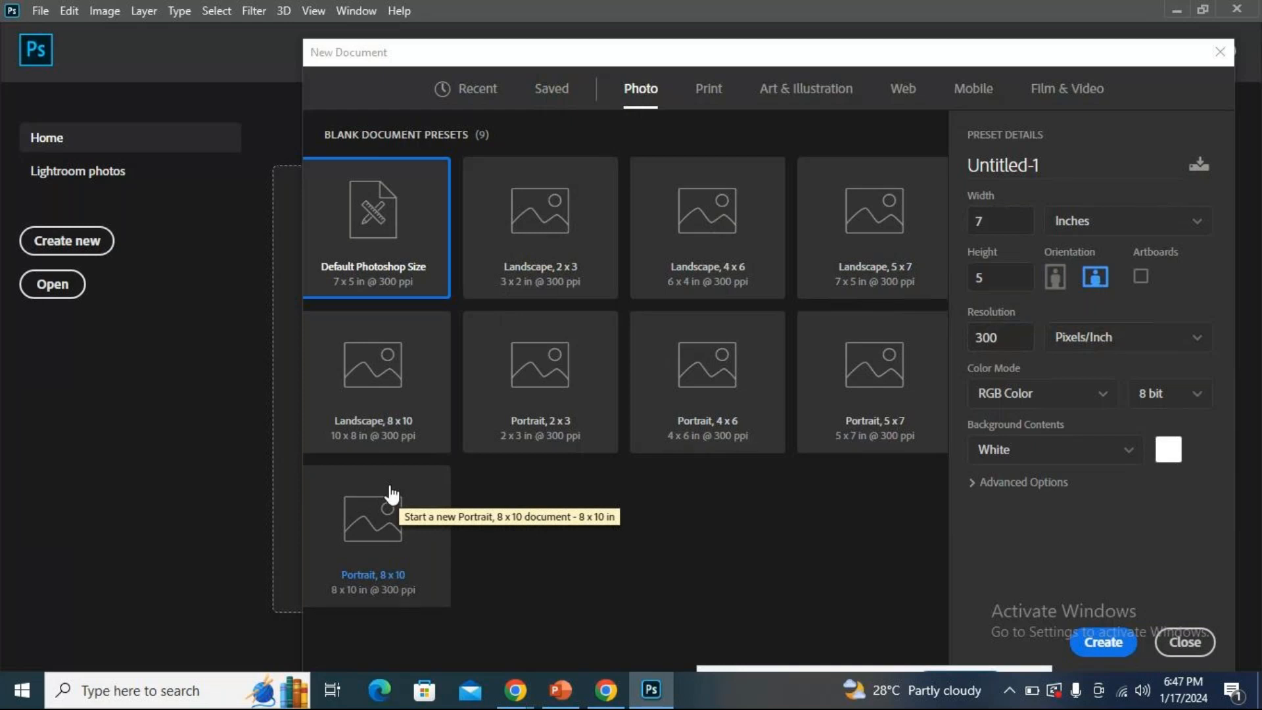
{"action": "left_click", "coordinate": [714, 88]}
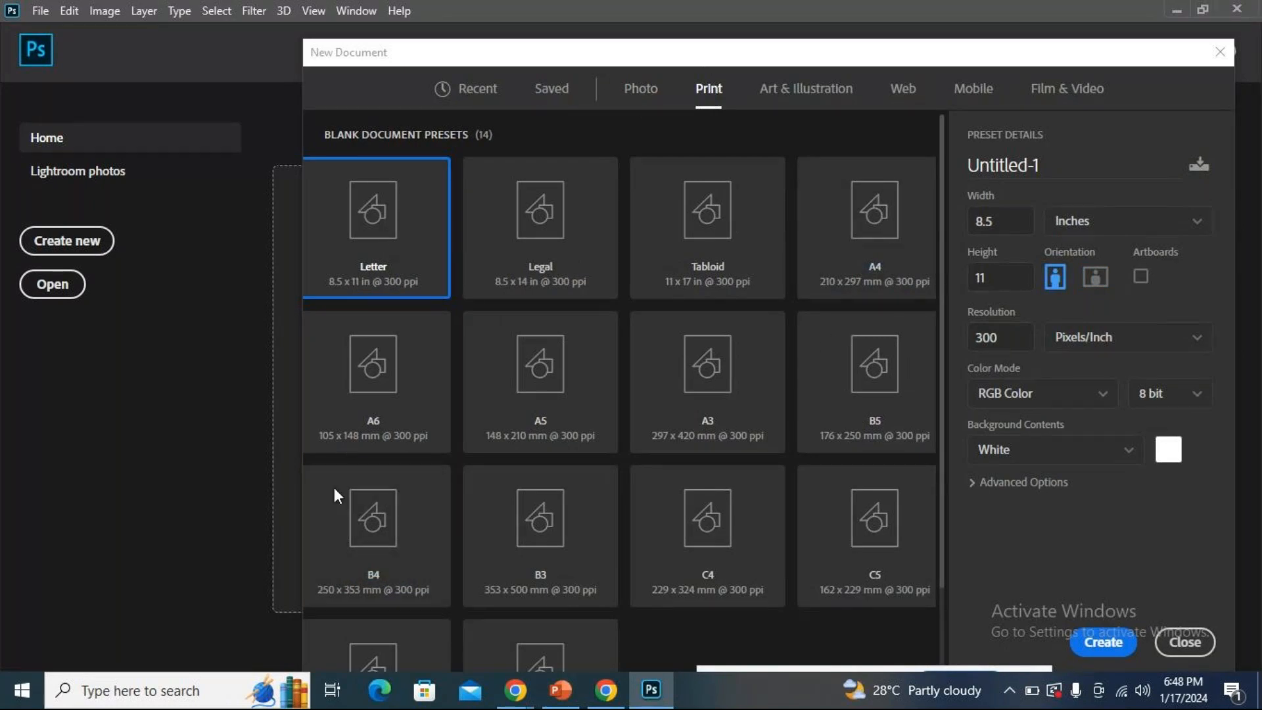
{"action": "scroll", "coordinate": [592, 592], "scroll_direction": "down", "scroll_amount": 2}
{"action": "scroll", "coordinate": [601, 601], "scroll_direction": "up", "scroll_amount": 2}
{"action": "left_click", "coordinate": [840, 103]}
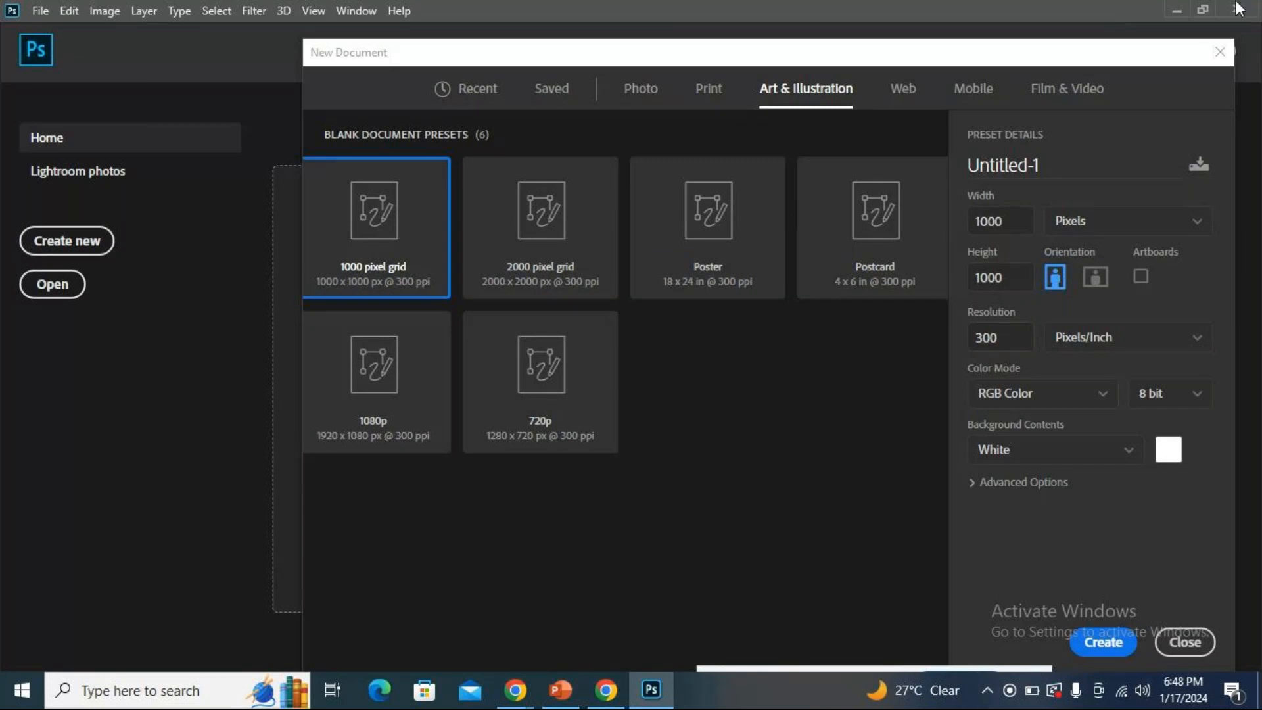
{"action": "left_click", "coordinate": [916, 92]}
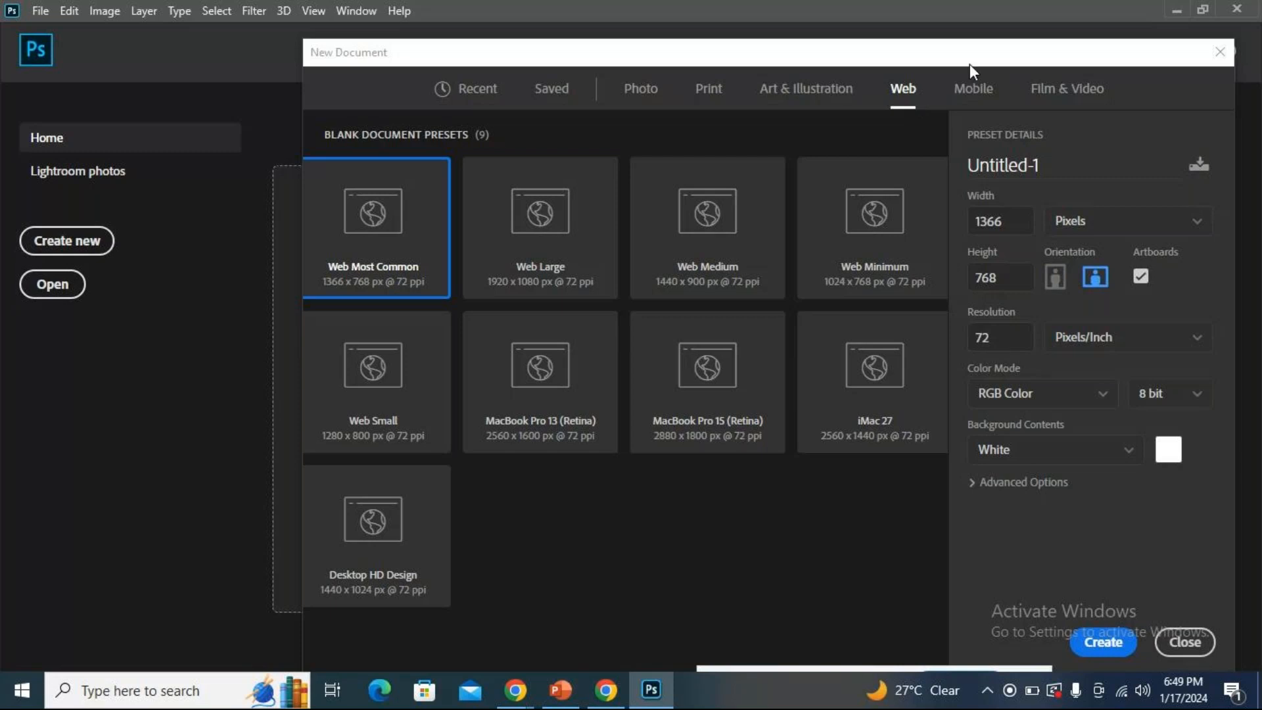
Look through the full set of Mobile presets and the Film & Video presets for new documents.
{"action": "left_click", "coordinate": [973, 88]}
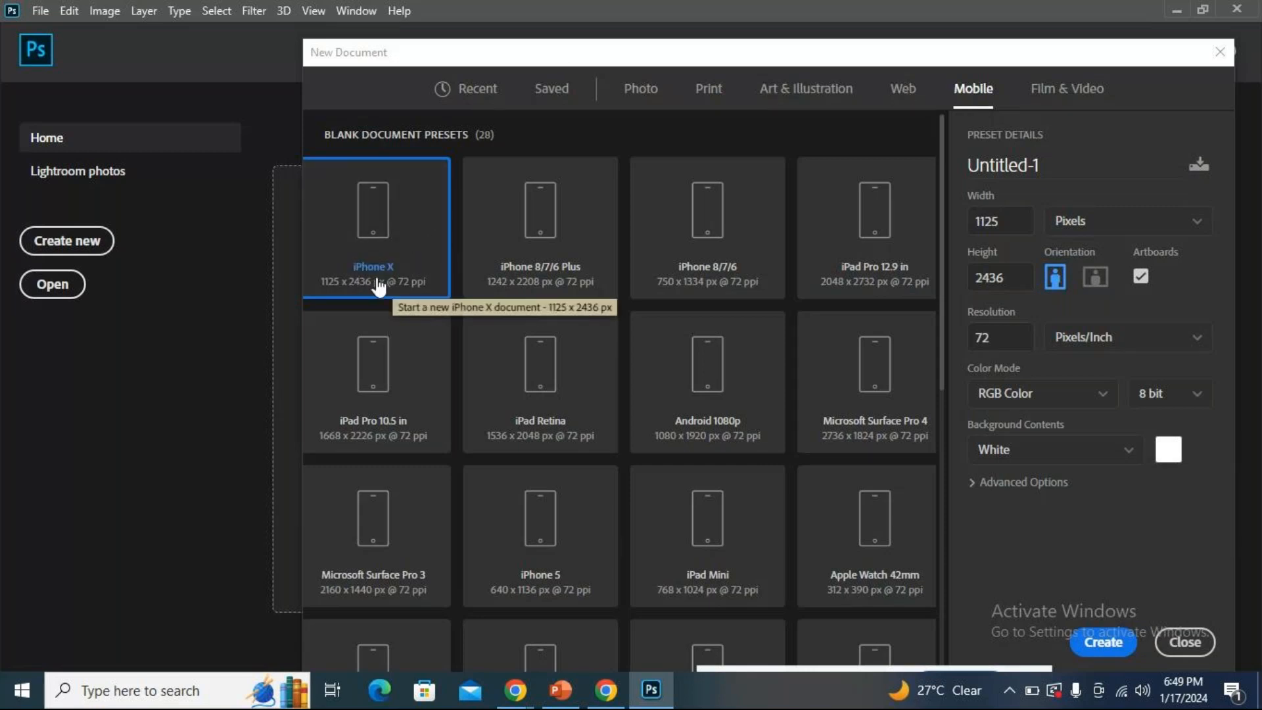
{"action": "scroll", "coordinate": [625, 285], "scroll_direction": "down", "scroll_amount": 1}
{"action": "scroll", "coordinate": [624, 293], "scroll_direction": "down", "scroll_amount": 4}
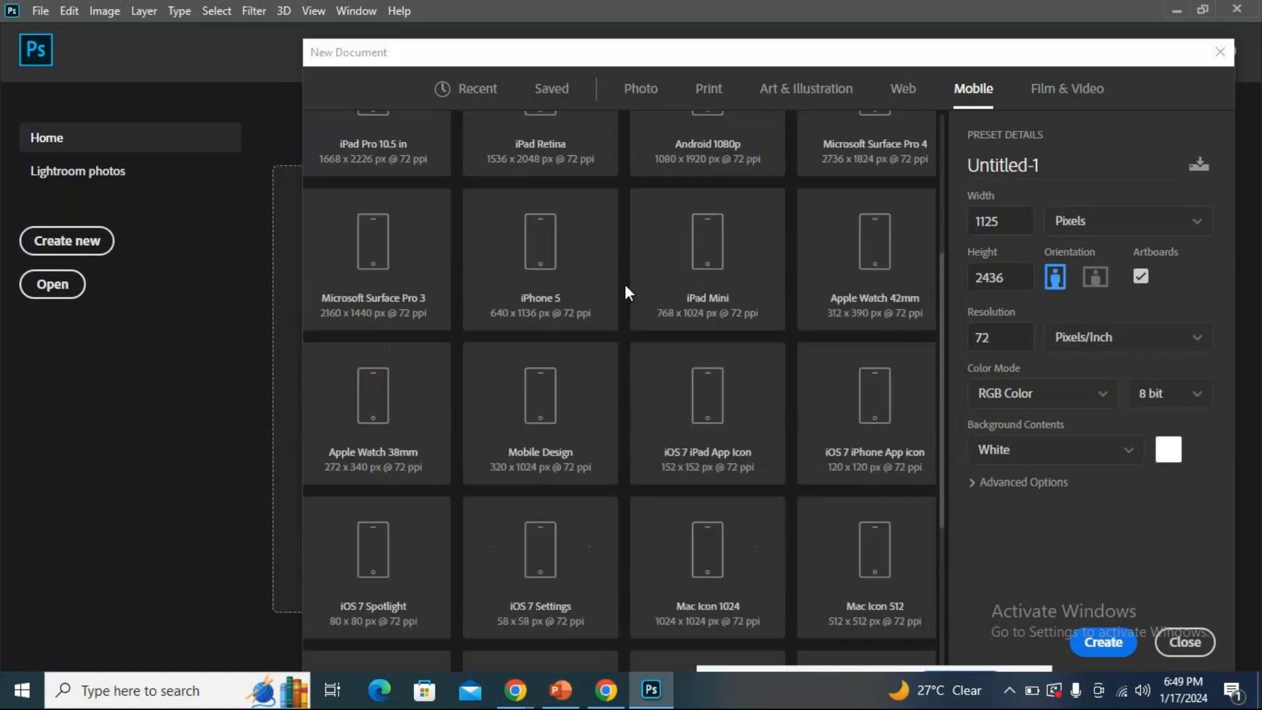
{"action": "scroll", "coordinate": [625, 292], "scroll_direction": "down", "scroll_amount": 3}
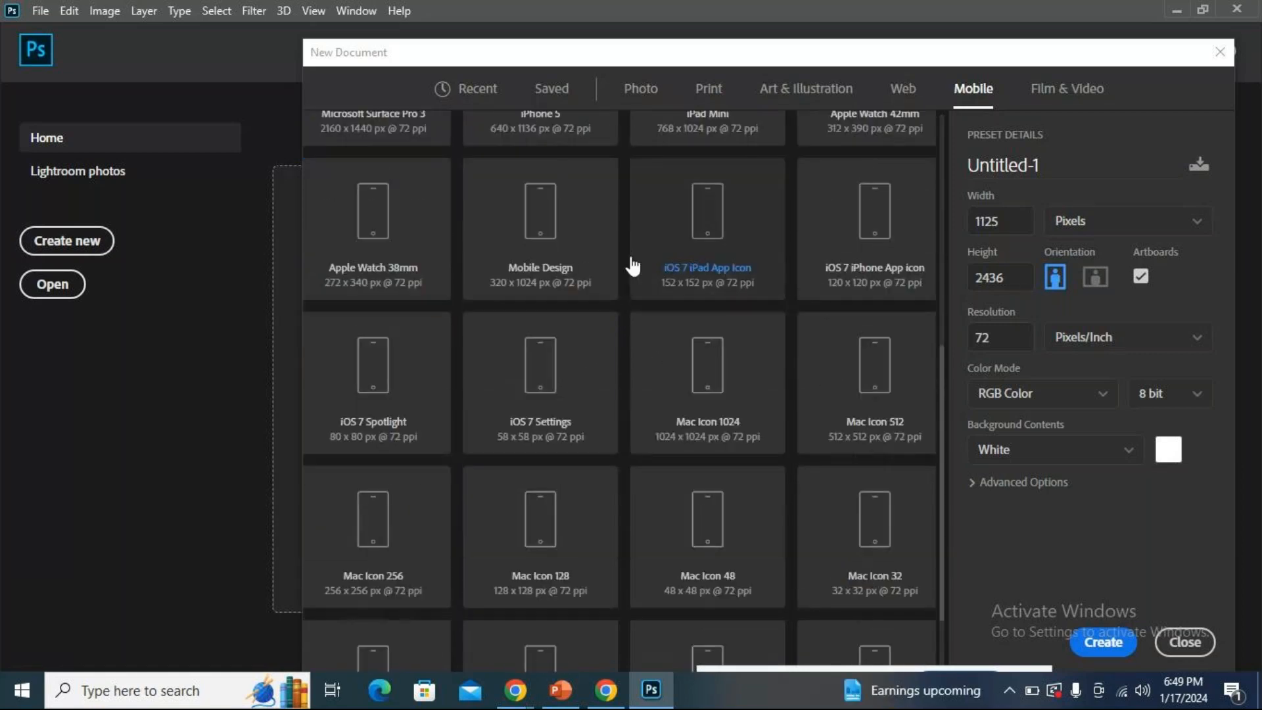
{"action": "scroll", "coordinate": [632, 483], "scroll_direction": "down", "scroll_amount": 2}
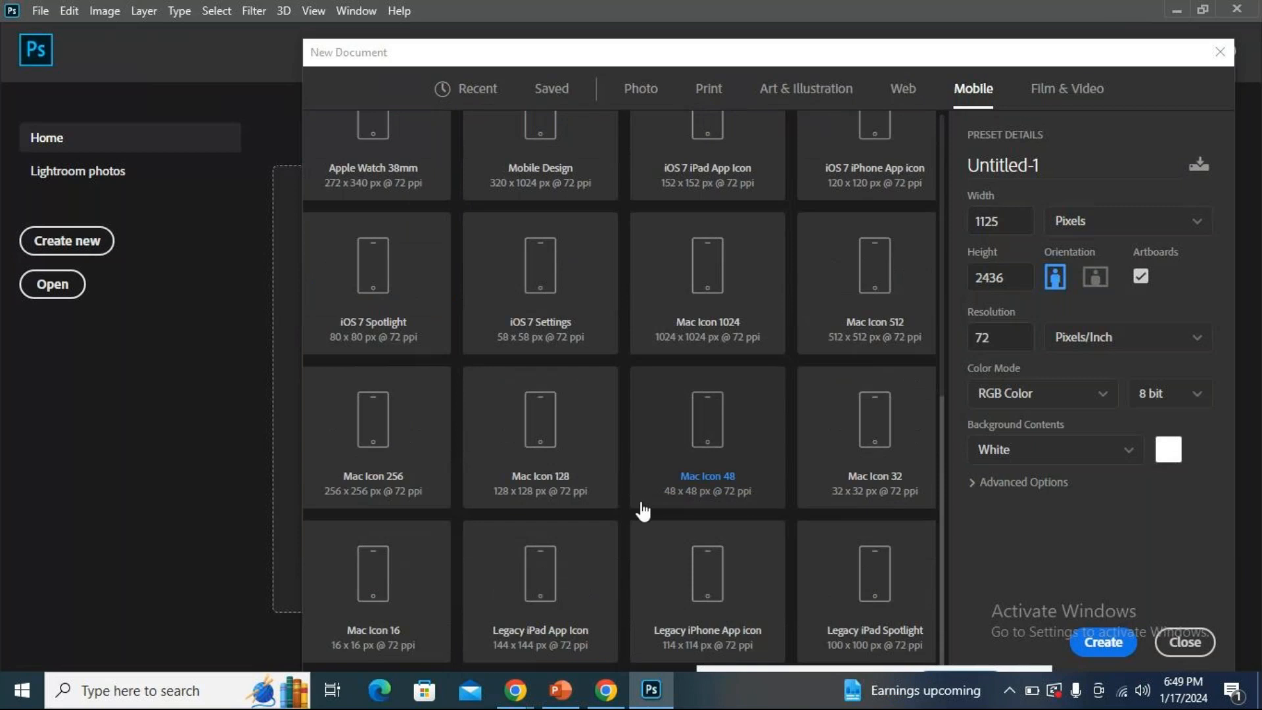
{"action": "scroll", "coordinate": [646, 510], "scroll_direction": "up", "scroll_amount": 6}
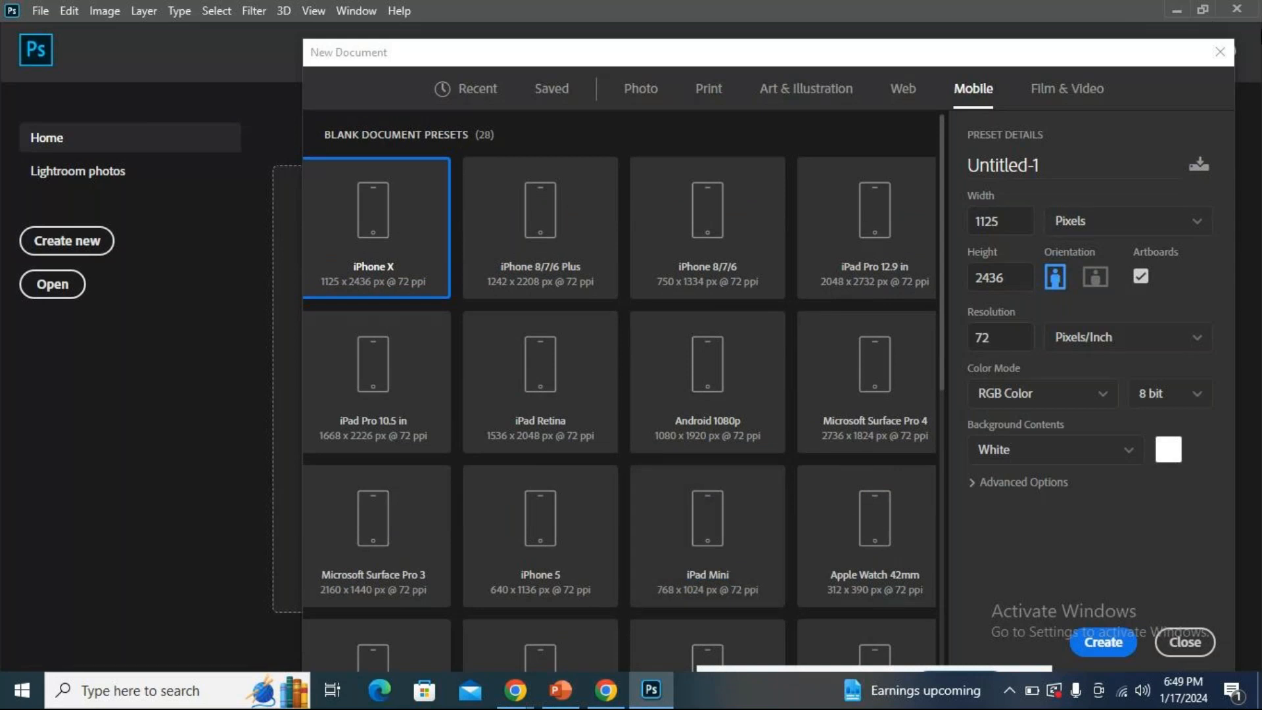
{"action": "left_click", "coordinate": [1070, 90]}
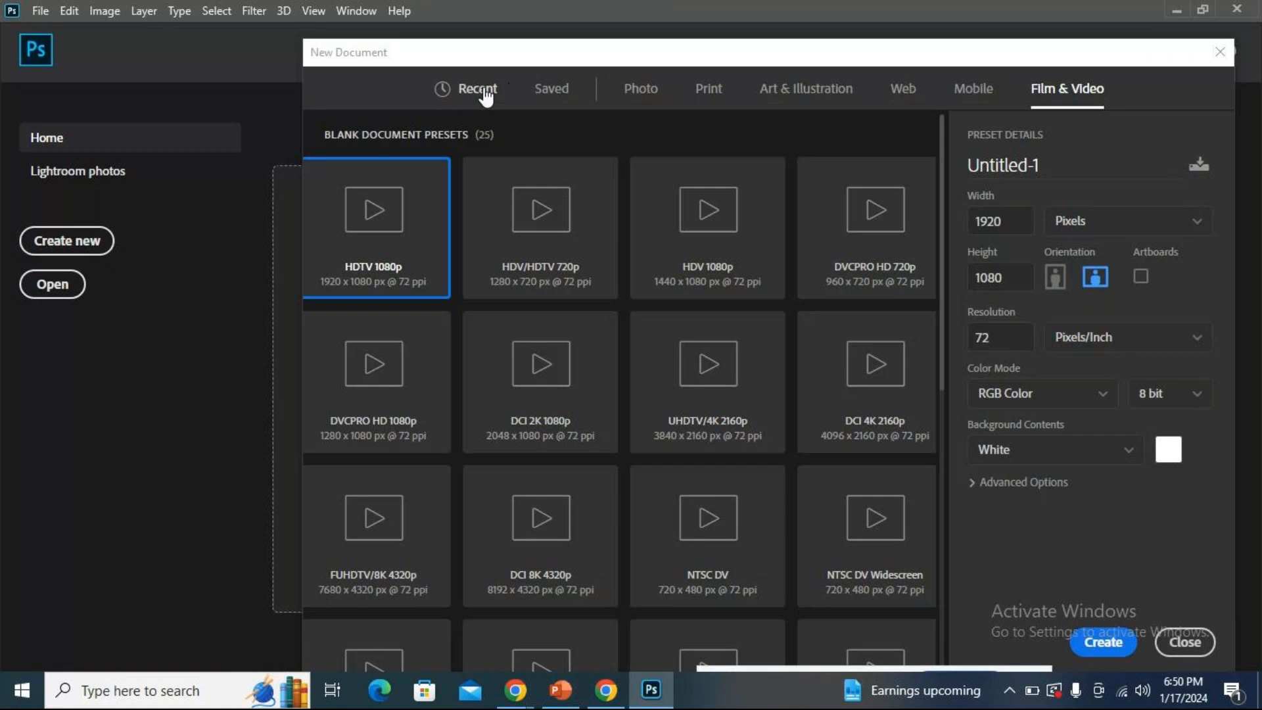
Return to the recent document presets and set the new document's width to 11 inches.
{"action": "left_click", "coordinate": [475, 88]}
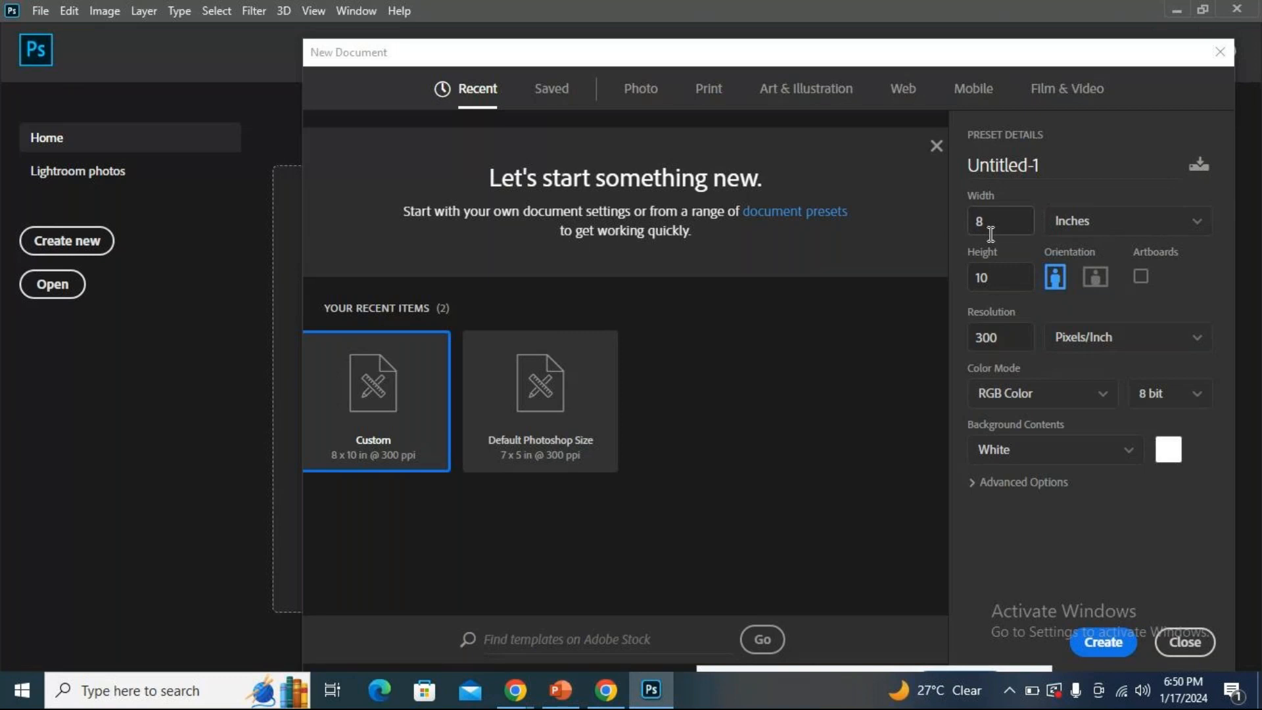
{"action": "left_click", "coordinate": [1191, 231]}
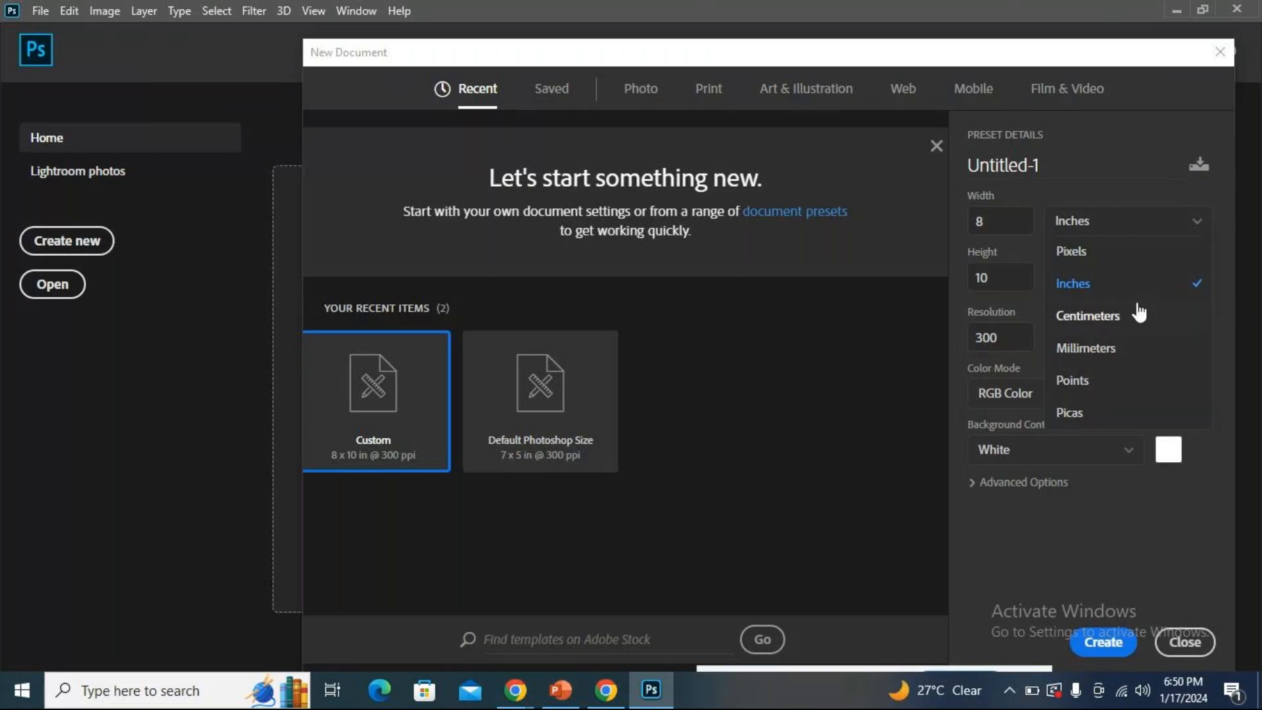
{"action": "left_click", "coordinate": [1183, 288]}
{"action": "left_click", "coordinate": [992, 218]}
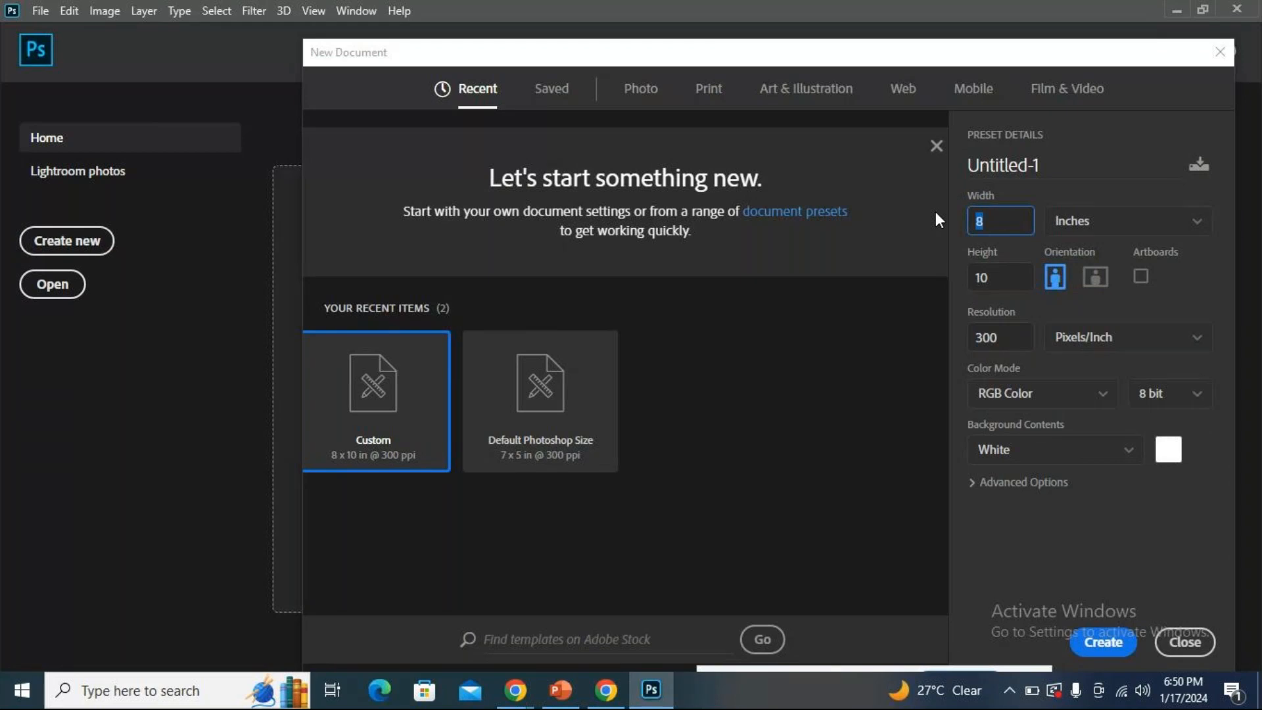
{"action": "type", "text": "11"}
Review the available color modes and background contents, keeping RGB Color and White.
{"action": "left_click", "coordinate": [1092, 403]}
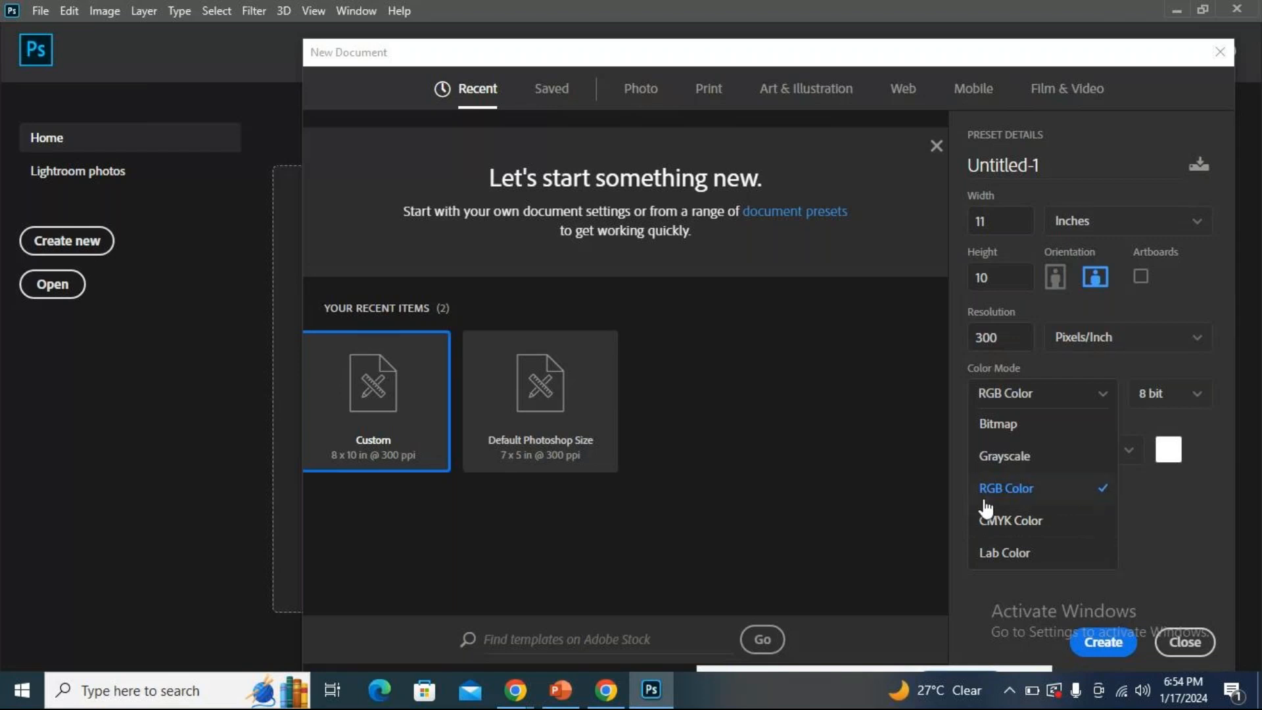
{"action": "left_click", "coordinate": [1152, 496]}
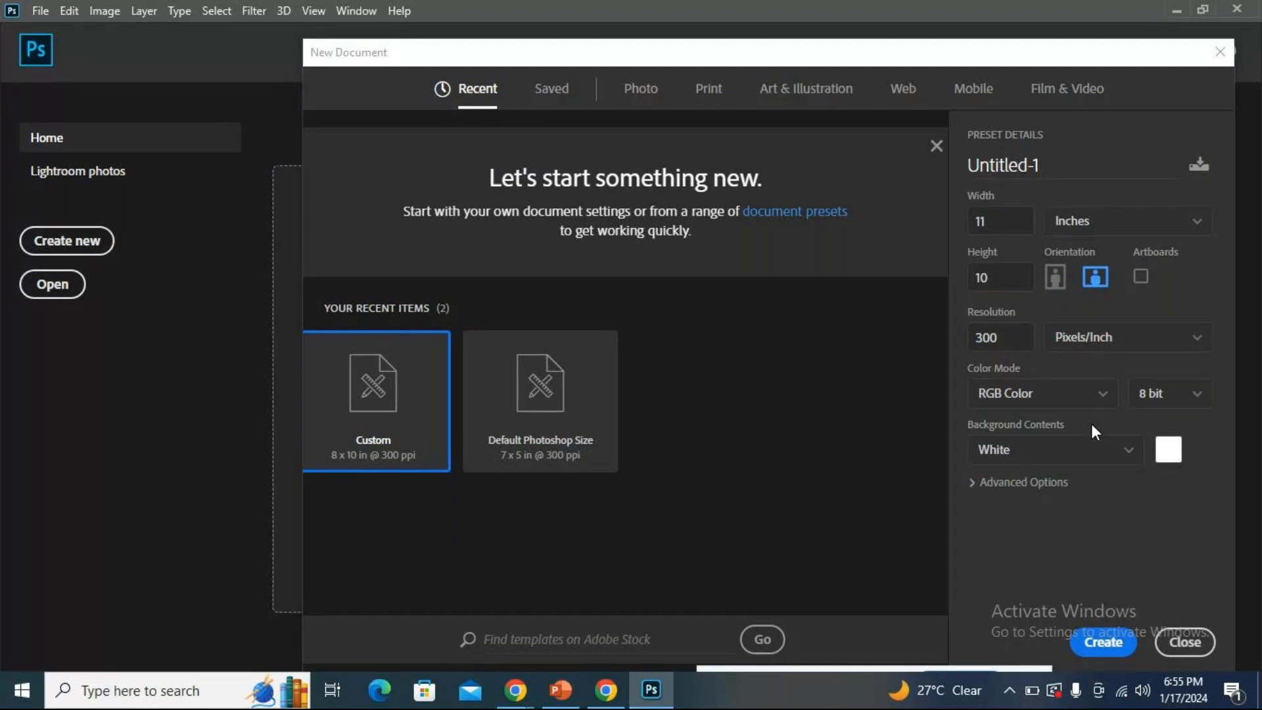
{"action": "left_click", "coordinate": [1133, 456]}
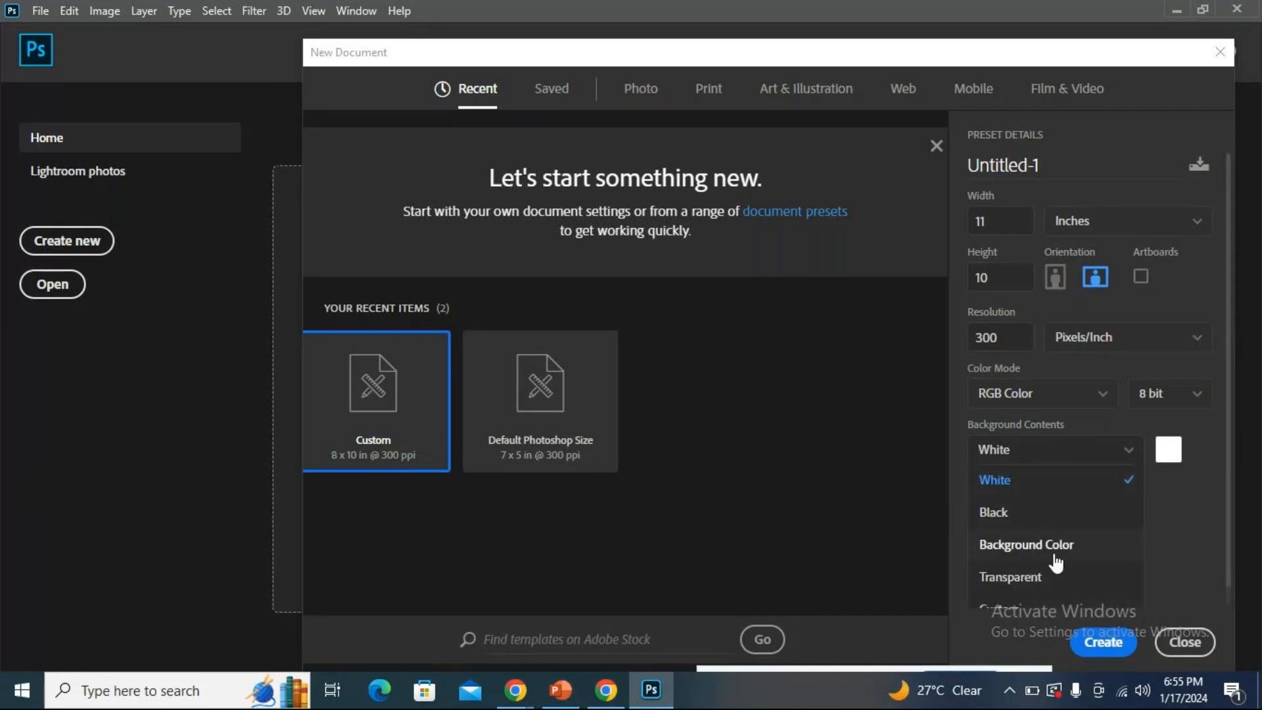
{"action": "scroll", "coordinate": [1055, 562], "scroll_direction": "down", "scroll_amount": 1}
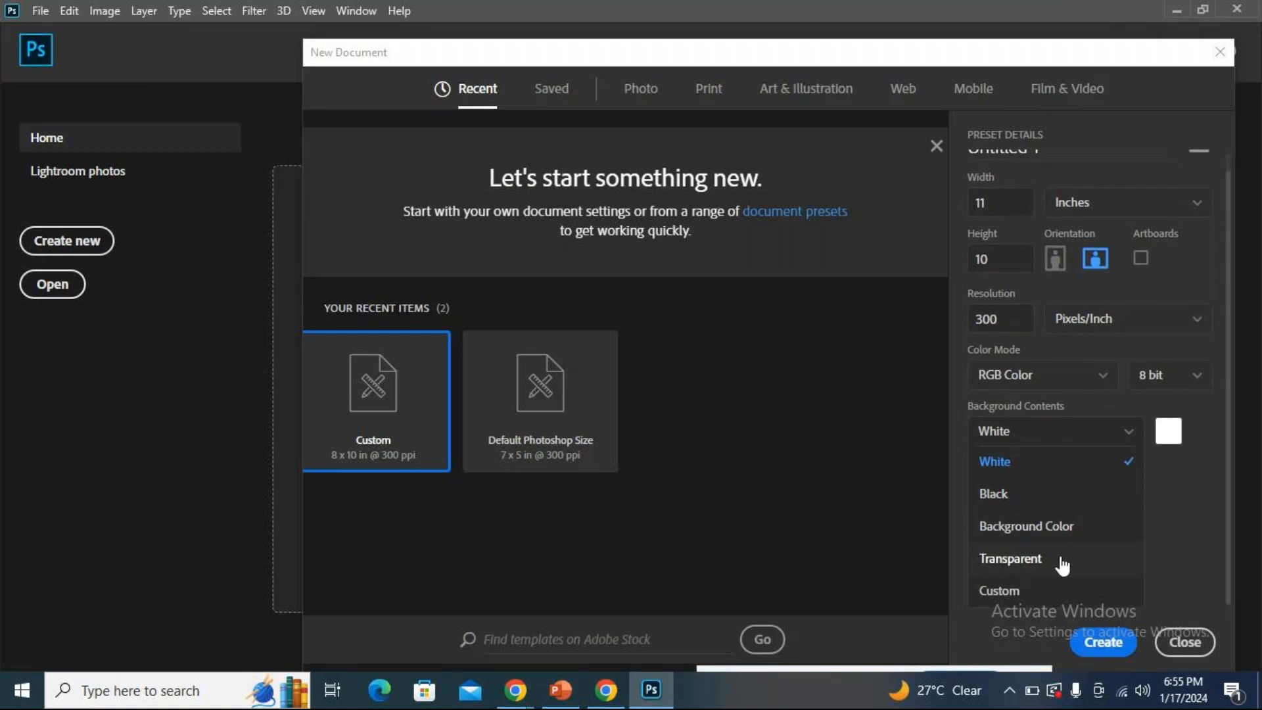
{"action": "left_click", "coordinate": [1131, 445]}
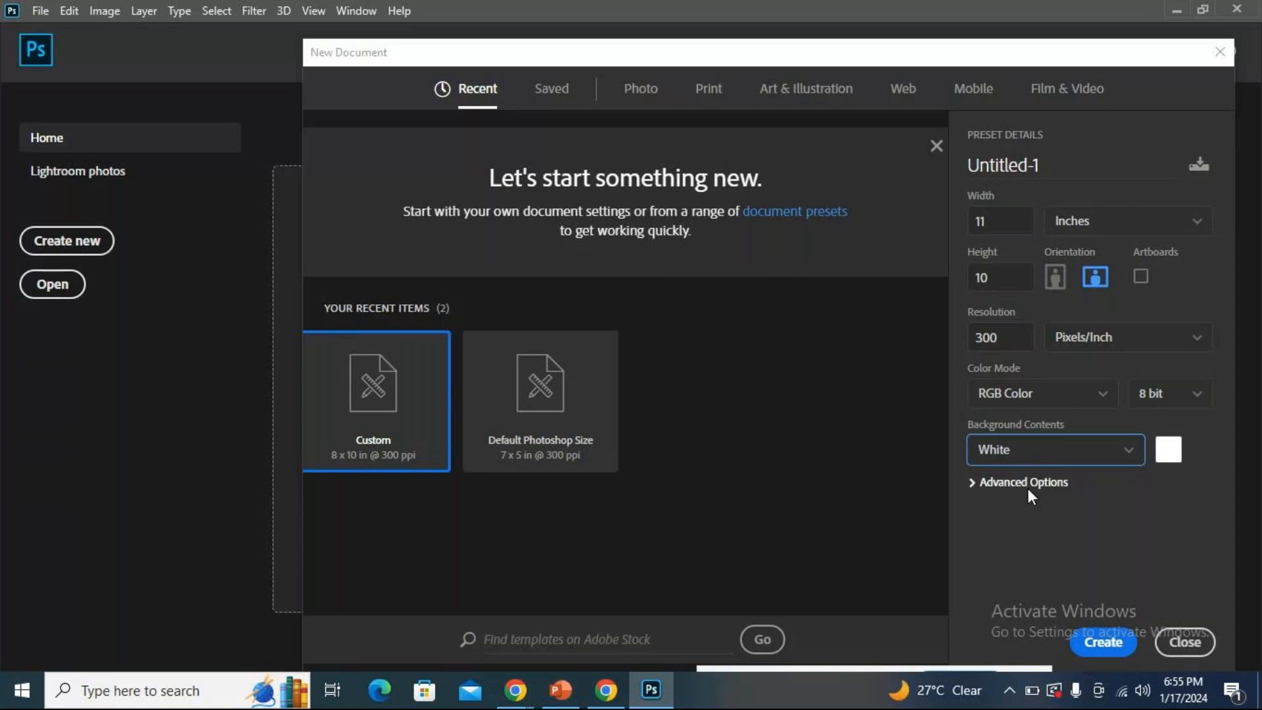
Expand the advanced document options and review the list of color profiles, keeping sRGB IEC61966-2.1.
{"action": "left_click", "coordinate": [992, 485]}
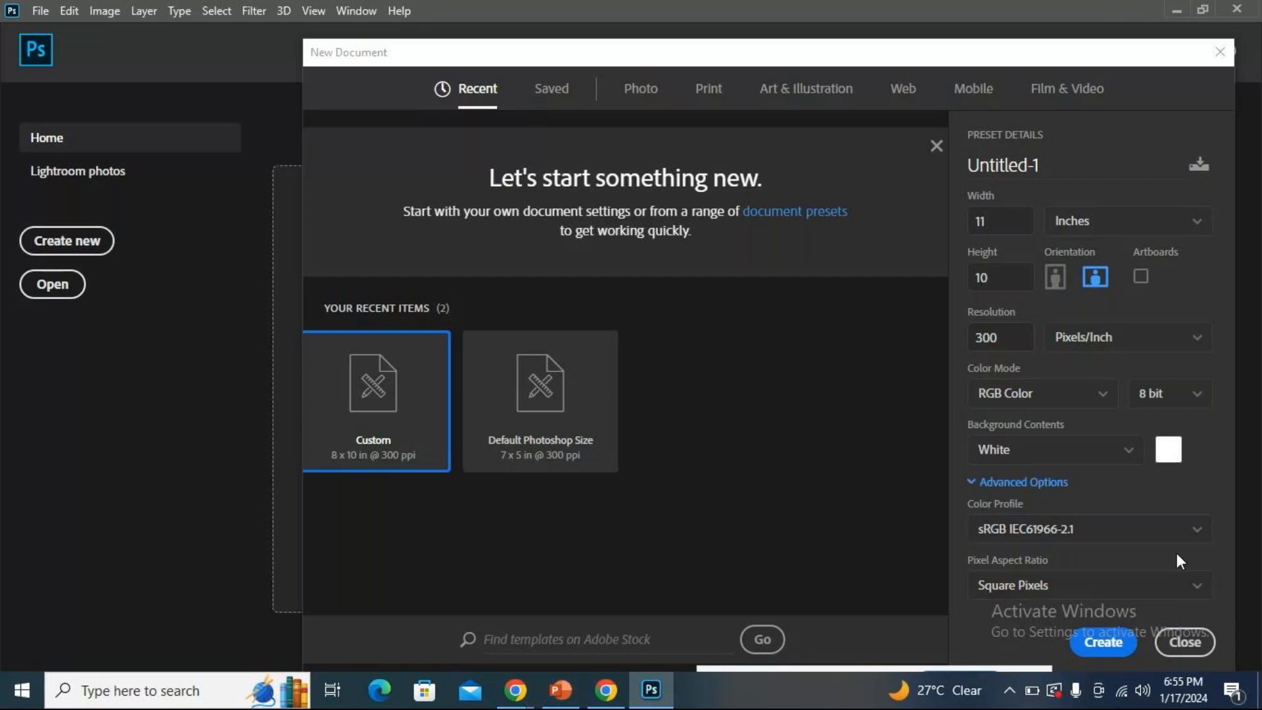
{"action": "left_click", "coordinate": [1185, 535]}
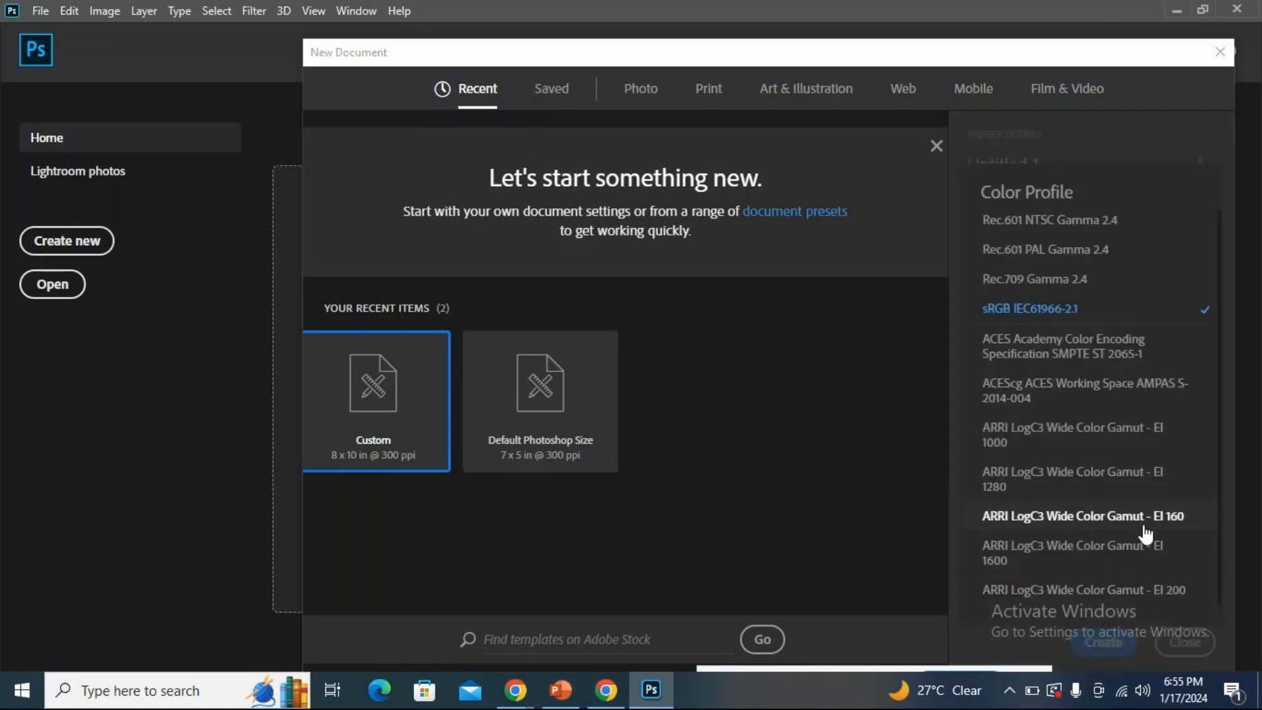
{"action": "scroll", "coordinate": [1144, 534], "scroll_direction": "down", "scroll_amount": 5}
{"action": "scroll", "coordinate": [1126, 531], "scroll_direction": "up", "scroll_amount": 8}
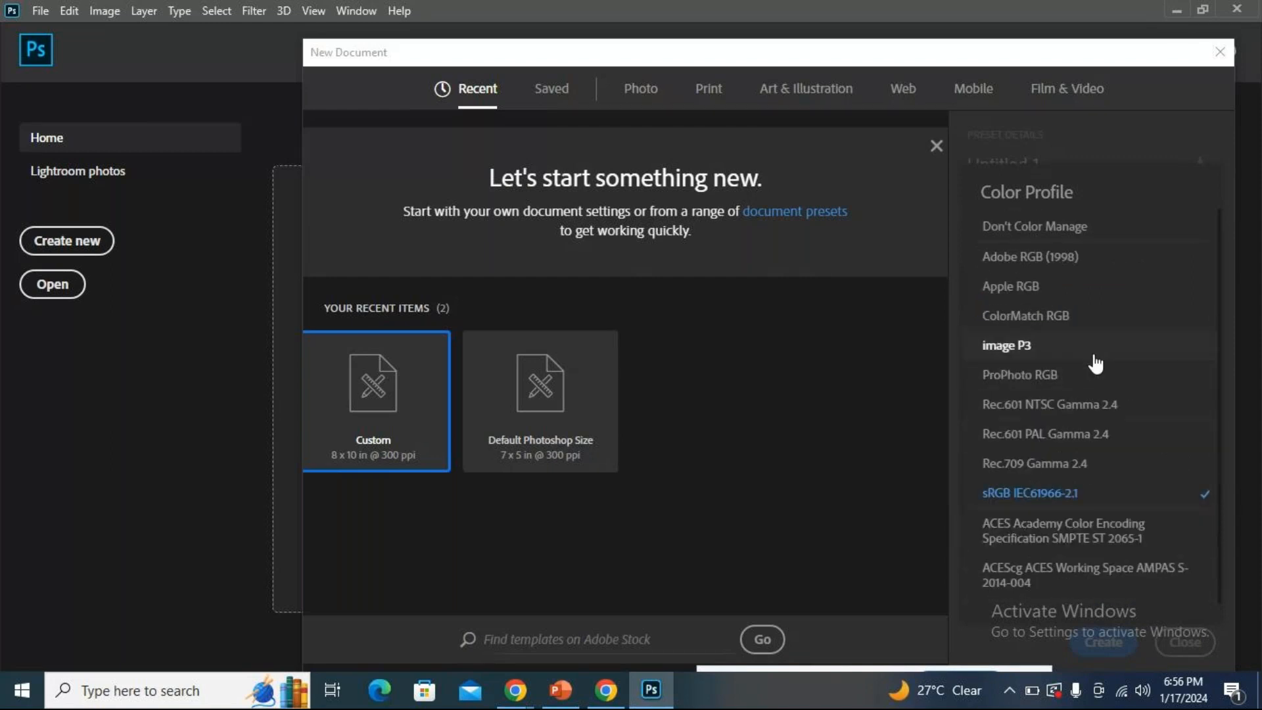
{"action": "scroll", "coordinate": [1073, 345], "scroll_direction": "up", "scroll_amount": 1}
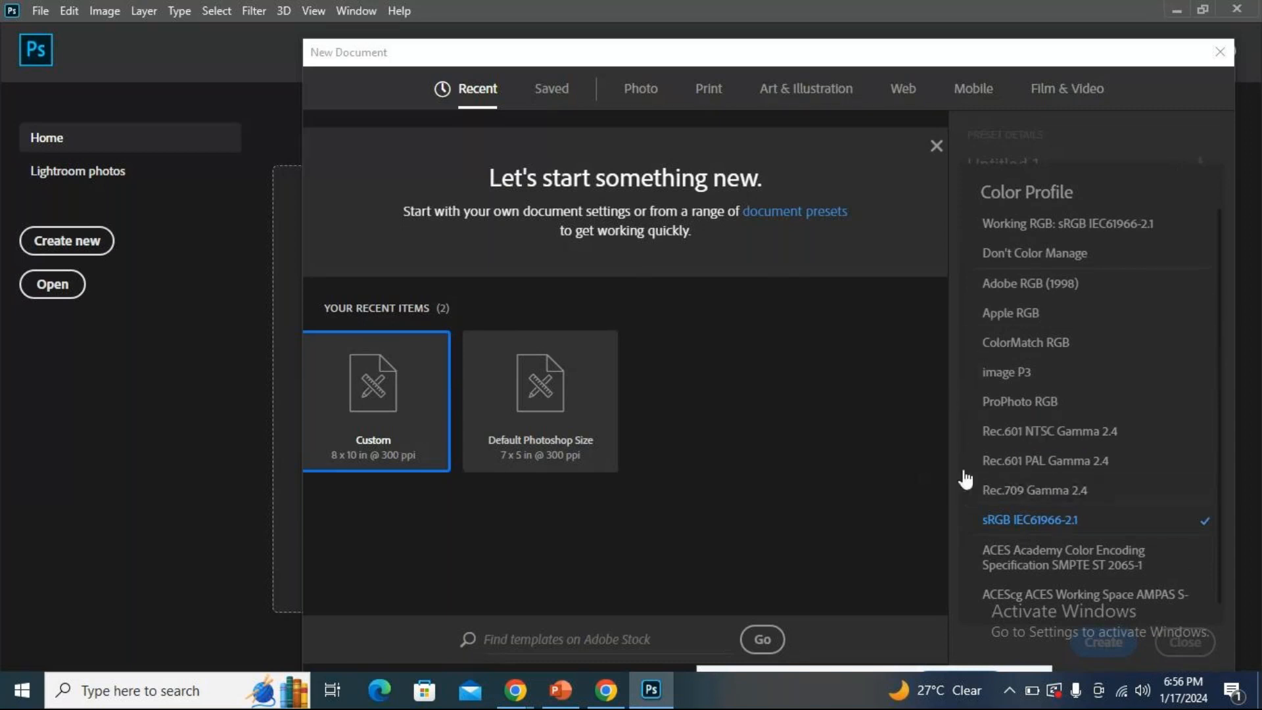
{"action": "left_click", "coordinate": [1168, 148]}
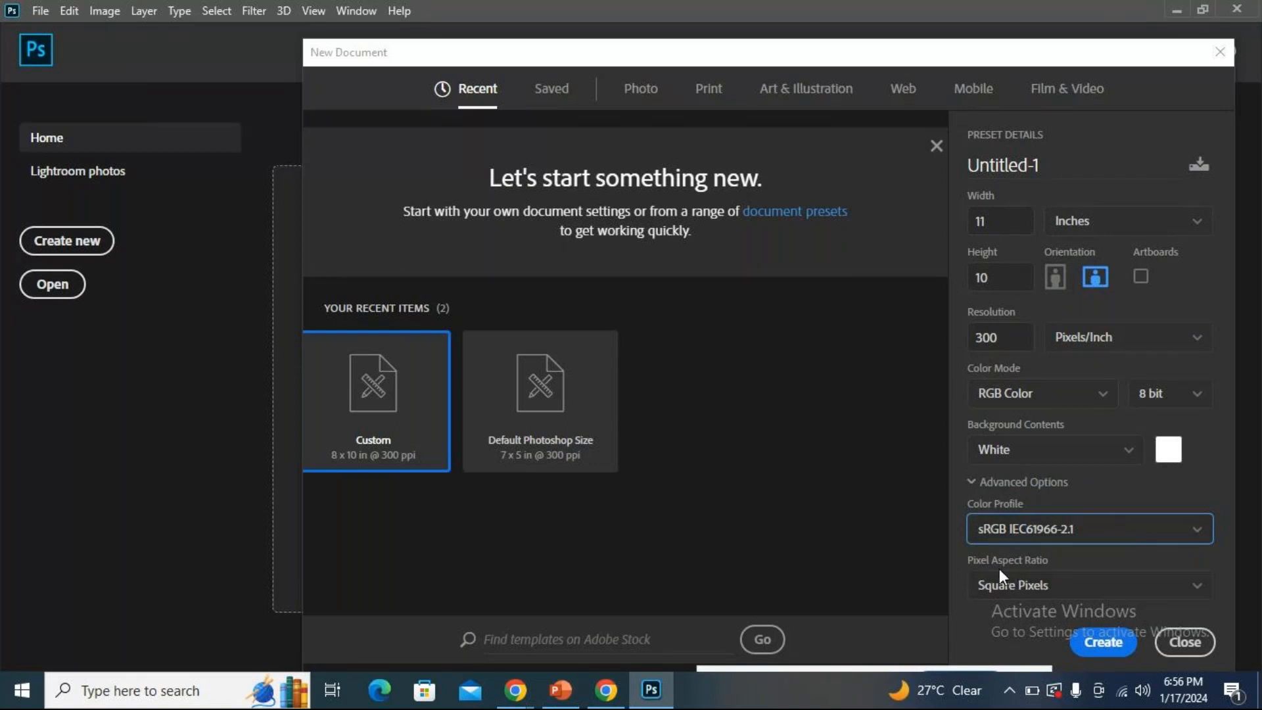
Review the pixel aspect ratio options, keep Square Pixels, and create the 11 x 10 inch document.
{"action": "left_click", "coordinate": [1168, 585]}
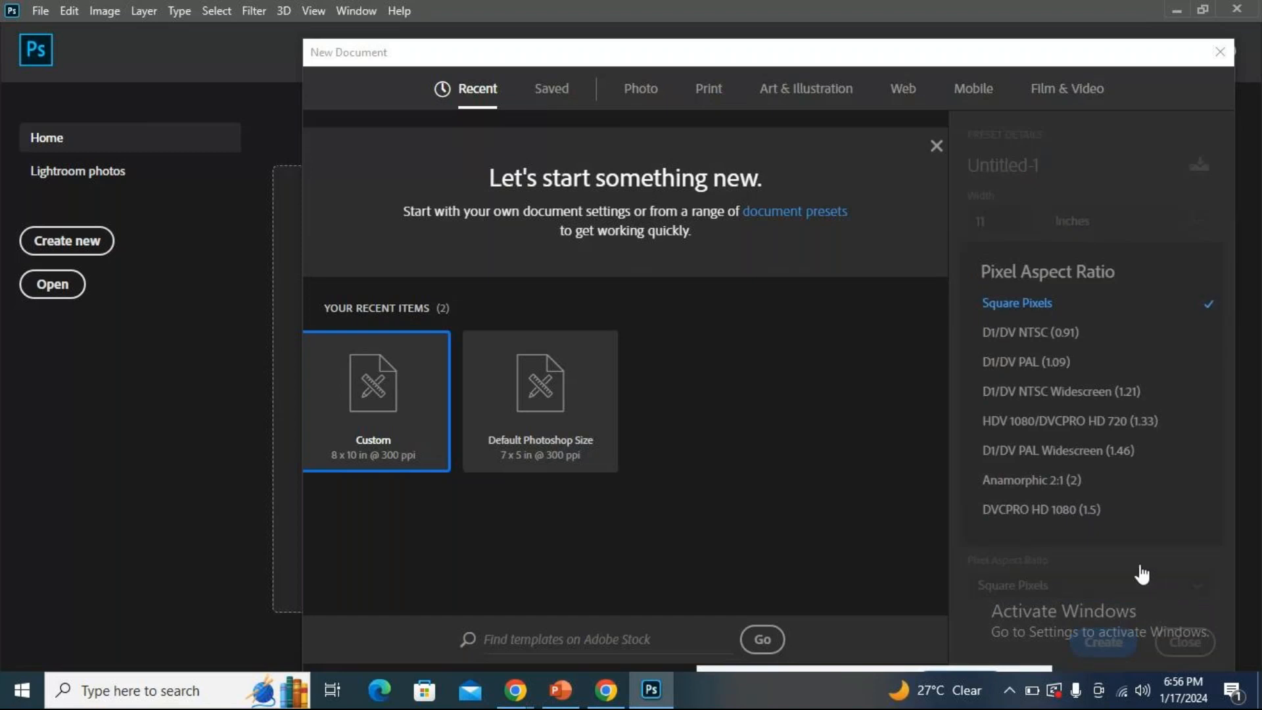
{"action": "left_click", "coordinate": [898, 474]}
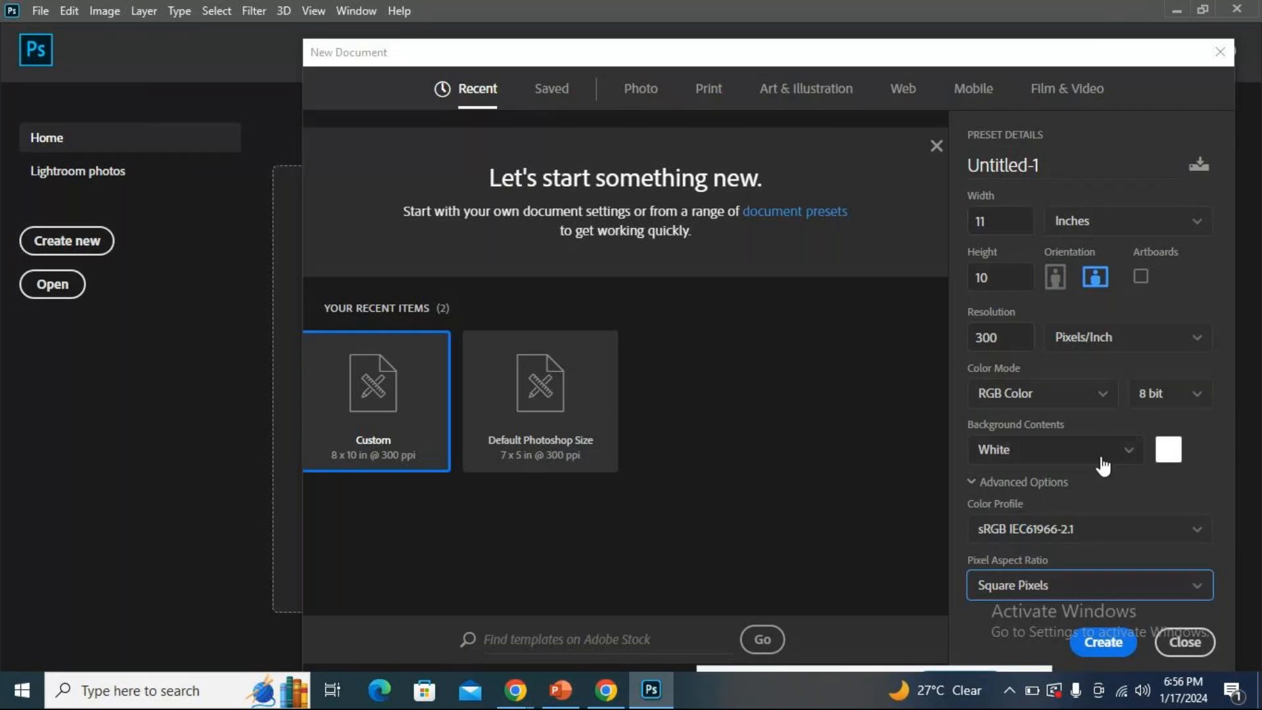
{"action": "left_click", "coordinate": [1128, 646]}
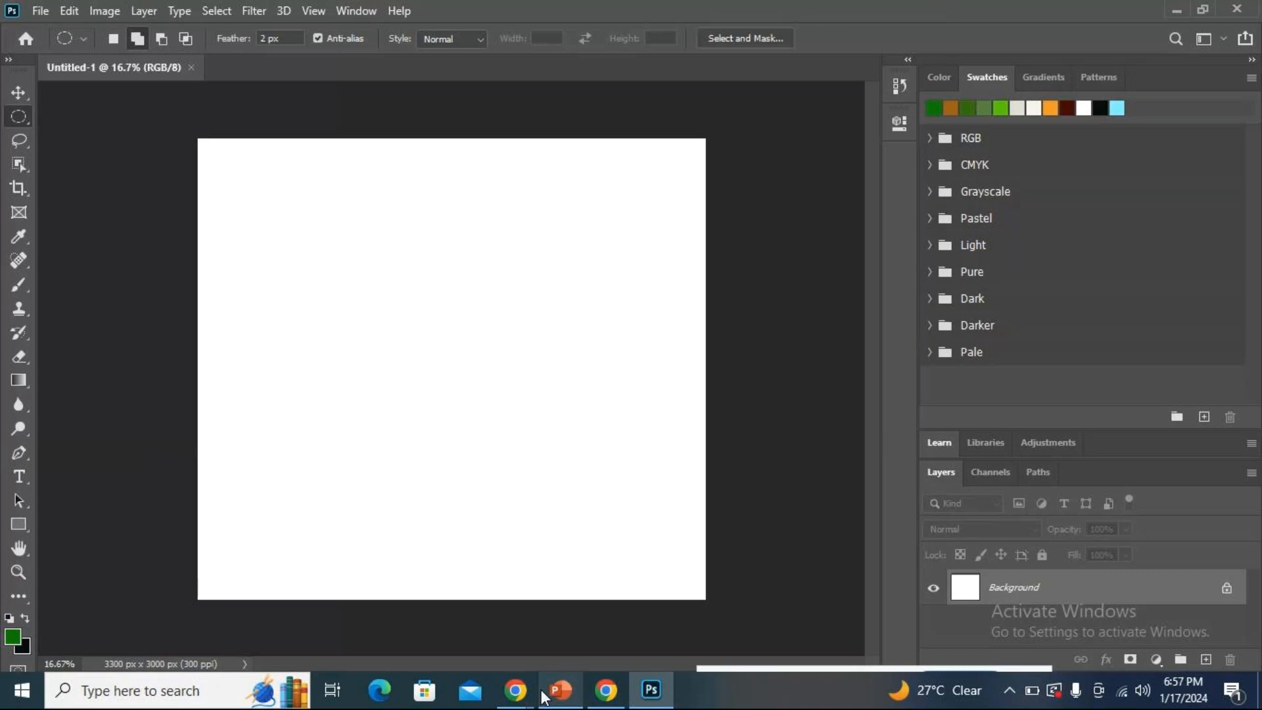
Switch to the GoTo meeting in Chrome, toggle the microphone, and return to Photoshop.
{"action": "mouse_move", "coordinate": [505, 692]}
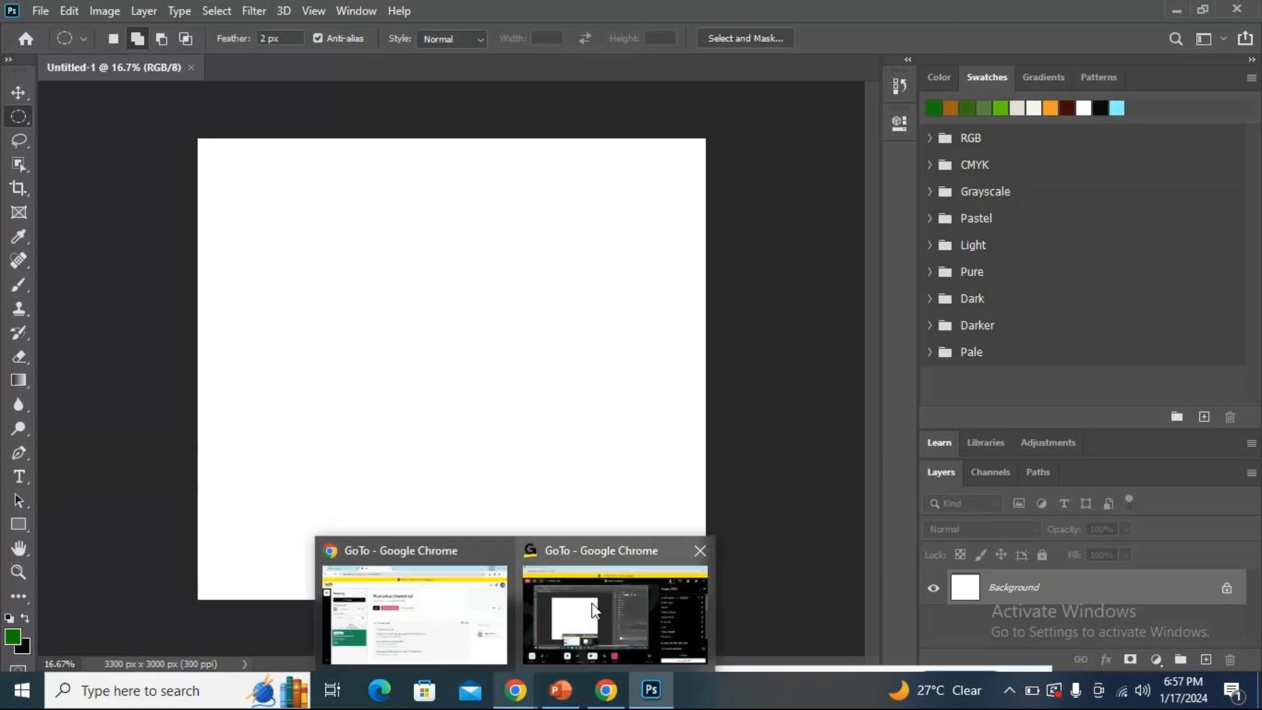
{"action": "left_click", "coordinate": [606, 592]}
{"action": "left_click", "coordinate": [322, 613]}
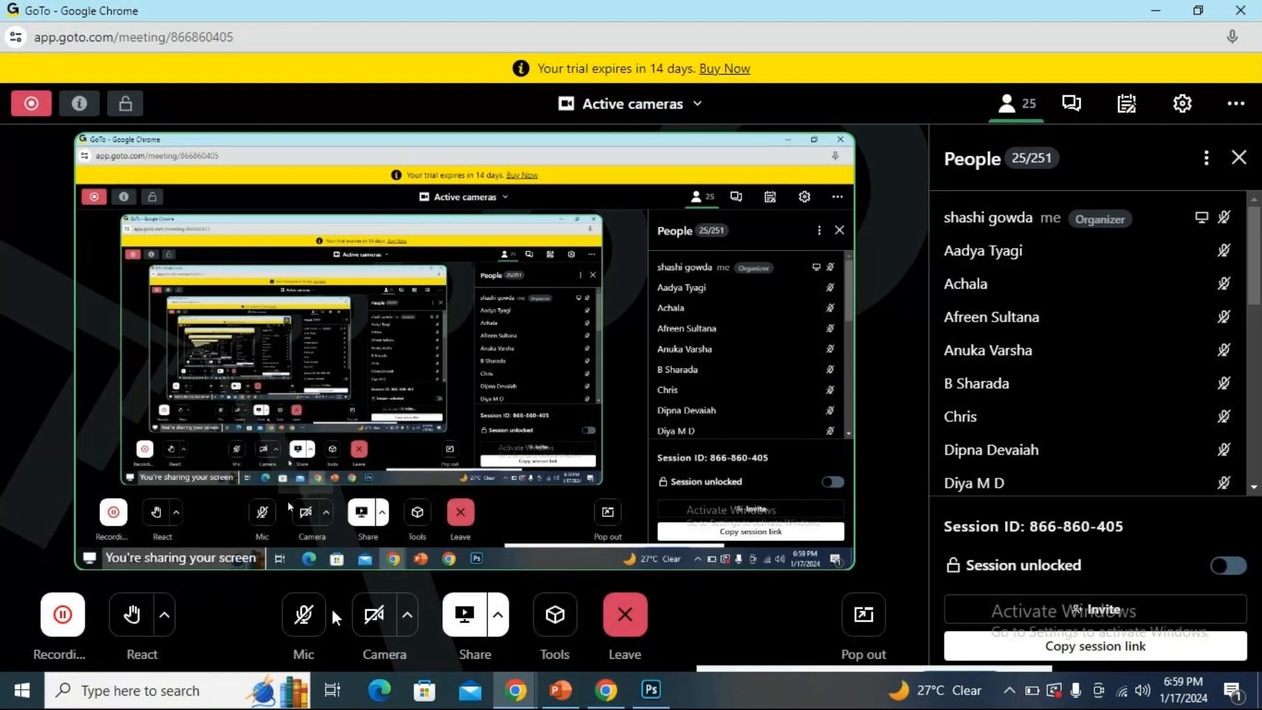
{"action": "left_click", "coordinate": [651, 690]}
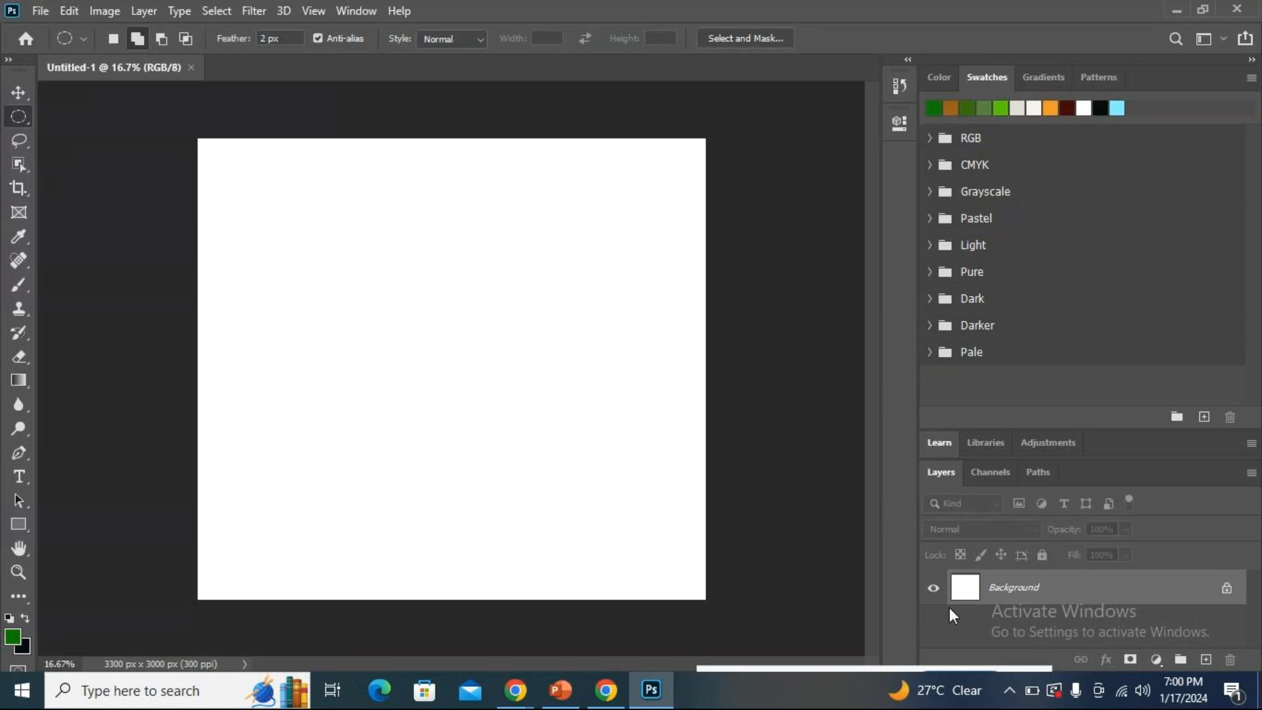
Look at the available marquee selection tools without changing the active one.
{"action": "left_click", "coordinate": [23, 120]}
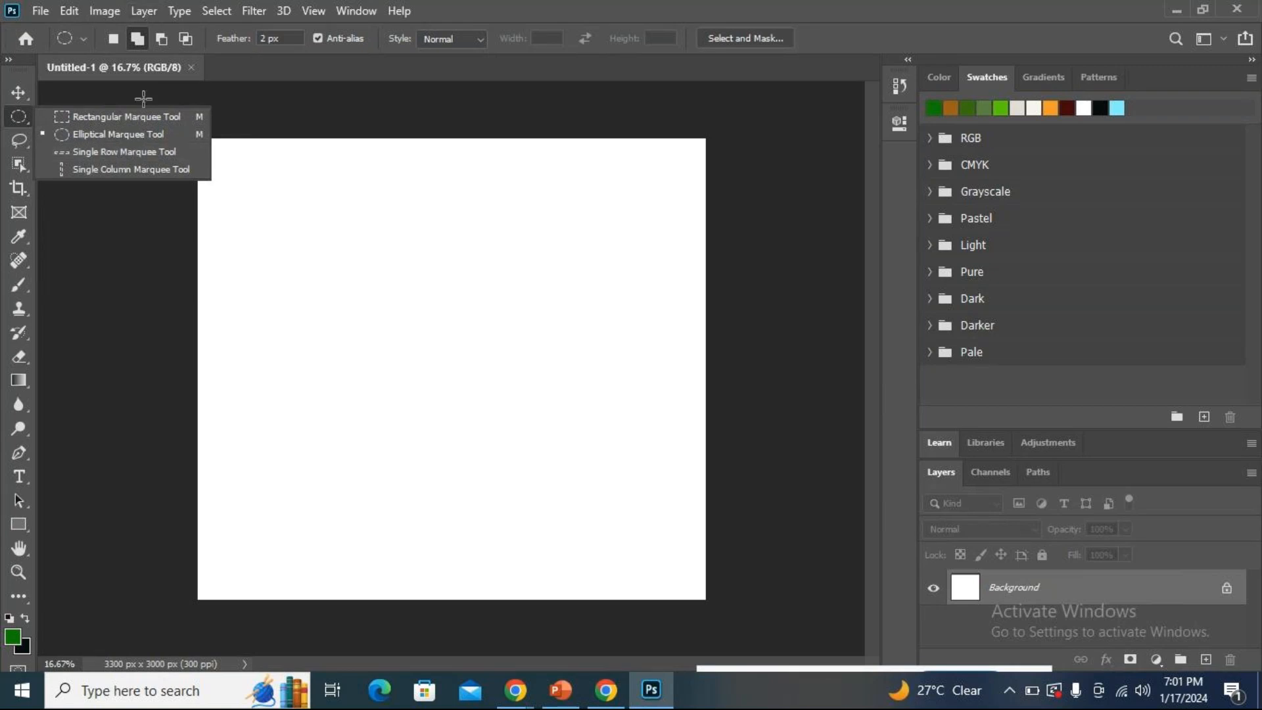
{"action": "left_click", "coordinate": [459, 177]}
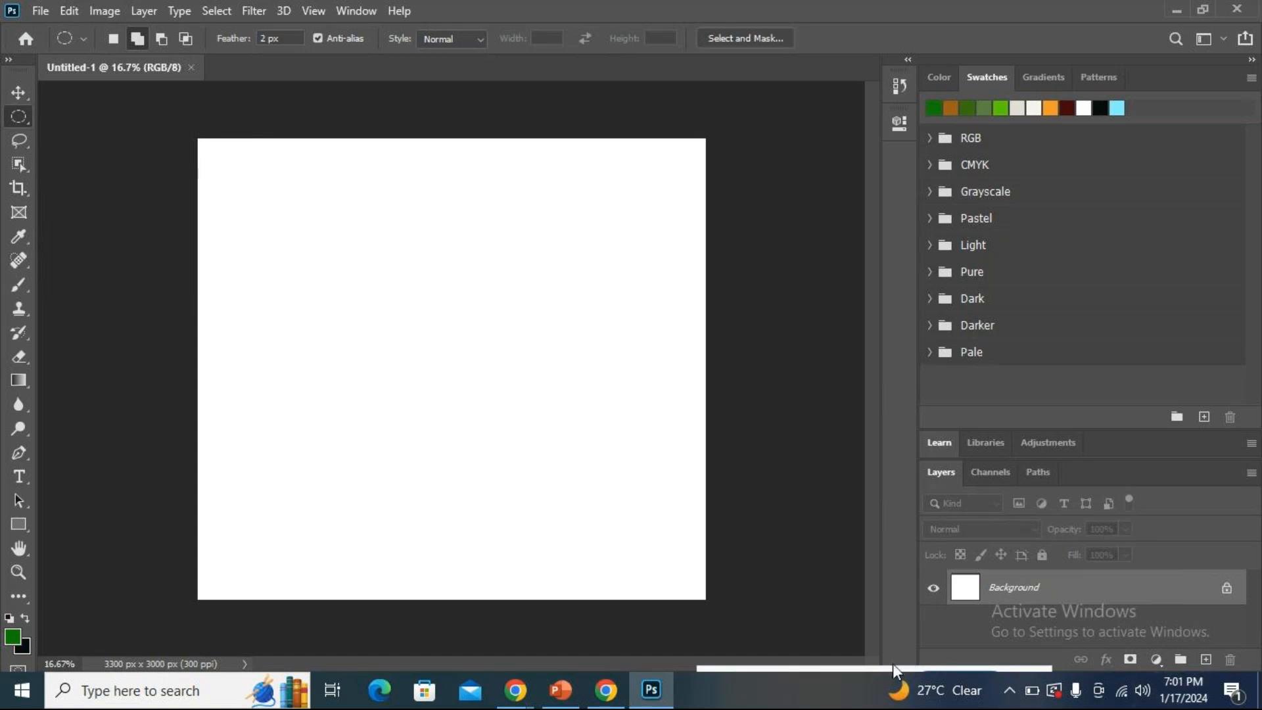
{"action": "mouse_move", "coordinate": [893, 664]}
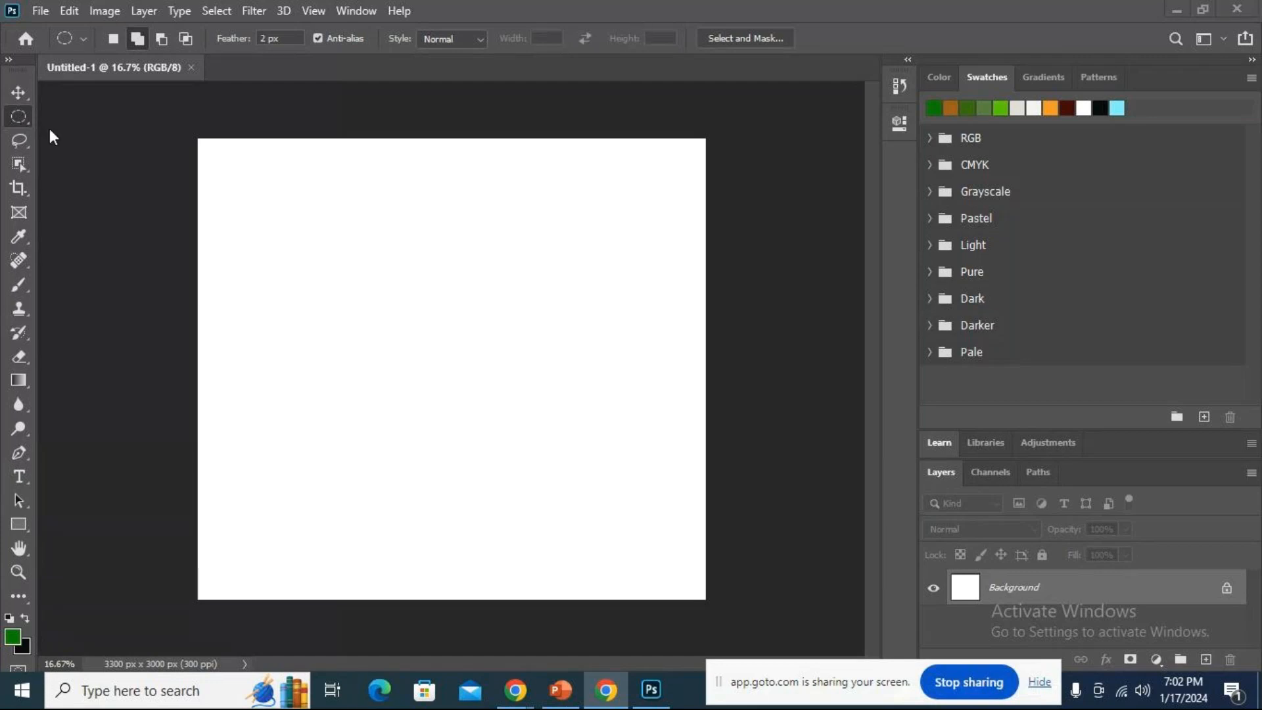
Select the entire canvas with the Rectangular Marquee Tool.
{"action": "left_click", "coordinate": [25, 124]}
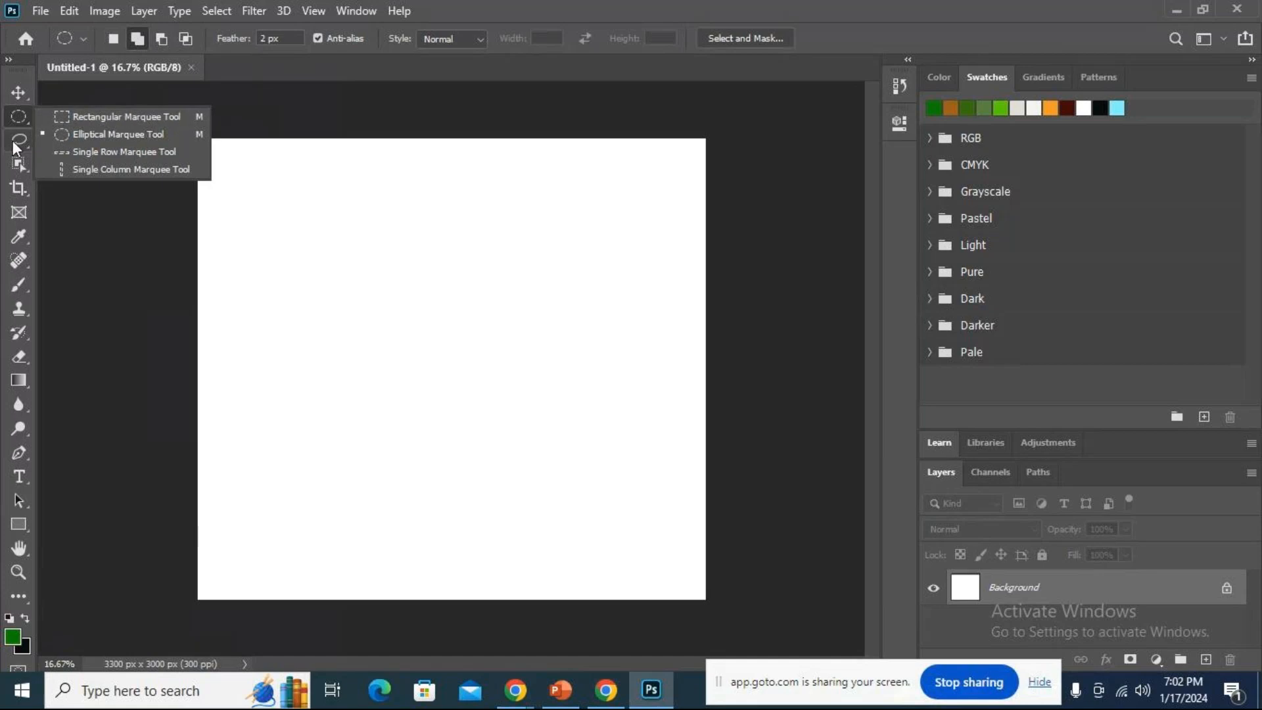
{"action": "left_click", "coordinate": [96, 117]}
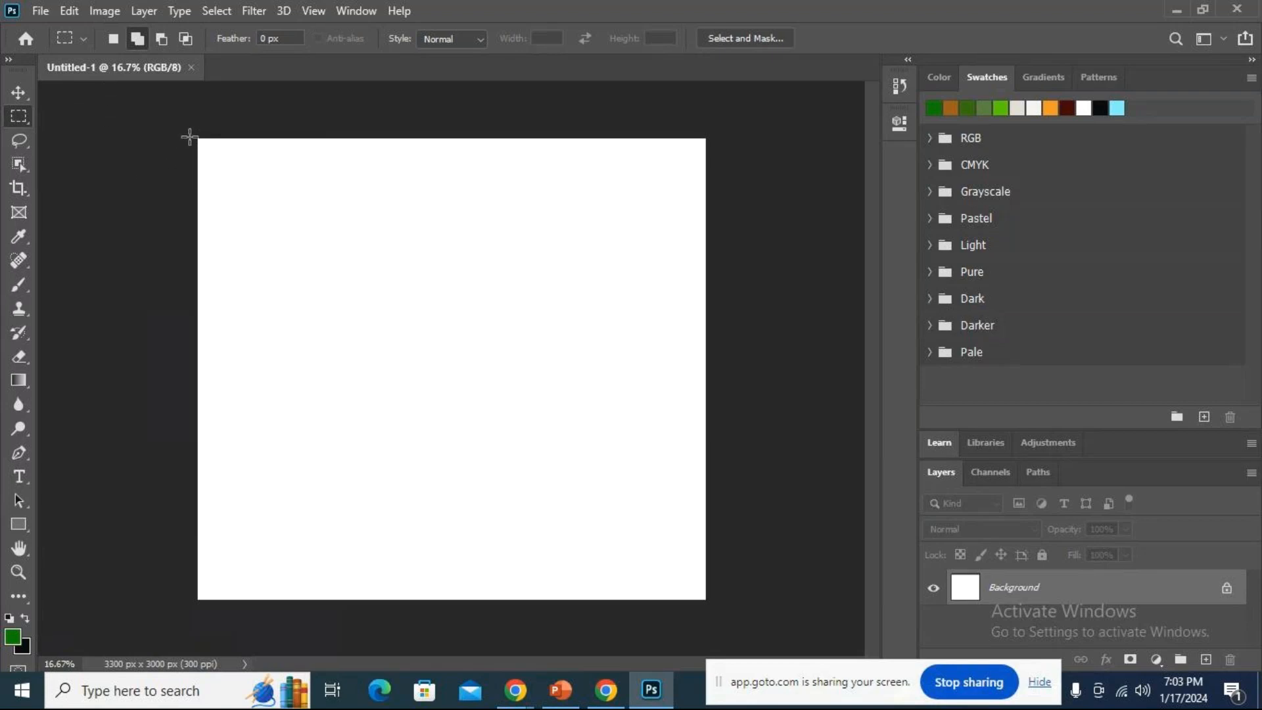
{"action": "left_click_drag", "start_coordinate": [190, 136], "coordinate": [749, 637]}
Move the screen-sharing bar slightly out of the way and add a new layer above the background.
{"action": "left_click", "coordinate": [803, 667]}
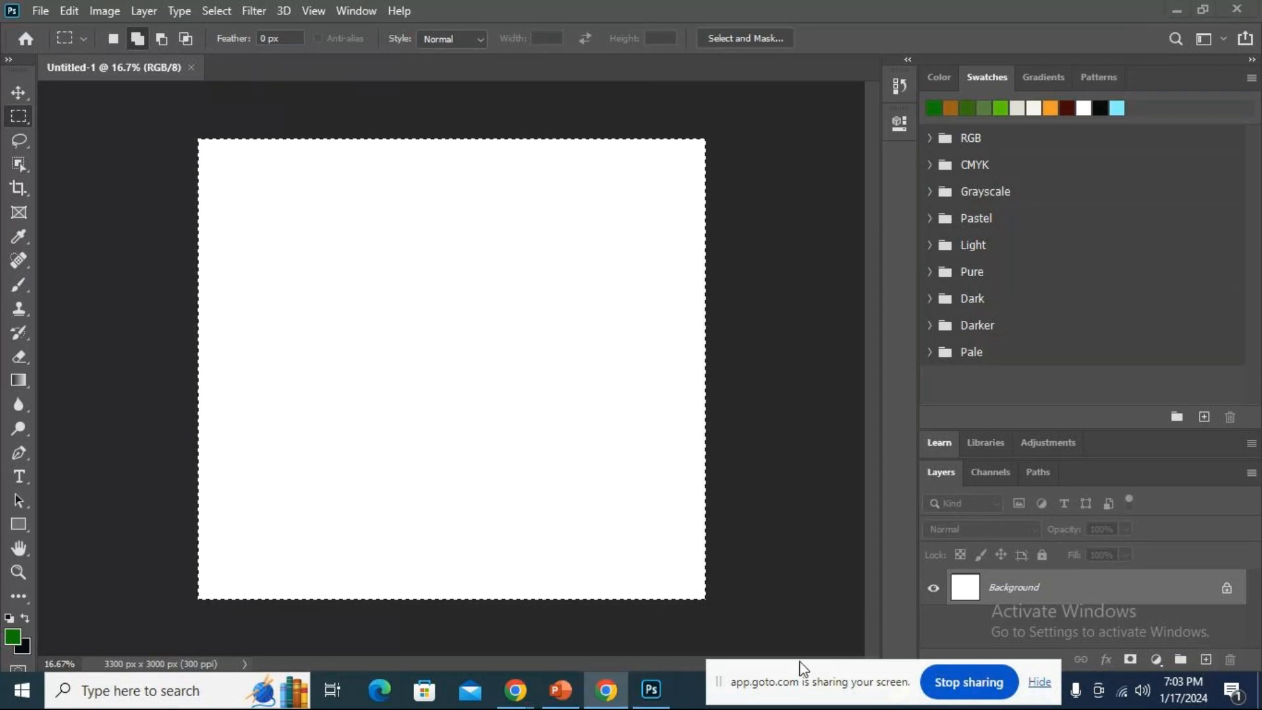
{"action": "mouse_move", "coordinate": [888, 666]}
{"action": "left_mouse_down"}
{"action": "mouse_move", "coordinate": [808, 672]}
{"action": "mouse_move", "coordinate": [870, 675]}
{"action": "left_mouse_up"}
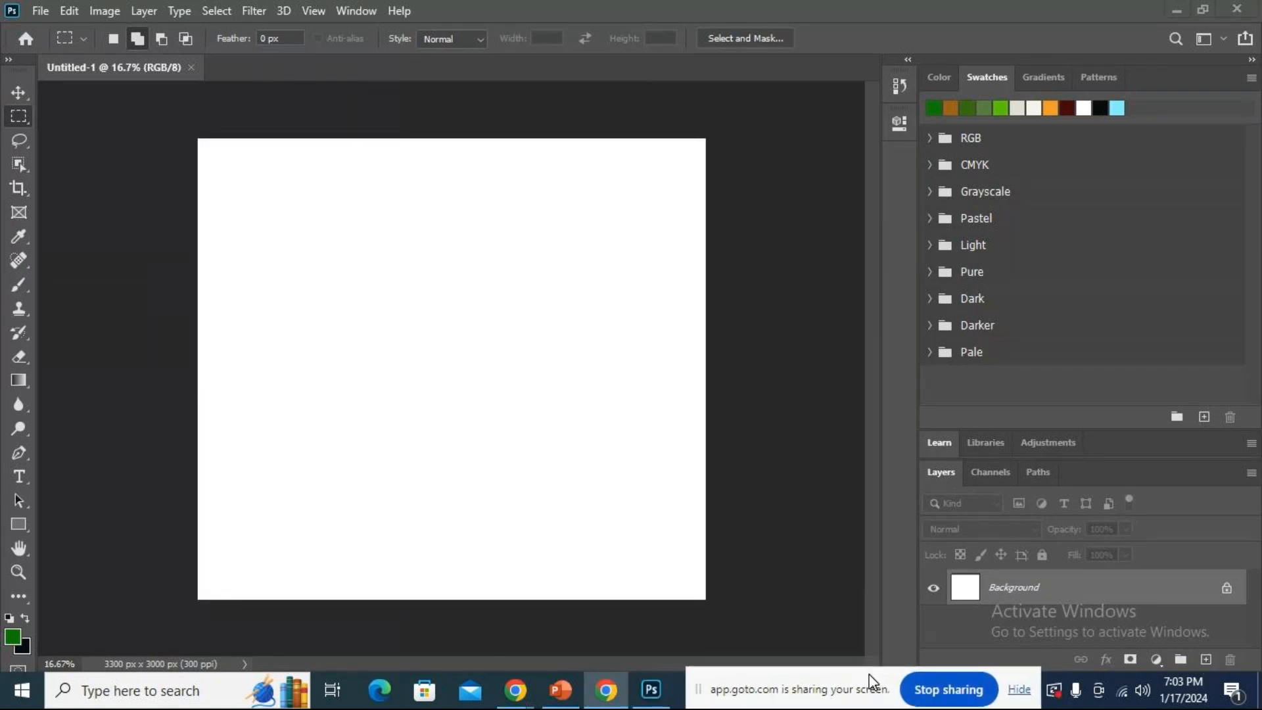
{"action": "left_click", "coordinate": [1204, 656]}
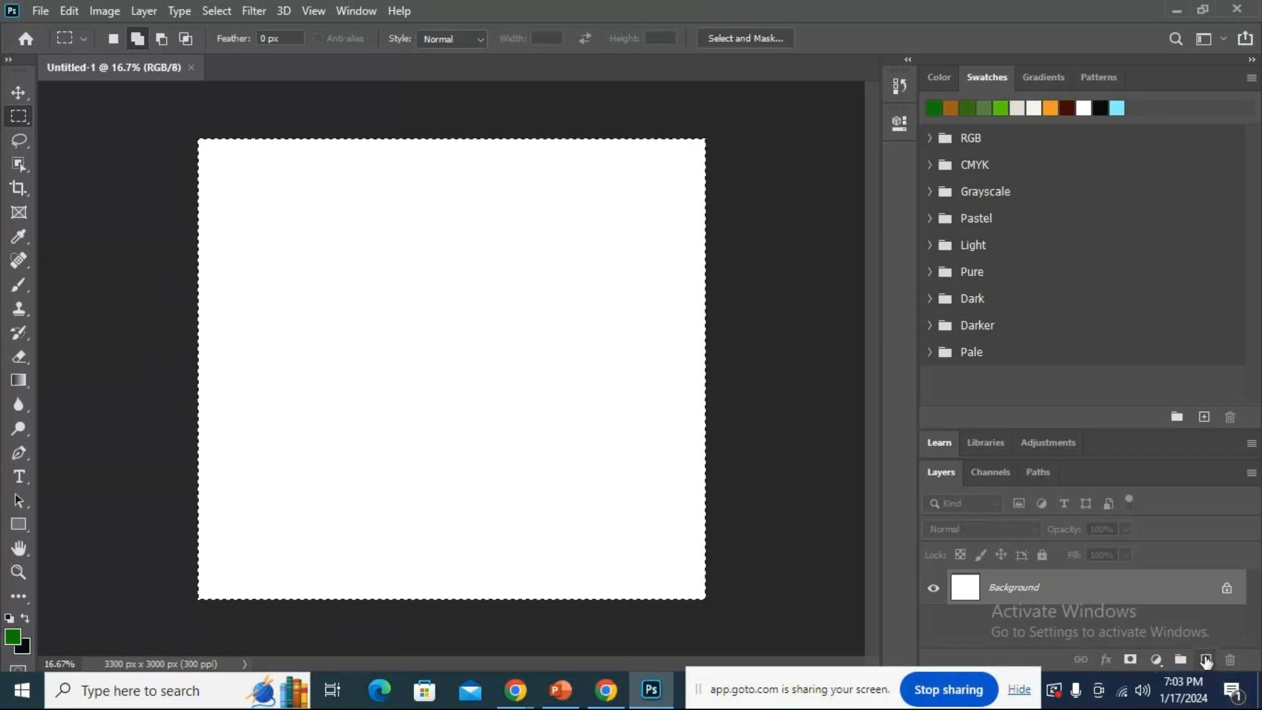
{"action": "left_click", "coordinate": [1206, 659]}
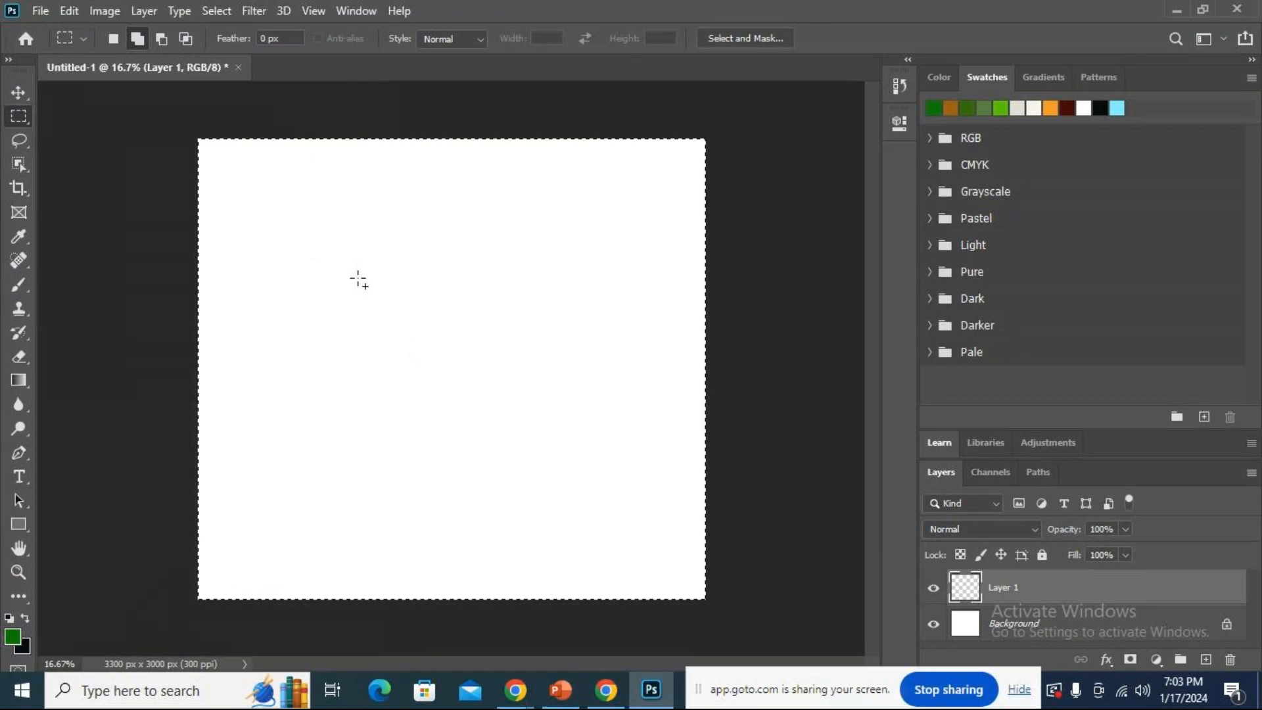
Examine the foreground Color Picker, the color spectrum, and the RGB, Grayscale and Pastel swatch groups.
{"action": "left_click", "coordinate": [14, 646]}
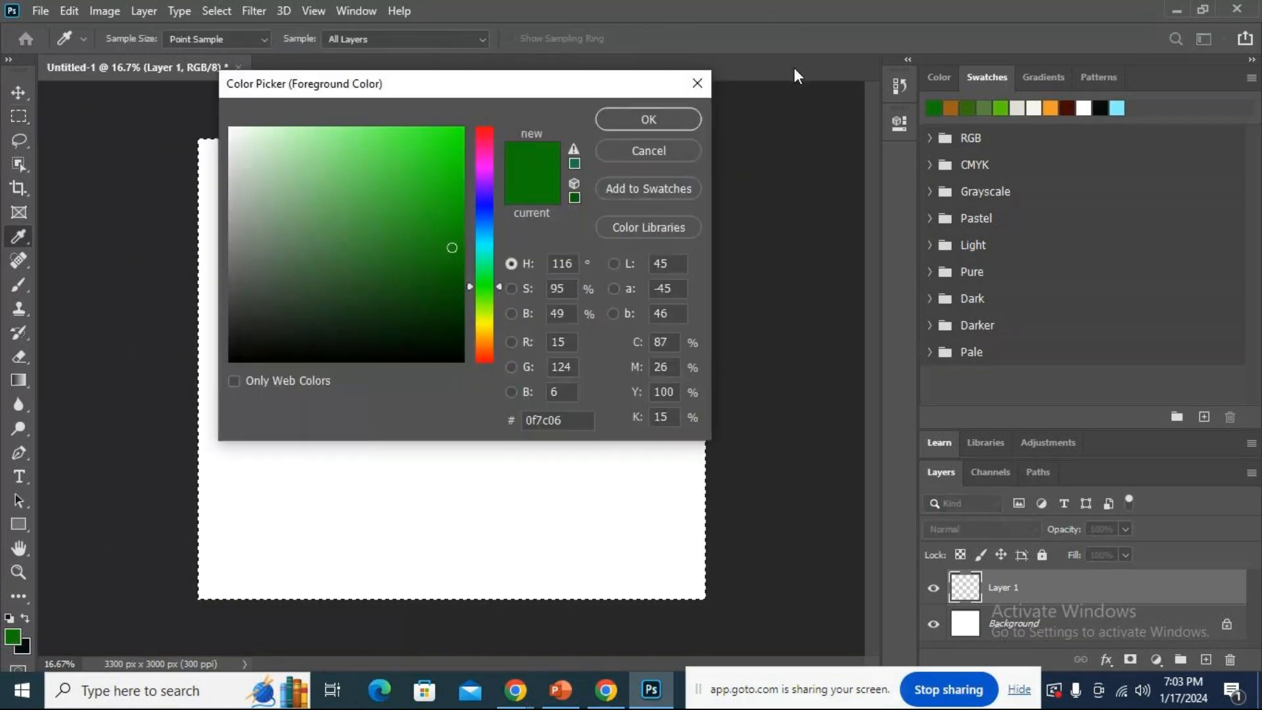
{"action": "left_click", "coordinate": [681, 113]}
{"action": "left_click", "coordinate": [940, 78]}
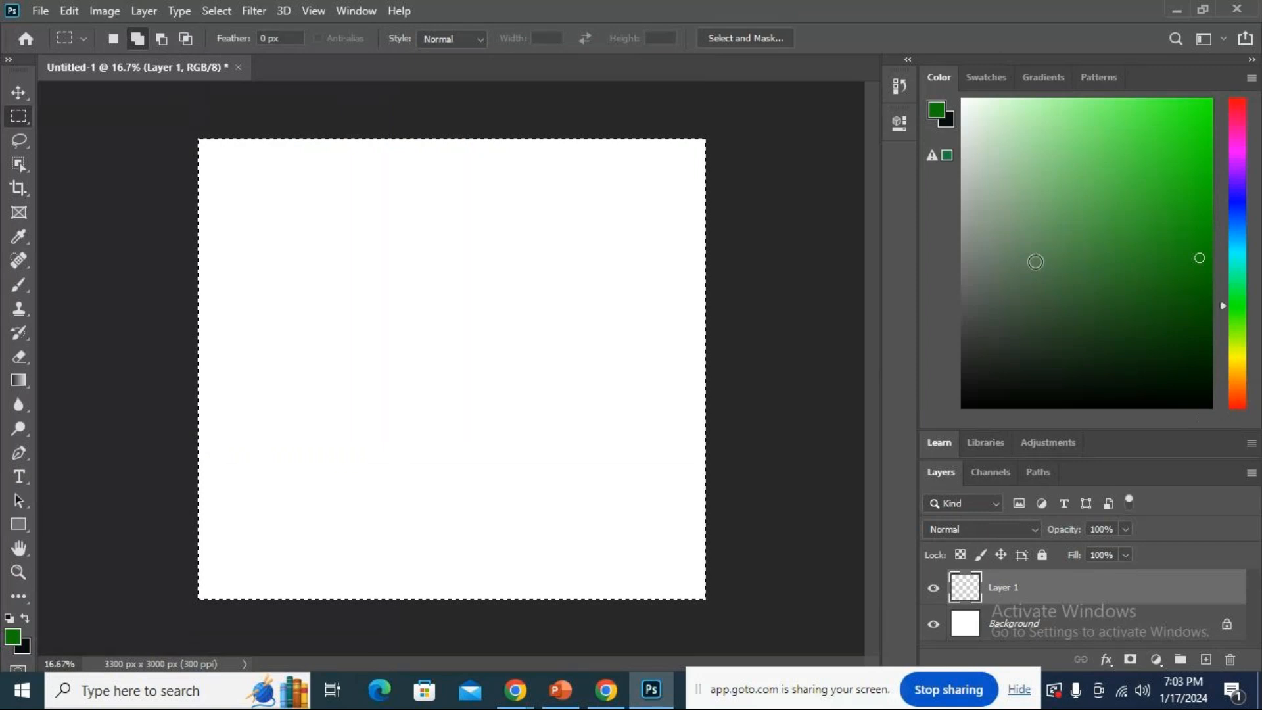
{"action": "left_click", "coordinate": [976, 77]}
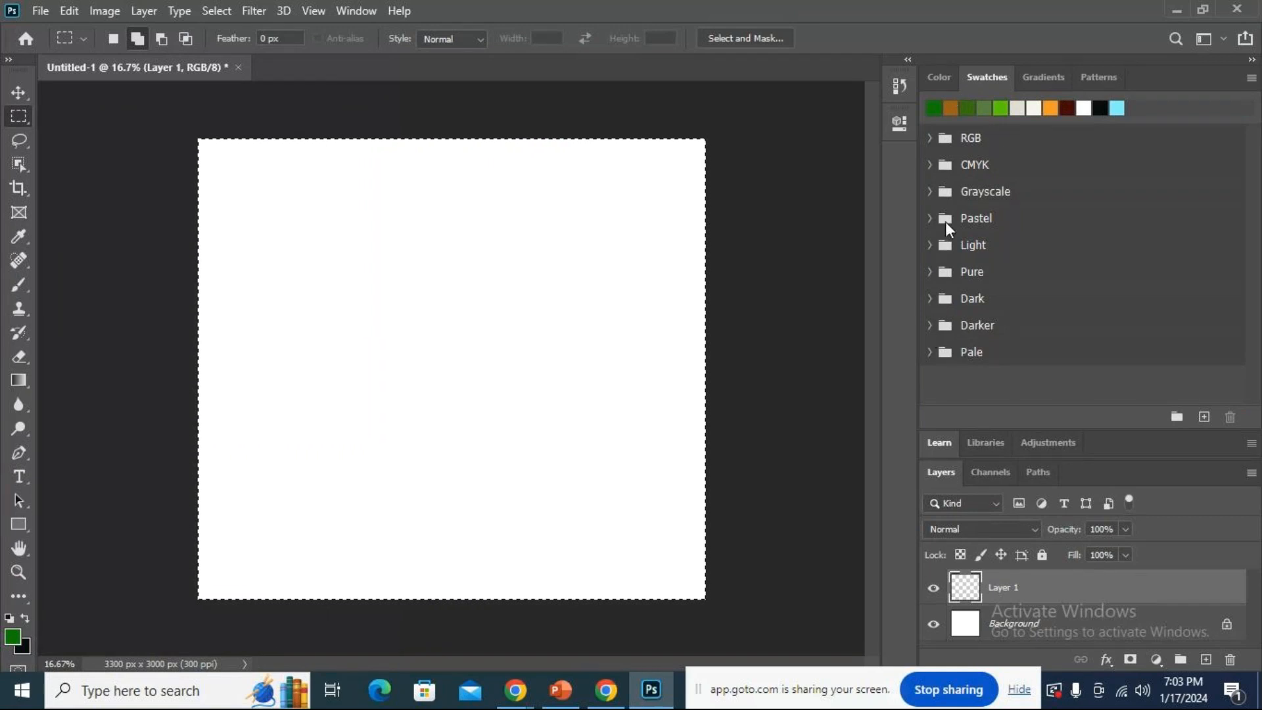
{"action": "left_click", "coordinate": [931, 139]}
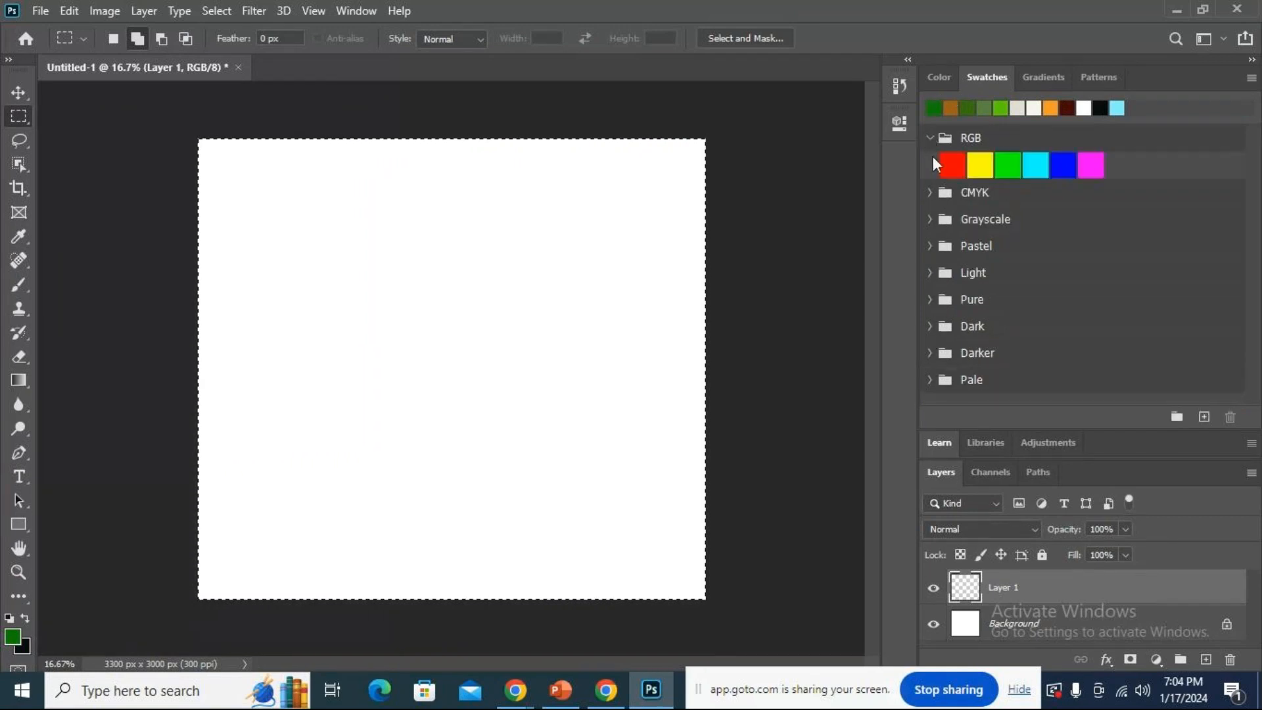
{"action": "left_click", "coordinate": [932, 218]}
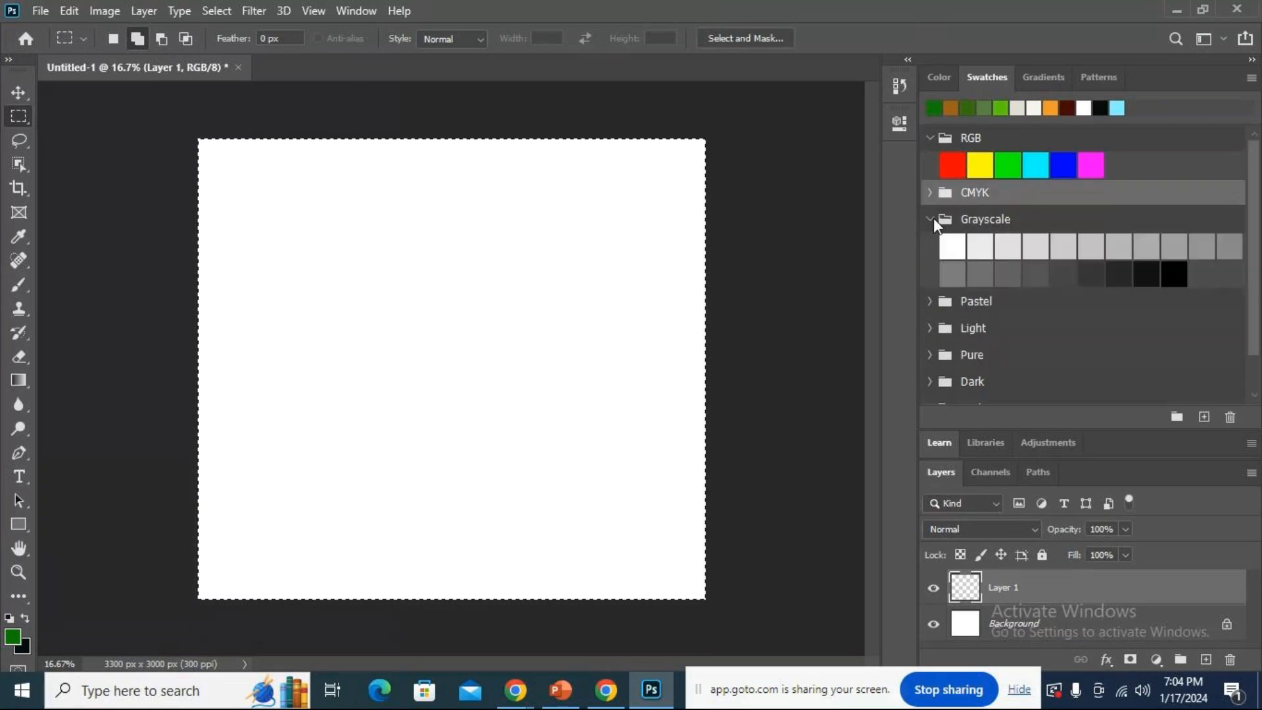
{"action": "left_click", "coordinate": [931, 296]}
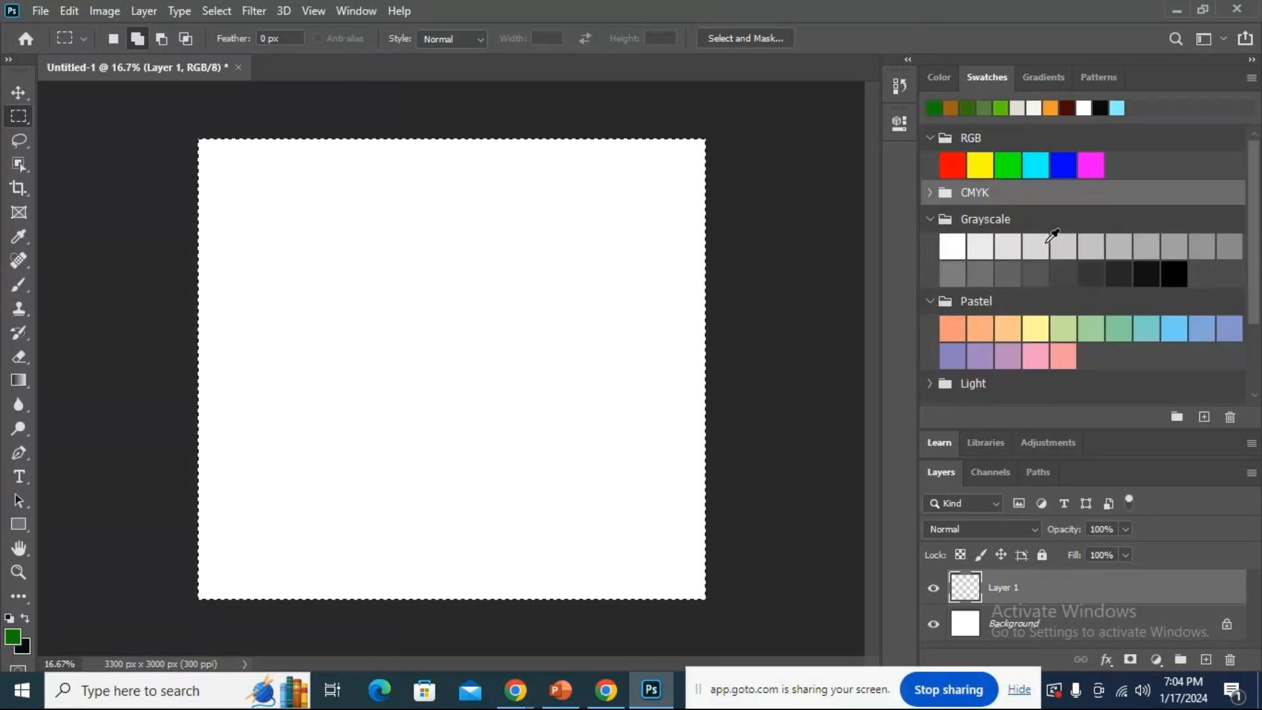
{"action": "left_click", "coordinate": [940, 83]}
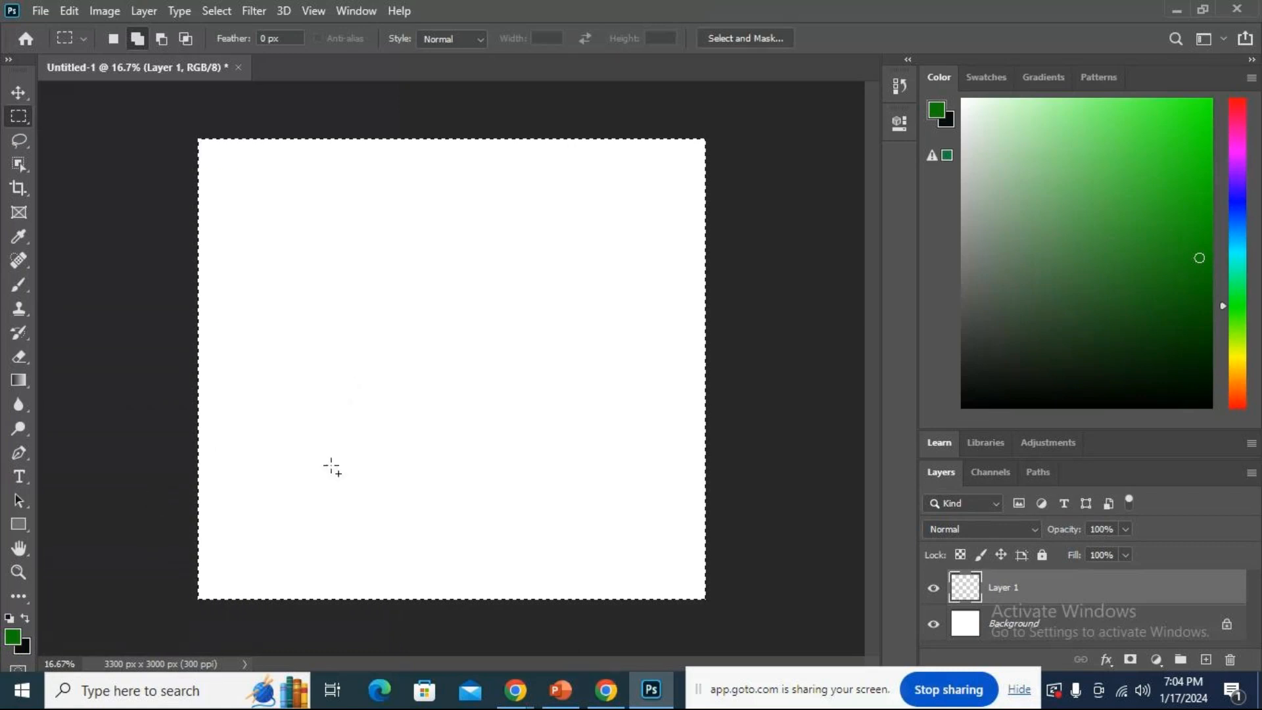
Swap the foreground and background colors repeatedly, ending with green as the foreground.
{"action": "left_click", "coordinate": [29, 616]}
{"action": "left_click", "coordinate": [29, 617]}
{"action": "left_click", "coordinate": [29, 617]}
{"action": "left_click", "coordinate": [28, 616]}
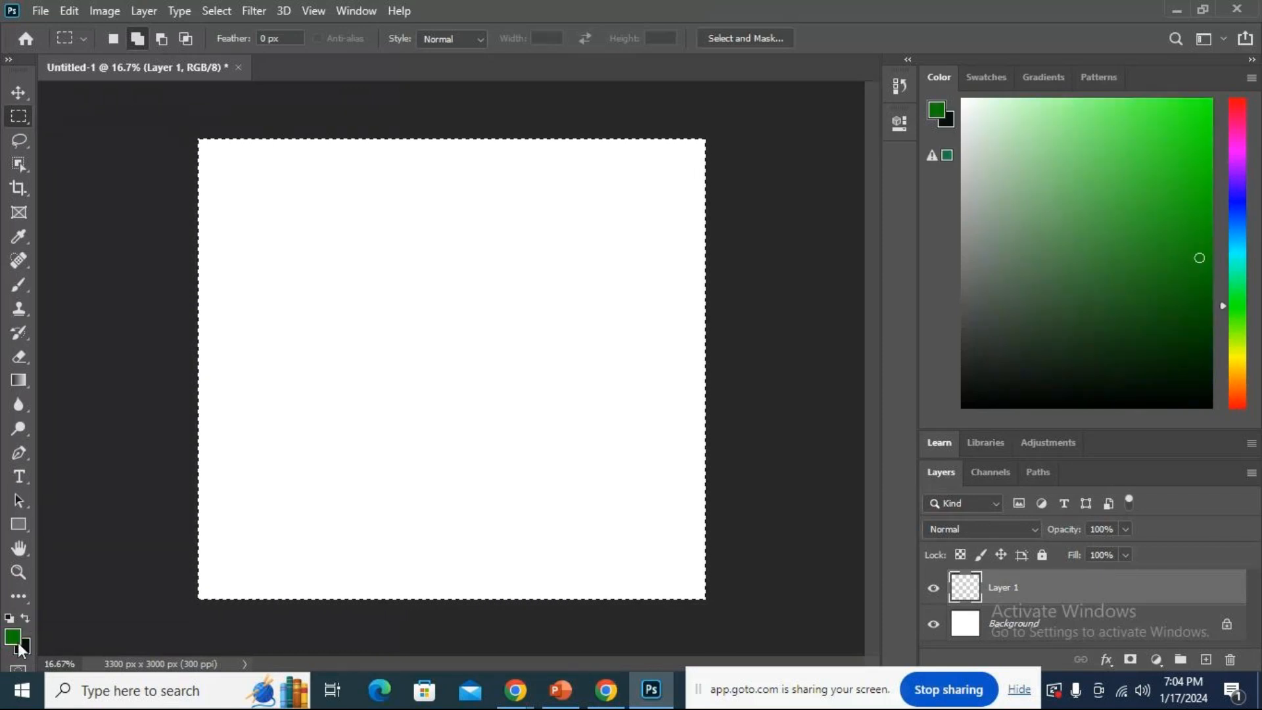
Set the foreground color to a light cyan with a hue of 182° in the Color Picker.
{"action": "left_click", "coordinate": [14, 642]}
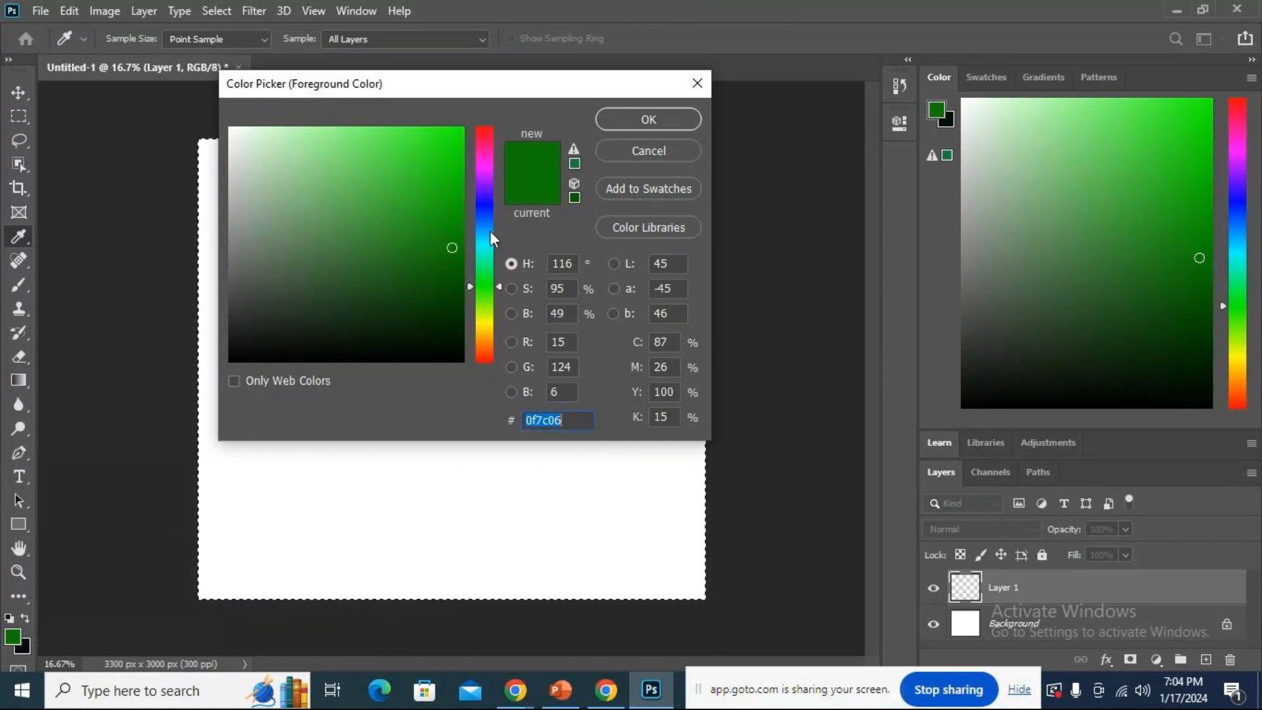
{"action": "mouse_move", "coordinate": [490, 230]}
{"action": "left_mouse_down"}
{"action": "mouse_move", "coordinate": [474, 260]}
{"action": "mouse_move", "coordinate": [480, 203]}
{"action": "mouse_move", "coordinate": [487, 241]}
{"action": "left_mouse_up"}
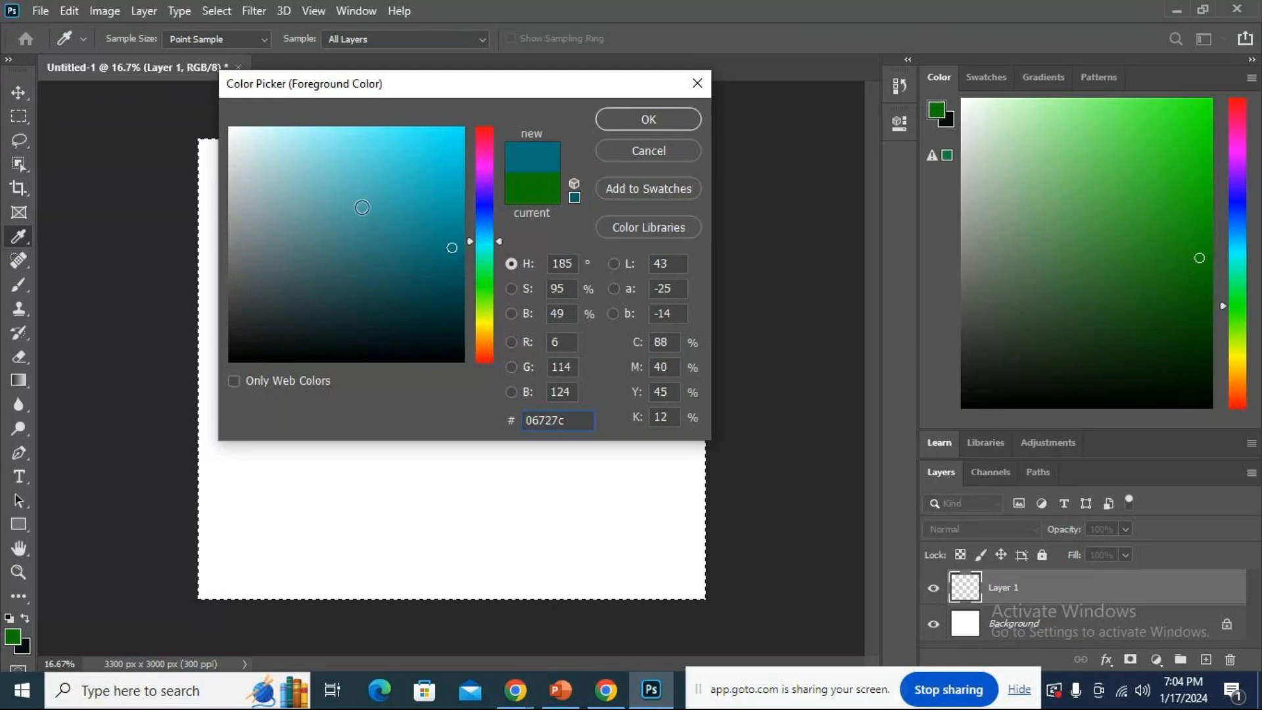
{"action": "left_click", "coordinate": [286, 134]}
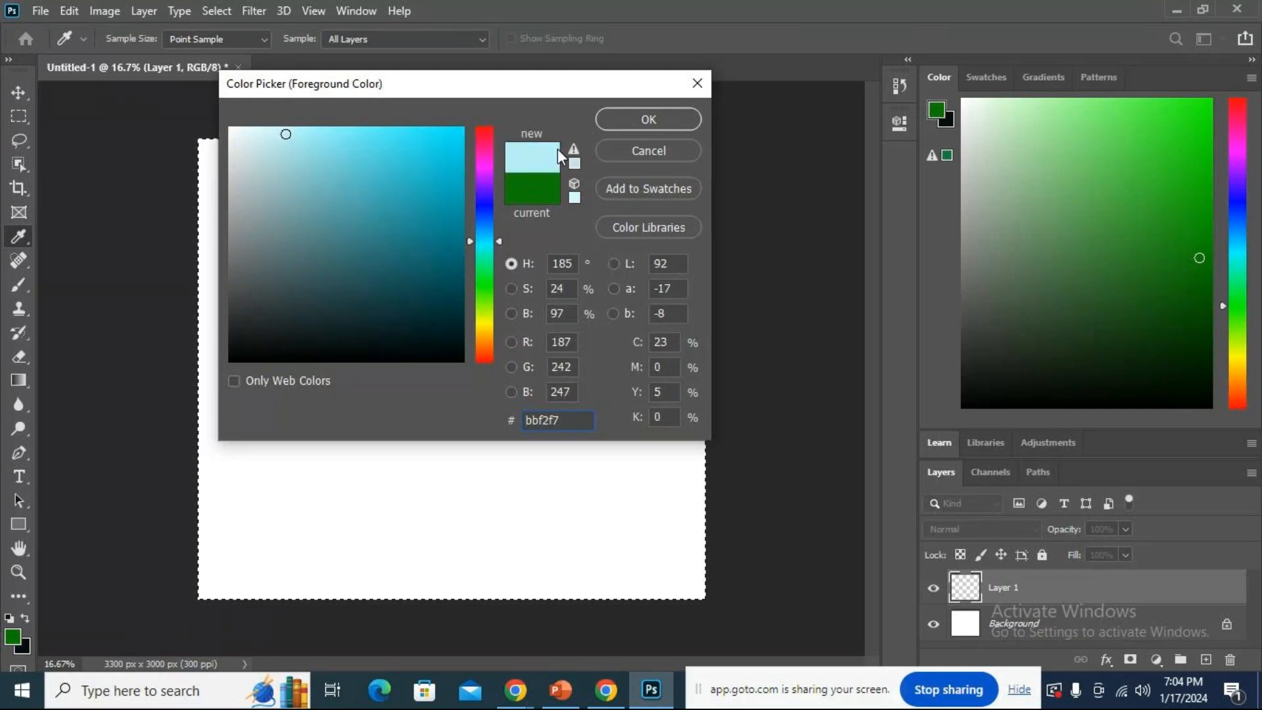
{"action": "left_click", "coordinate": [487, 243]}
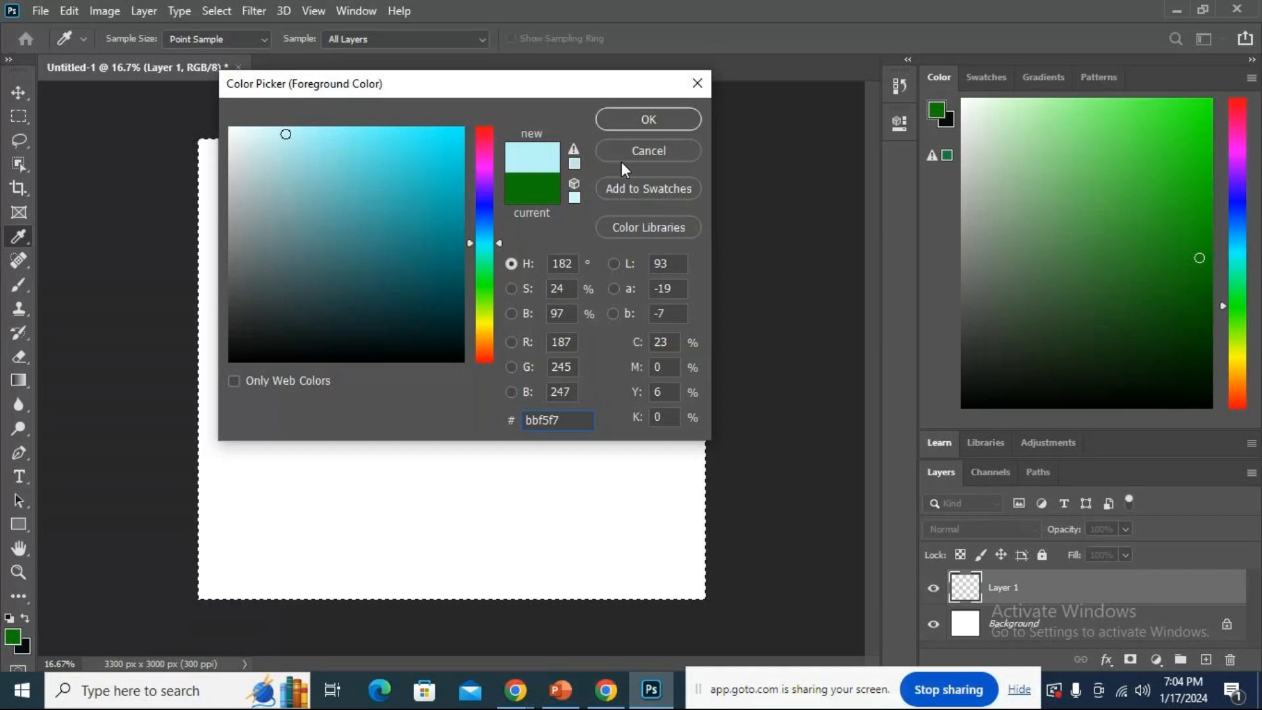
{"action": "left_click_drag", "start_coordinate": [286, 129], "coordinate": [303, 131]}
{"action": "left_click", "coordinate": [673, 115]}
Fill the selected canvas area on the new layer with the light cyan foreground color and hide that layer.
{"action": "key", "text": "m"}
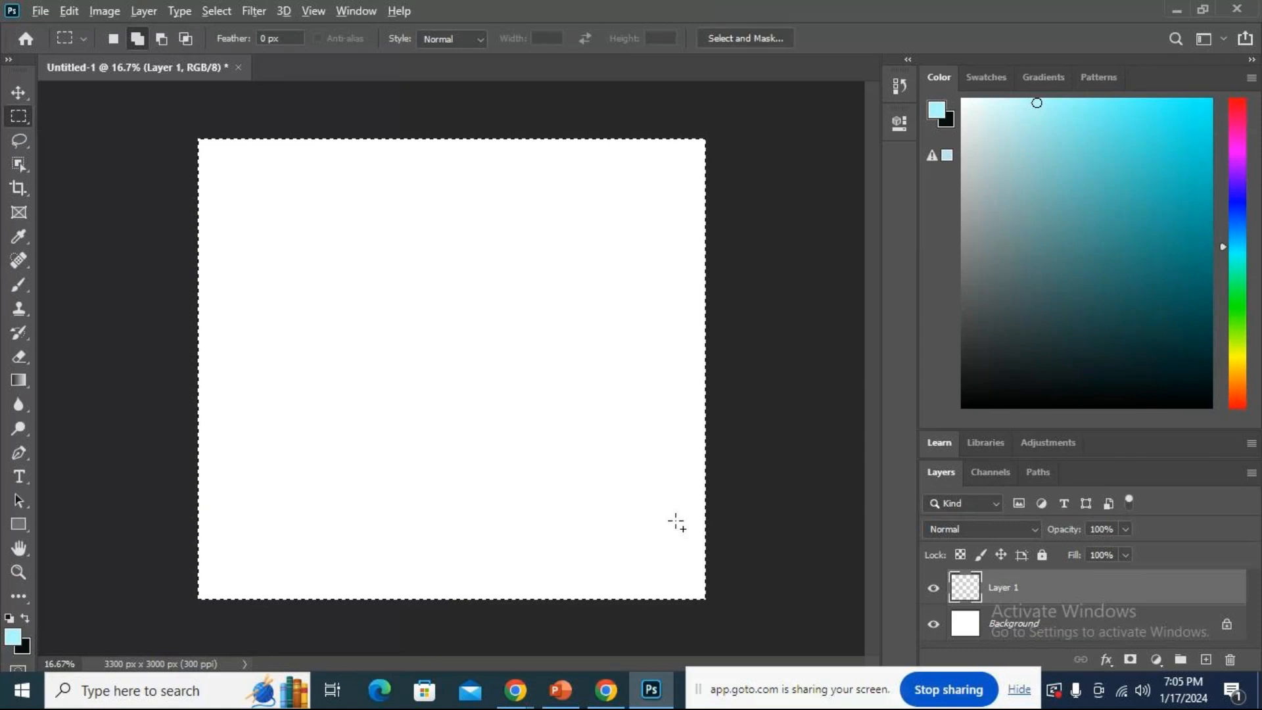
{"action": "key", "text": "alt+BackSpace"}
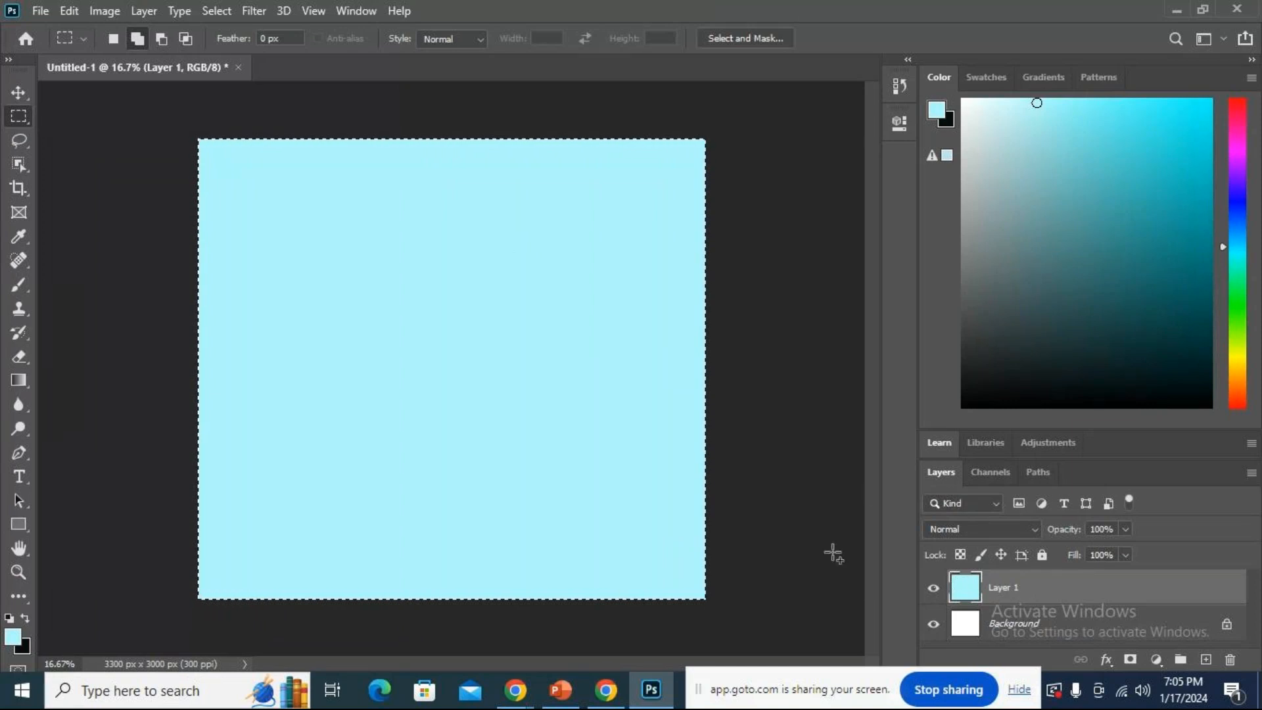
{"action": "left_click", "coordinate": [931, 589]}
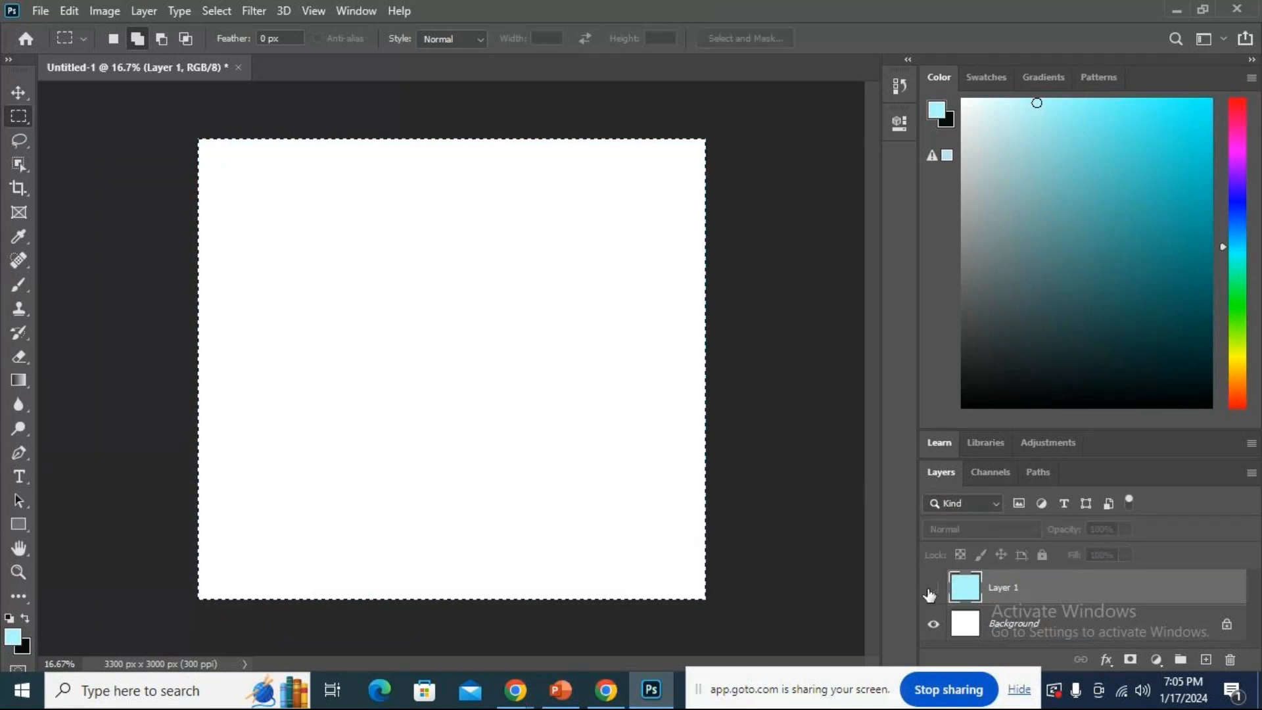
Show the light cyan layer again and deselect the canvas area.
{"action": "left_click", "coordinate": [932, 590]}
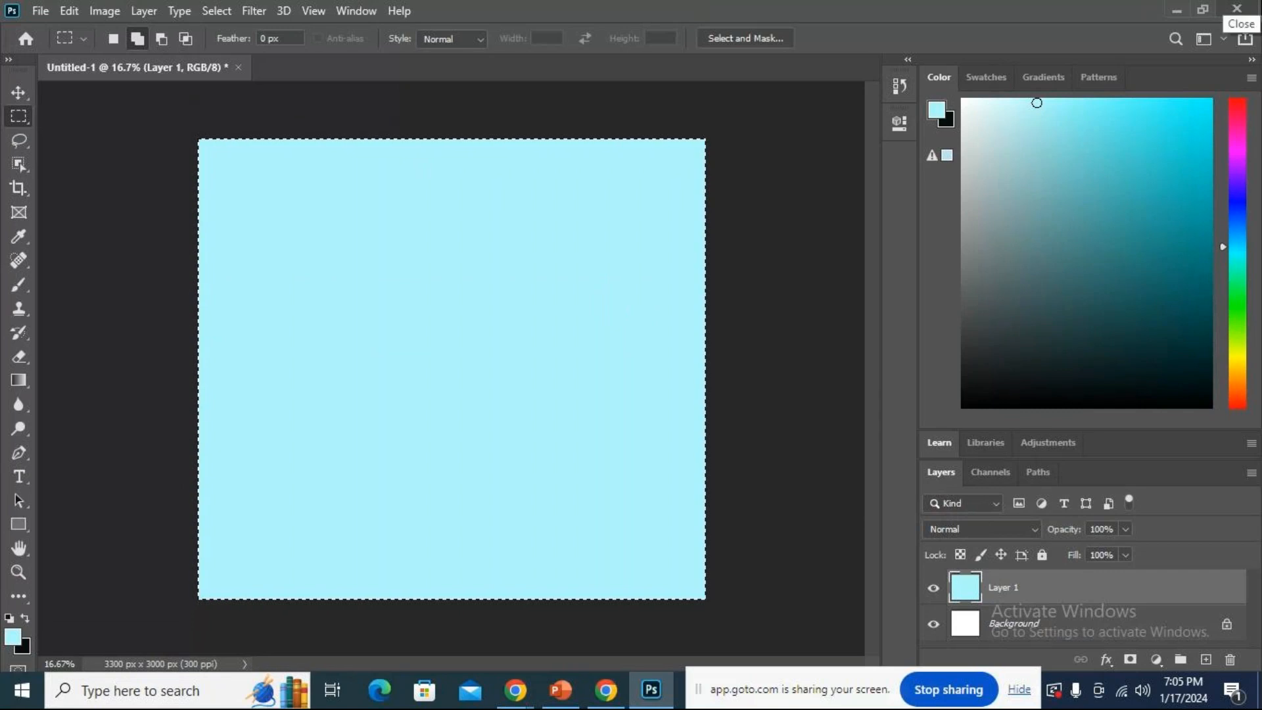
{"action": "key", "text": "ctrl+d"}
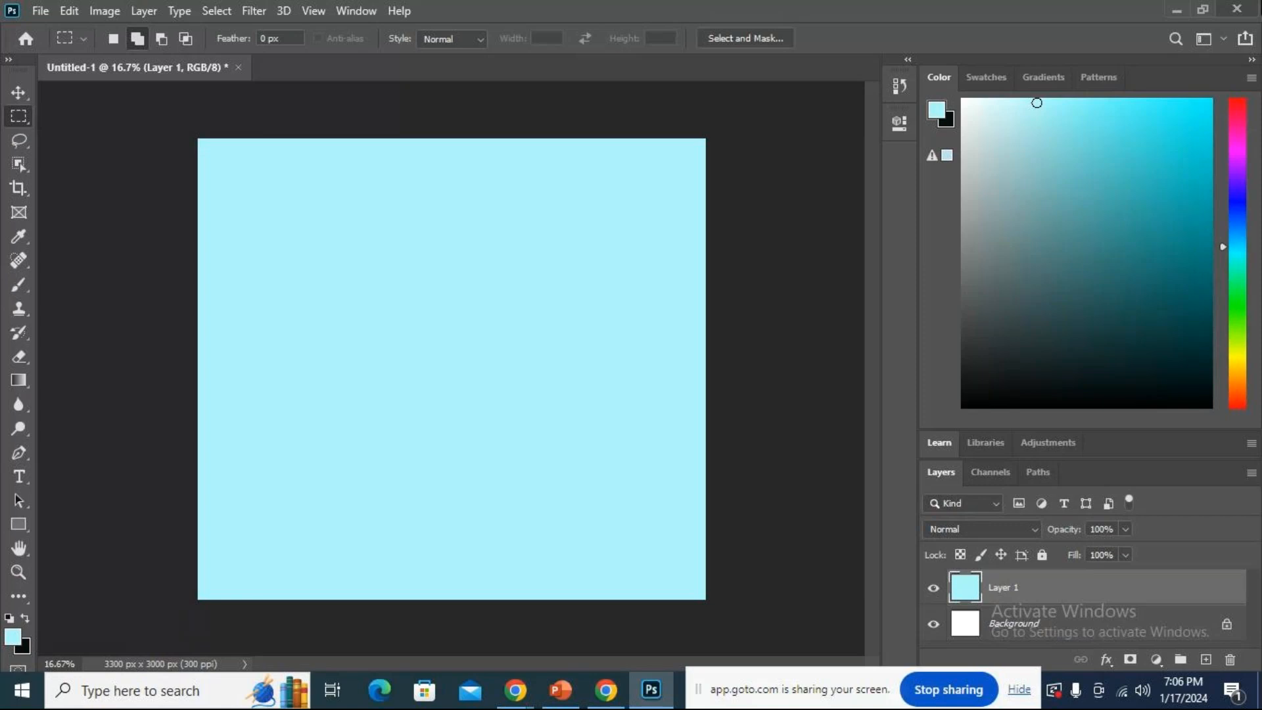
{"action": "left_click", "coordinate": [1237, 8]}
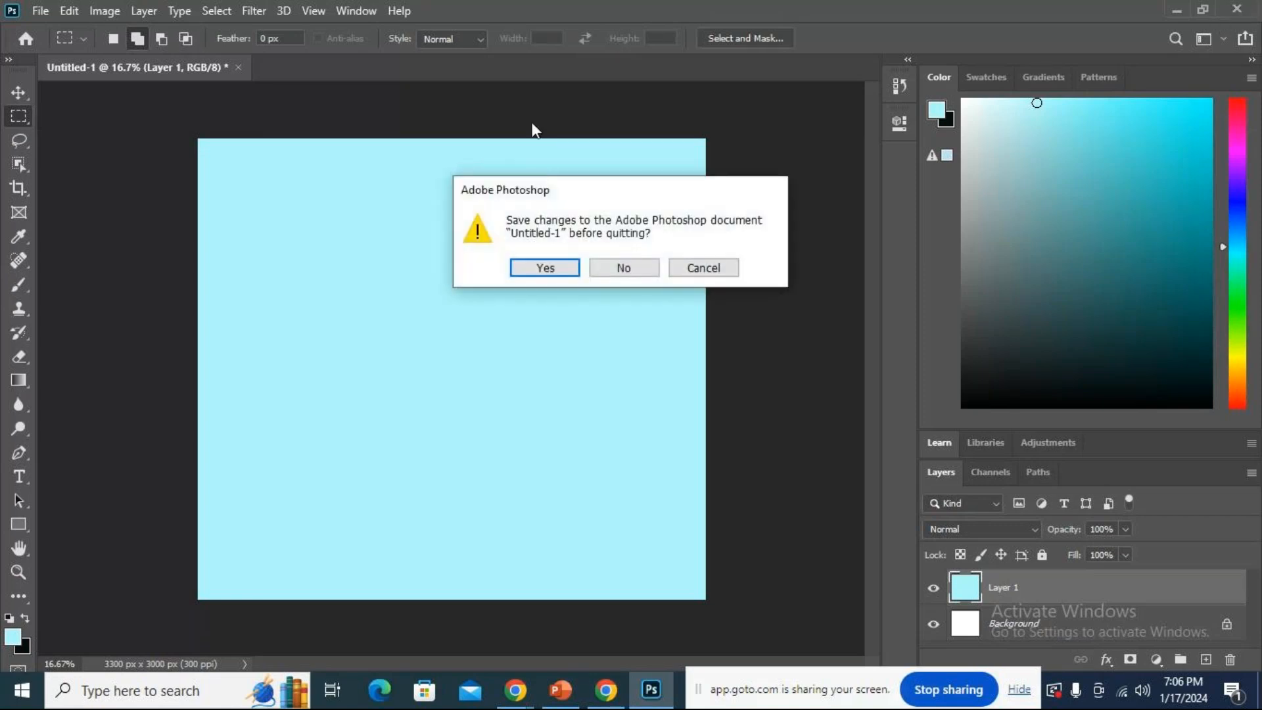
{"action": "left_click", "coordinate": [704, 269]}
{"action": "key", "text": "ctrl+a"}
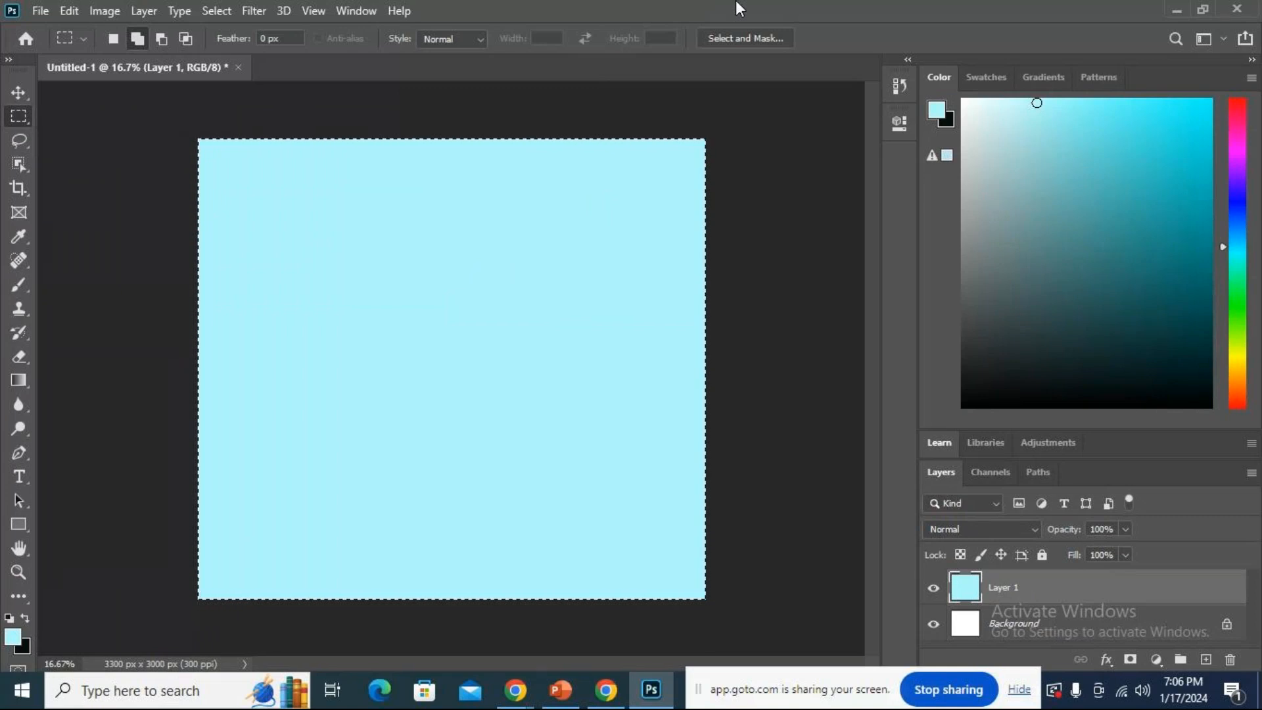
{"action": "key", "text": "ctrl+d"}
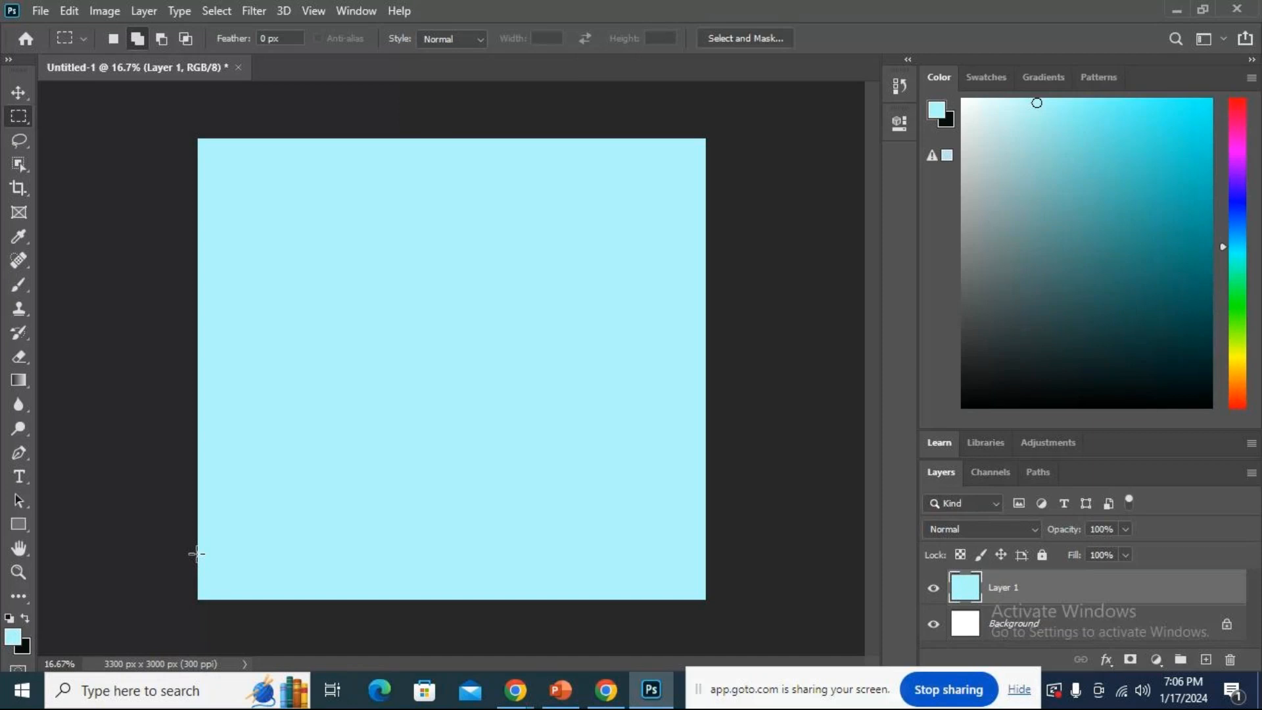
Select a full-width strip along the canvas's bottom edge and fill it with black on a new layer to form a road.
{"action": "left_click_drag", "start_coordinate": [196, 554], "coordinate": [710, 613]}
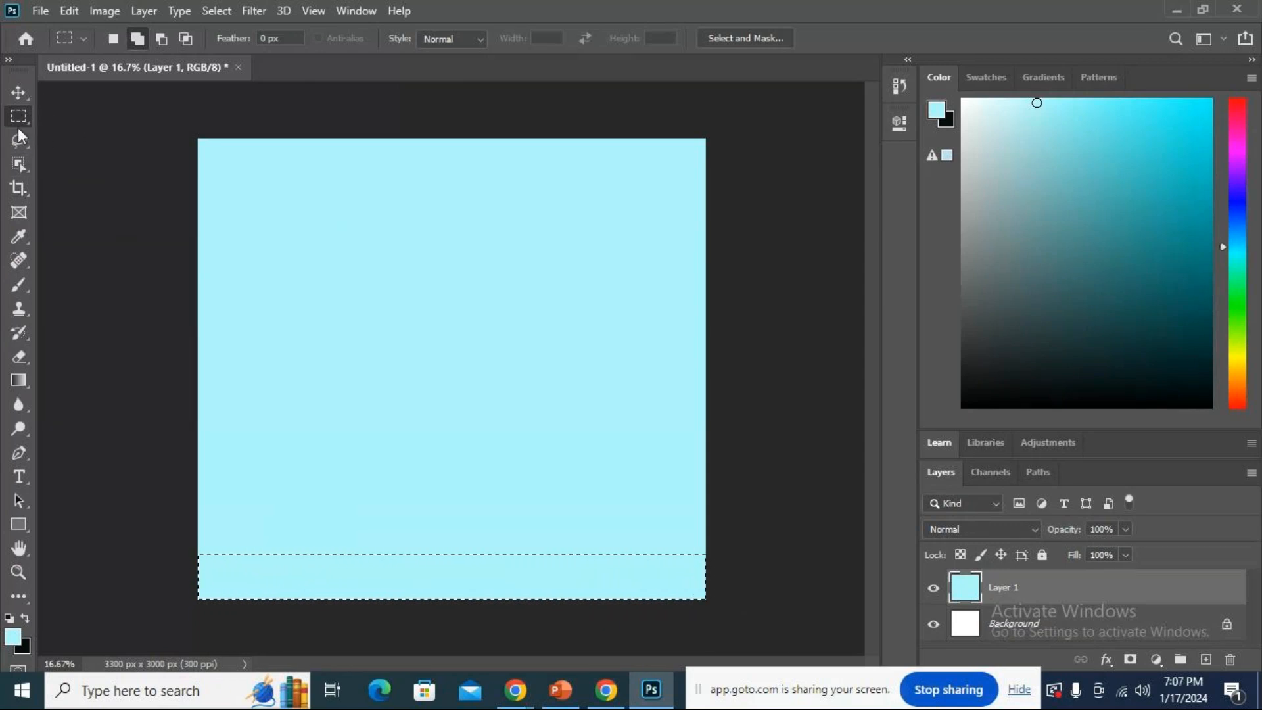
{"action": "left_click", "coordinate": [1206, 661]}
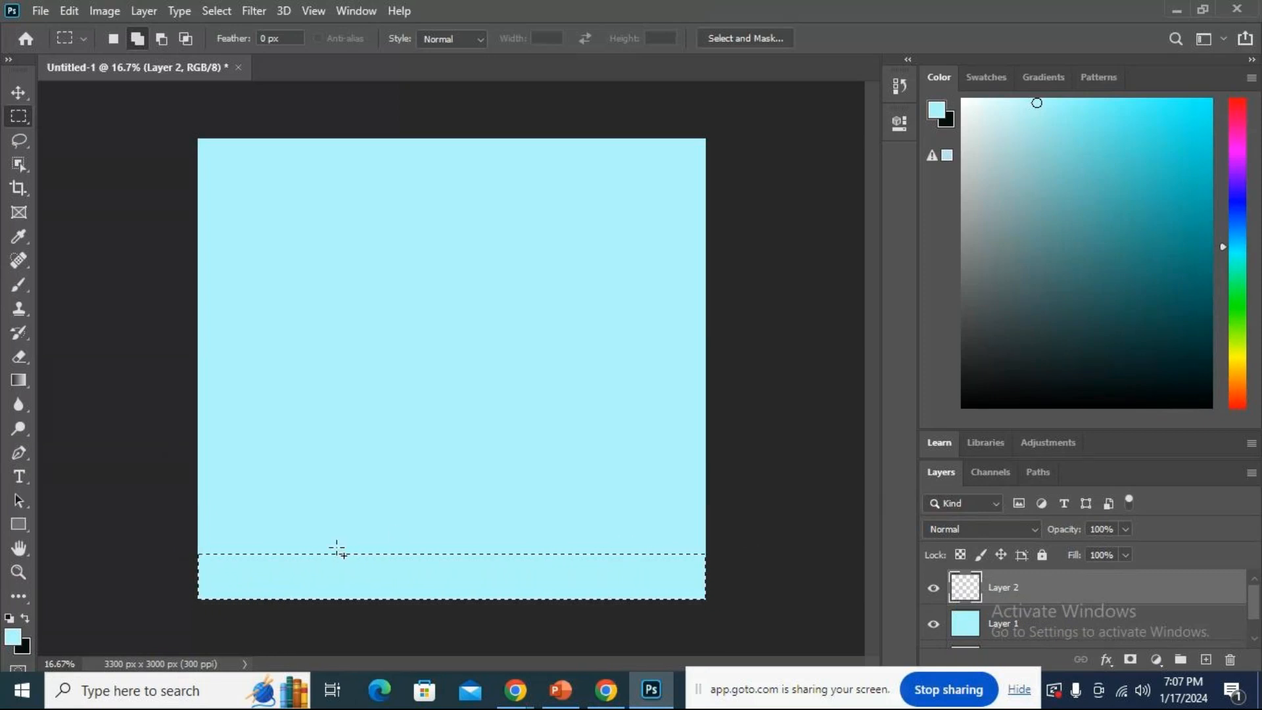
{"action": "left_click", "coordinate": [23, 617]}
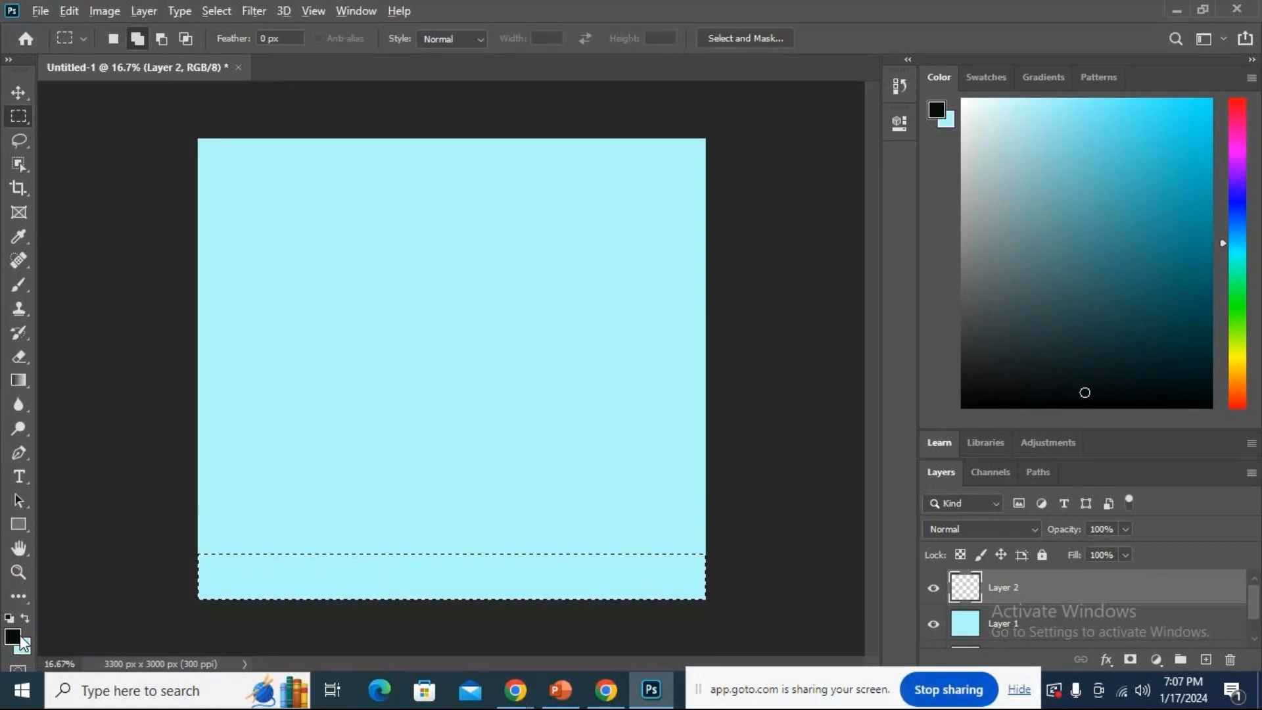
{"action": "key", "text": "alt+BackSpace"}
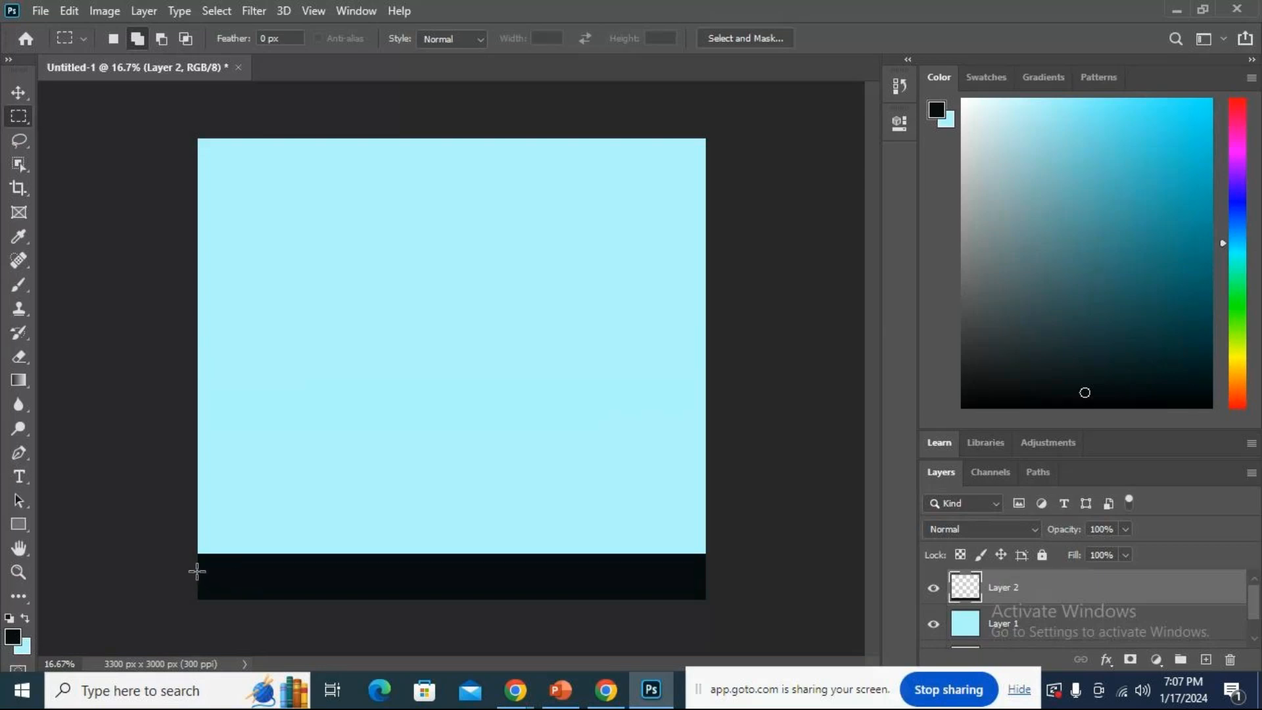
Select a thin full-width line along the middle of the black road and subtract two gaps to leave three dashes.
{"action": "left_click_drag", "start_coordinate": [198, 571], "coordinate": [718, 578]}
{"action": "right_click", "coordinate": [22, 117]}
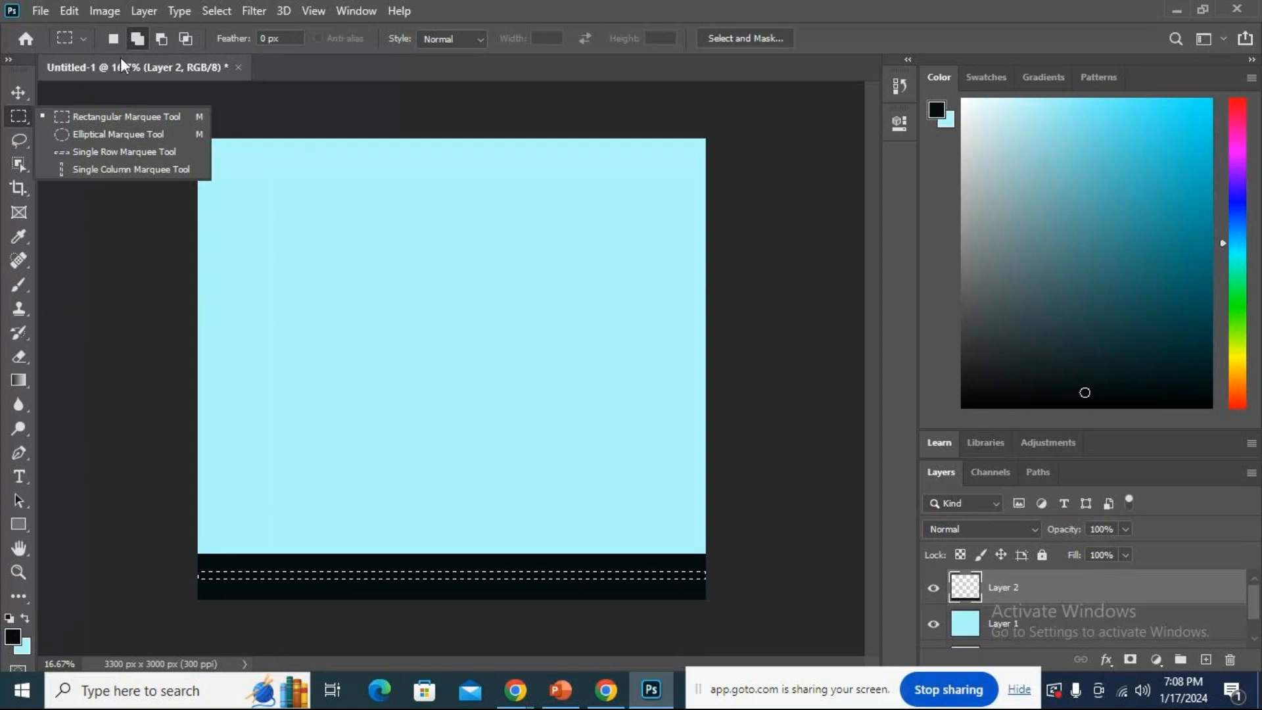
{"action": "left_click", "coordinate": [341, 103]}
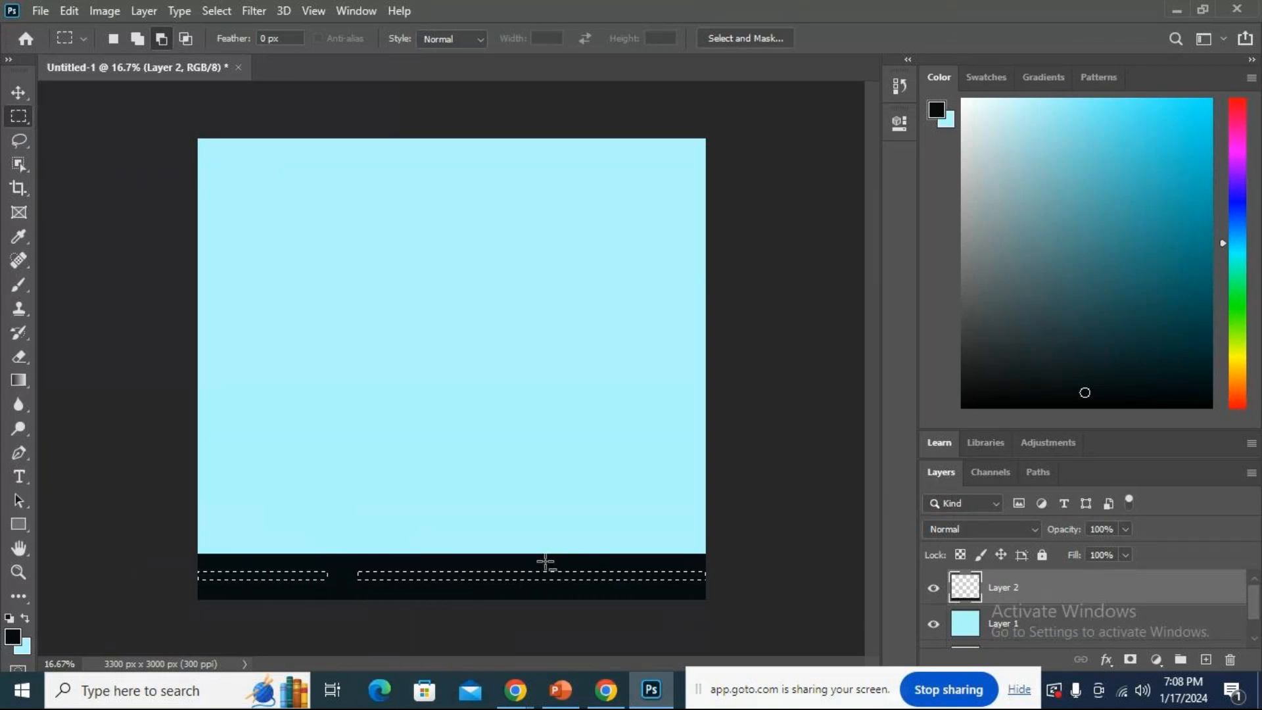
{"action": "left_click_drag", "start_coordinate": [562, 558], "coordinate": [596, 595]}
Set the foreground color to an off-white, #f2f8f9, in the Color Picker.
{"action": "left_click", "coordinate": [12, 636]}
{"action": "left_click", "coordinate": [241, 147]}
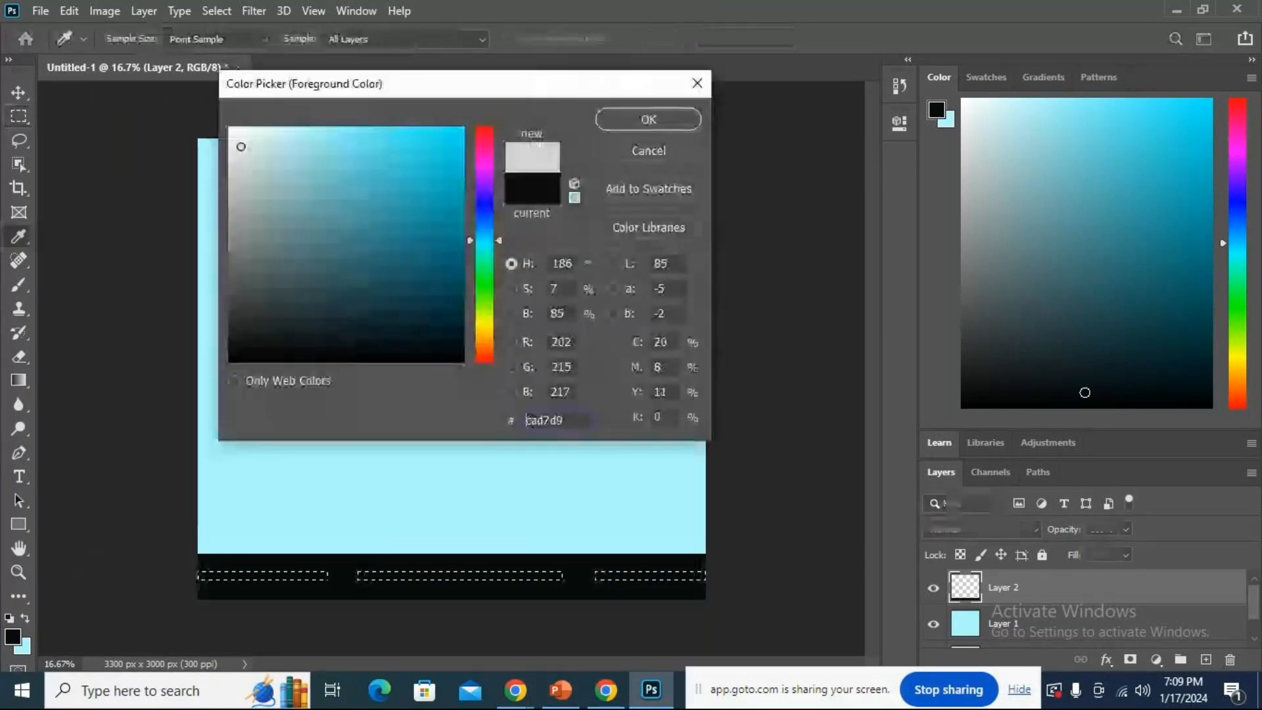
{"action": "left_click", "coordinate": [241, 133]}
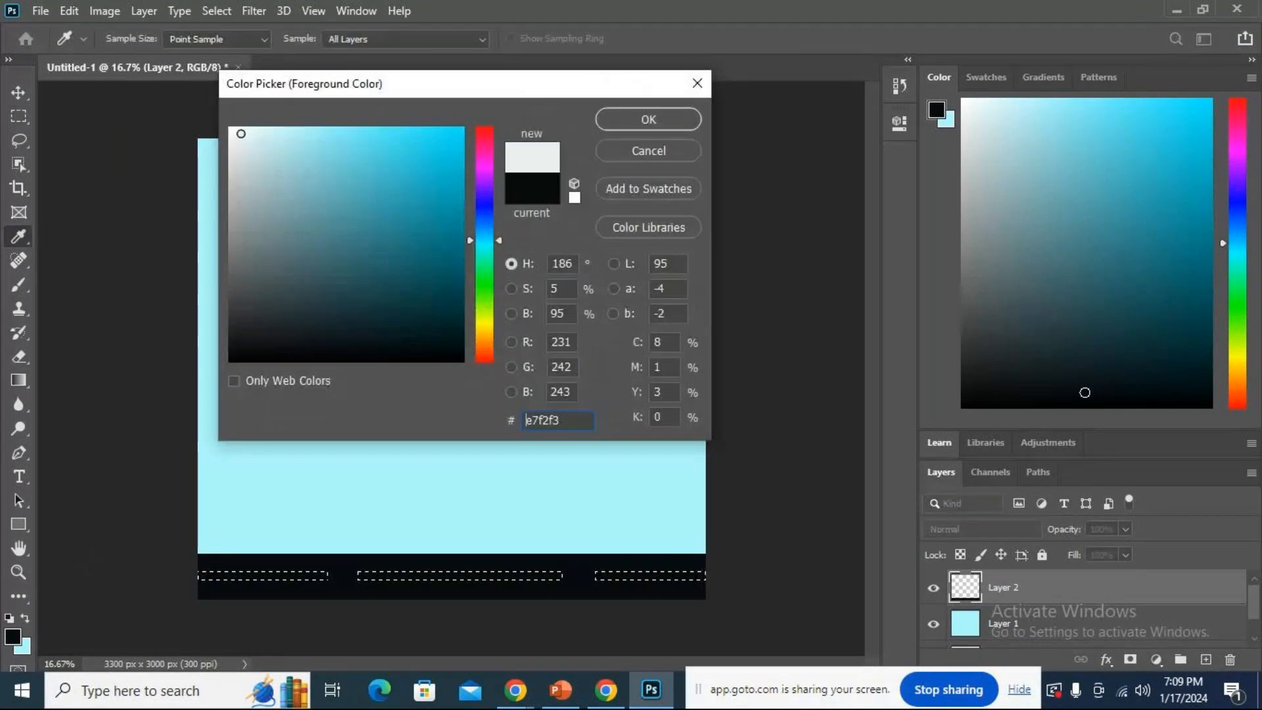
{"action": "key", "text": "Return"}
Try filling the dash selection with off-white on the road's own layer, and undo back to the active selection.
{"action": "key", "text": "alt+BackSpace"}
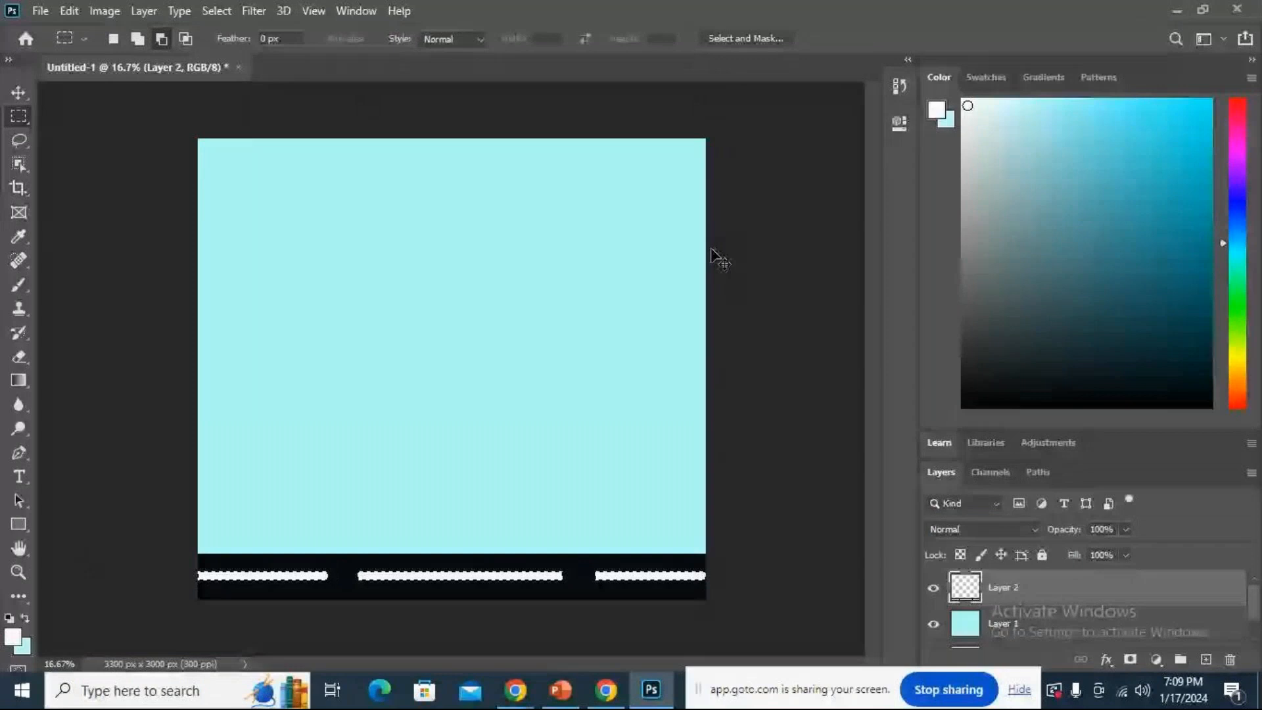
{"action": "key", "text": "ctrl+d"}
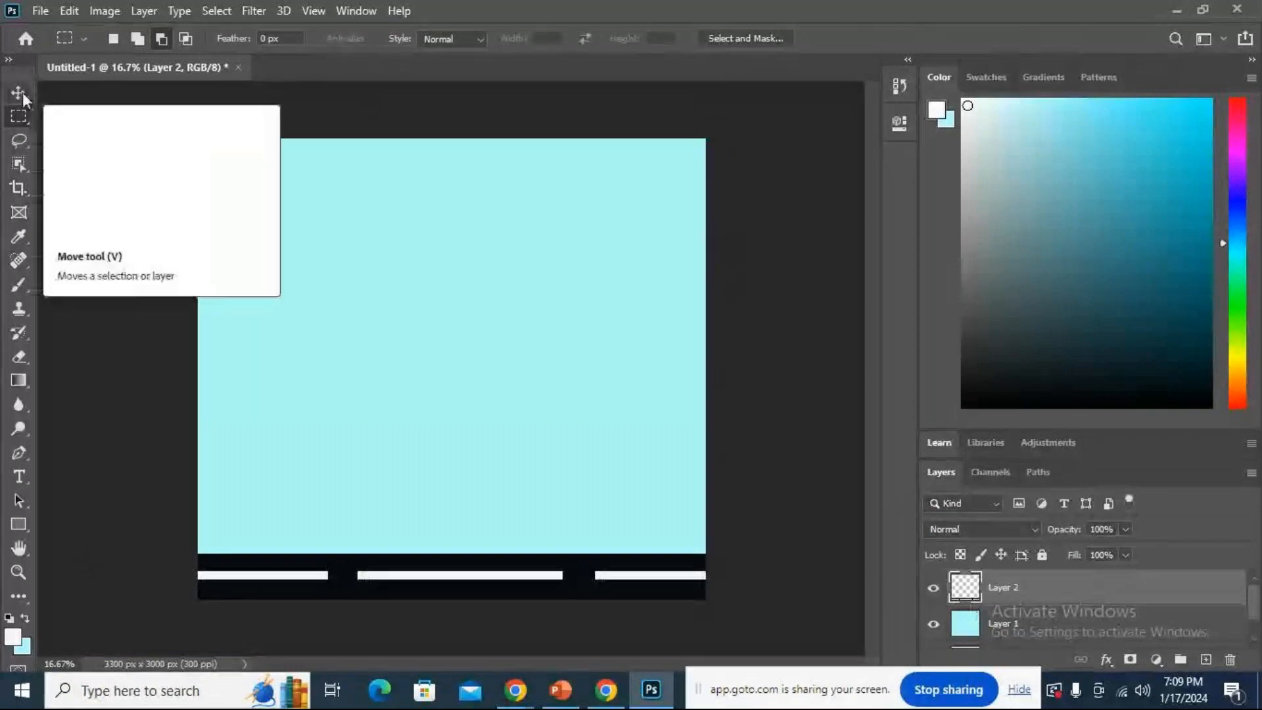
{"action": "left_click", "coordinate": [19, 92]}
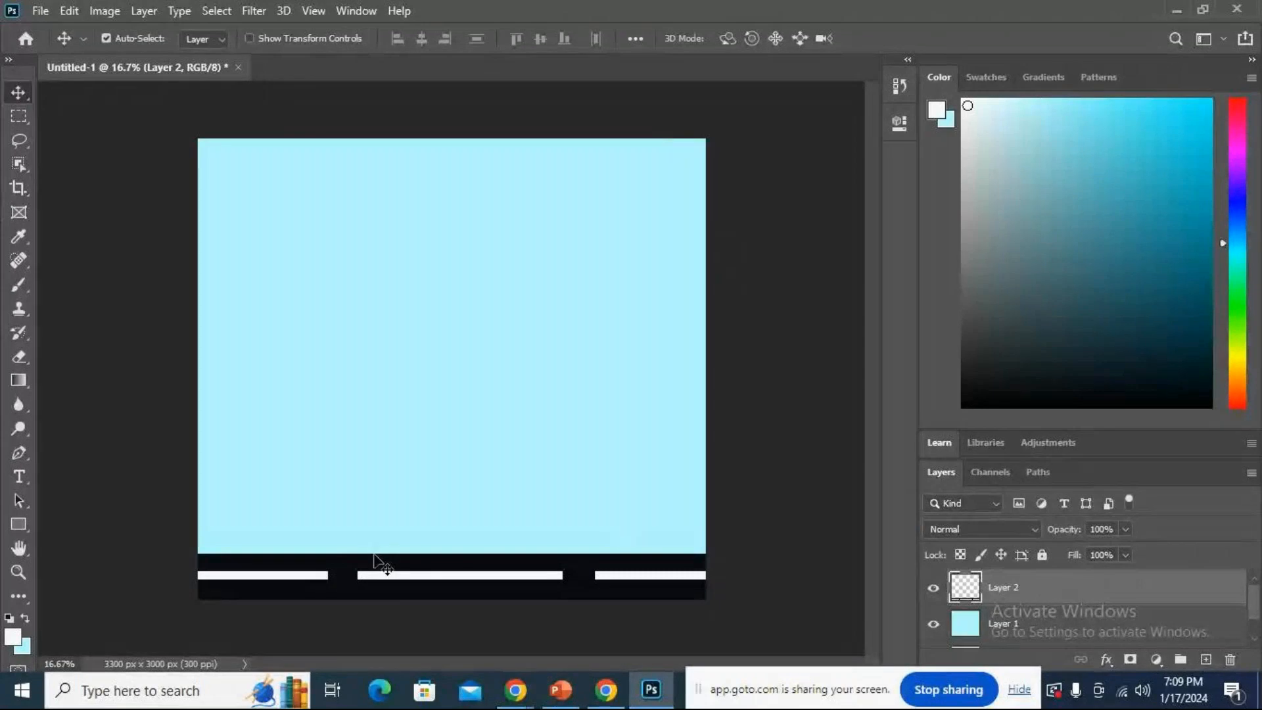
{"action": "mouse_move", "coordinate": [325, 573]}
{"action": "left_mouse_down"}
{"action": "mouse_move", "coordinate": [319, 451]}
{"action": "mouse_move", "coordinate": [290, 451]}
{"action": "mouse_move", "coordinate": [329, 552]}
{"action": "mouse_move", "coordinate": [270, 502]}
{"action": "mouse_move", "coordinate": [403, 592]}
{"action": "mouse_move", "coordinate": [329, 563]}
{"action": "mouse_move", "coordinate": [325, 576]}
{"action": "left_mouse_up"}
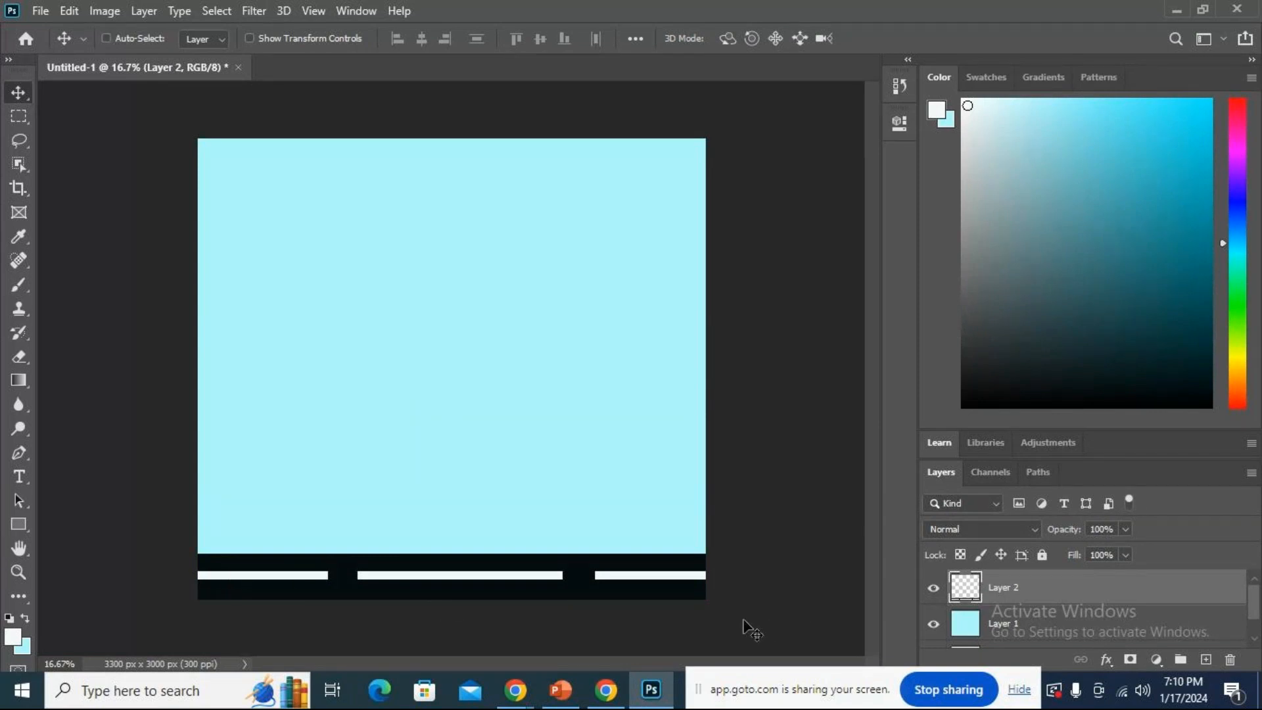
{"action": "key", "text": "ctrl+z"}
{"action": "key", "text": "ctrl+z"}
{"action": "key", "text": "ctrl"}
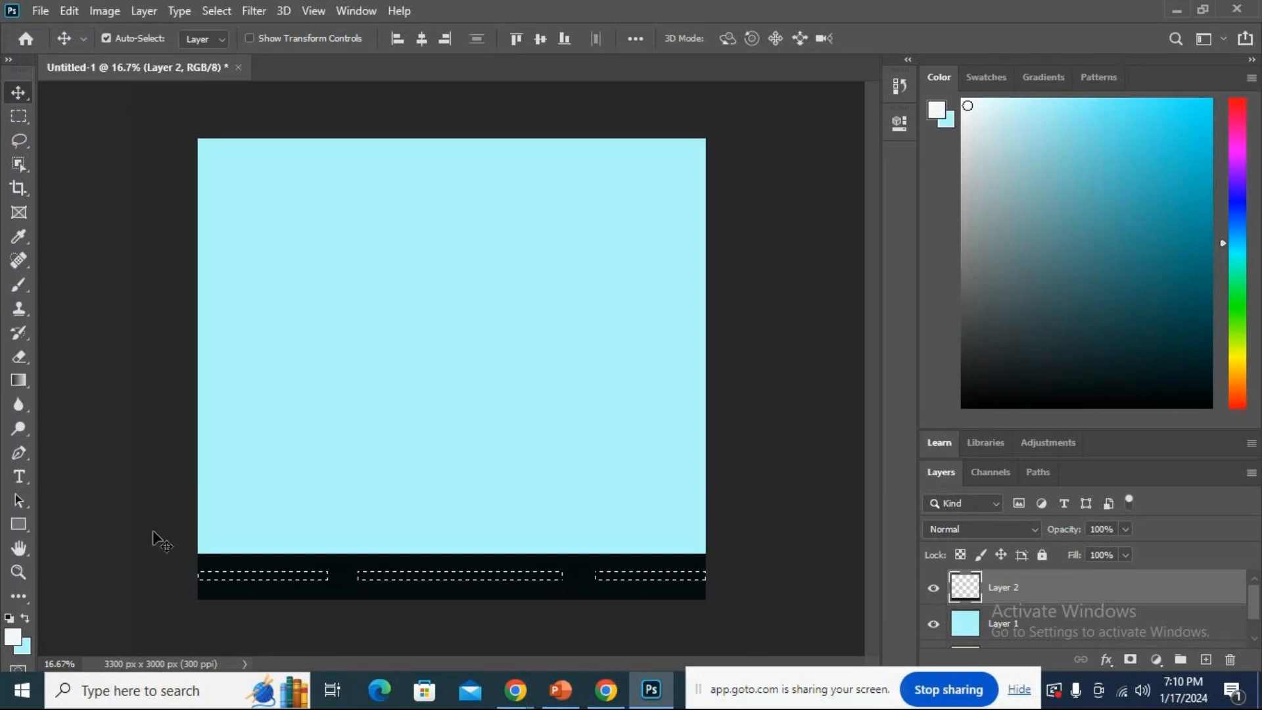
Fill the three road dashes with off-white on a new layer, deselect them, and keep them centered on the road.
{"action": "left_click", "coordinate": [1205, 659]}
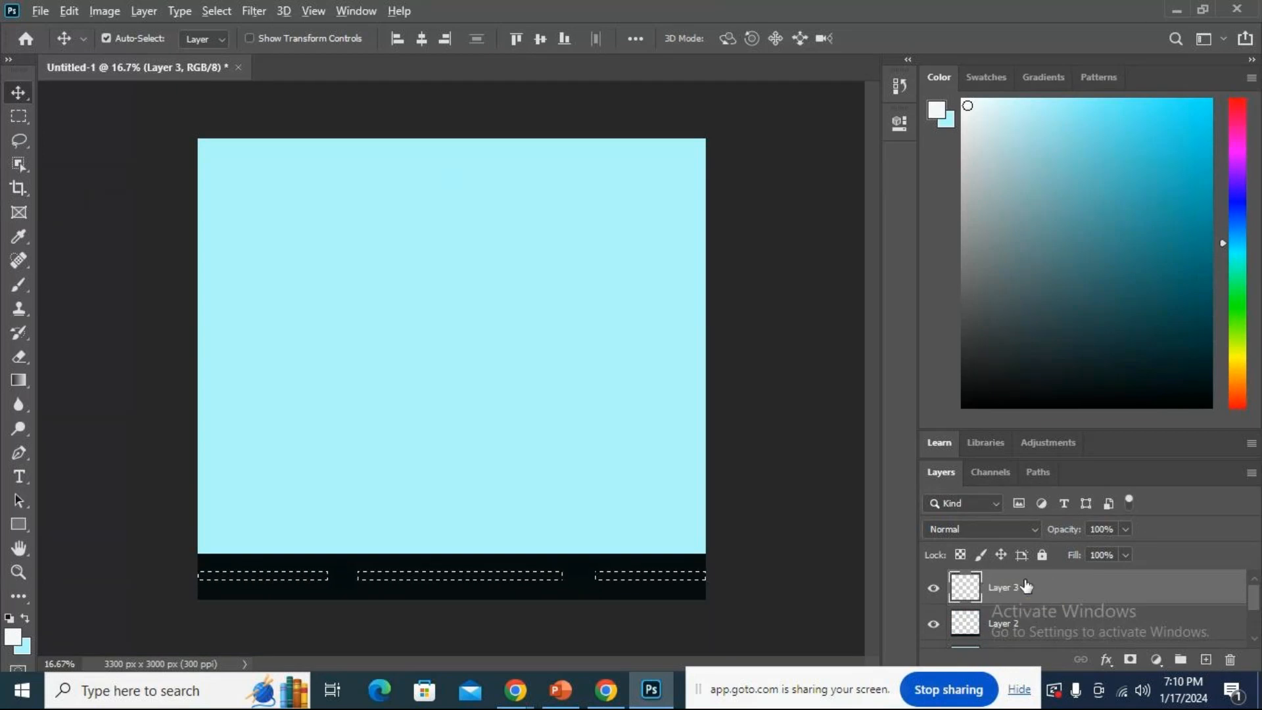
{"action": "key", "text": "alt+BackSpace"}
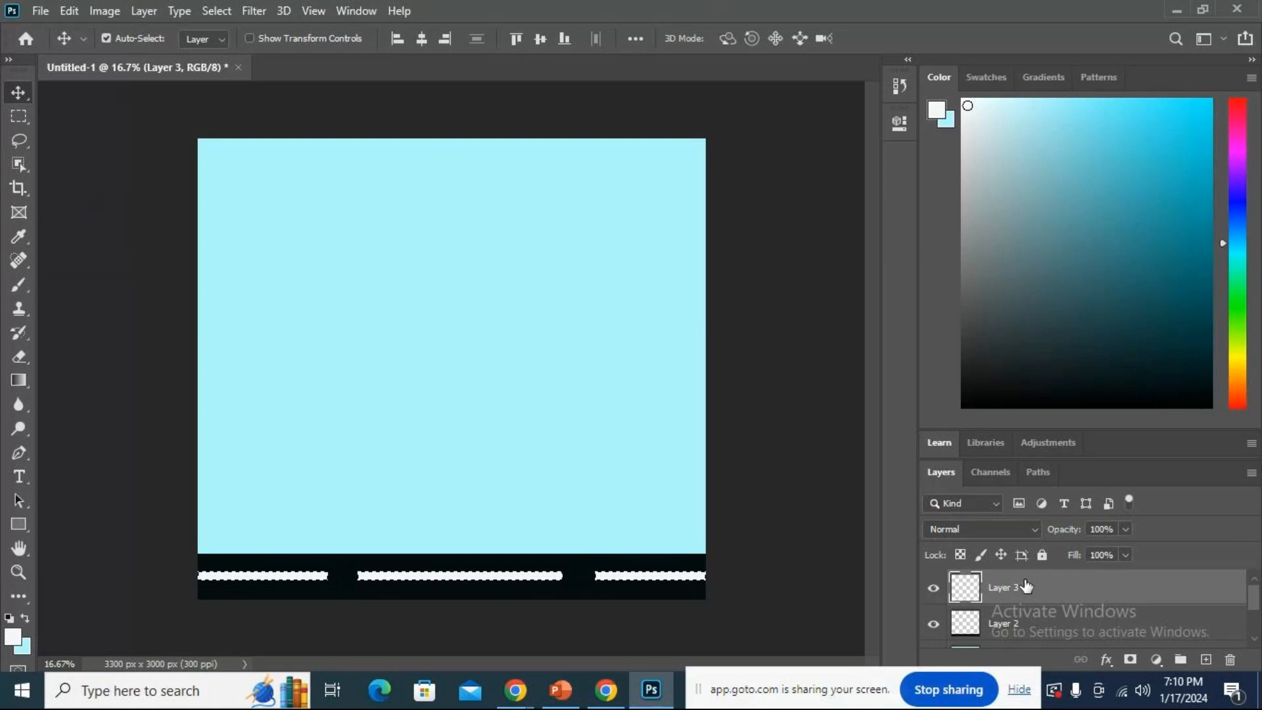
{"action": "key", "text": "ctrl+d"}
{"action": "mouse_move", "coordinate": [405, 561]}
{"action": "left_mouse_down"}
{"action": "mouse_move", "coordinate": [503, 469]}
{"action": "mouse_move", "coordinate": [397, 367]}
{"action": "mouse_move", "coordinate": [338, 445]}
{"action": "mouse_move", "coordinate": [445, 490]}
{"action": "mouse_move", "coordinate": [405, 501]}
{"action": "mouse_move", "coordinate": [398, 556]}
{"action": "left_mouse_up"}
{"action": "left_click_drag", "start_coordinate": [413, 511], "coordinate": [412, 461]}
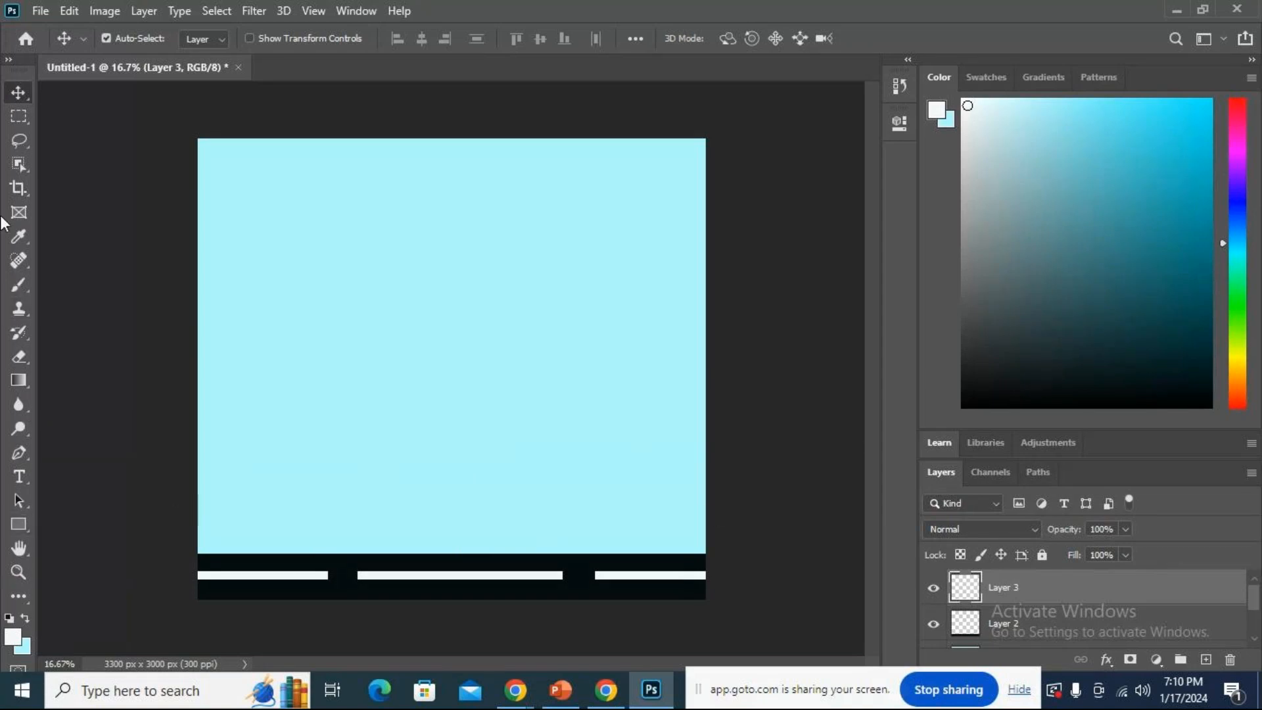
Select two thin horizontal fence rails across the full canvas width above the road, adding the second to the first.
{"action": "left_click", "coordinate": [19, 125]}
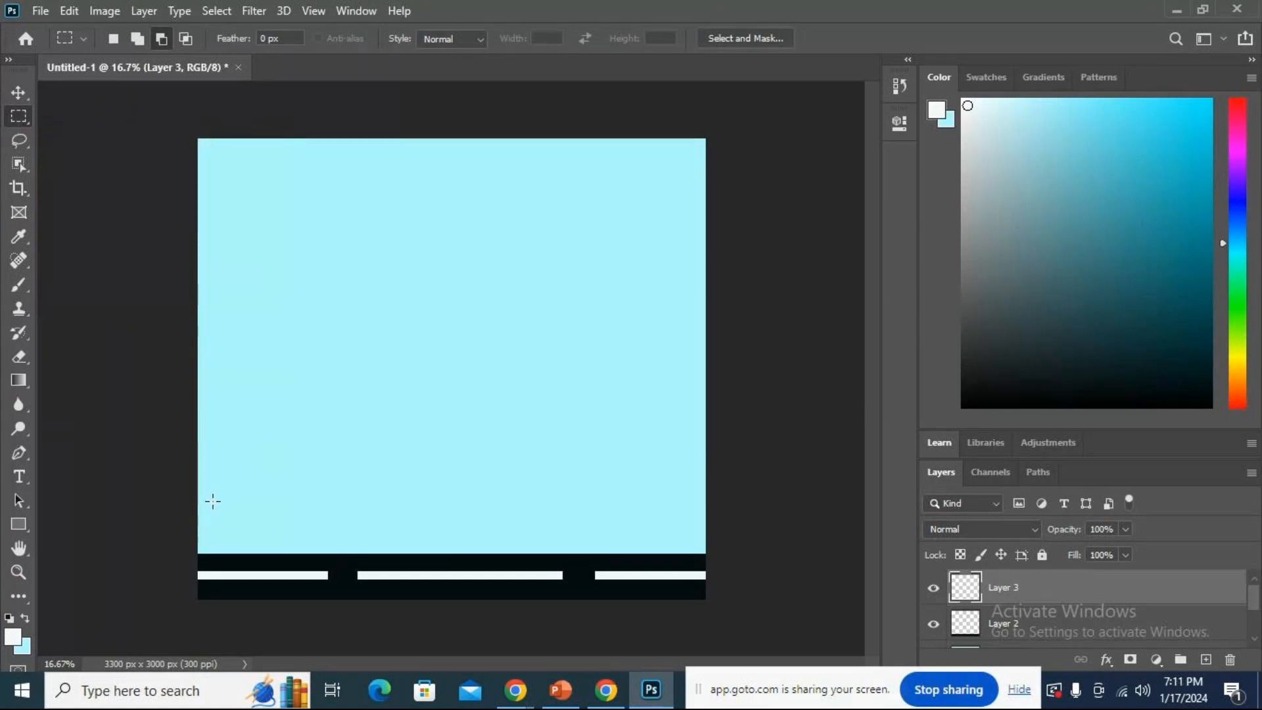
{"action": "left_click_drag", "start_coordinate": [197, 503], "coordinate": [705, 509]}
{"action": "left_click", "coordinate": [138, 38]}
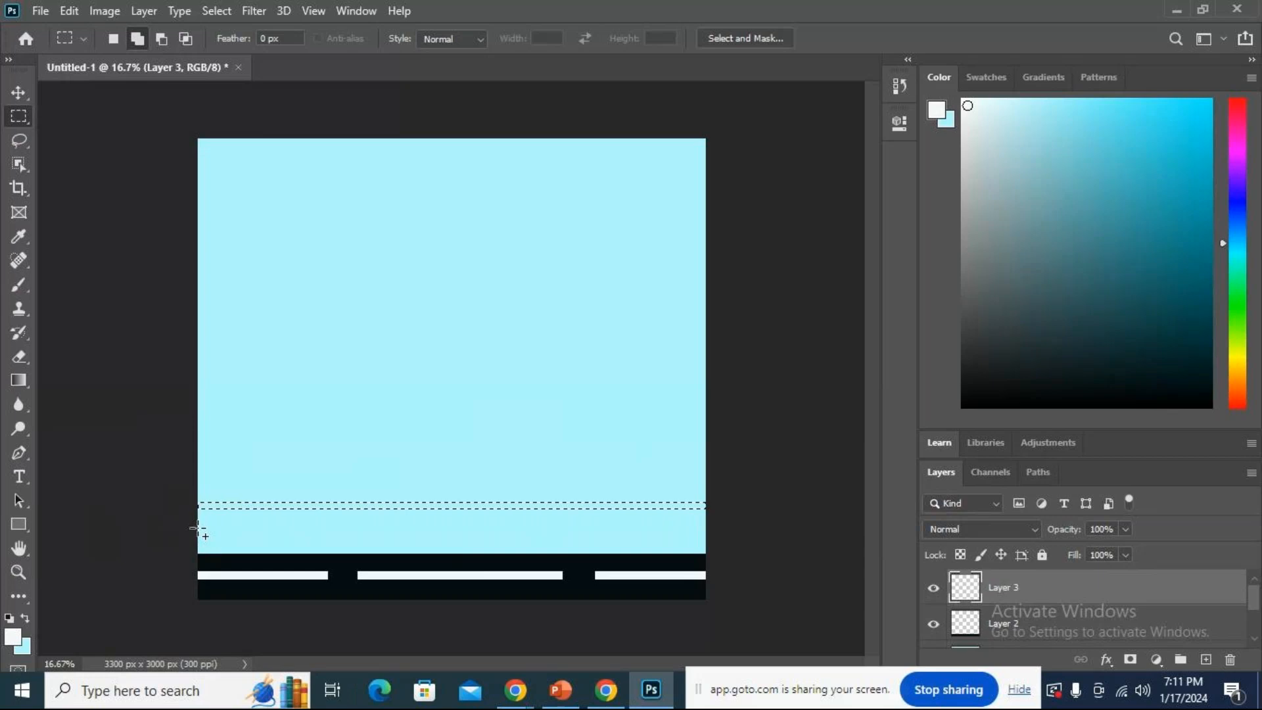
{"action": "left_click_drag", "start_coordinate": [257, 538], "coordinate": [704, 535]}
Add six narrow vertical fence posts, each about 440 px tall, to the rail selection at intervals along the road.
{"action": "left_click_drag", "start_coordinate": [224, 494], "coordinate": [240, 561]}
{"action": "left_click_drag", "start_coordinate": [292, 486], "coordinate": [304, 555]}
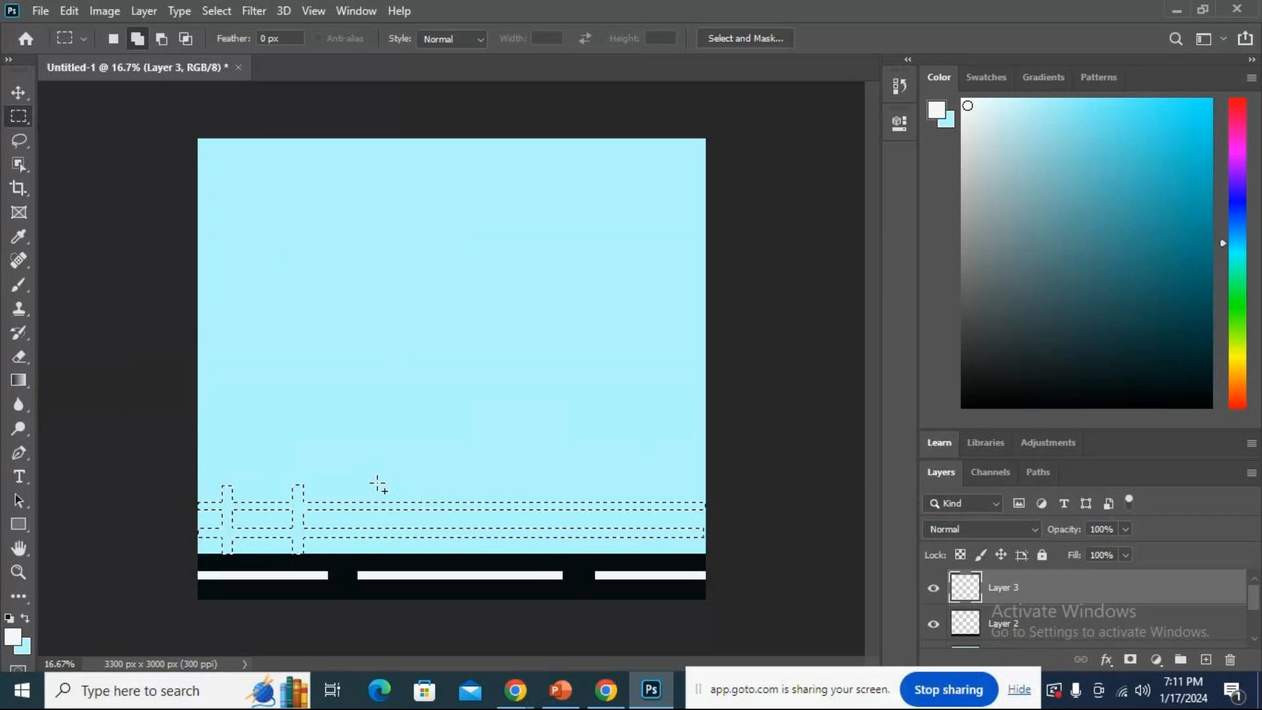
{"action": "left_click_drag", "start_coordinate": [378, 488], "coordinate": [388, 551]}
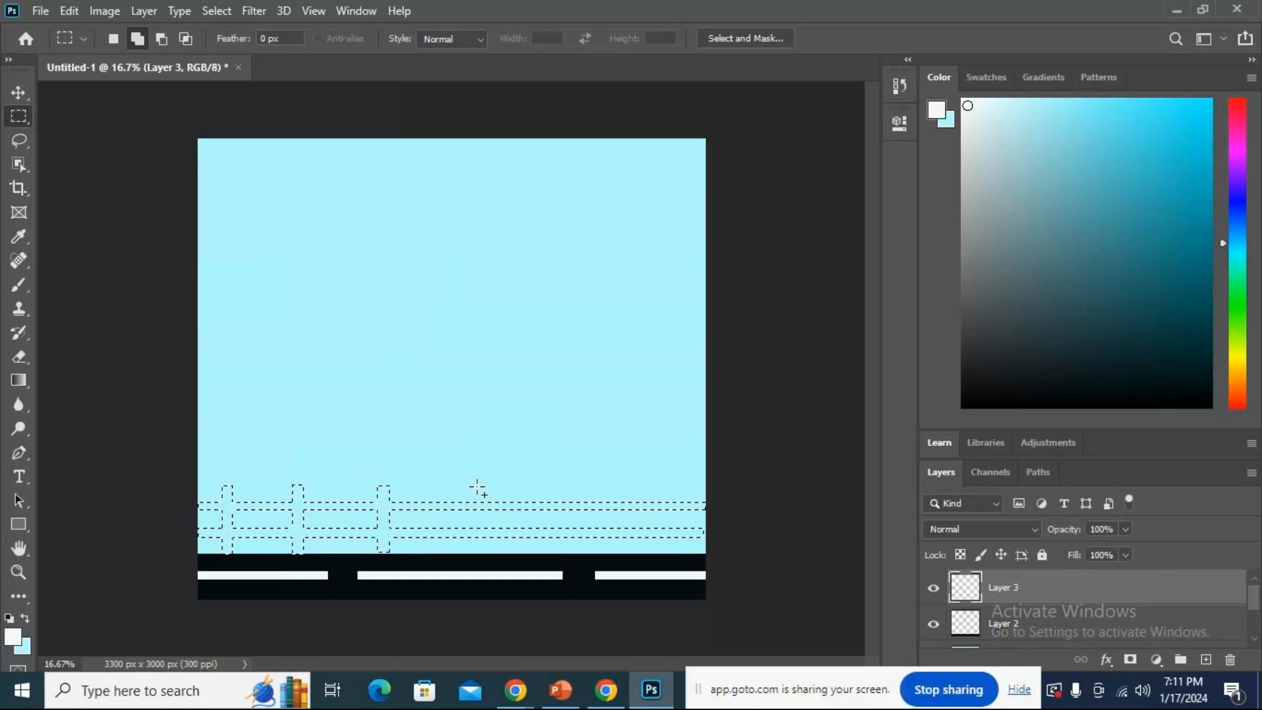
{"action": "left_click_drag", "start_coordinate": [471, 485], "coordinate": [489, 556]}
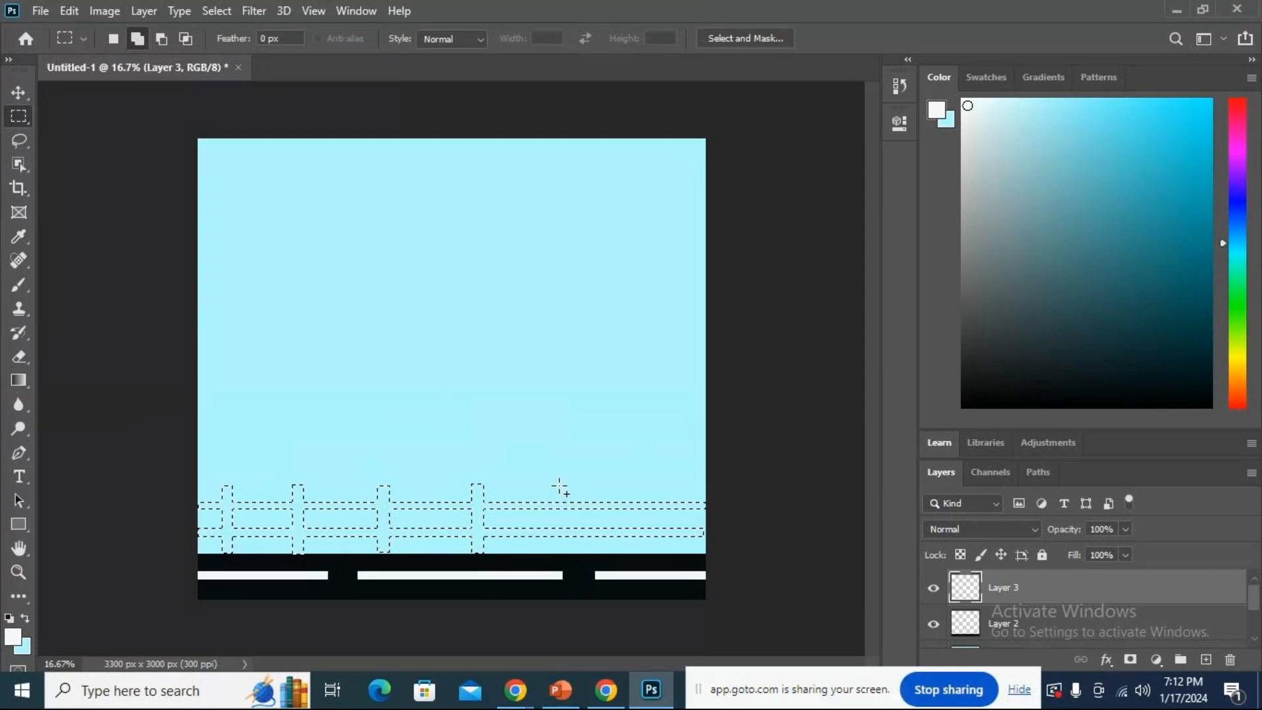
{"action": "left_click_drag", "start_coordinate": [565, 485], "coordinate": [581, 559]}
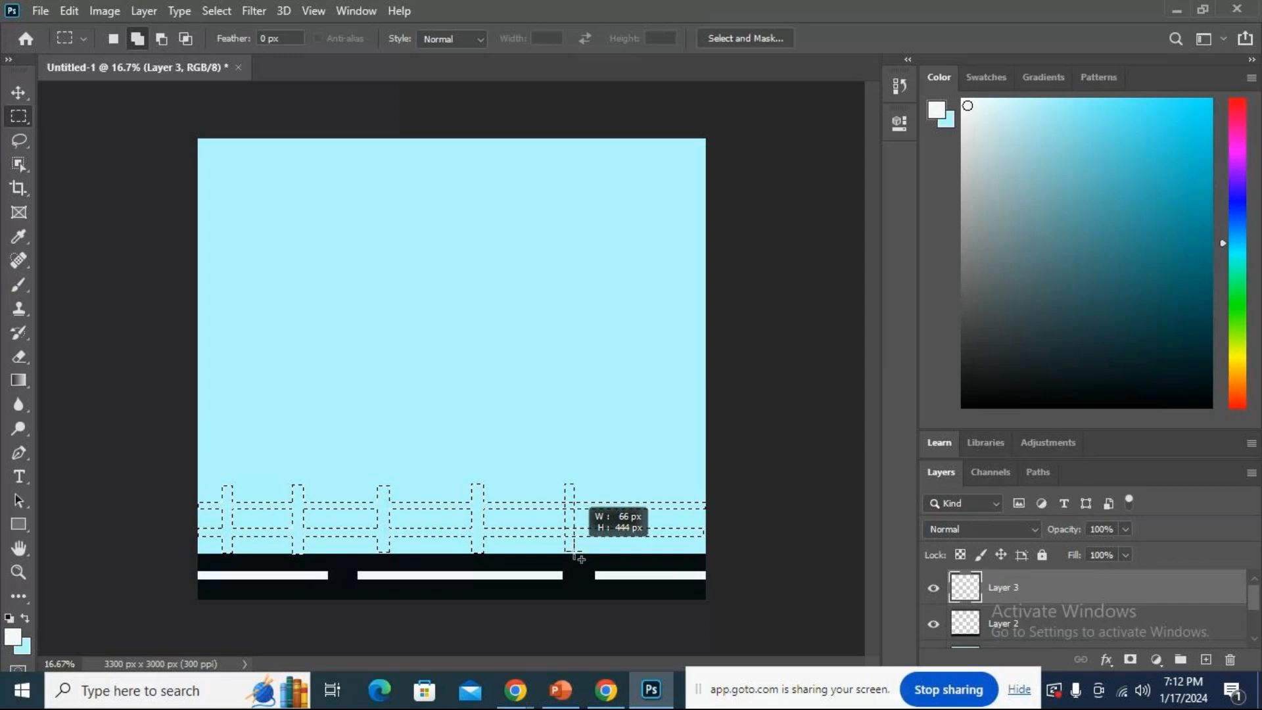
{"action": "left_click_drag", "start_coordinate": [581, 559], "coordinate": [581, 560]}
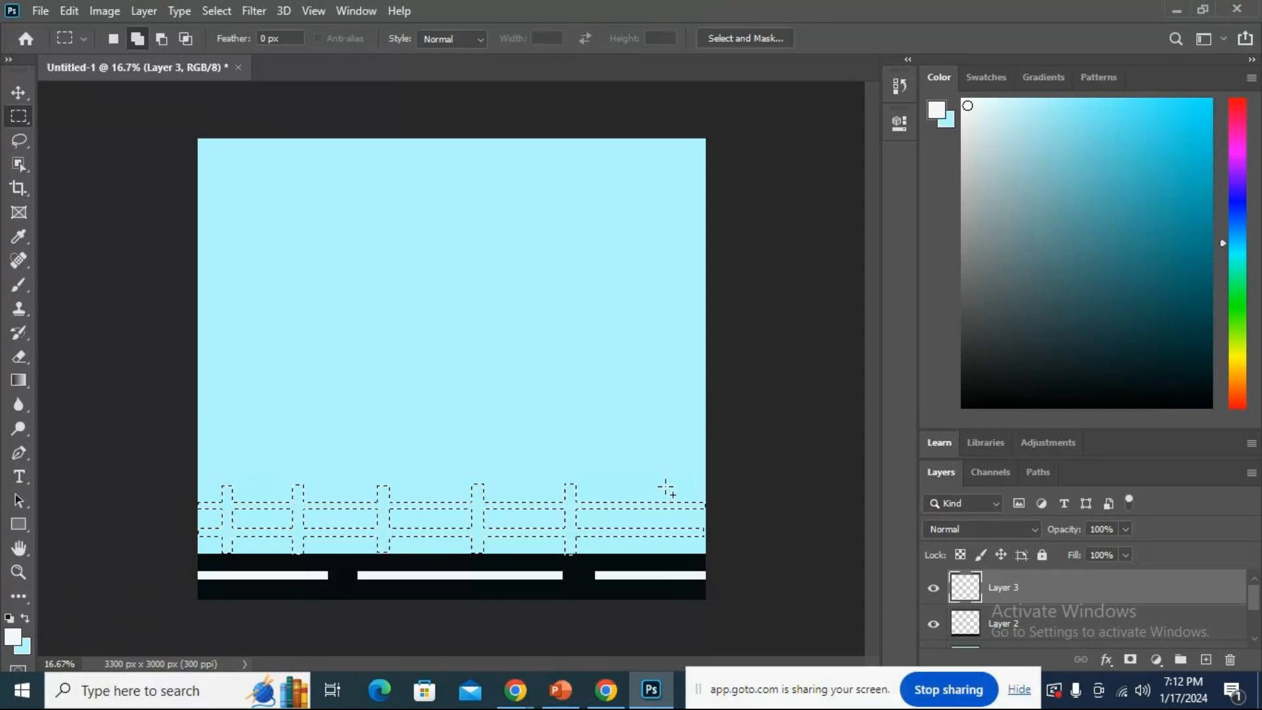
{"action": "left_click_drag", "start_coordinate": [665, 485], "coordinate": [679, 556]}
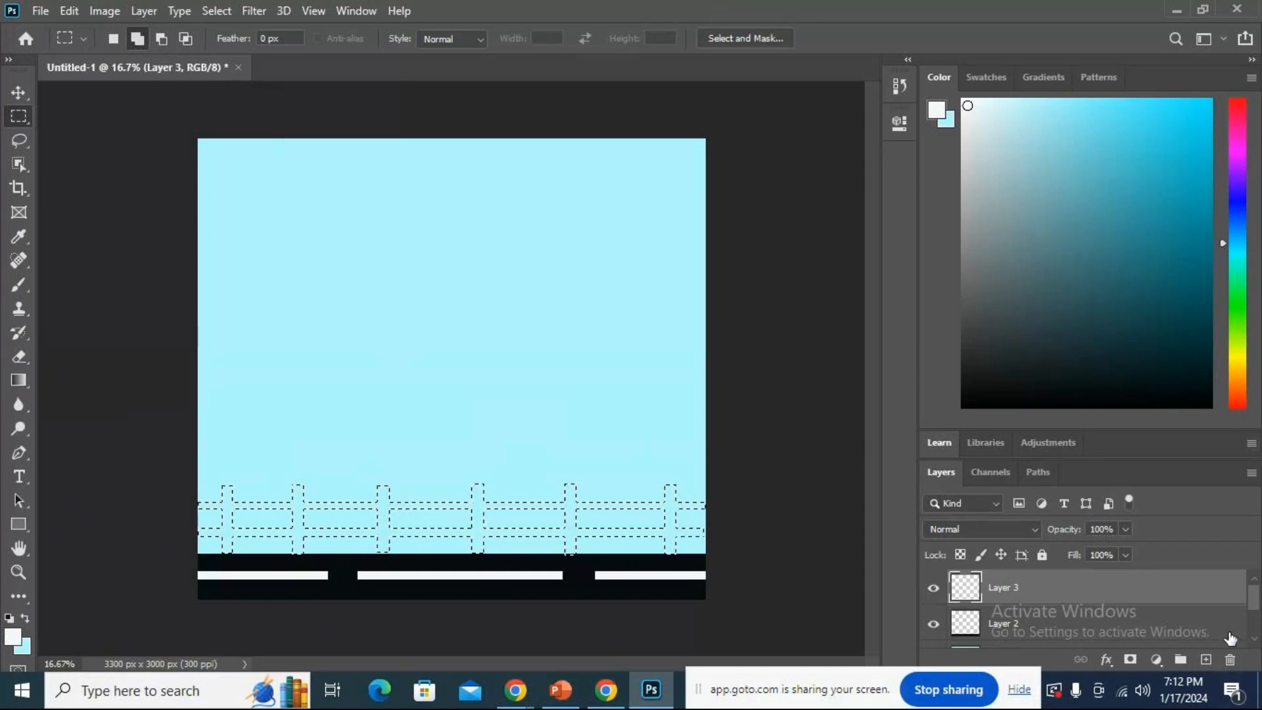
Fill the fence selection with dark brown #4b2907 on a new layer and deselect it.
{"action": "left_click", "coordinate": [1205, 659]}
{"action": "left_click", "coordinate": [16, 637]}
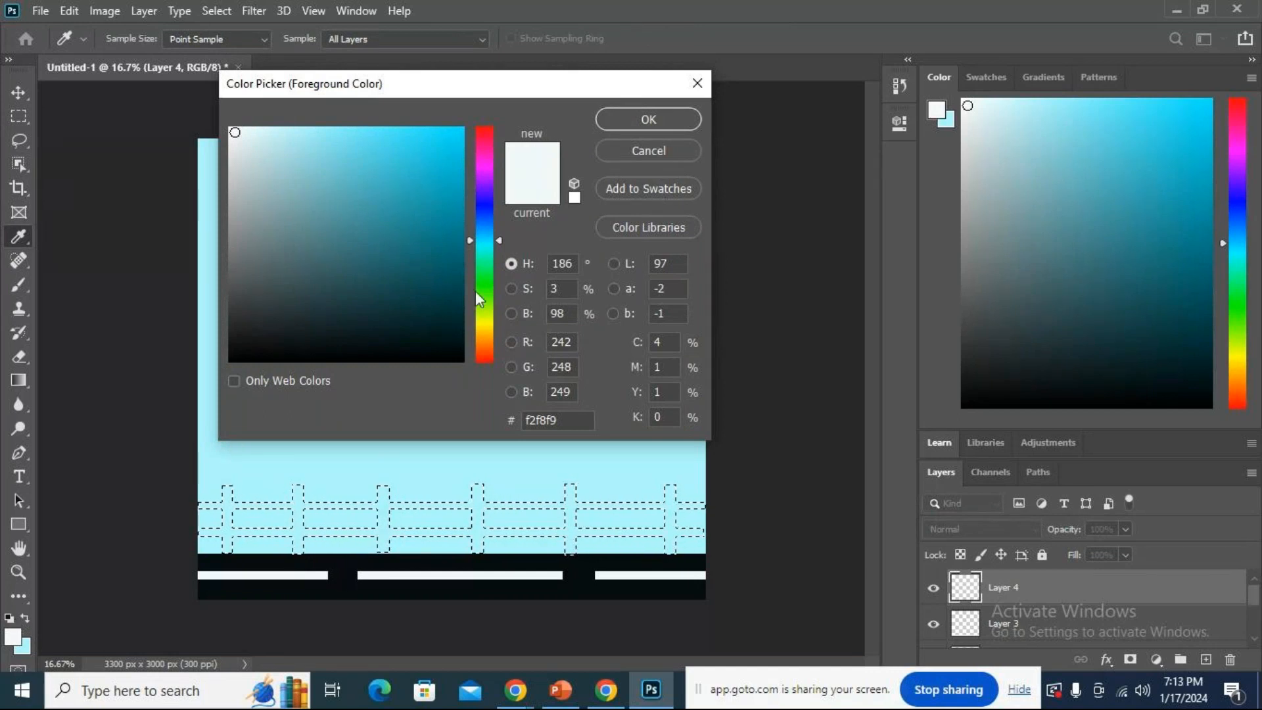
{"action": "left_click_drag", "start_coordinate": [484, 301], "coordinate": [495, 341]}
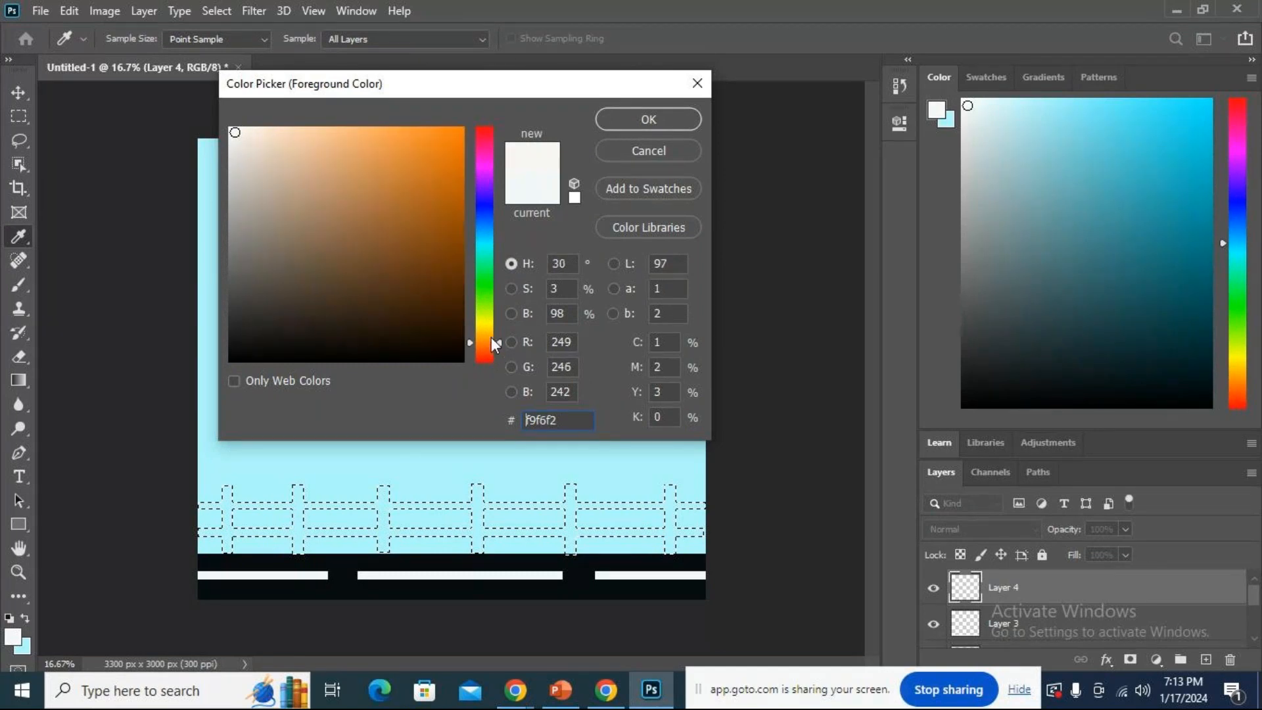
{"action": "left_click", "coordinate": [442, 293]}
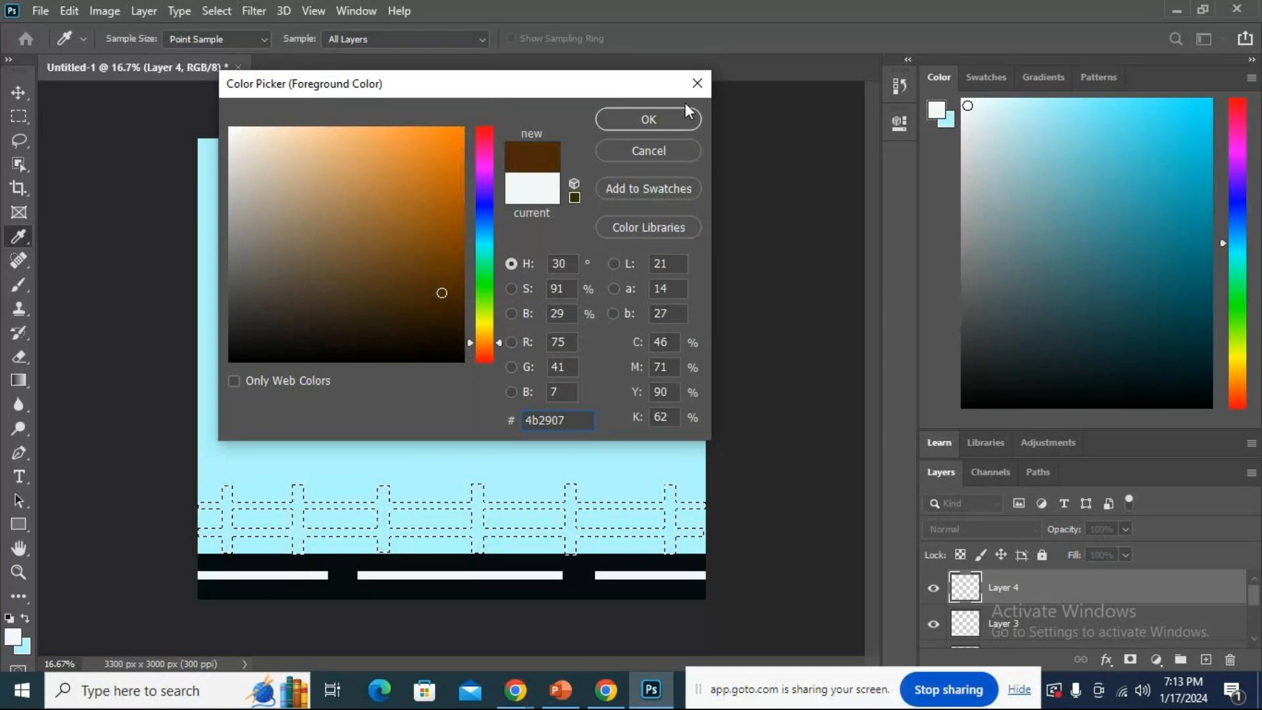
{"action": "left_click", "coordinate": [656, 128]}
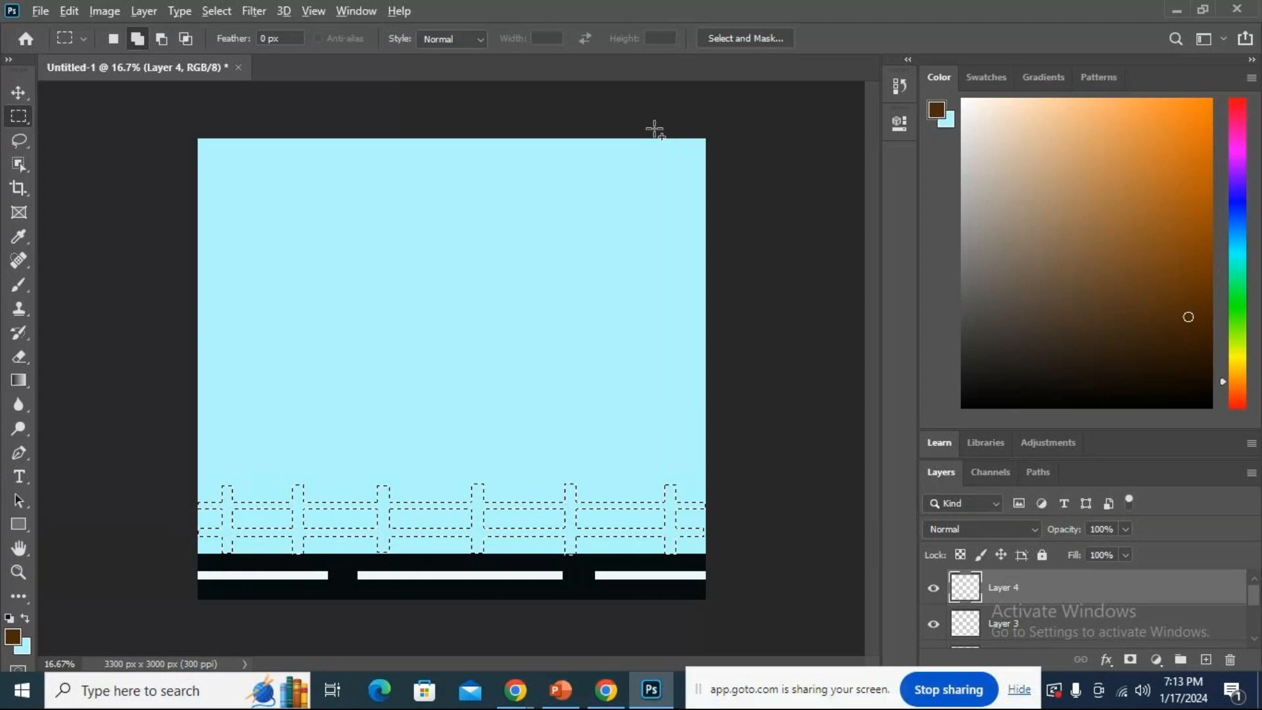
{"action": "key", "text": "alt+BackSpace"}
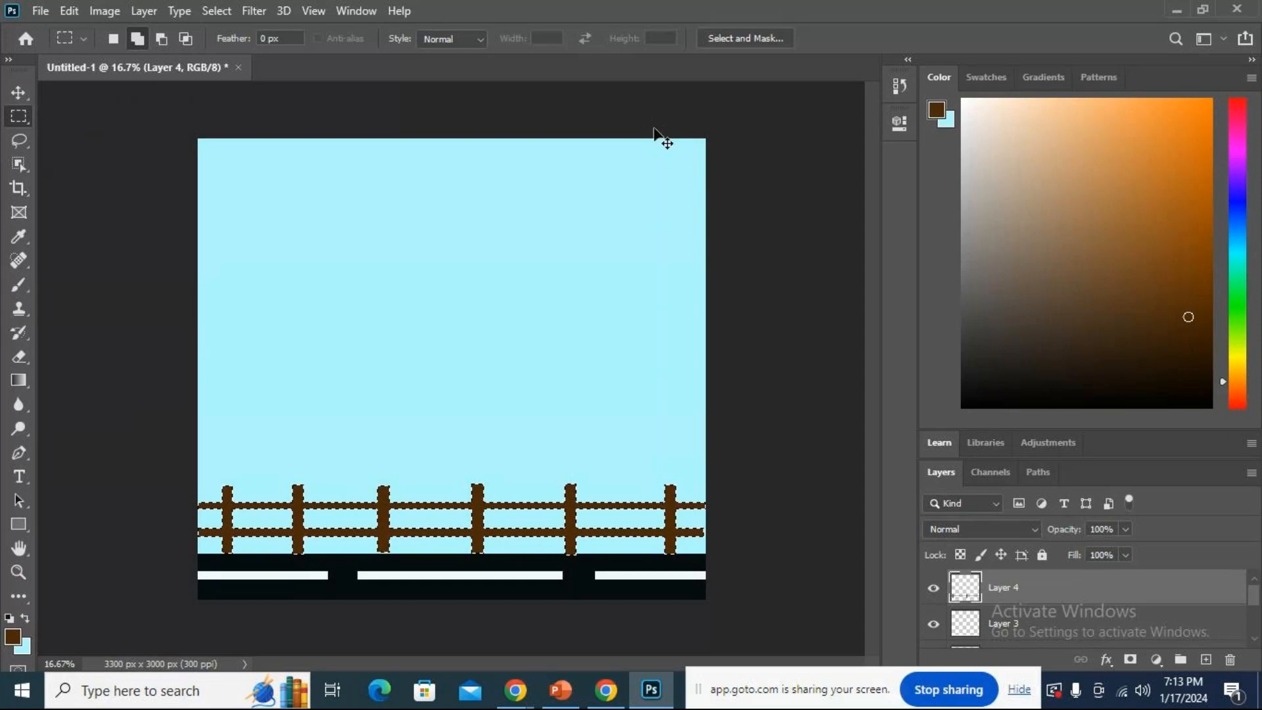
{"action": "left_click", "coordinate": [655, 129]}
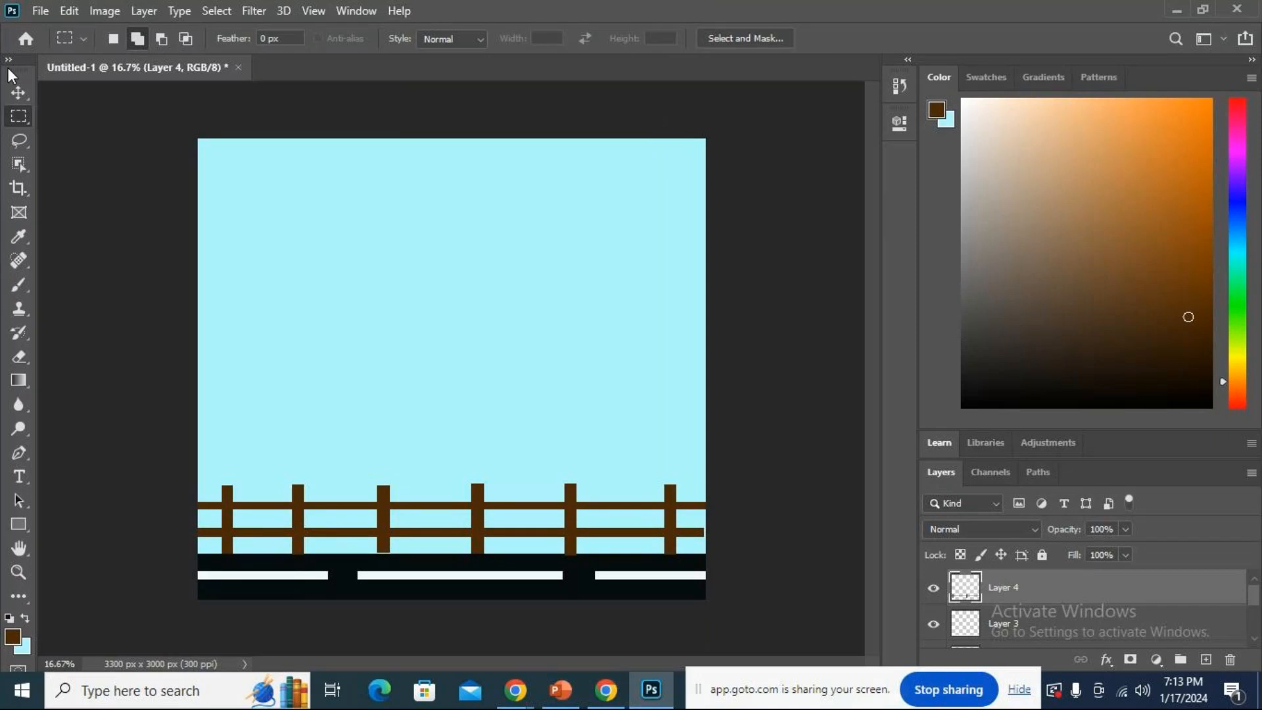
Examine the lower ends of the fence posts along the road's upper edge at higher magnification.
{"action": "left_click", "coordinate": [18, 93]}
{"action": "key", "text": "ctrl"}
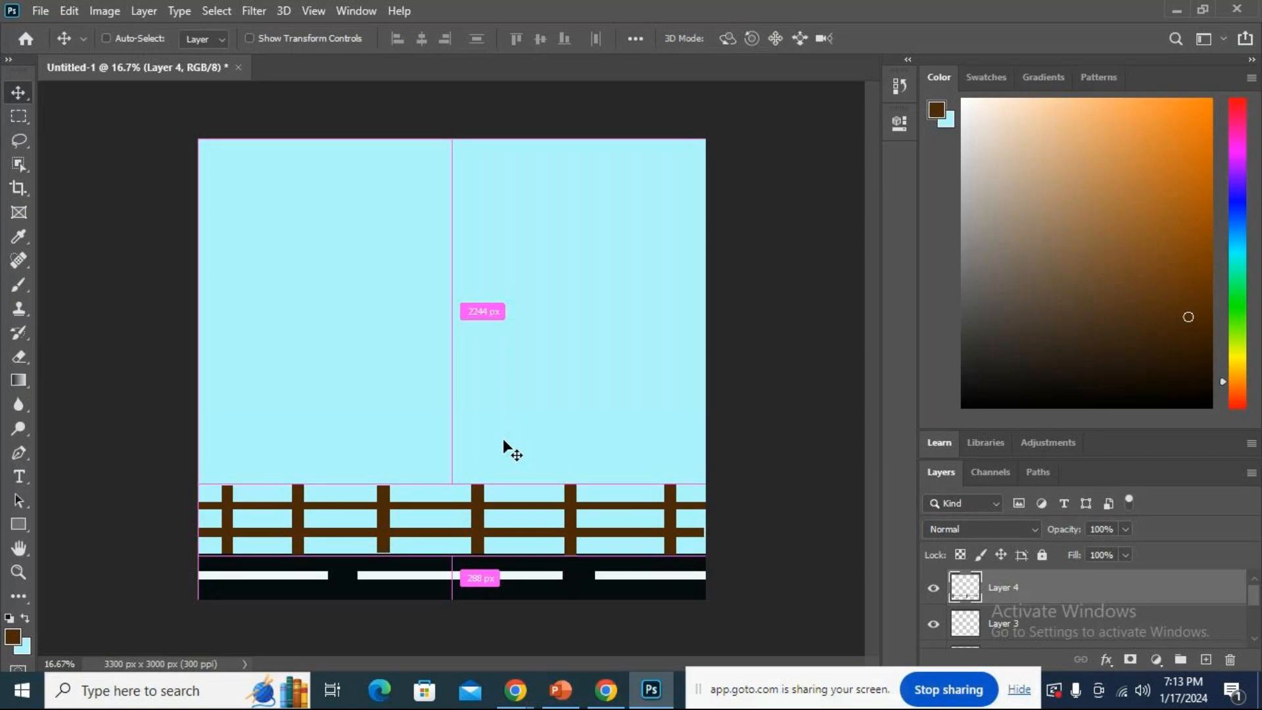
{"action": "key", "text": "ctrl+plus"}
{"action": "key", "text": "ctrl+plus"}
{"action": "key", "text": "ctrl+plus"}
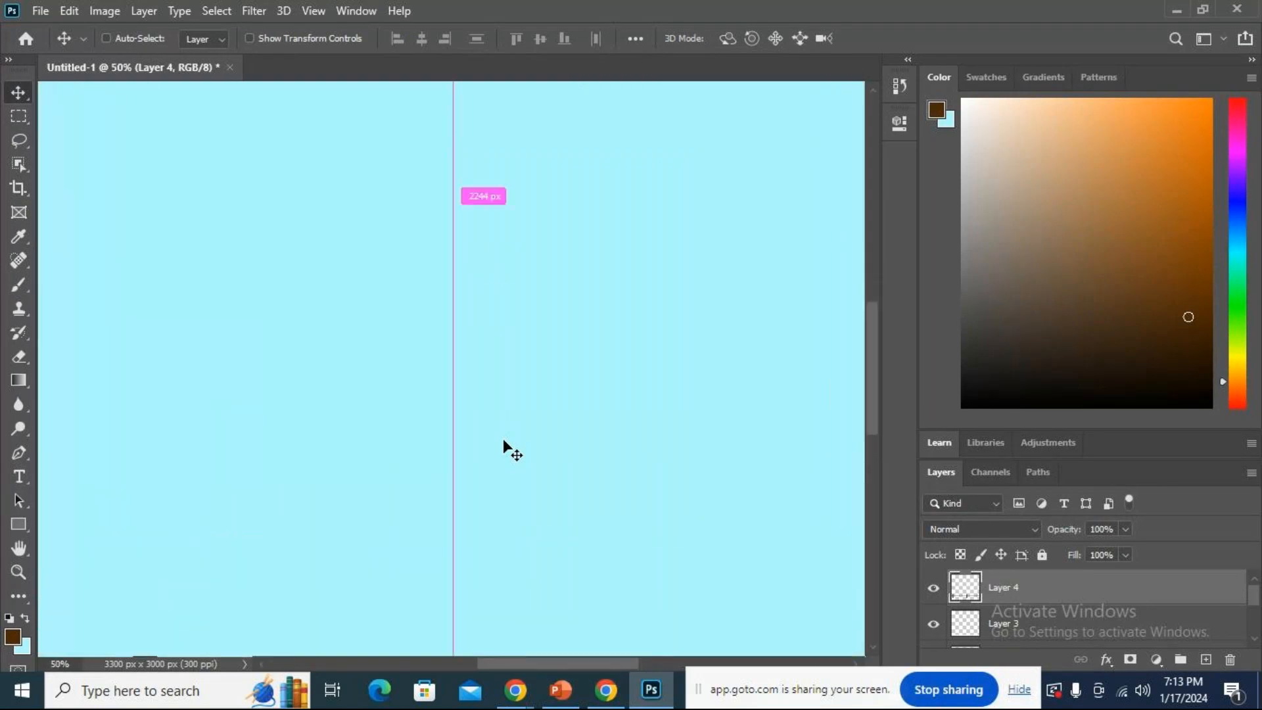
{"action": "key", "text": "ctrl+minus"}
{"action": "key", "text": "ctrl+minus"}
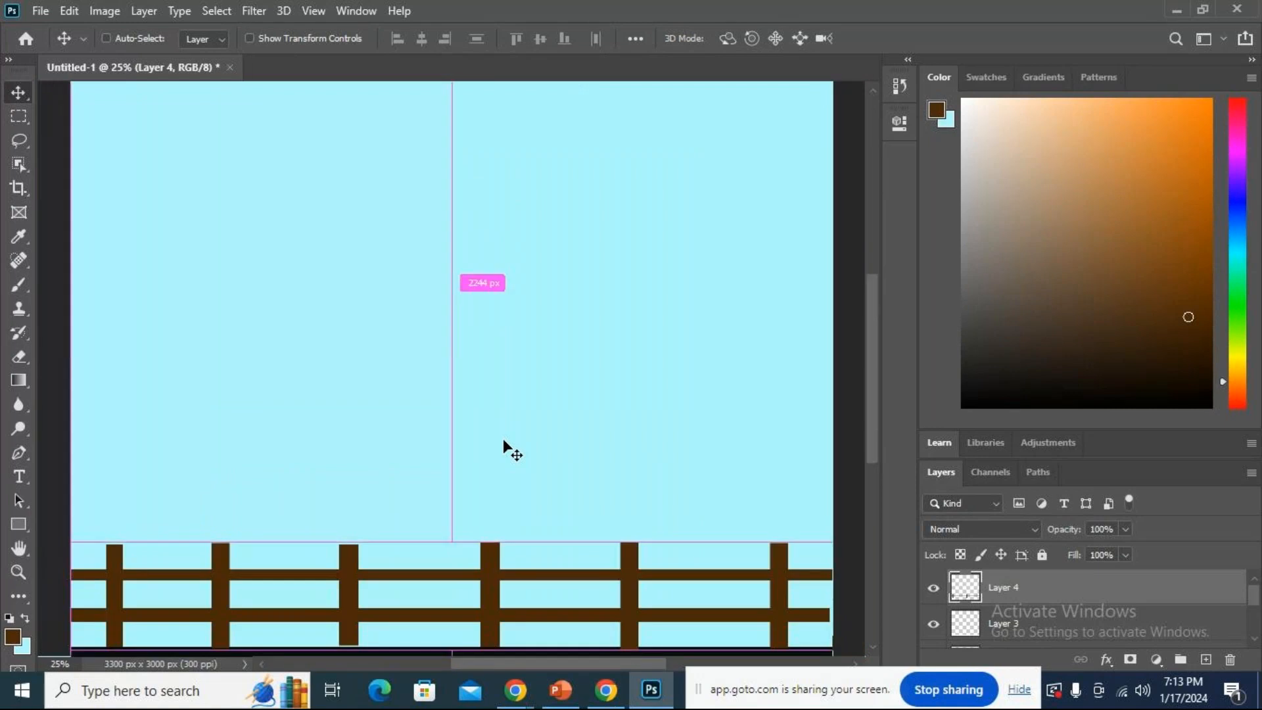
{"action": "key", "text": "ctrl+minus"}
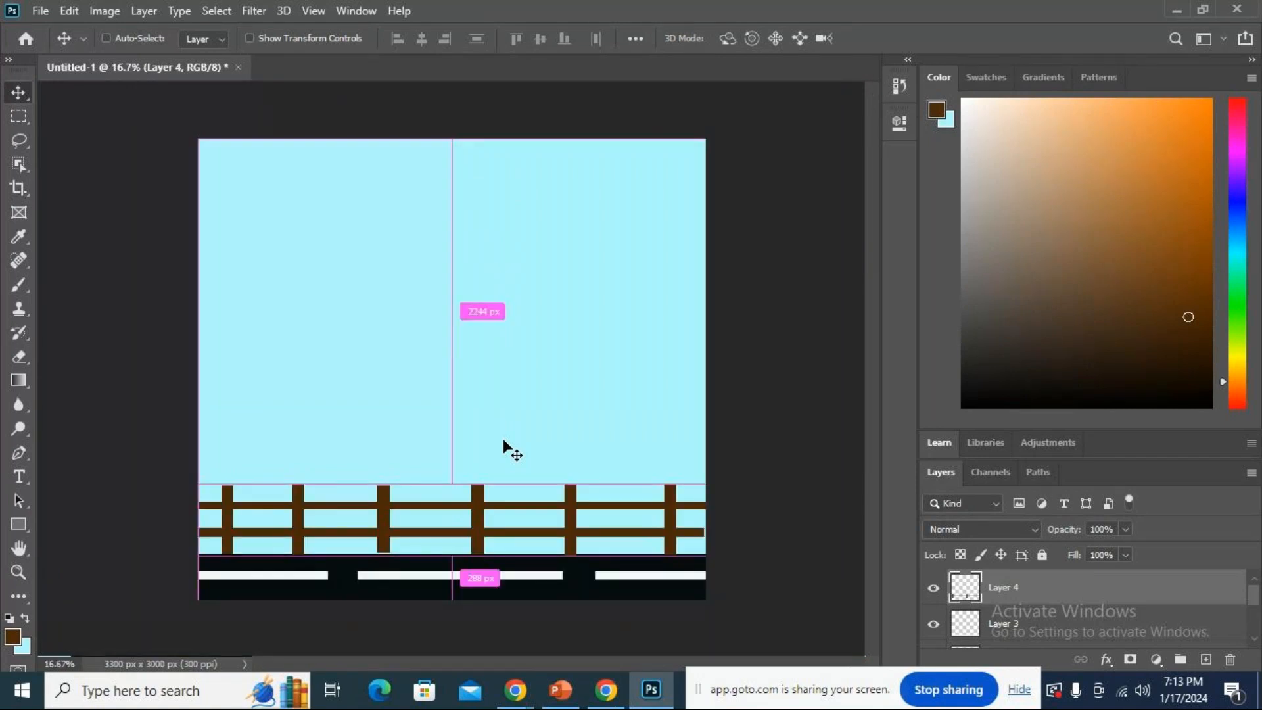
{"action": "key", "text": "ctrl+plus"}
{"action": "key", "text": "ctrl+plus"}
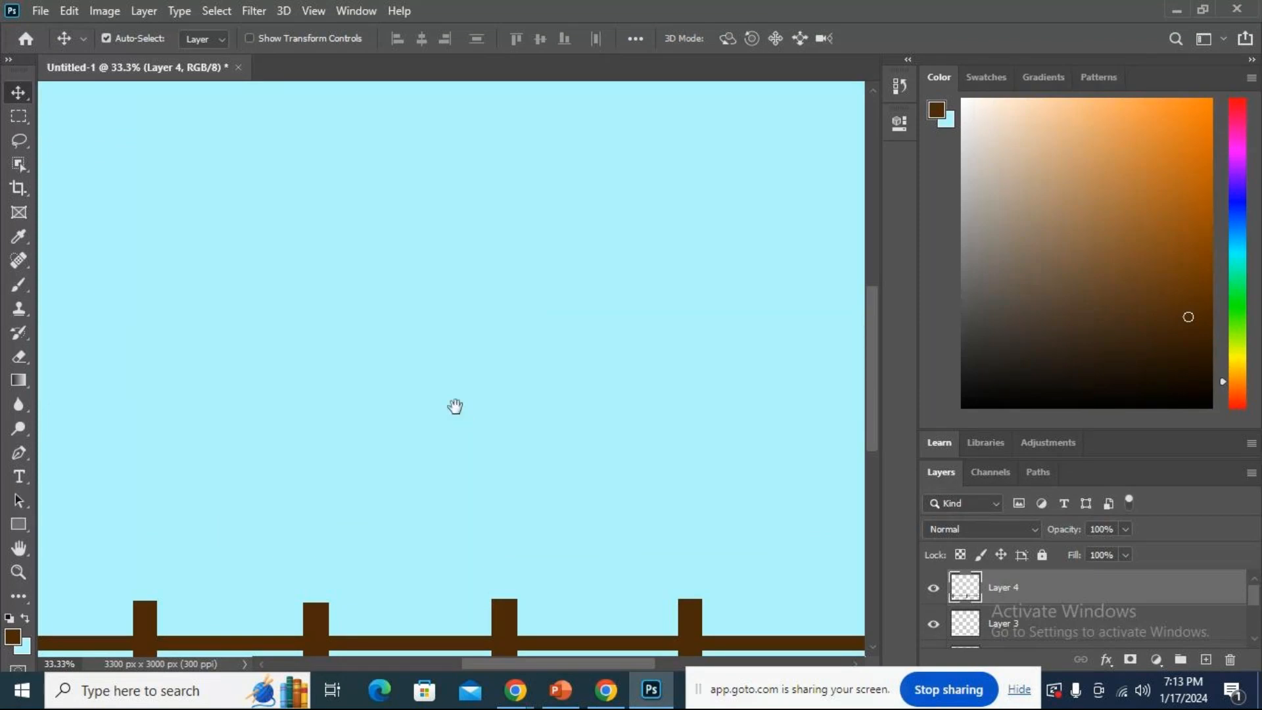
{"action": "left_click_drag", "start_coordinate": [455, 406], "coordinate": [524, 65]}
{"action": "left_click_drag", "start_coordinate": [464, 439], "coordinate": [578, 356]}
{"action": "left_click_drag", "start_coordinate": [428, 335], "coordinate": [628, 341]}
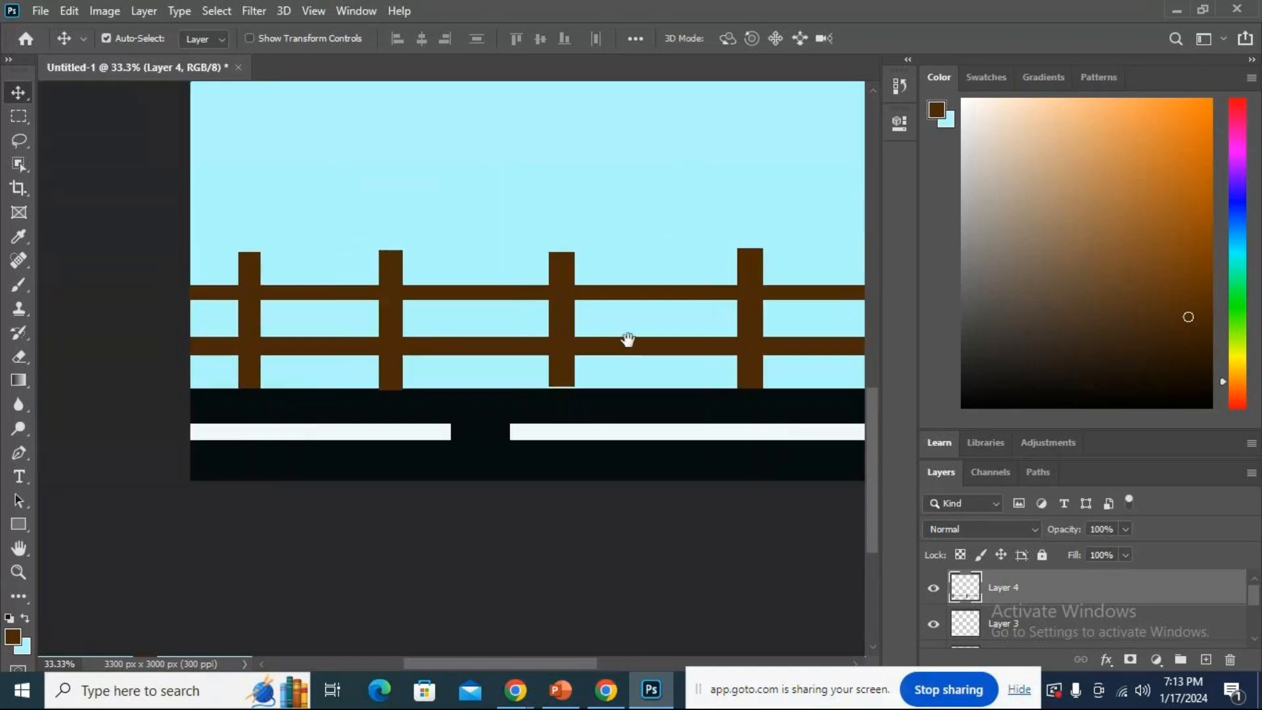
{"action": "left_click_drag", "start_coordinate": [552, 352], "coordinate": [487, 293]}
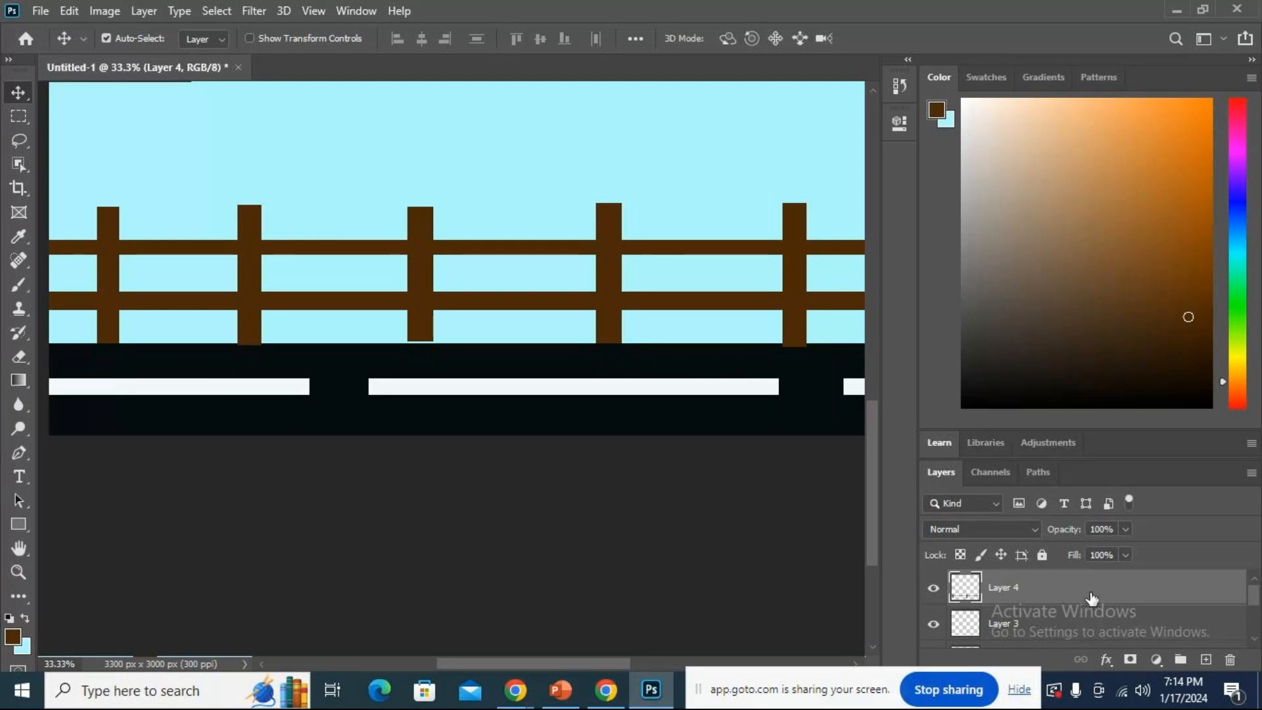
Move the fence layer, Layer 4, below Layer 3, and check Layer 2 by hiding and showing it.
{"action": "left_click_drag", "start_coordinate": [1091, 596], "coordinate": [1083, 628]}
{"action": "scroll", "coordinate": [1083, 628], "scroll_direction": "down", "scroll_amount": 1}
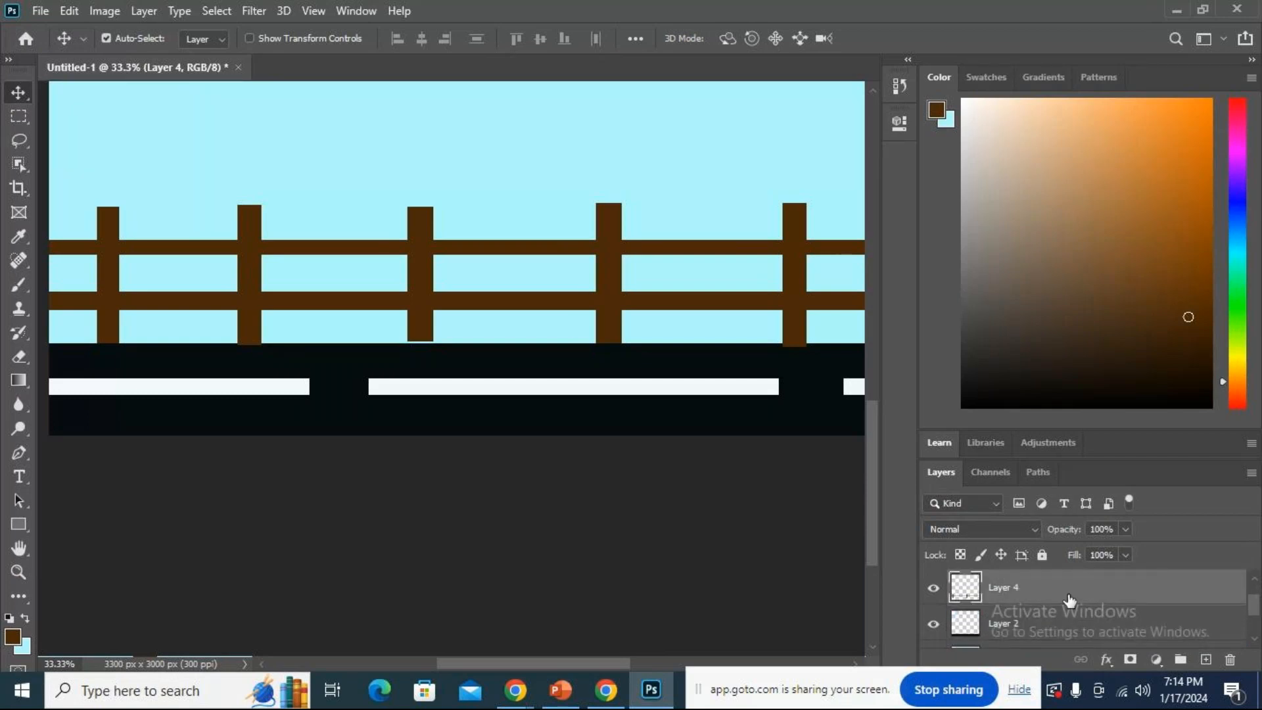
{"action": "left_click", "coordinate": [929, 625]}
{"action": "left_click", "coordinate": [929, 625]}
{"action": "key", "text": "ctrl+minus"}
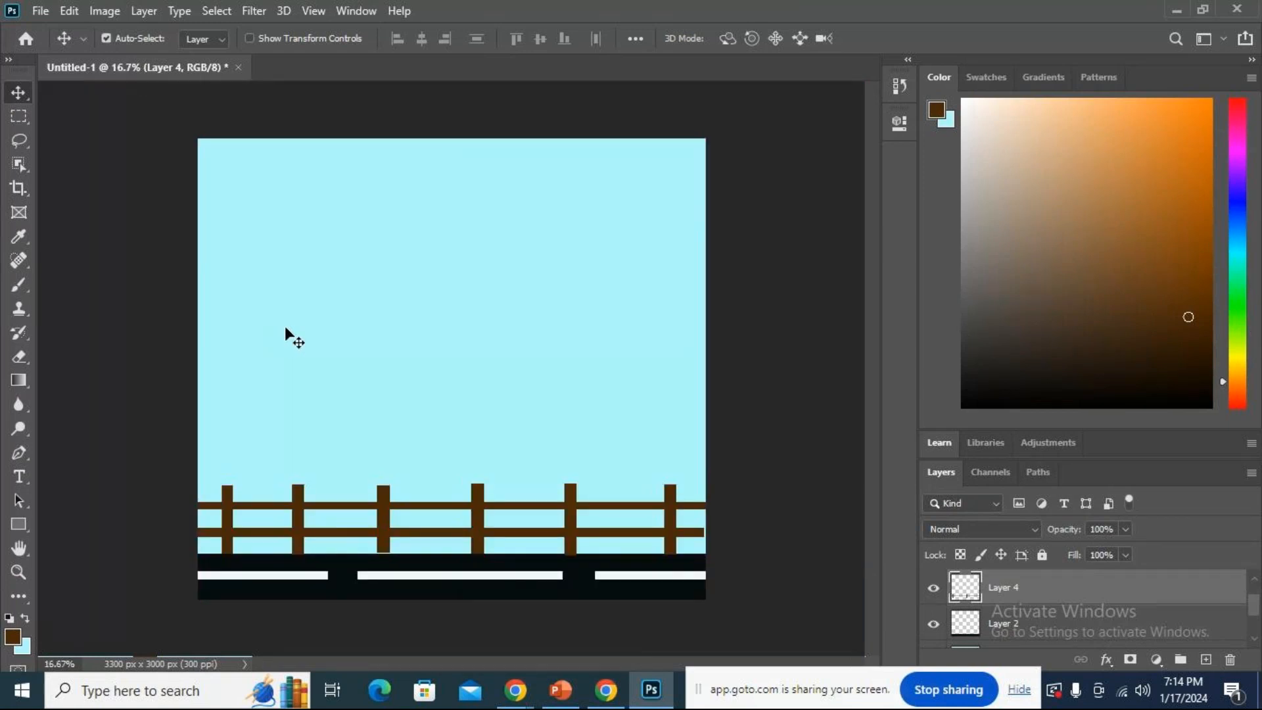
Move the fence straight down about 36 px with Free Transform so its posts overlap the road's upper edge.
{"action": "key", "text": "ctrl"}
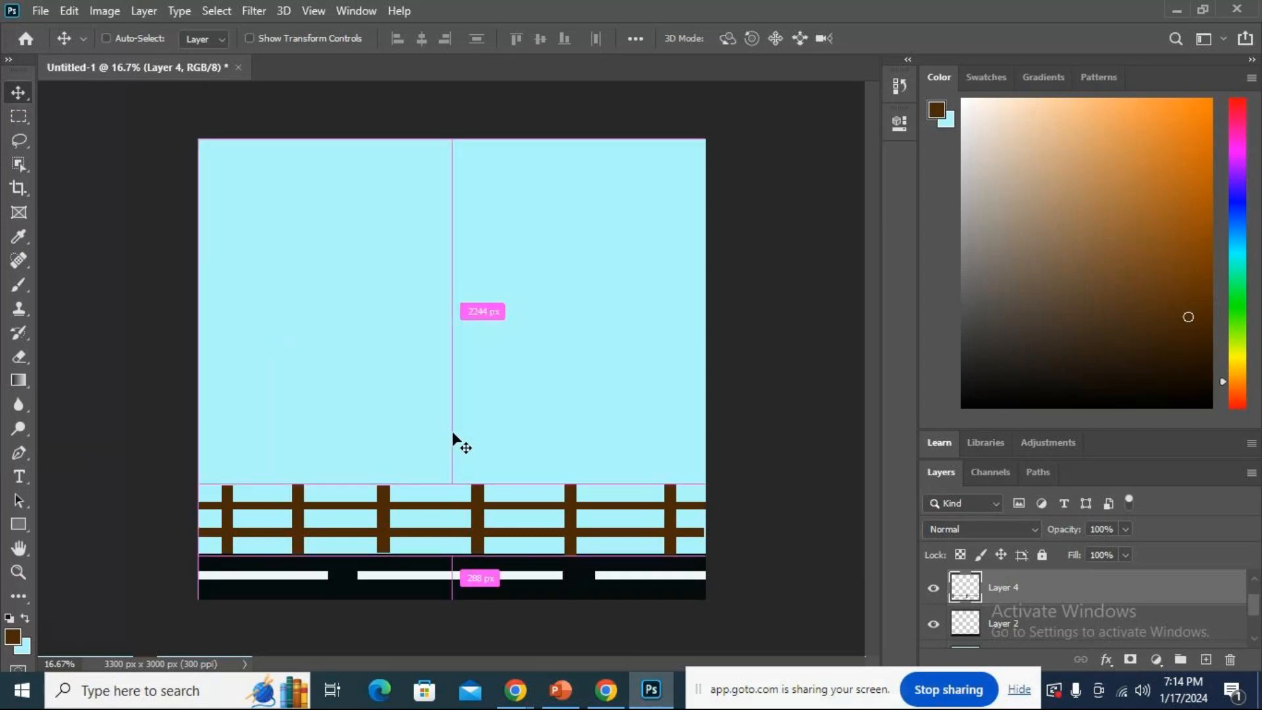
{"action": "key", "text": "ctrl+plus"}
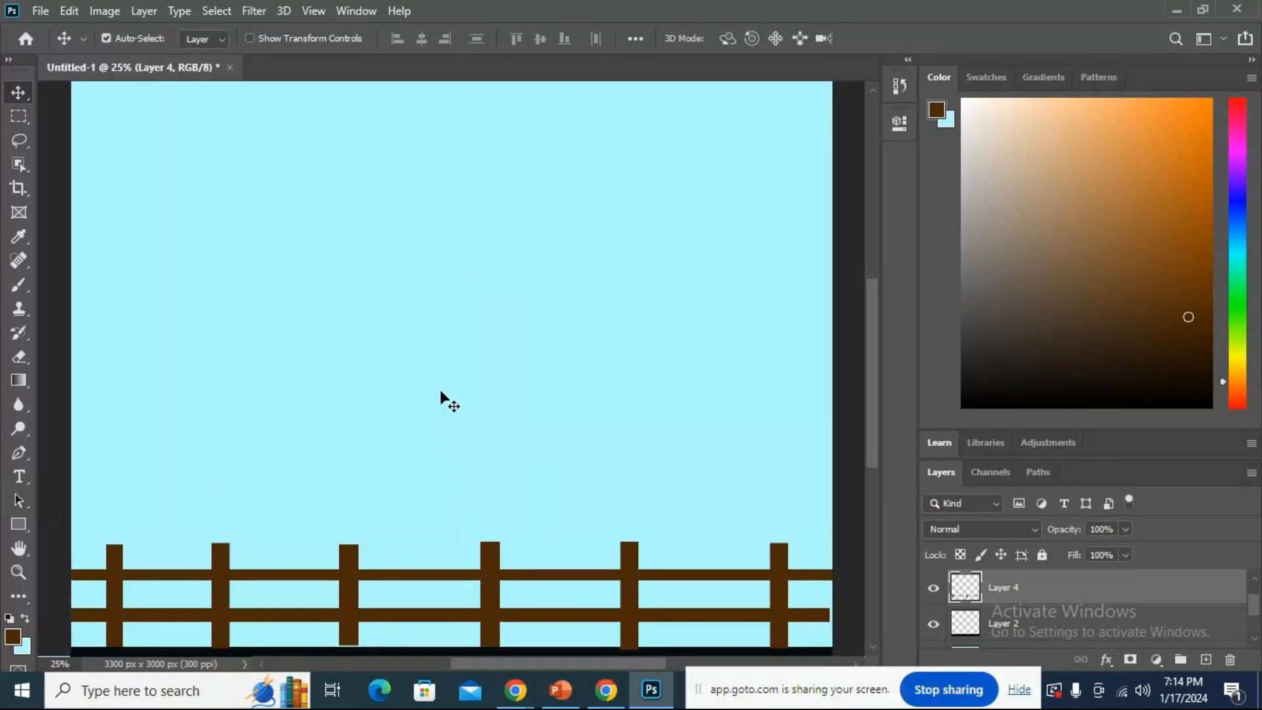
{"action": "scroll", "coordinate": [441, 402], "scroll_direction": "down", "scroll_amount": 4}
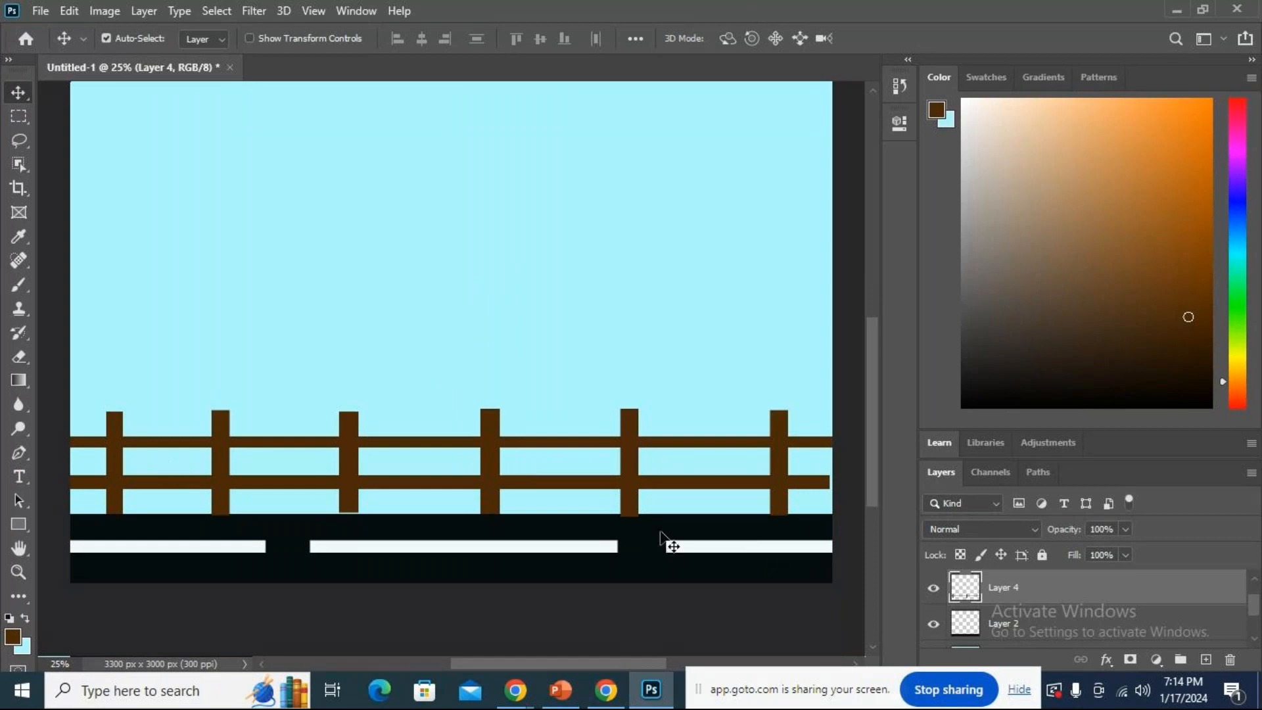
{"action": "key", "text": "ctrl"}
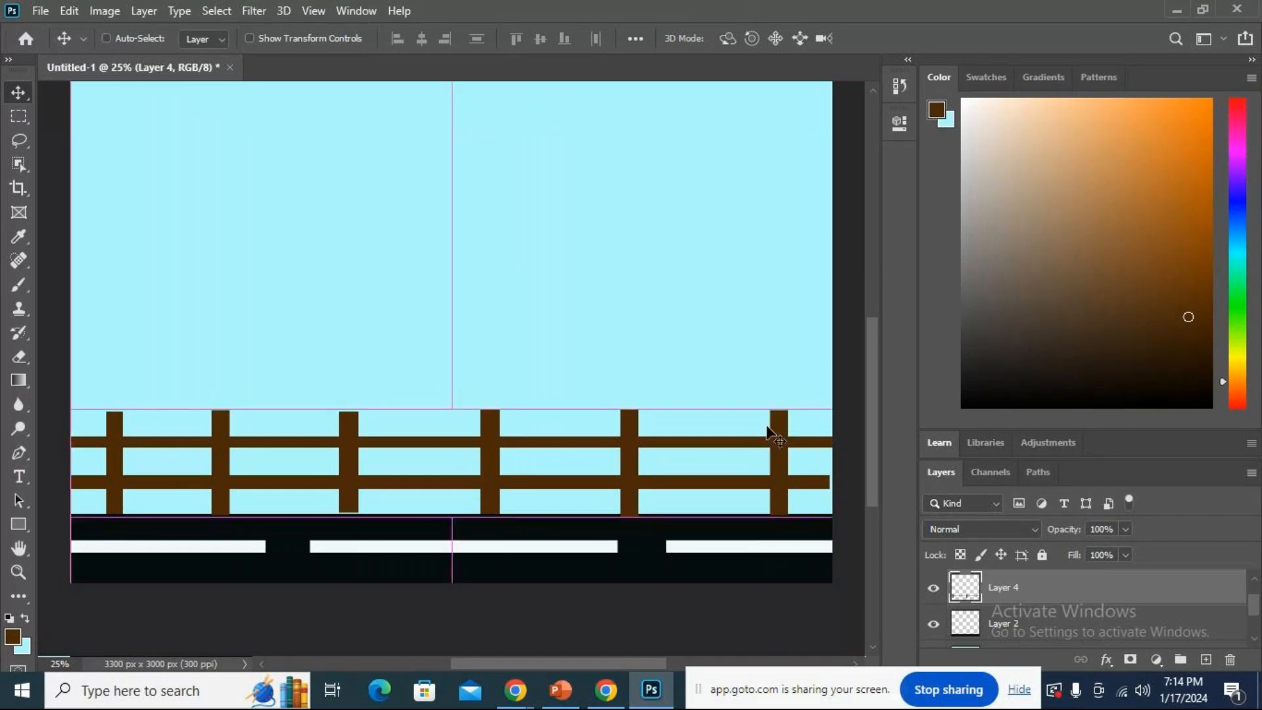
{"action": "key", "text": "ctrl+t"}
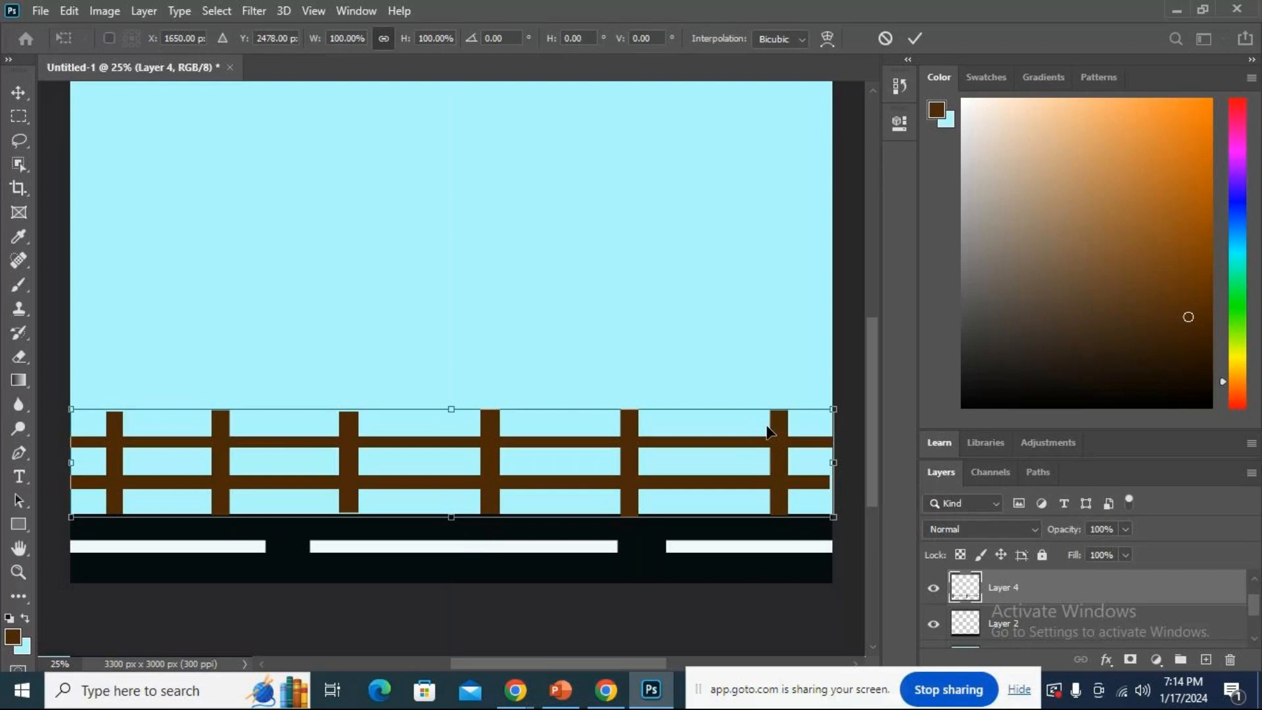
{"action": "left_click_drag", "start_coordinate": [496, 464], "coordinate": [497, 469]}
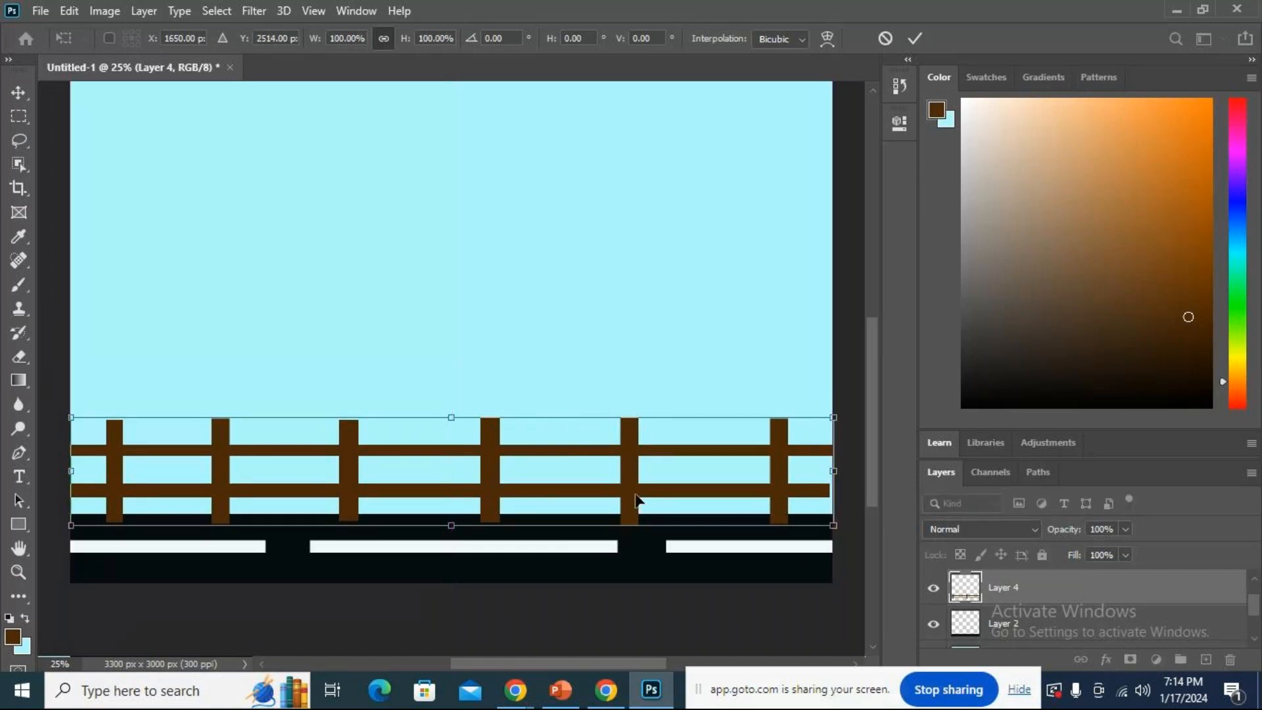
{"action": "key", "text": "Return"}
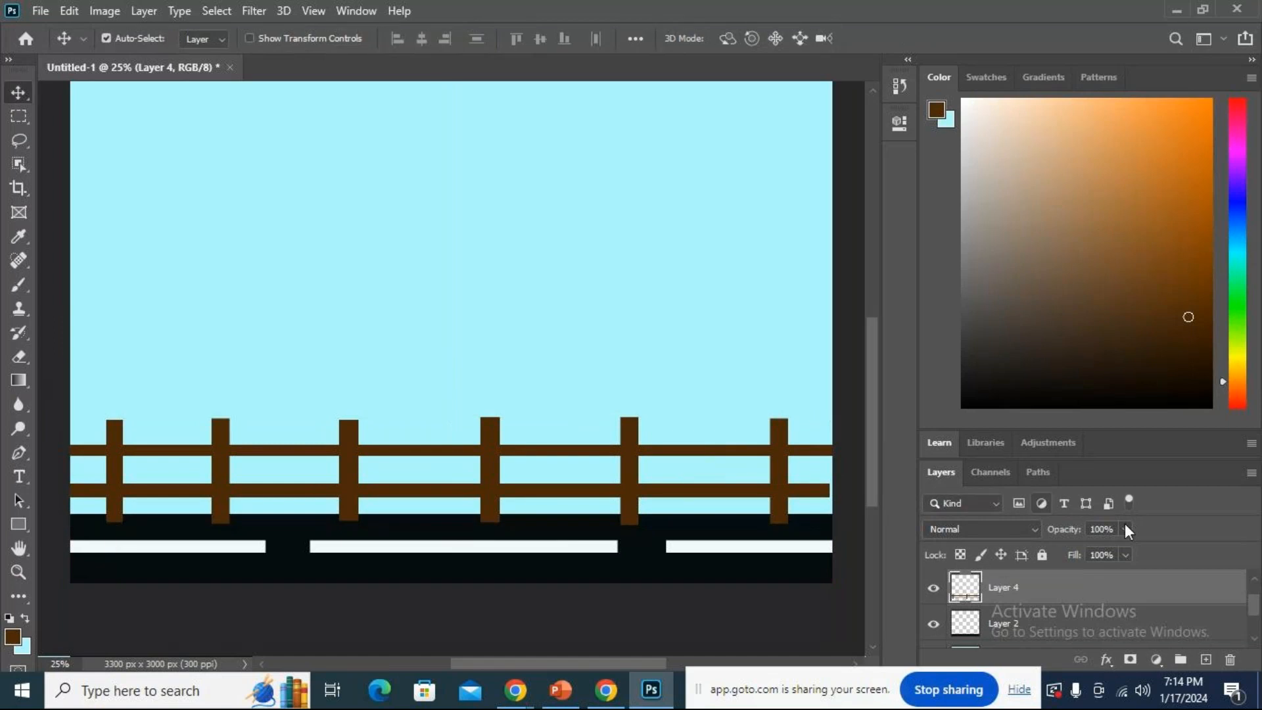
Move the fence layer below the road layer, Layer 2, and check the overlap by hiding and showing the road.
{"action": "left_click_drag", "start_coordinate": [1083, 587], "coordinate": [1086, 650]}
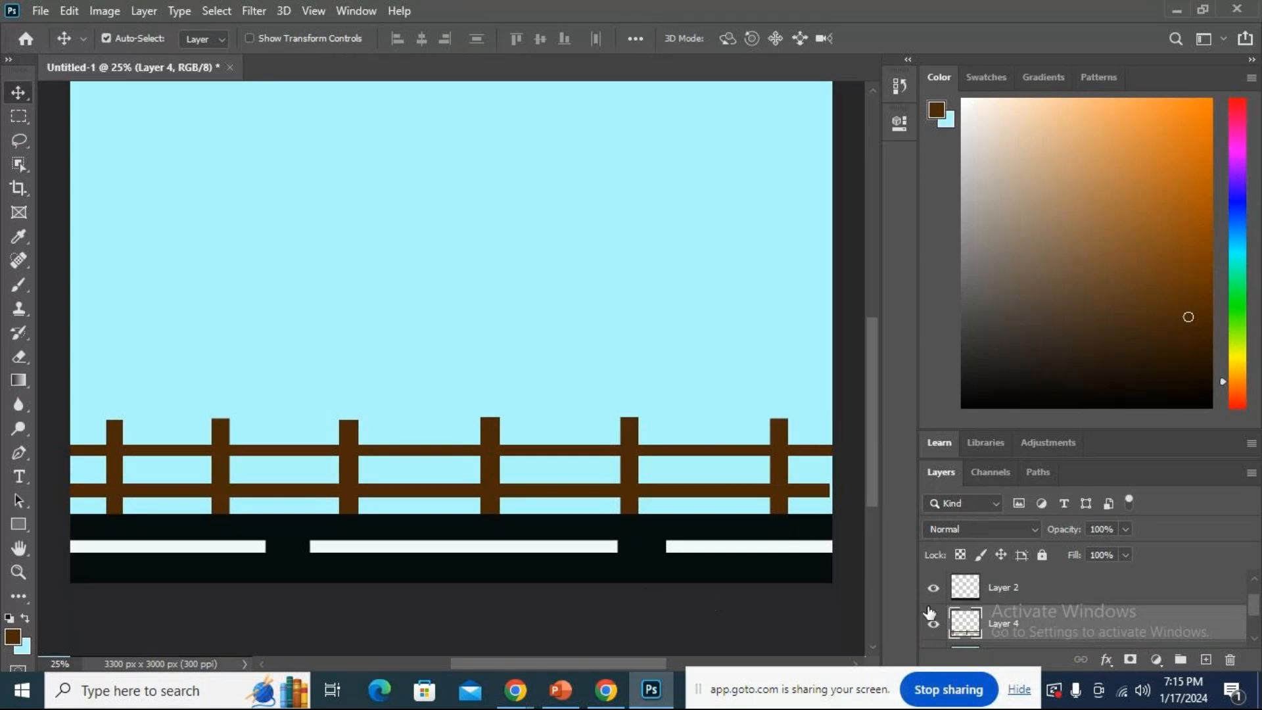
{"action": "left_click", "coordinate": [933, 589]}
{"action": "left_click", "coordinate": [934, 589]}
{"action": "key", "text": "ctrl+minus"}
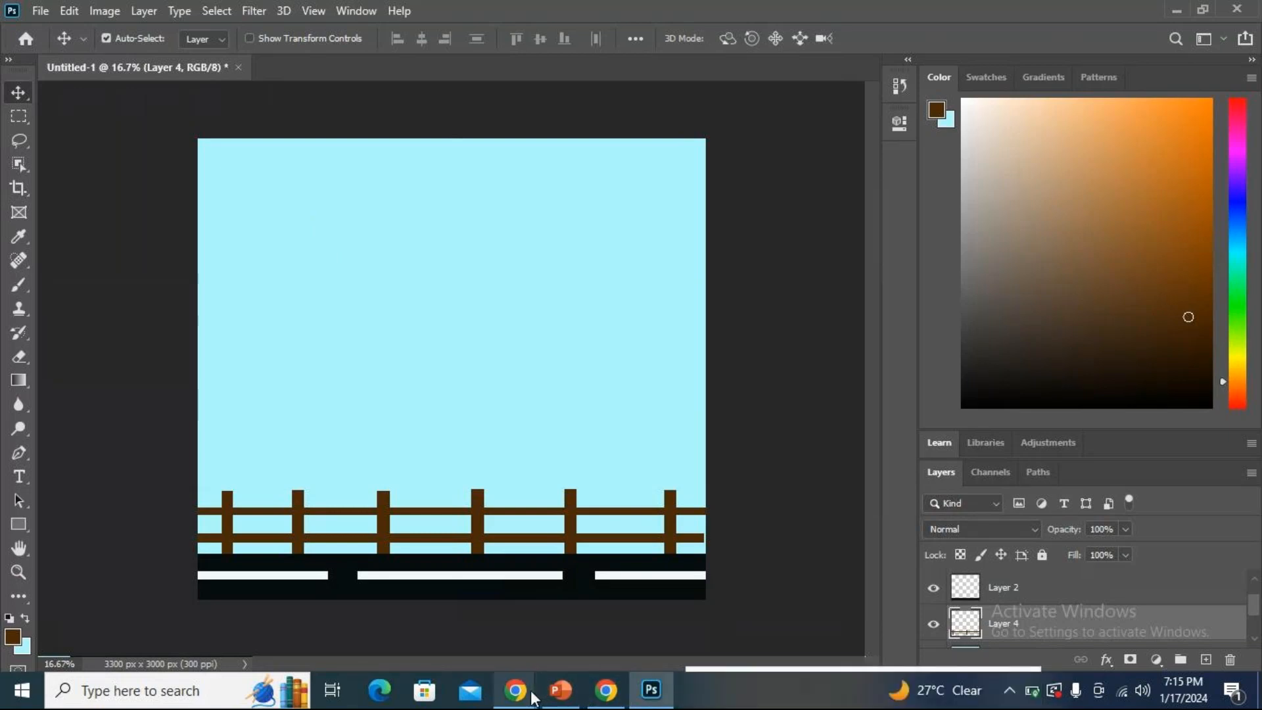
Switch to the GoTo meeting in Chrome, mute and unmute the microphone, and return to Photoshop.
{"action": "mouse_move", "coordinate": [532, 697]}
{"action": "left_click", "coordinate": [614, 615]}
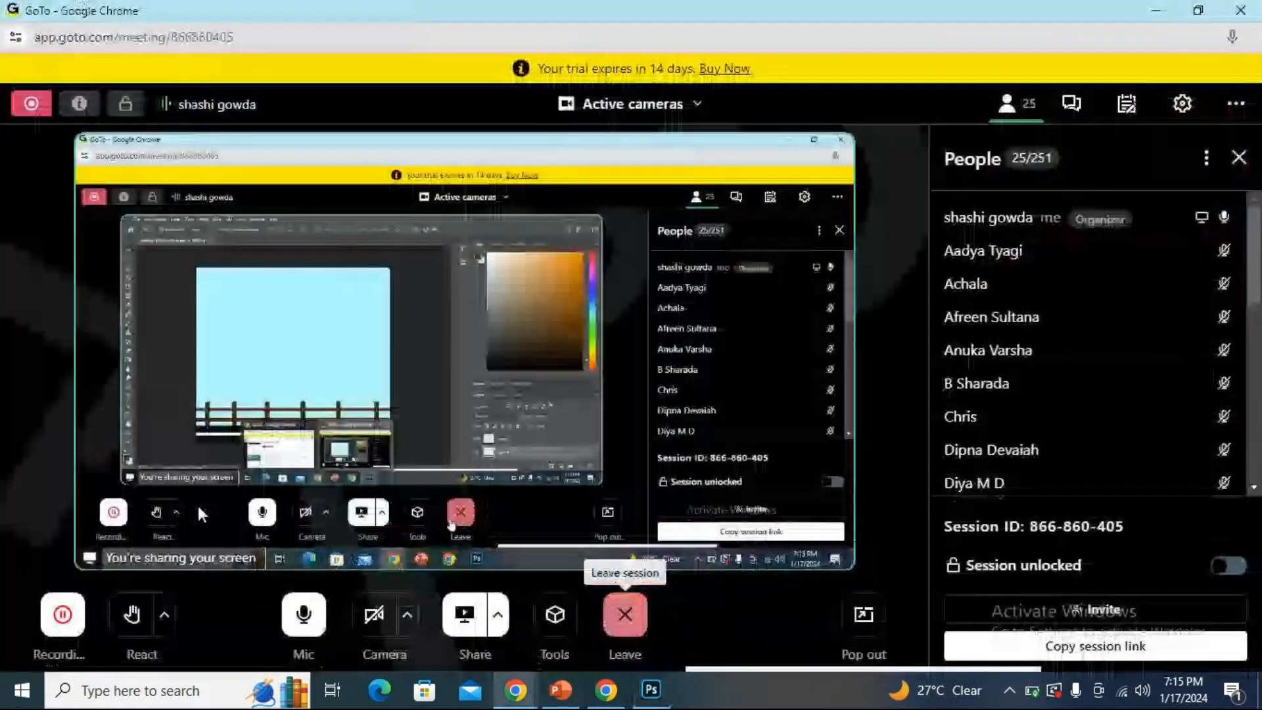
{"action": "left_click", "coordinate": [303, 616]}
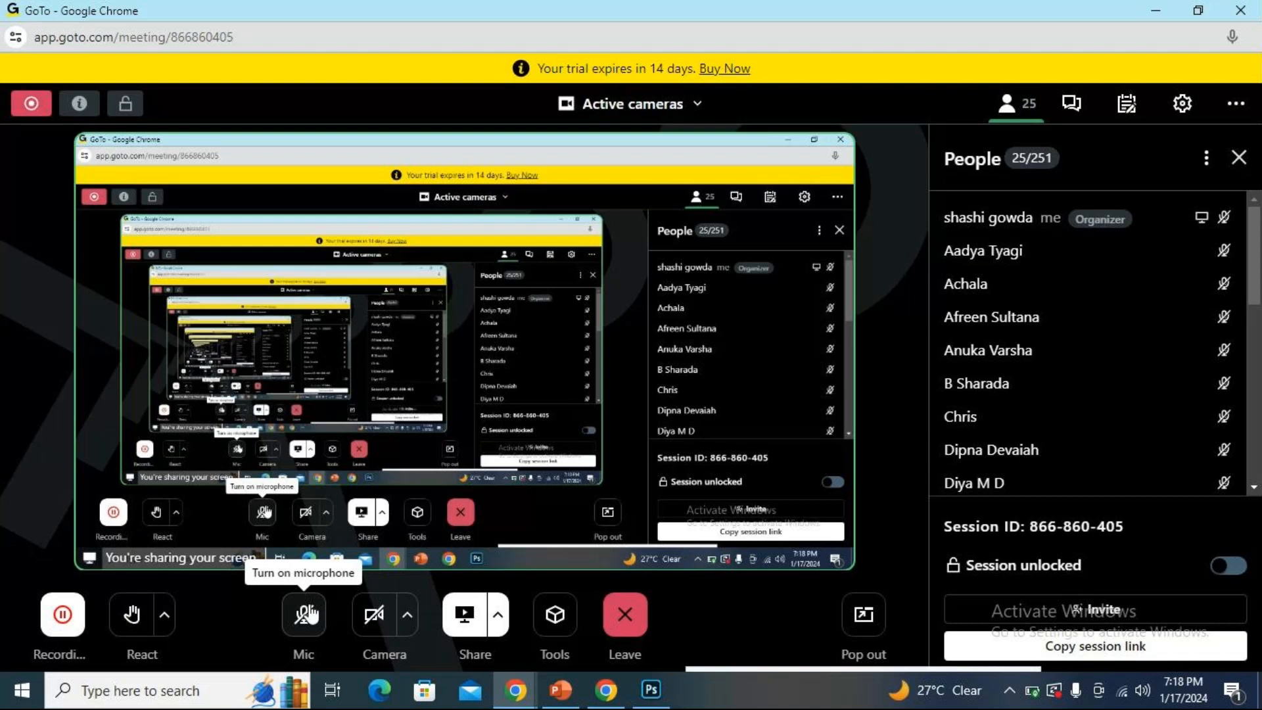
{"action": "left_click", "coordinate": [307, 615]}
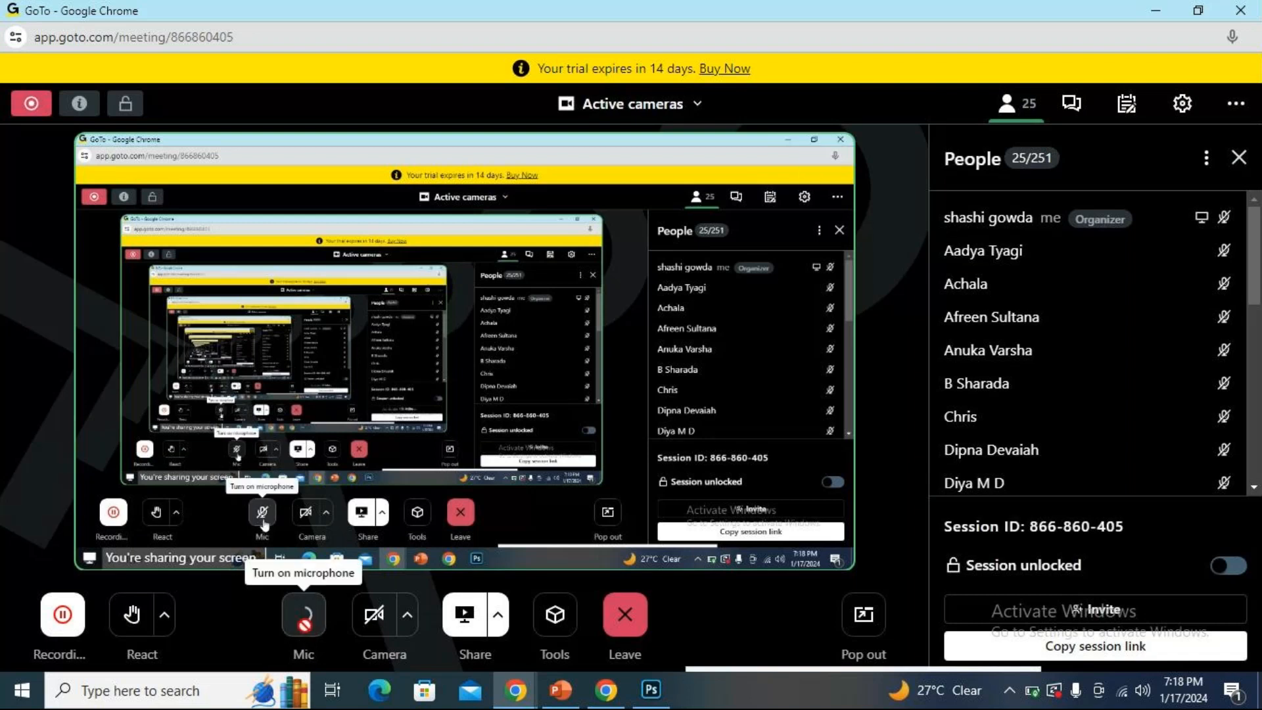
{"action": "left_click", "coordinate": [651, 689]}
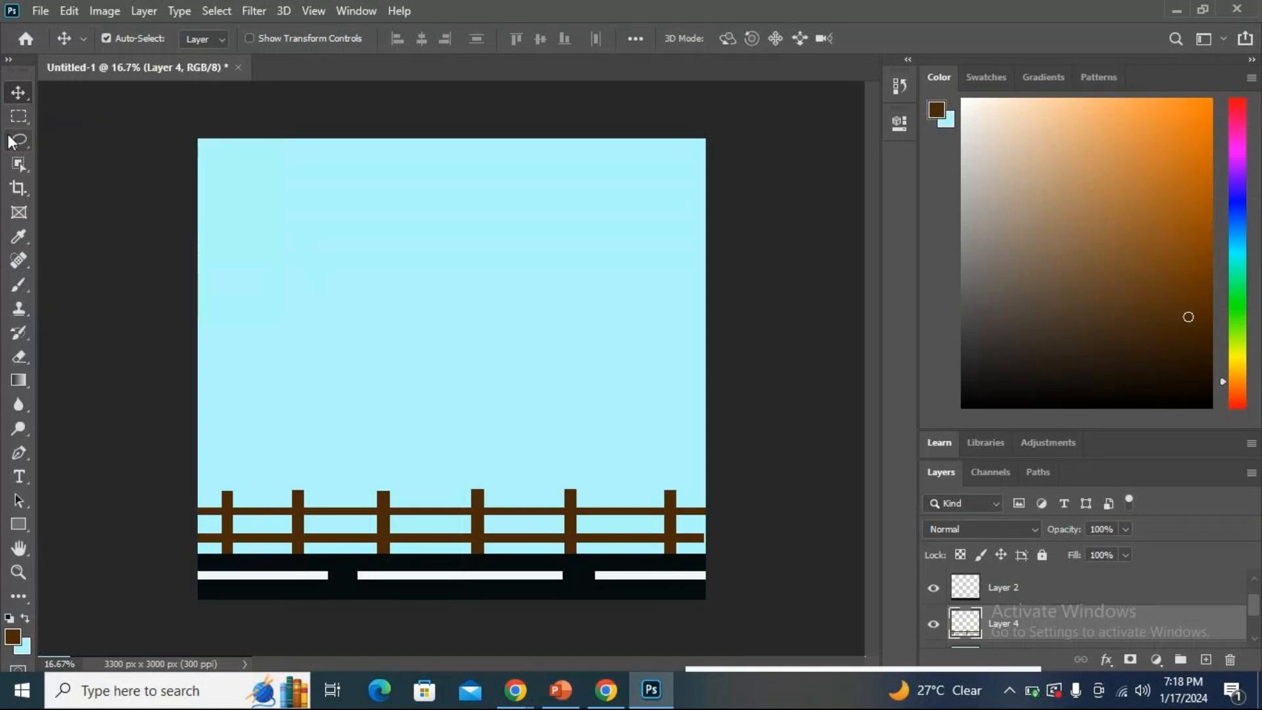
With Layer 3 active, make a circular selection about 288 px across in the upper-left sky using the Elliptical Marquee tool.
{"action": "left_click", "coordinate": [30, 116]}
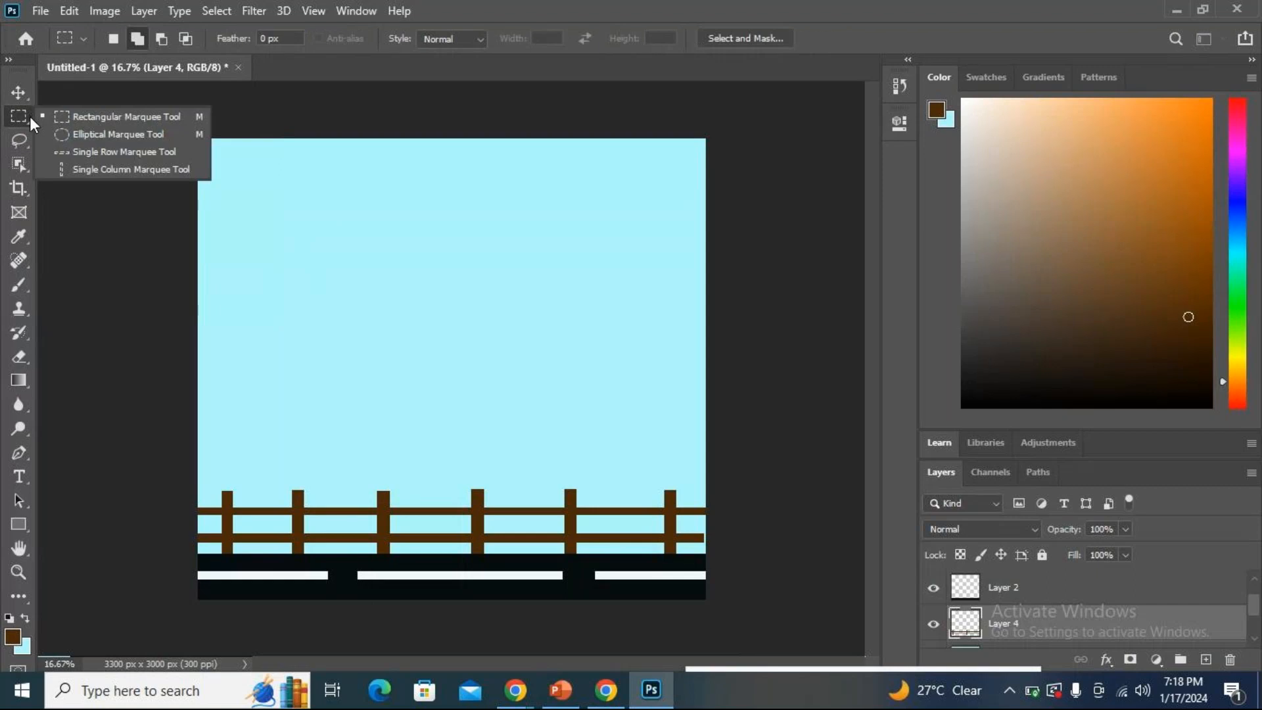
{"action": "left_click", "coordinate": [77, 136]}
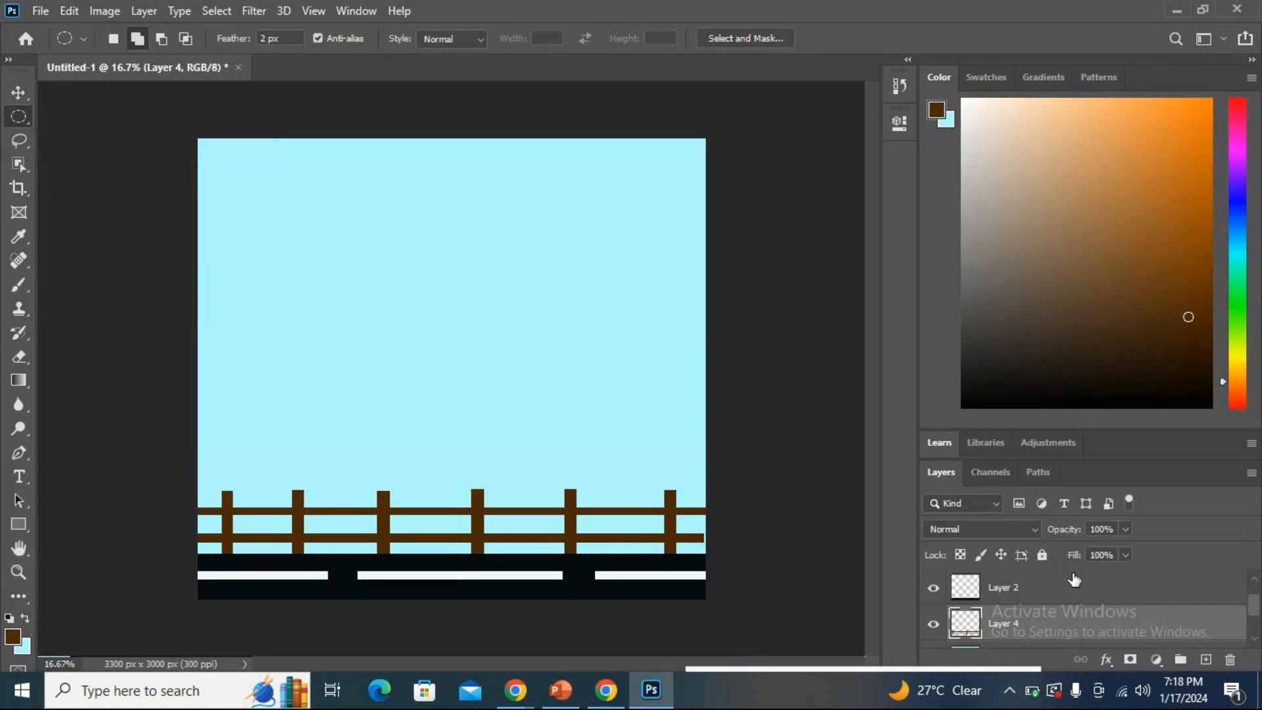
{"action": "scroll", "coordinate": [1075, 579], "scroll_direction": "up", "scroll_amount": 1}
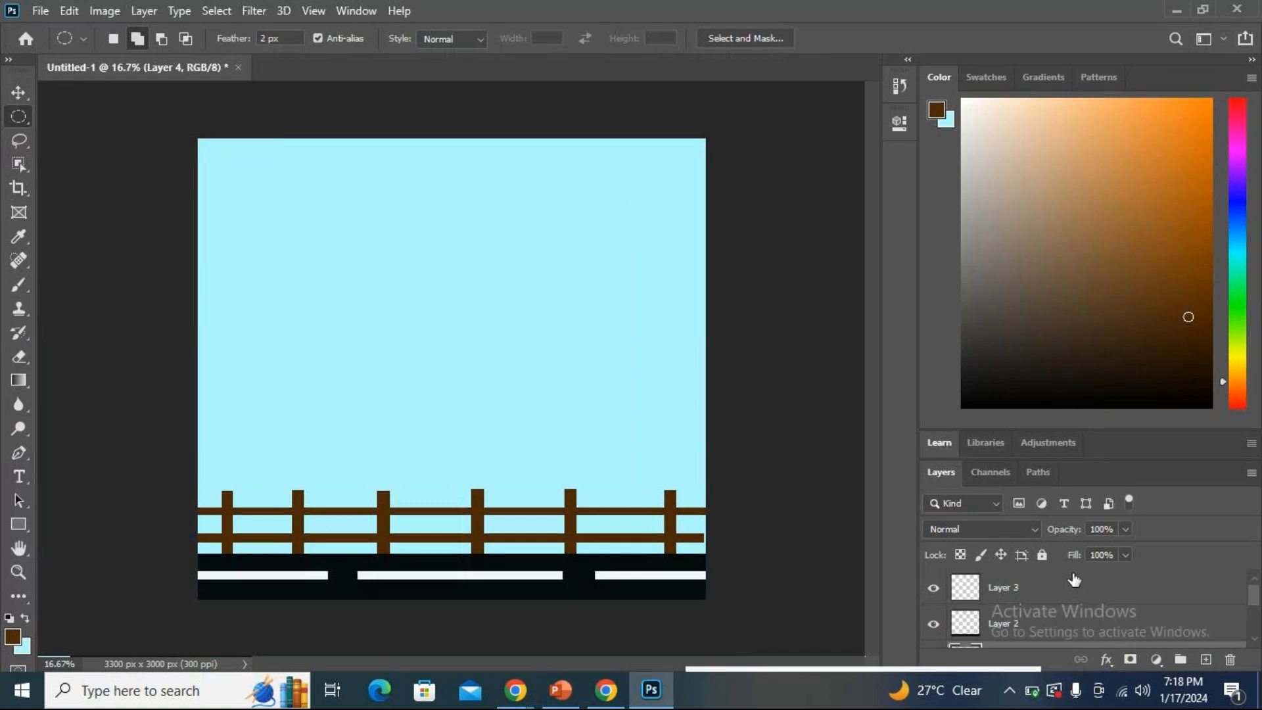
{"action": "left_click", "coordinate": [1044, 598]}
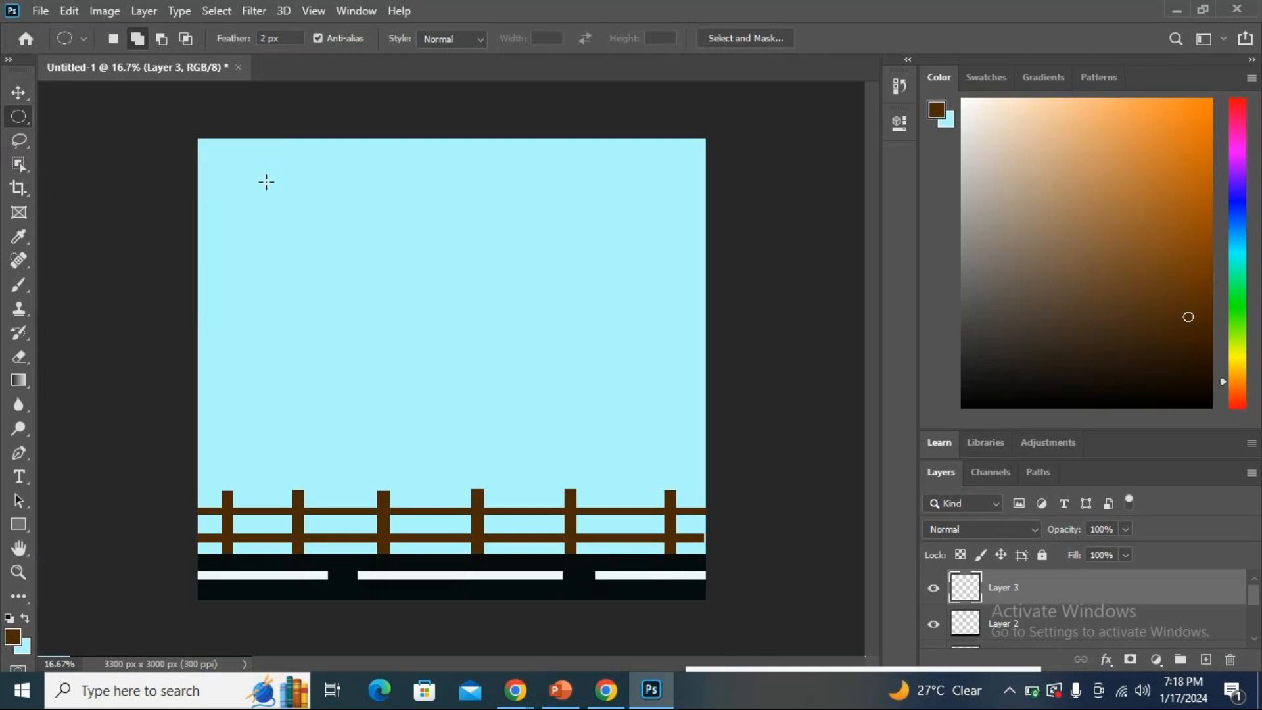
{"action": "left_click_drag", "start_coordinate": [266, 169], "coordinate": [322, 211]}
{"action": "key", "text": "shift"}
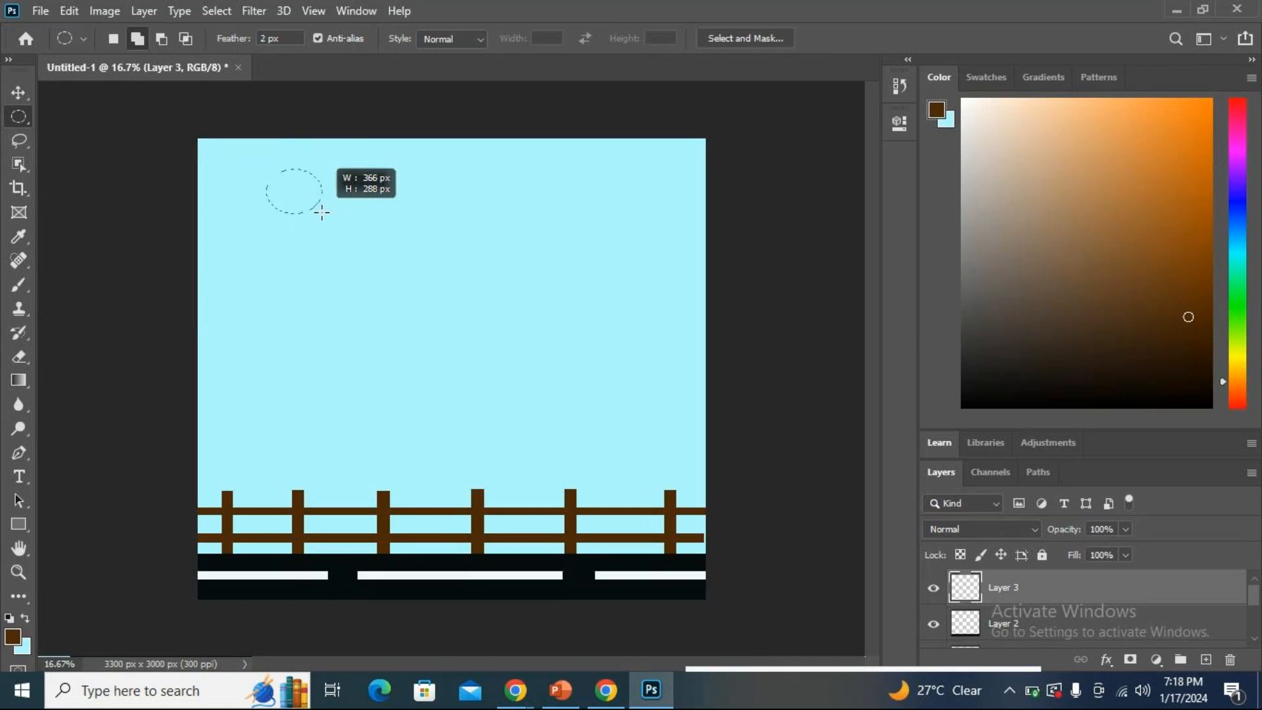
{"action": "key", "text": "shift"}
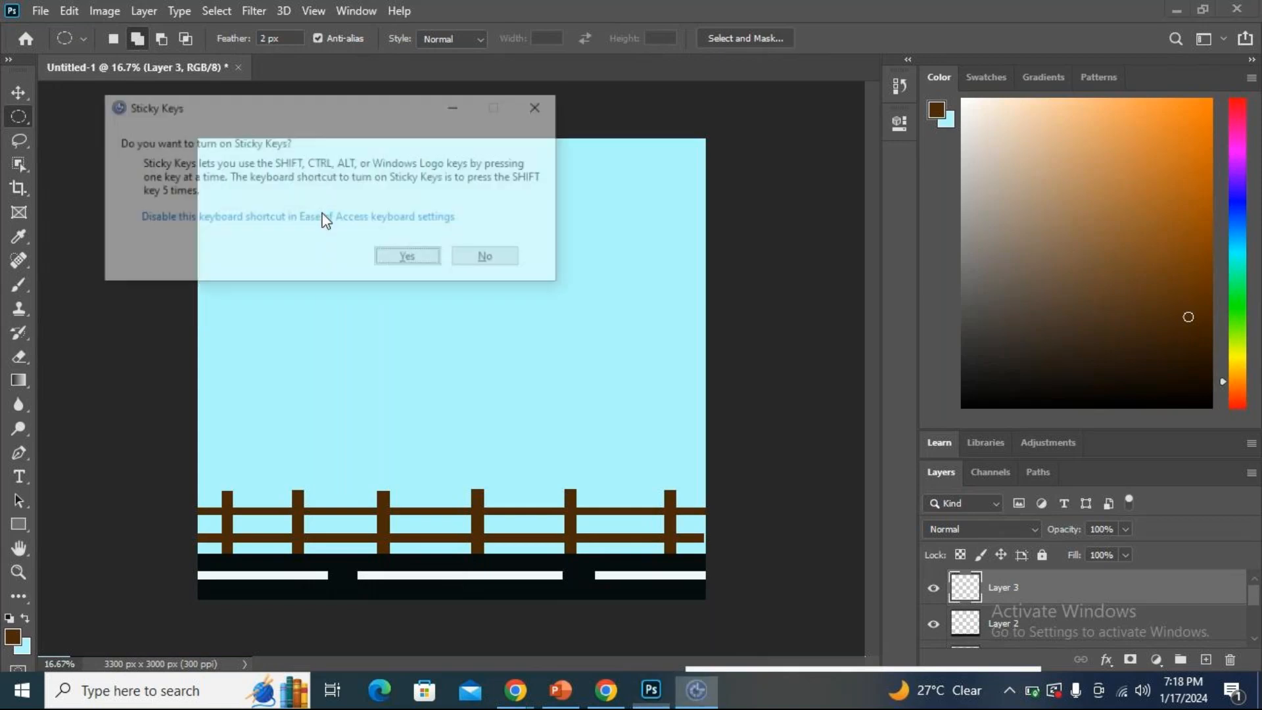
{"action": "left_click", "coordinate": [322, 214]}
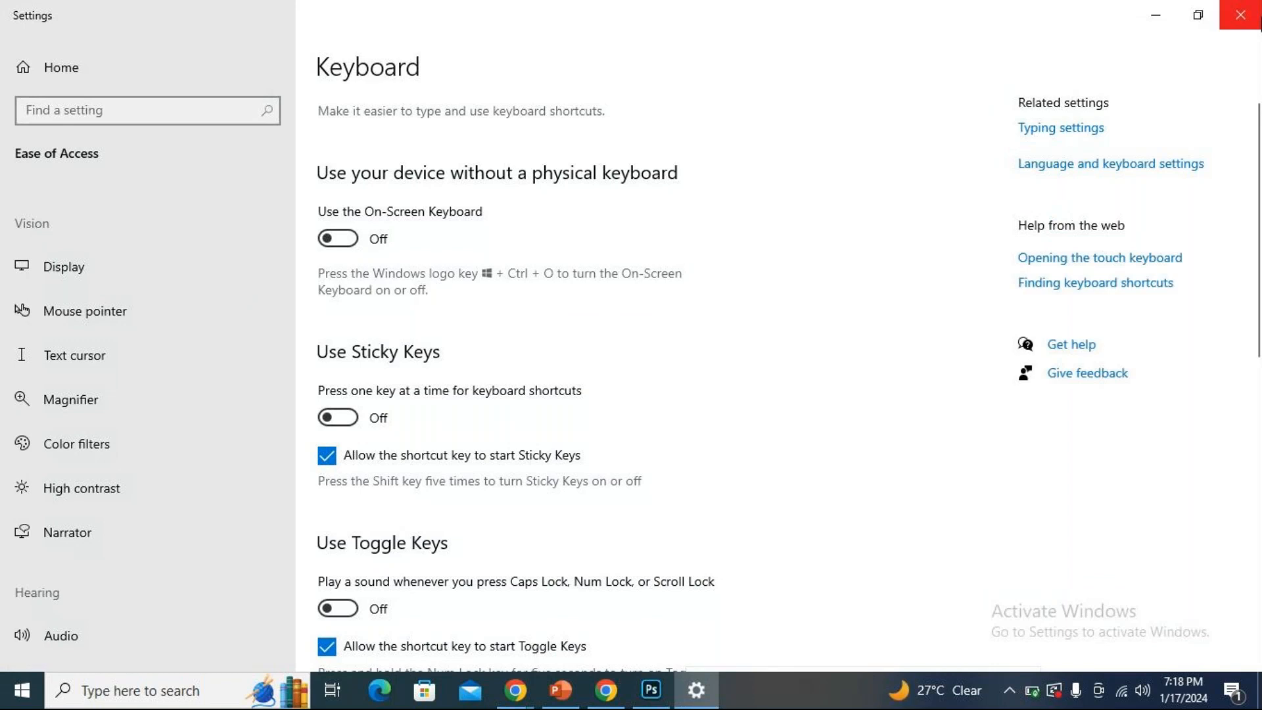
{"action": "left_click", "coordinate": [1256, 10]}
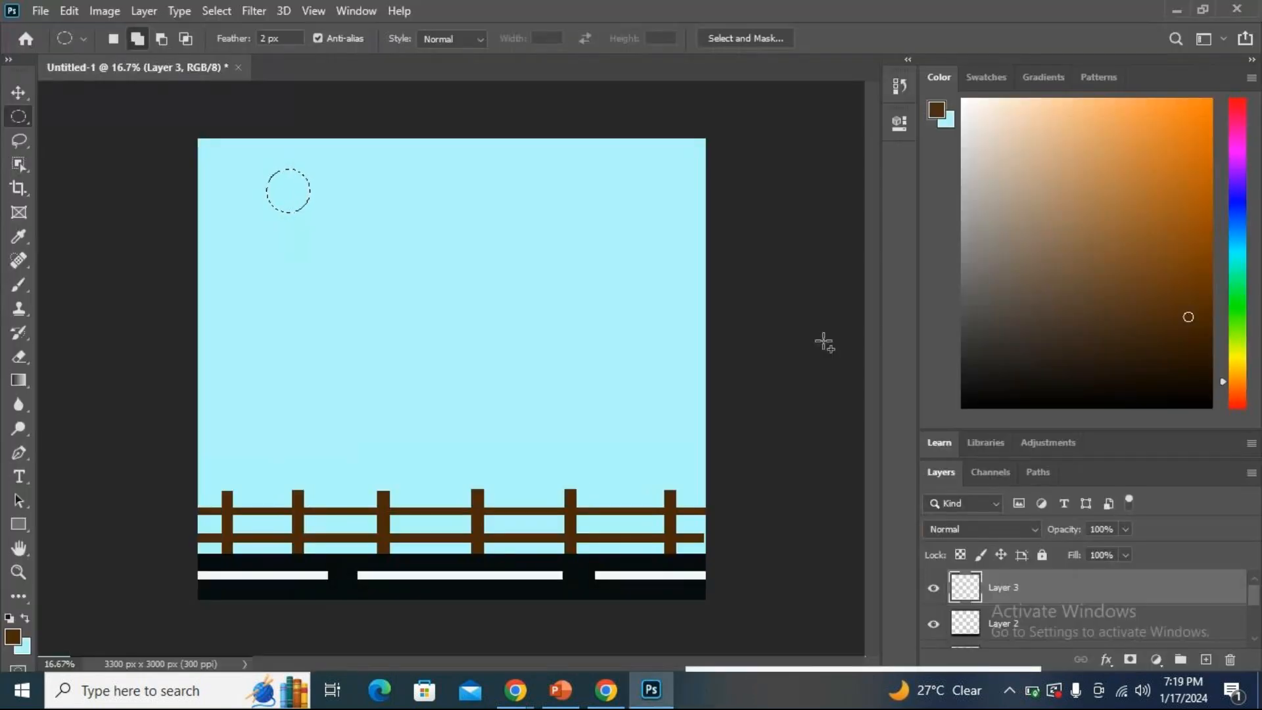
Fill the circular selection with off-white on a new layer and deselect it.
{"action": "left_click", "coordinate": [18, 638]}
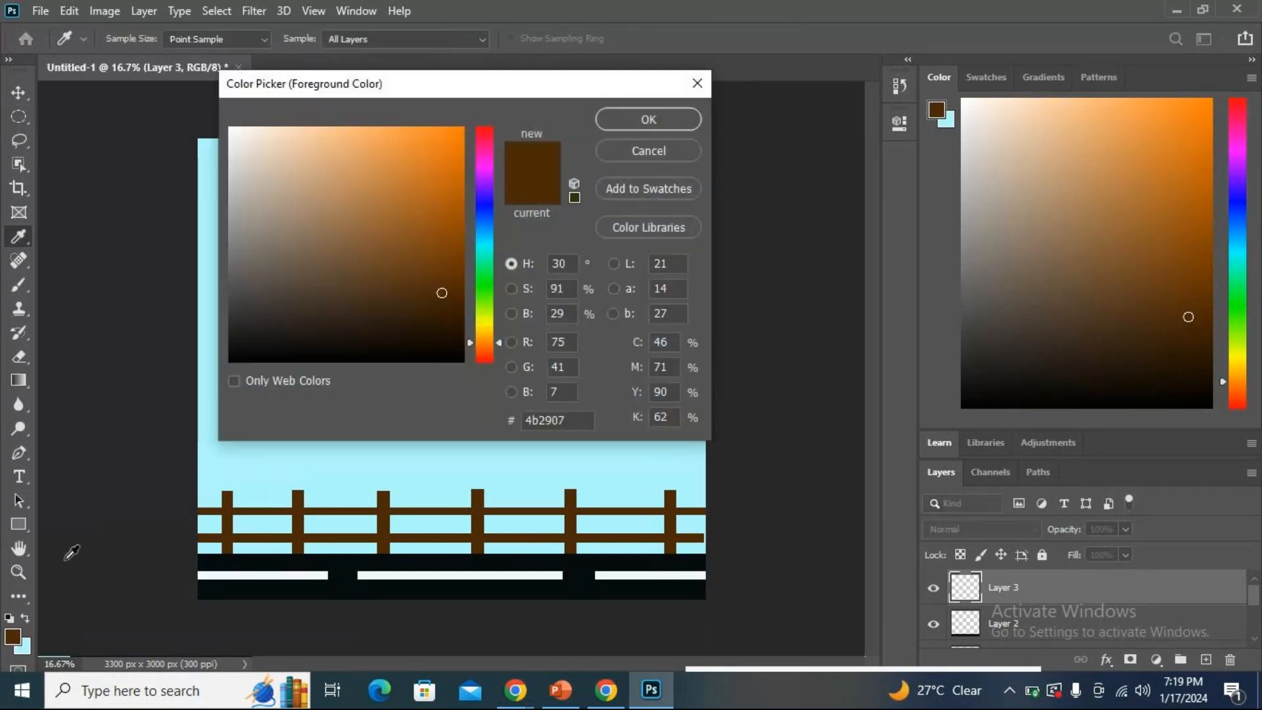
{"action": "left_click", "coordinate": [265, 145]}
{"action": "left_click_drag", "start_coordinate": [265, 146], "coordinate": [235, 135]}
{"action": "left_click", "coordinate": [630, 120]}
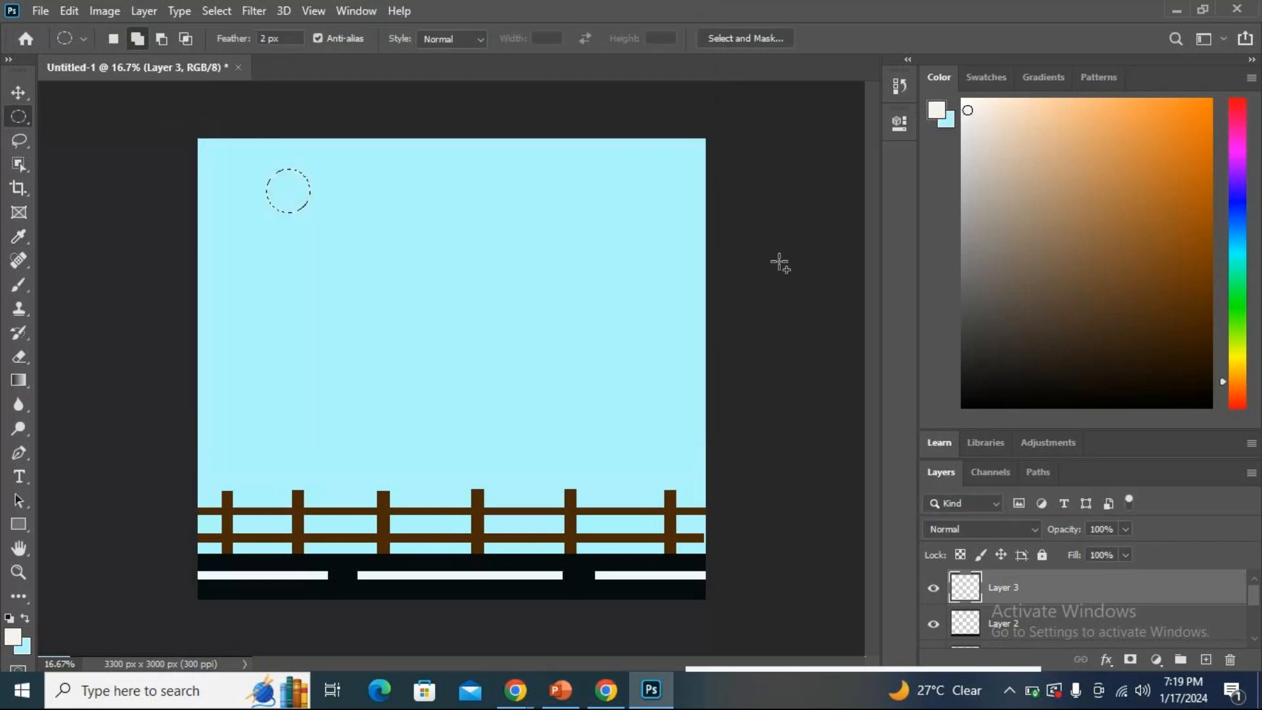
{"action": "left_click", "coordinate": [1204, 669]}
{"action": "key", "text": "alt+BackSpace"}
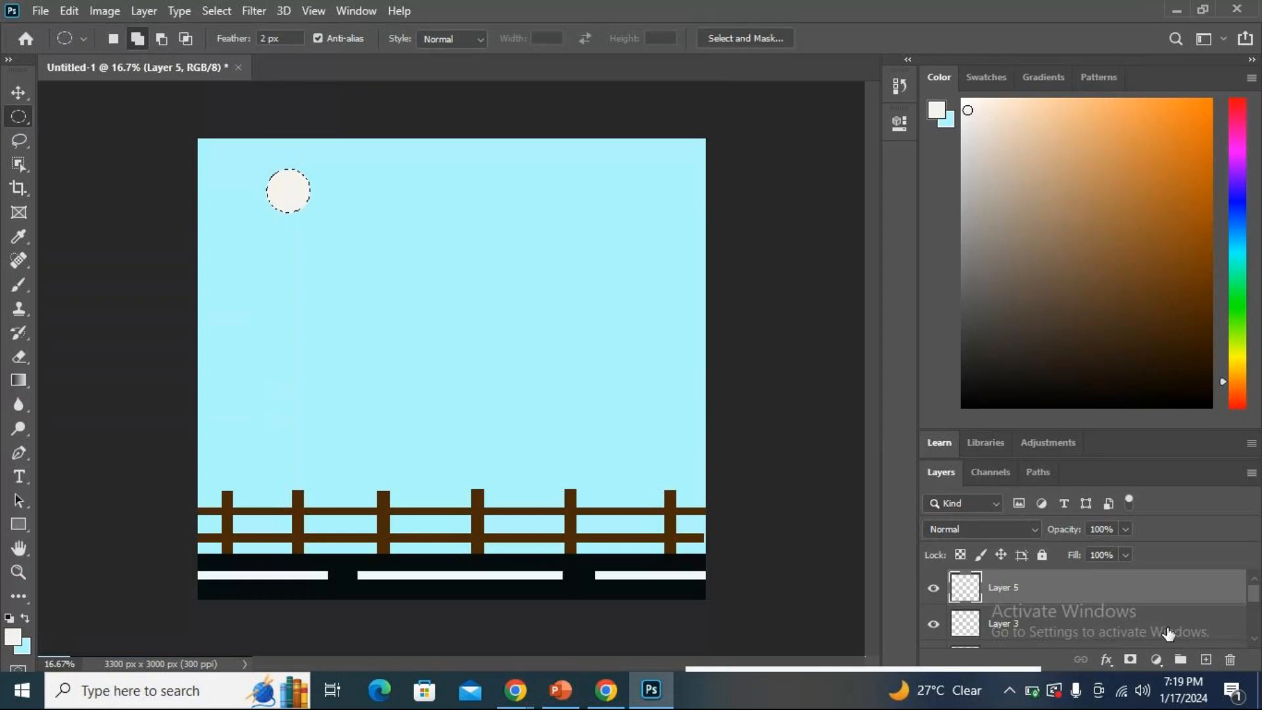
{"action": "key", "text": "ctrl+d"}
Scale the off-white circle on Layer 5 down to about 58% with Free Transform.
{"action": "key", "text": "ctrl+t"}
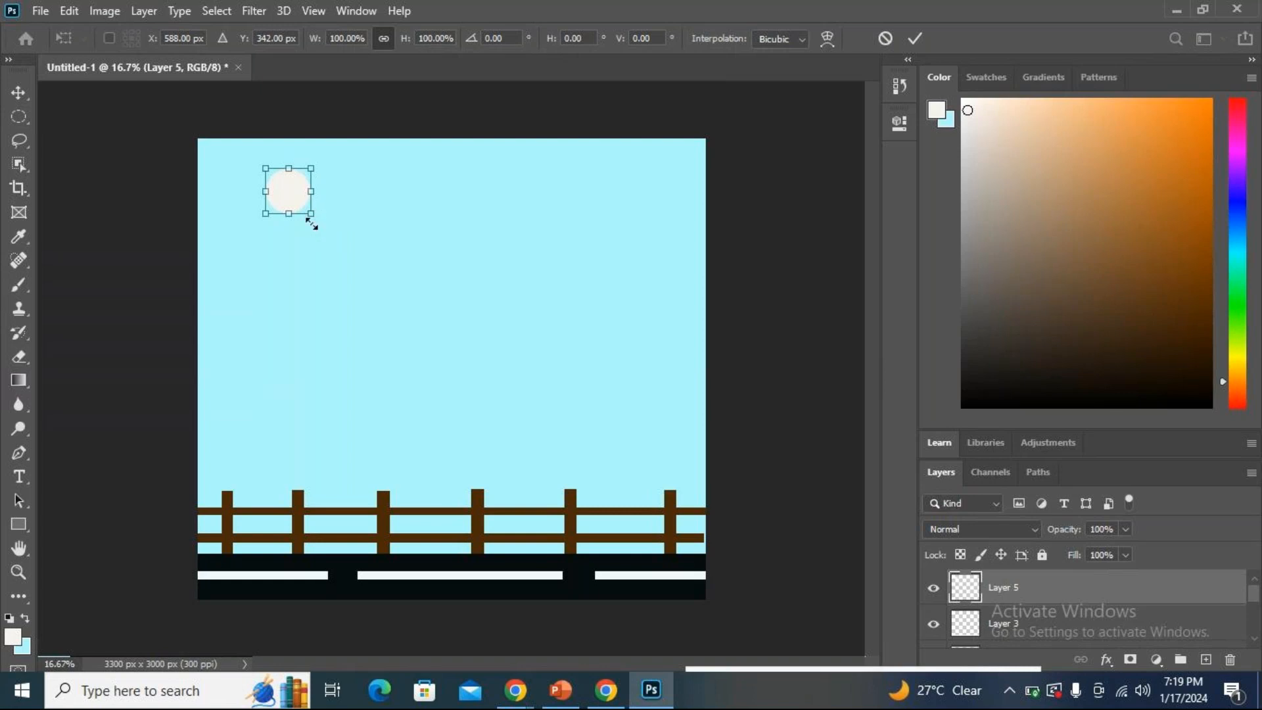
{"action": "left_click_drag", "start_coordinate": [316, 221], "coordinate": [299, 192]}
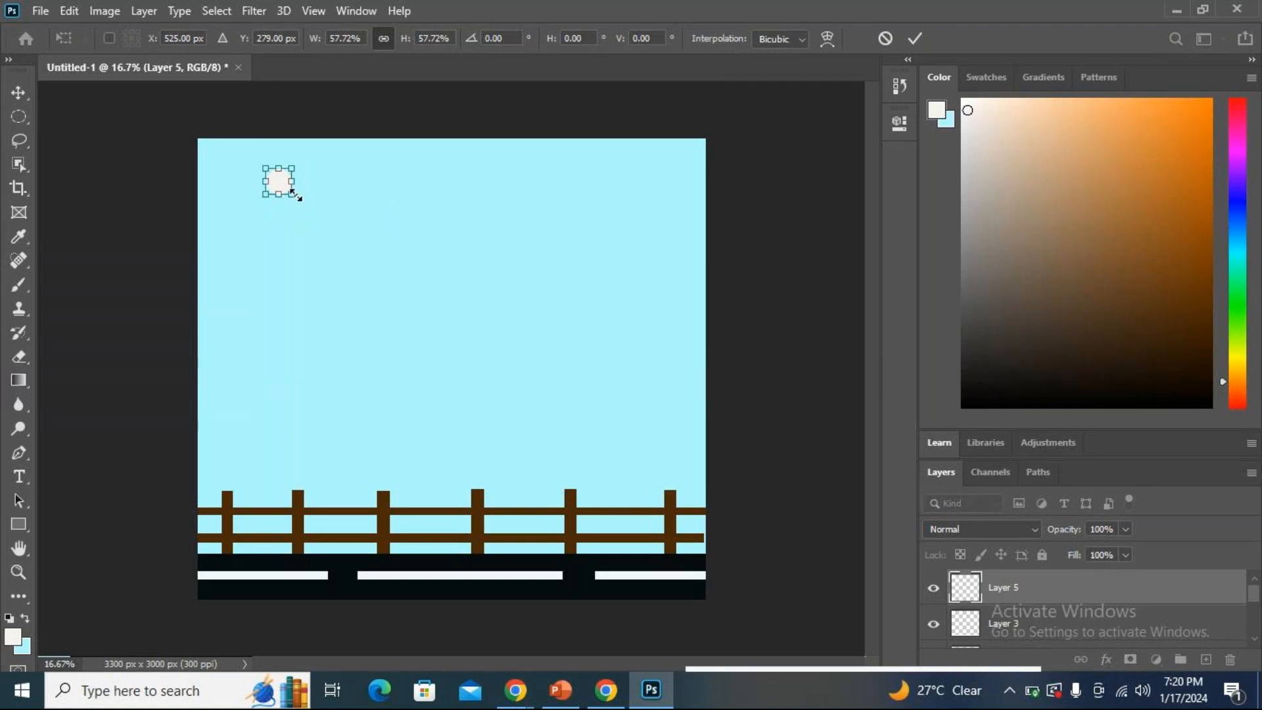
{"action": "left_click_drag", "start_coordinate": [294, 196], "coordinate": [297, 203]}
{"action": "key", "text": "Return"}
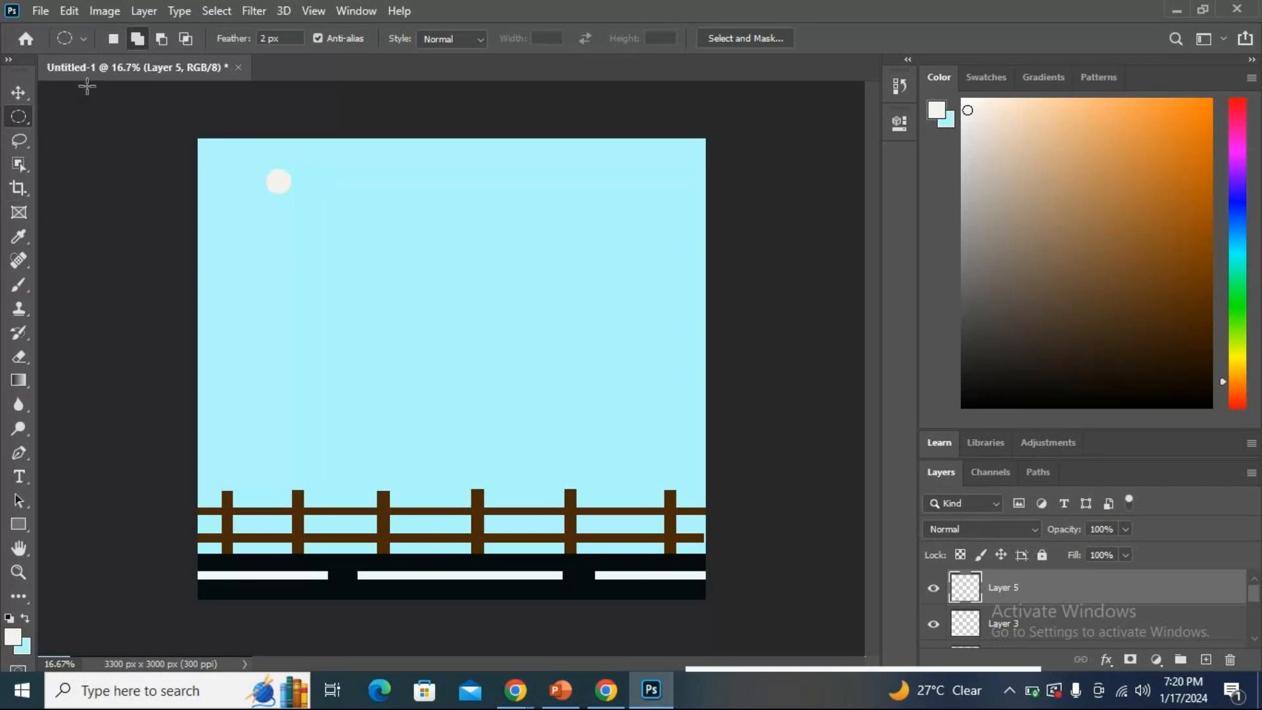
{"action": "left_click", "coordinate": [289, 37]}
{"action": "left_click_drag", "start_coordinate": [289, 35], "coordinate": [185, 15]}
{"action": "type", "text": "00"}
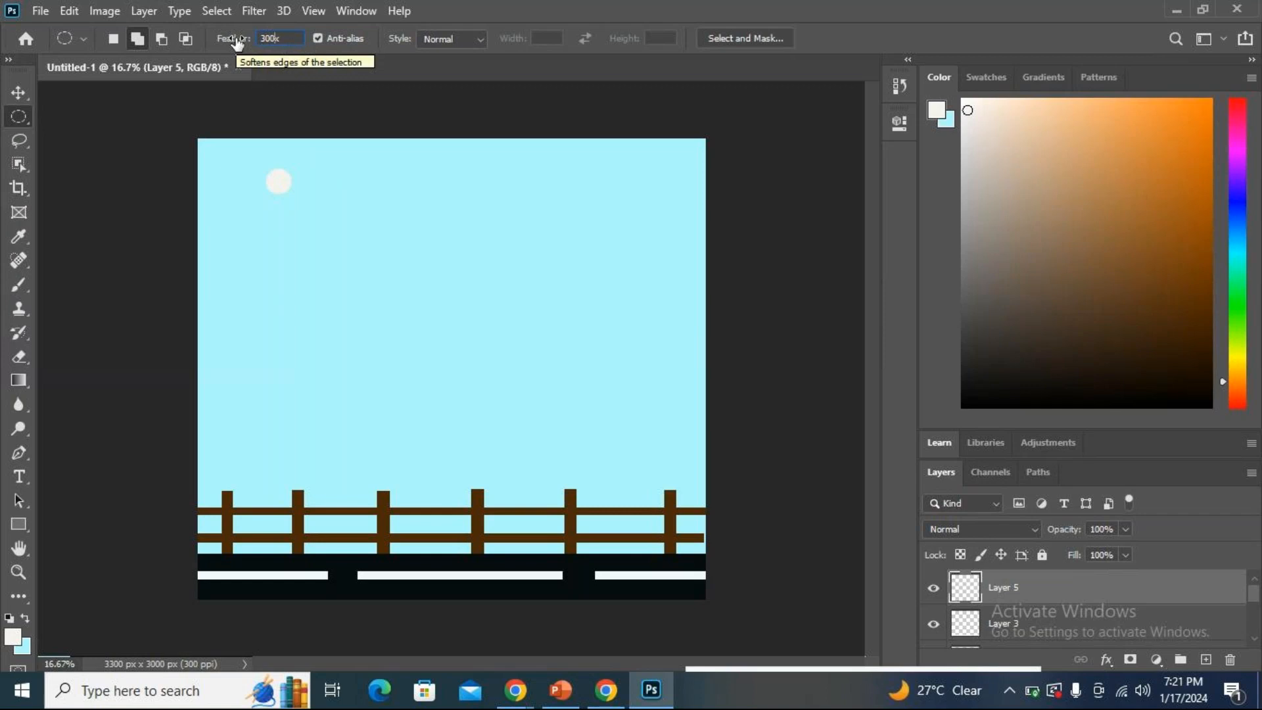
{"action": "type", "text": "k"}
{"action": "key", "text": "Return"}
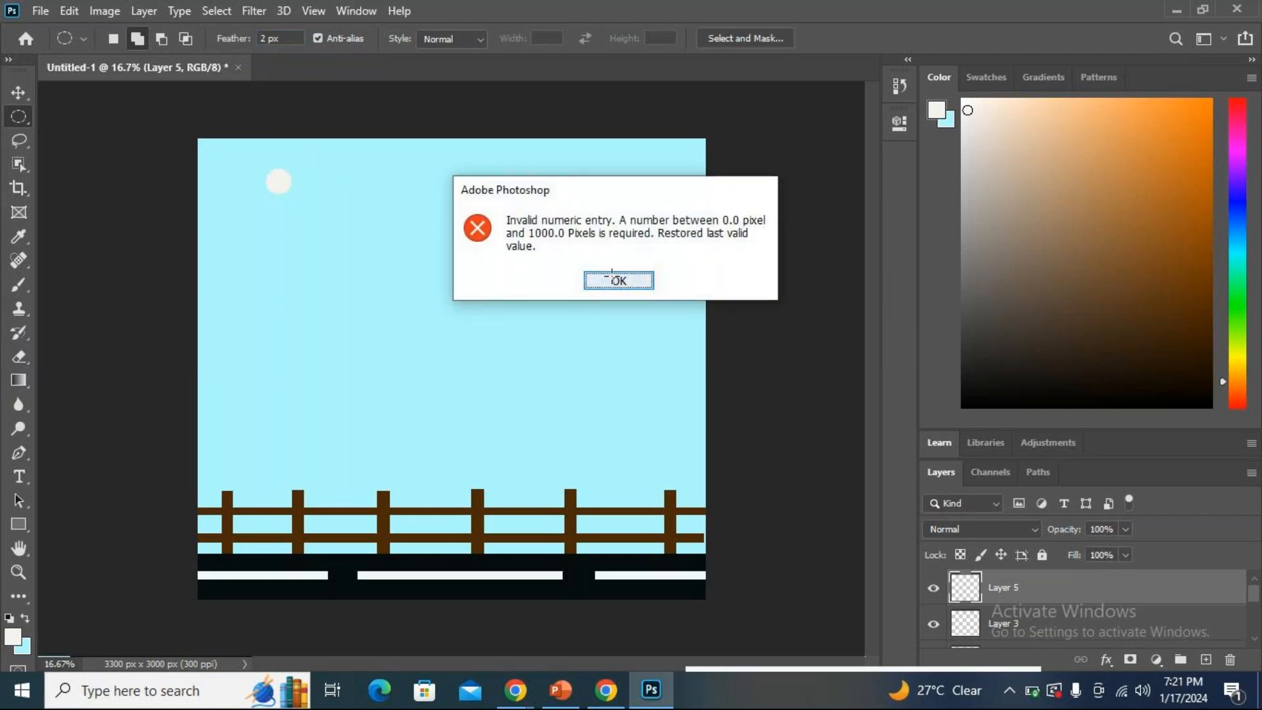
{"action": "left_click", "coordinate": [615, 281]}
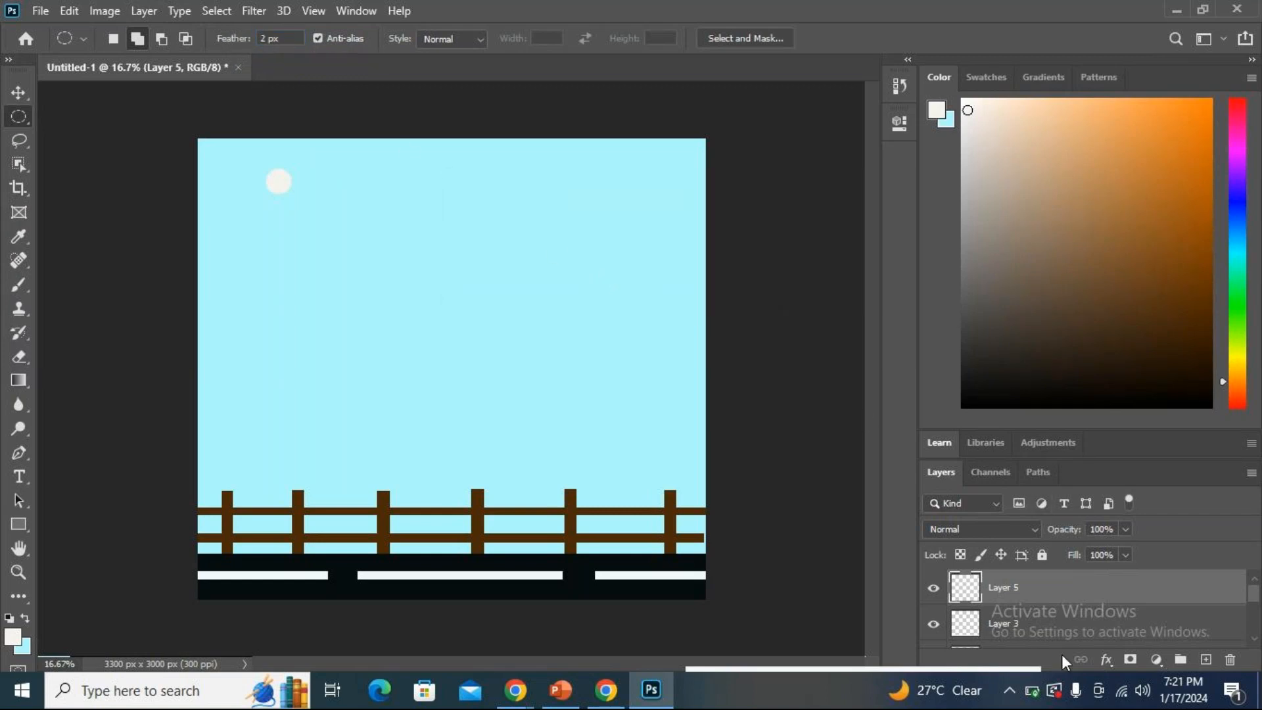
Add a new layer and make a large circular selection with a 300 px feather below the off-white circle.
{"action": "left_click", "coordinate": [1206, 659]}
{"action": "left_click", "coordinate": [293, 37]}
{"action": "type", "text": "300"}
{"action": "key", "text": "Return"}
{"action": "left_click_drag", "start_coordinate": [266, 213], "coordinate": [474, 413]}
Set the foreground color to orange #fc952f, fill the feathered circular selection with it and deselect.
{"action": "left_click", "coordinate": [15, 635]}
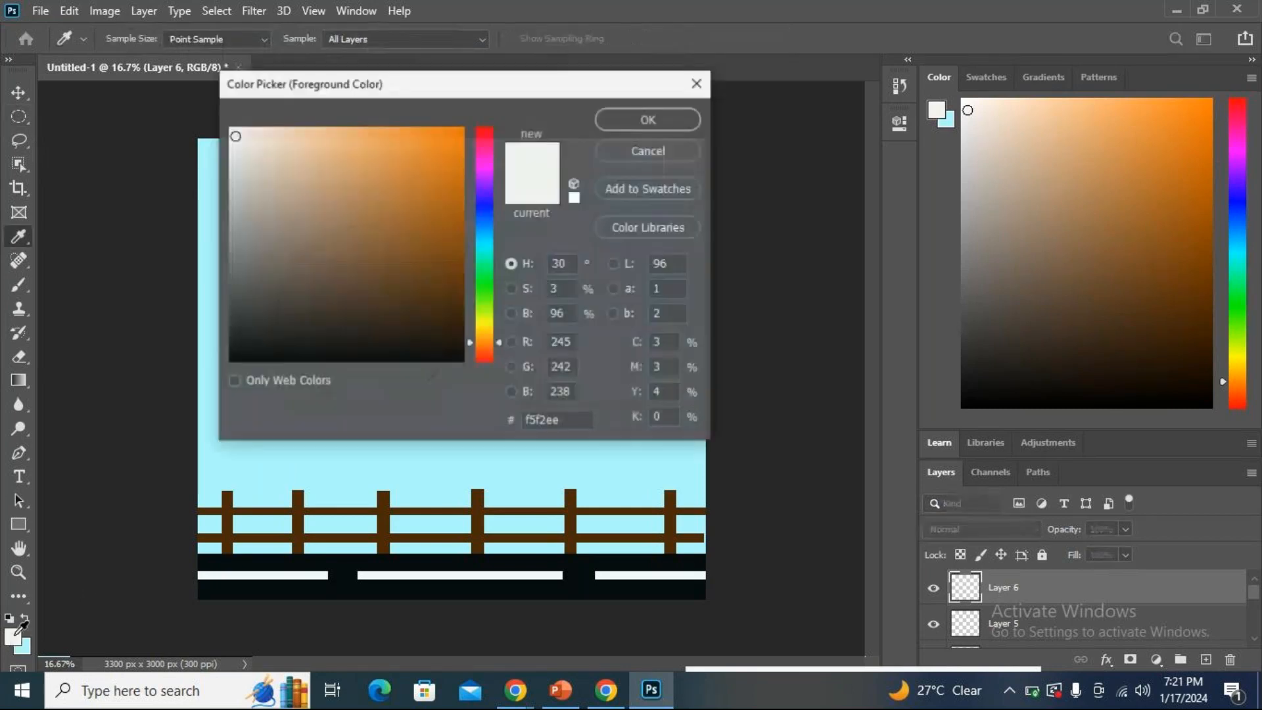
{"action": "mouse_move", "coordinate": [406, 127]}
{"action": "left_mouse_down"}
{"action": "mouse_move", "coordinate": [358, 128]}
{"action": "mouse_move", "coordinate": [420, 129]}
{"action": "left_mouse_up"}
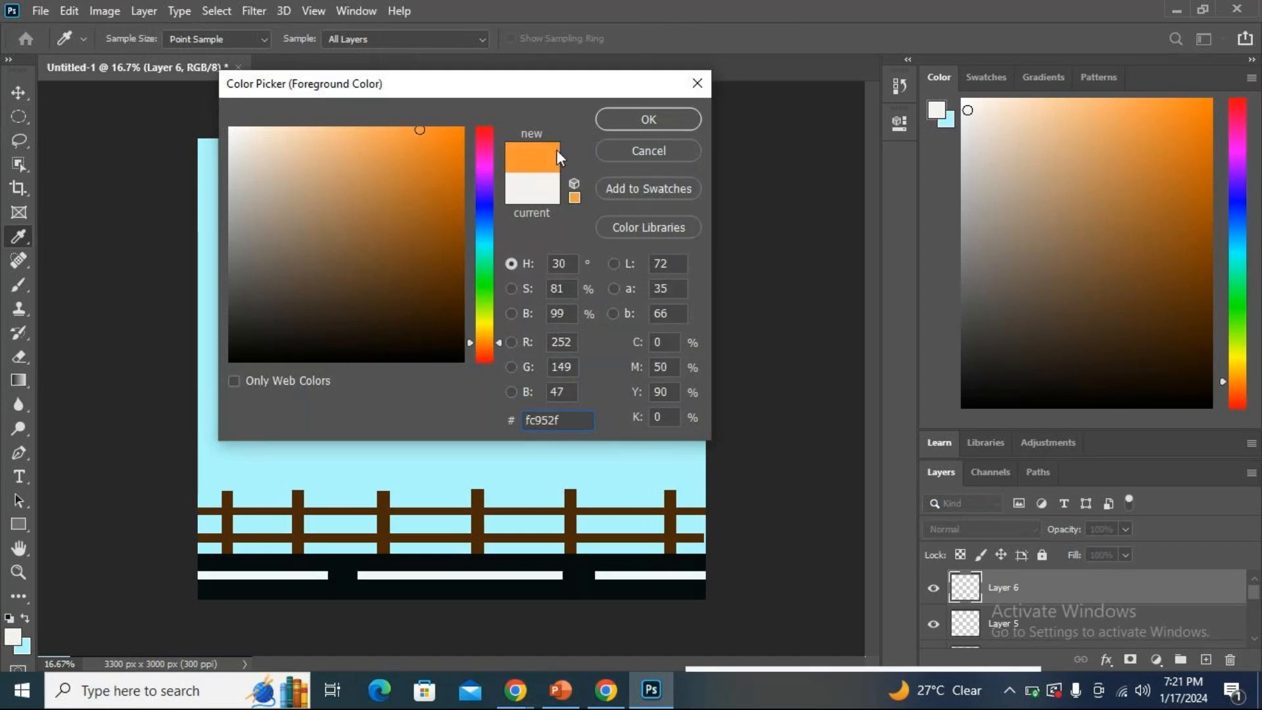
{"action": "left_click", "coordinate": [632, 124]}
{"action": "key", "text": "m"}
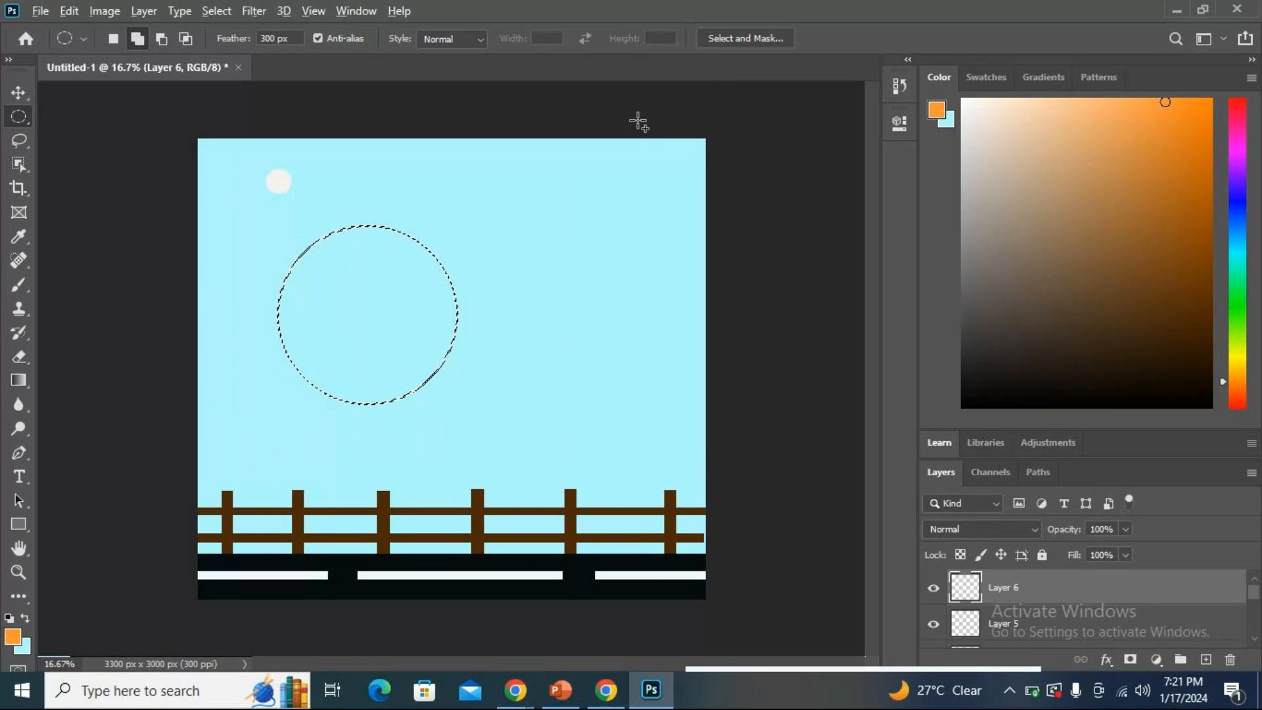
{"action": "key", "text": "alt+BackSpace"}
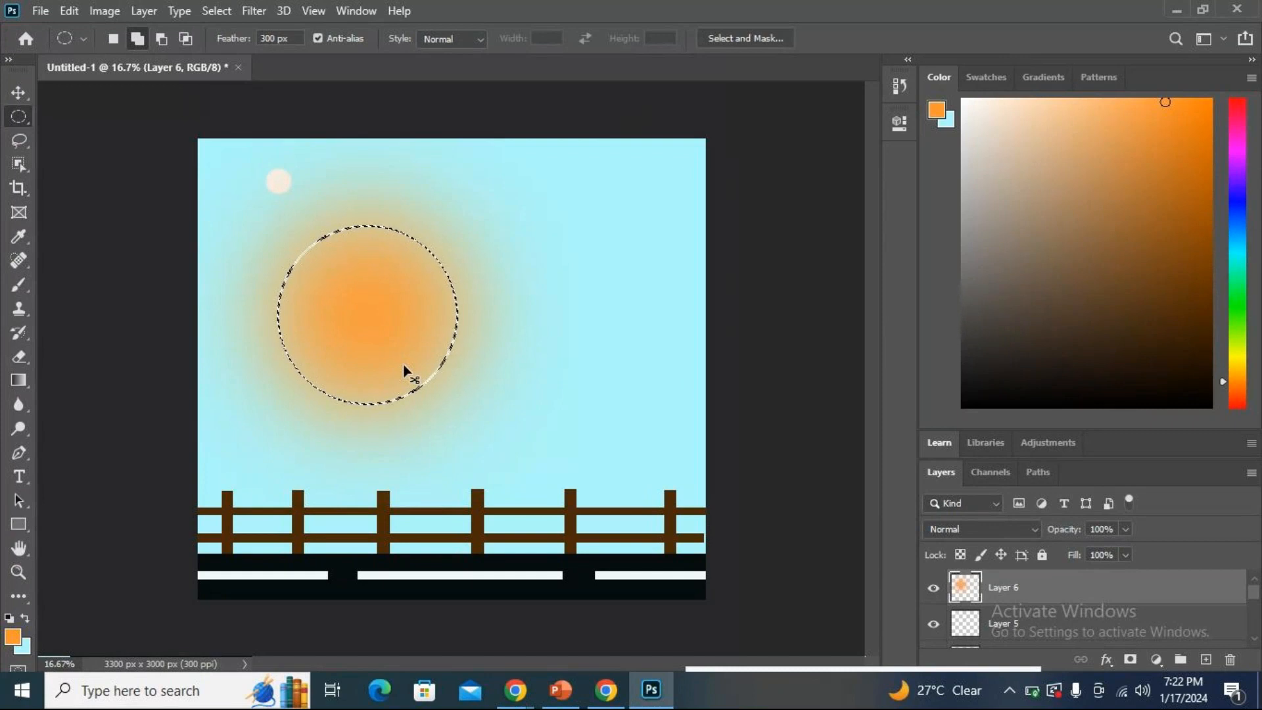
{"action": "key", "text": "ctrl+d"}
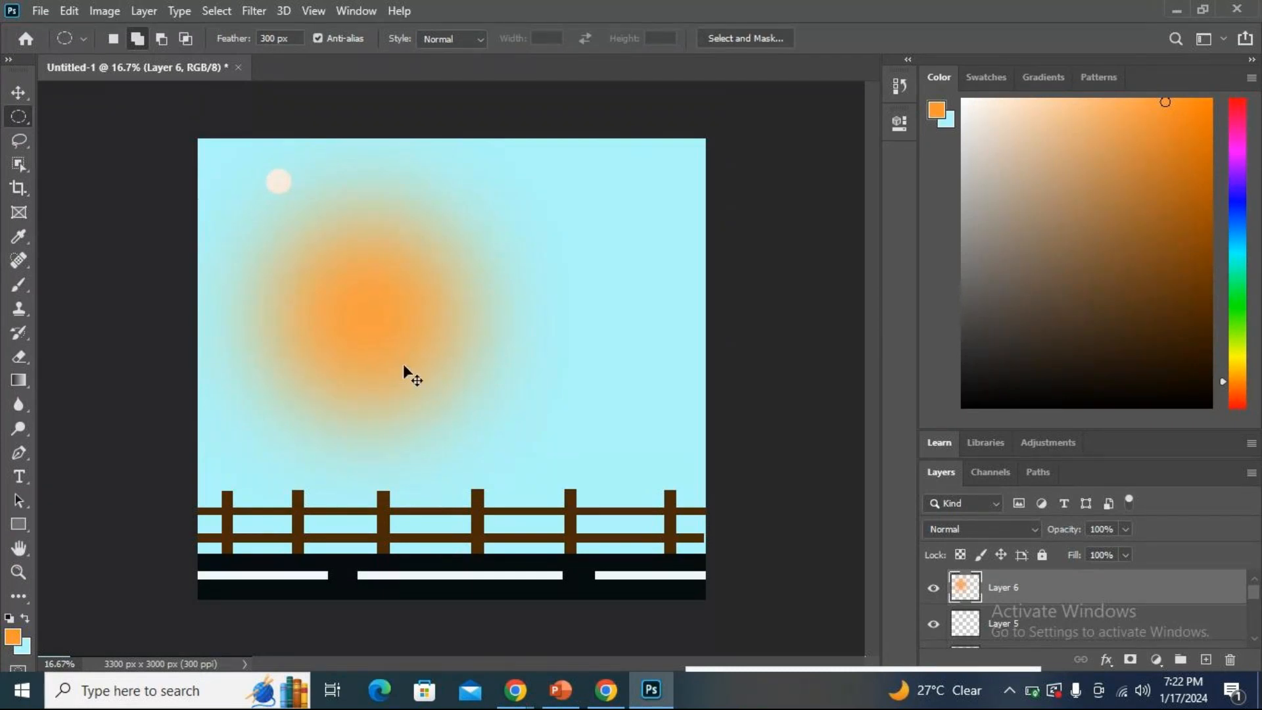
Scale the orange glow to about 60%, centre it over the off-white circle and move Layer 5 above the glow layer.
{"action": "key", "text": "ctrl+t"}
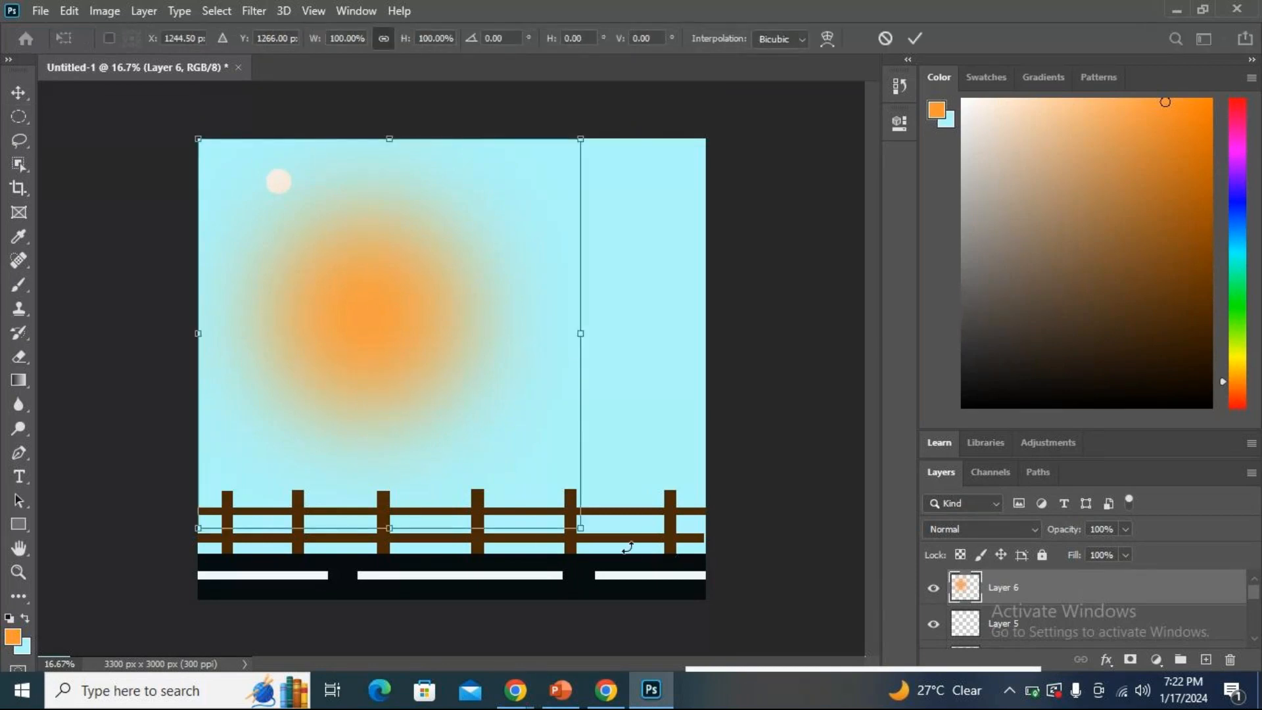
{"action": "left_click_drag", "start_coordinate": [578, 530], "coordinate": [421, 376]}
{"action": "left_click_drag", "start_coordinate": [306, 240], "coordinate": [289, 193]}
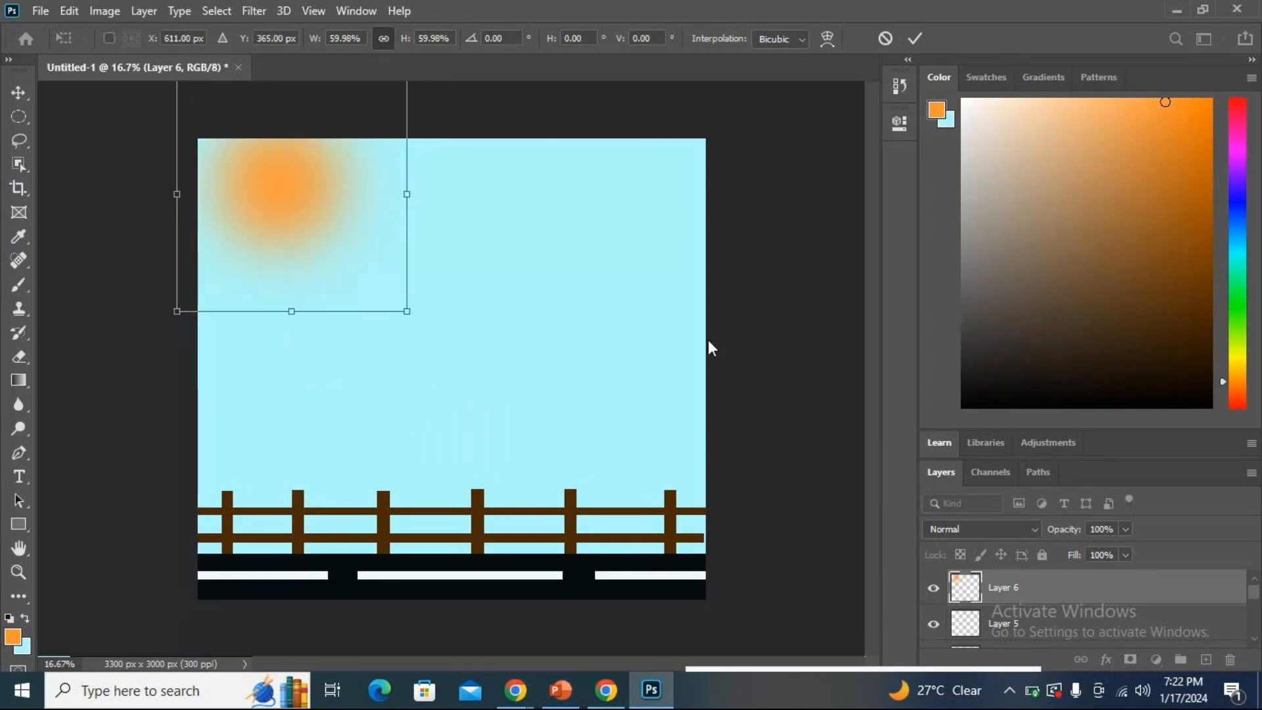
{"action": "key", "text": "m"}
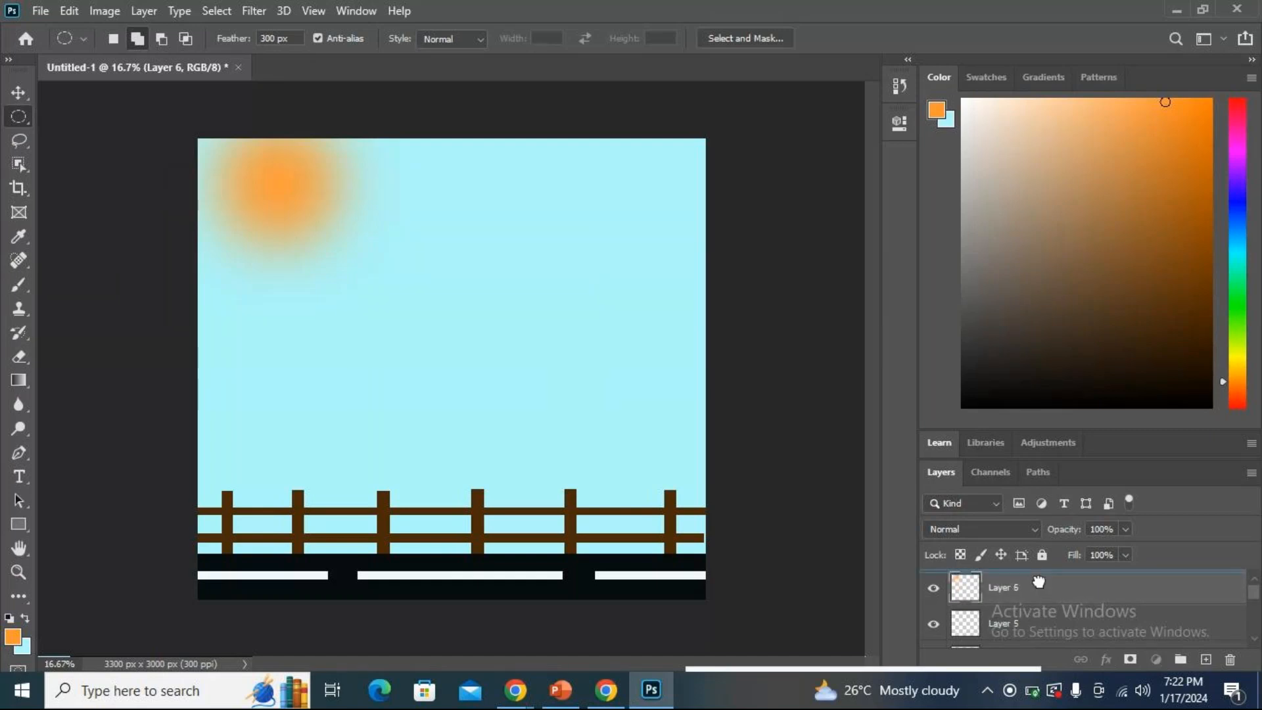
{"action": "left_click_drag", "start_coordinate": [1012, 623], "coordinate": [1012, 577]}
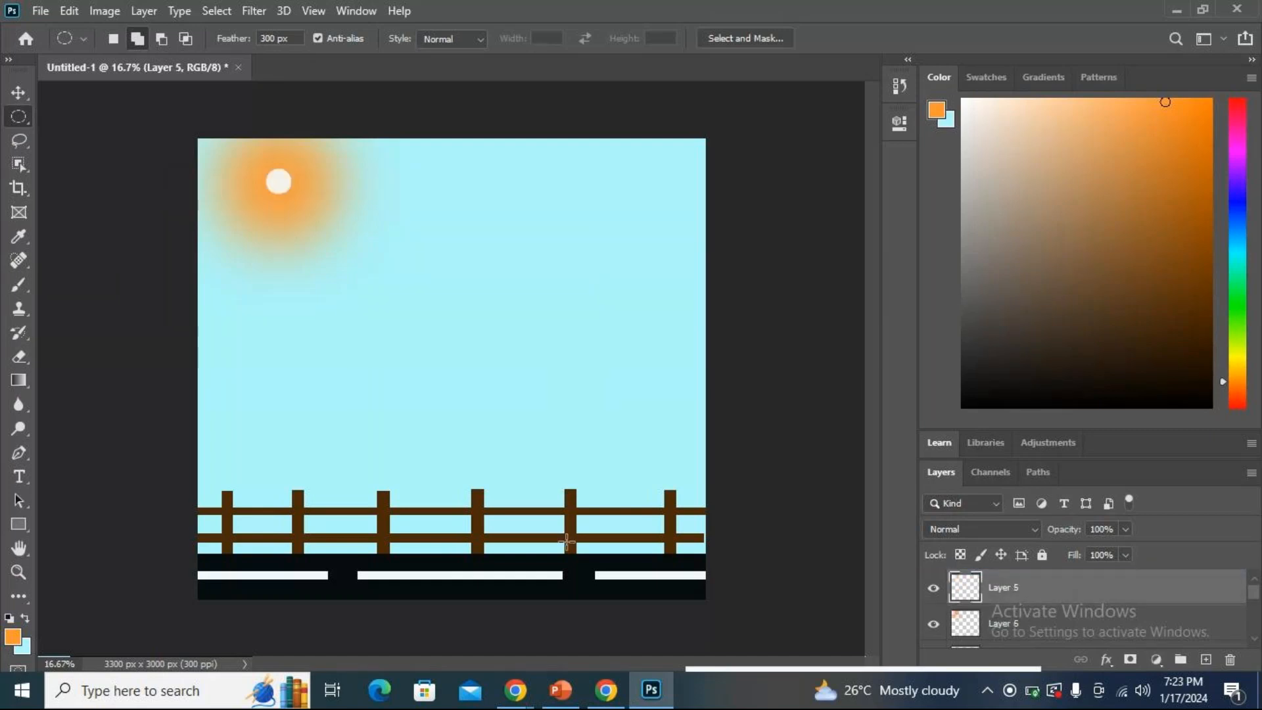
Enlarge the off-white circle inside the orange glow to about 116%.
{"action": "key", "text": "ctrl+t"}
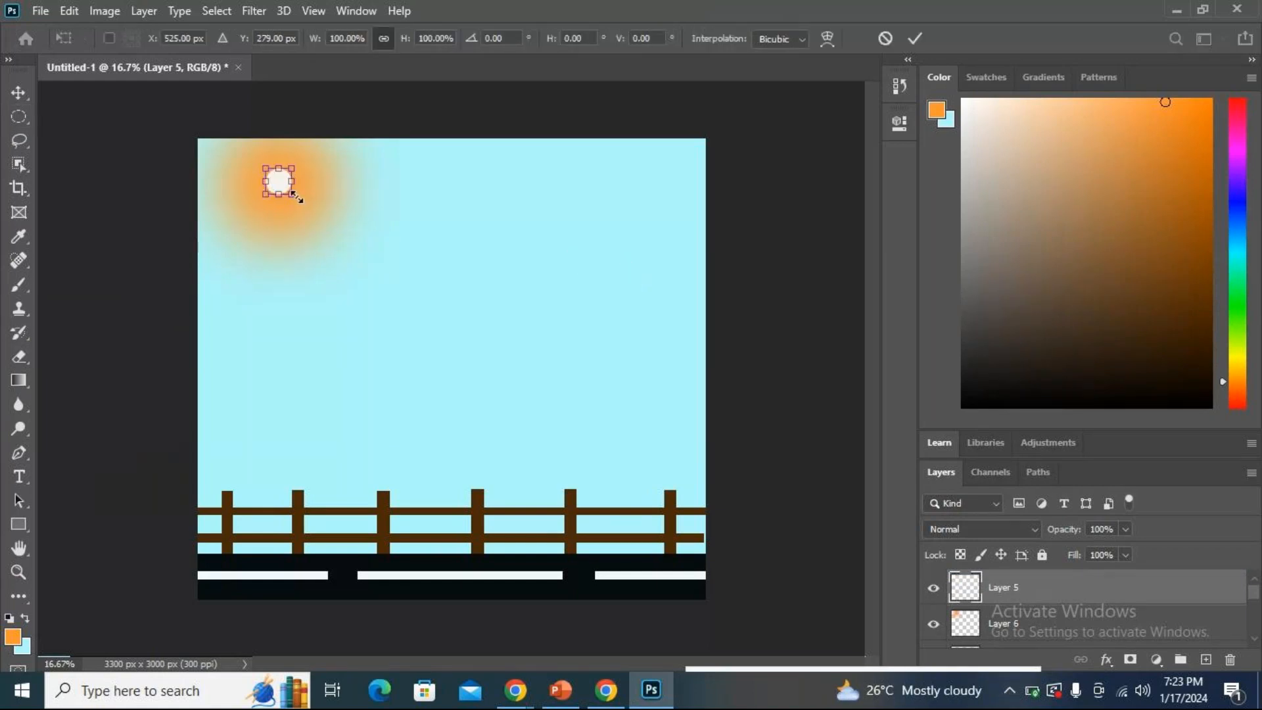
{"action": "left_click_drag", "start_coordinate": [294, 197], "coordinate": [277, 188]}
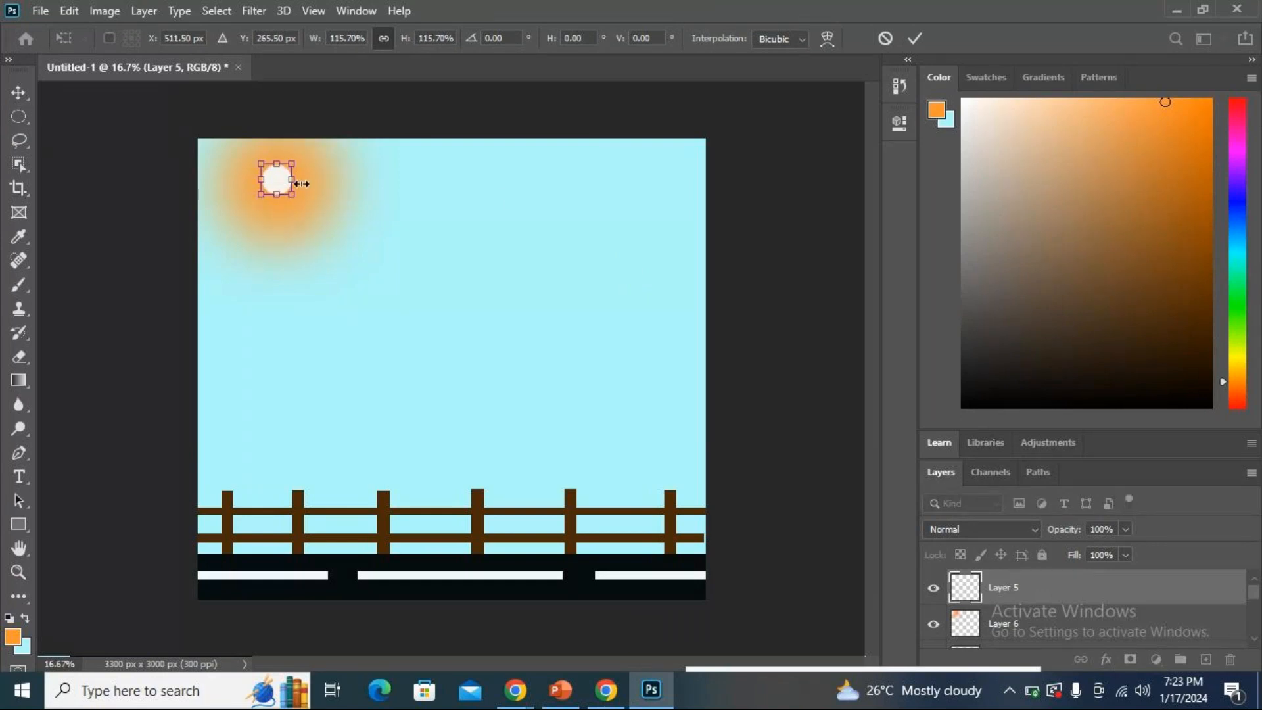
{"action": "key", "text": "Return"}
{"action": "key", "text": "m"}
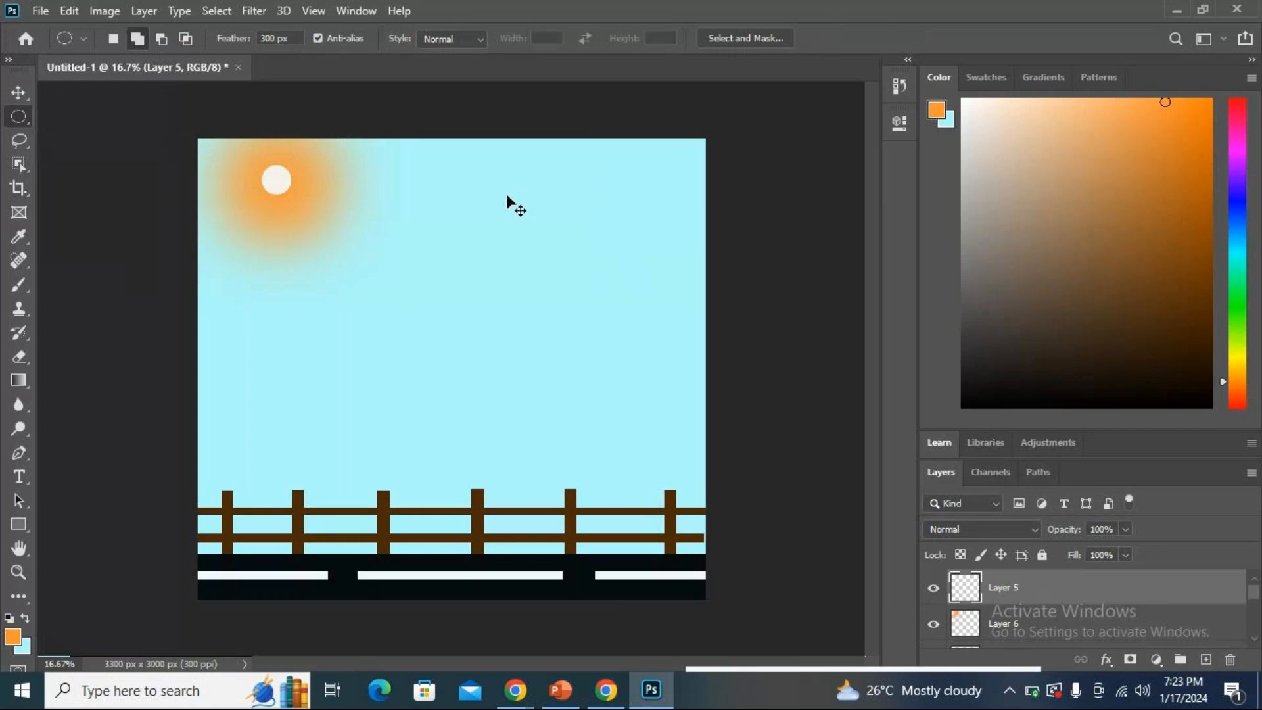
{"action": "key", "text": "ctrl+t"}
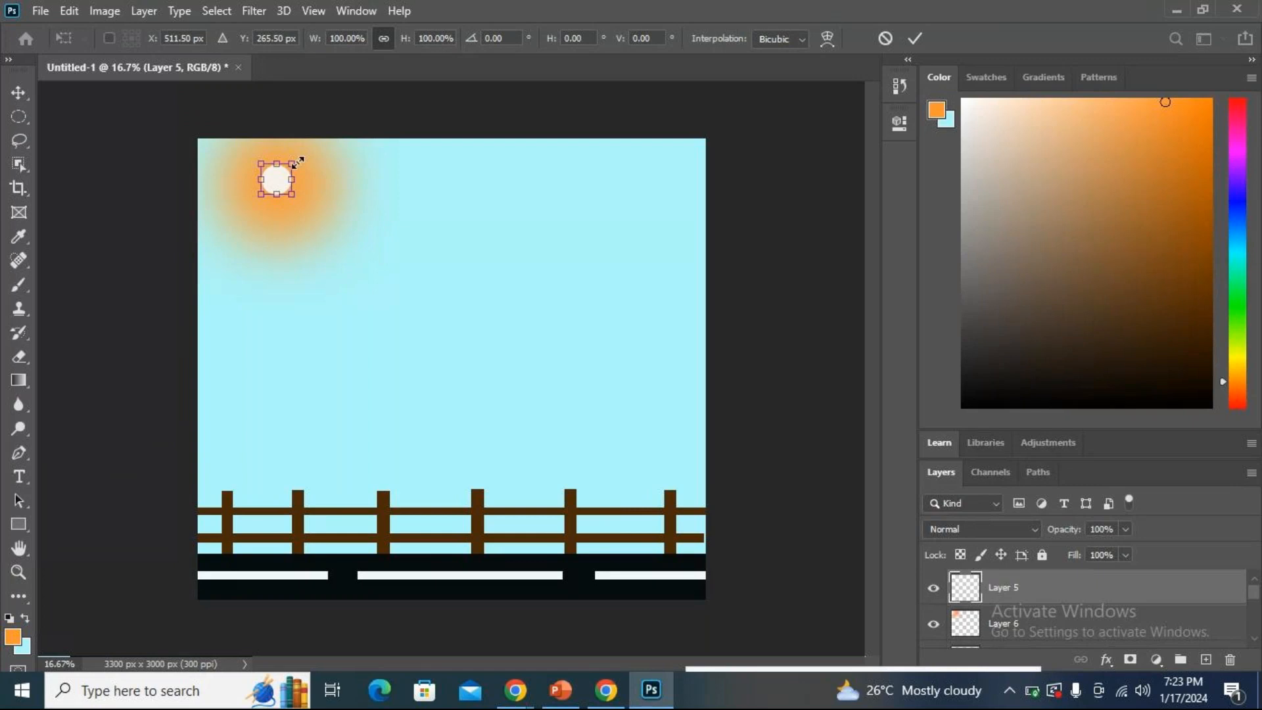
{"action": "key", "text": "Return"}
{"action": "key", "text": "m"}
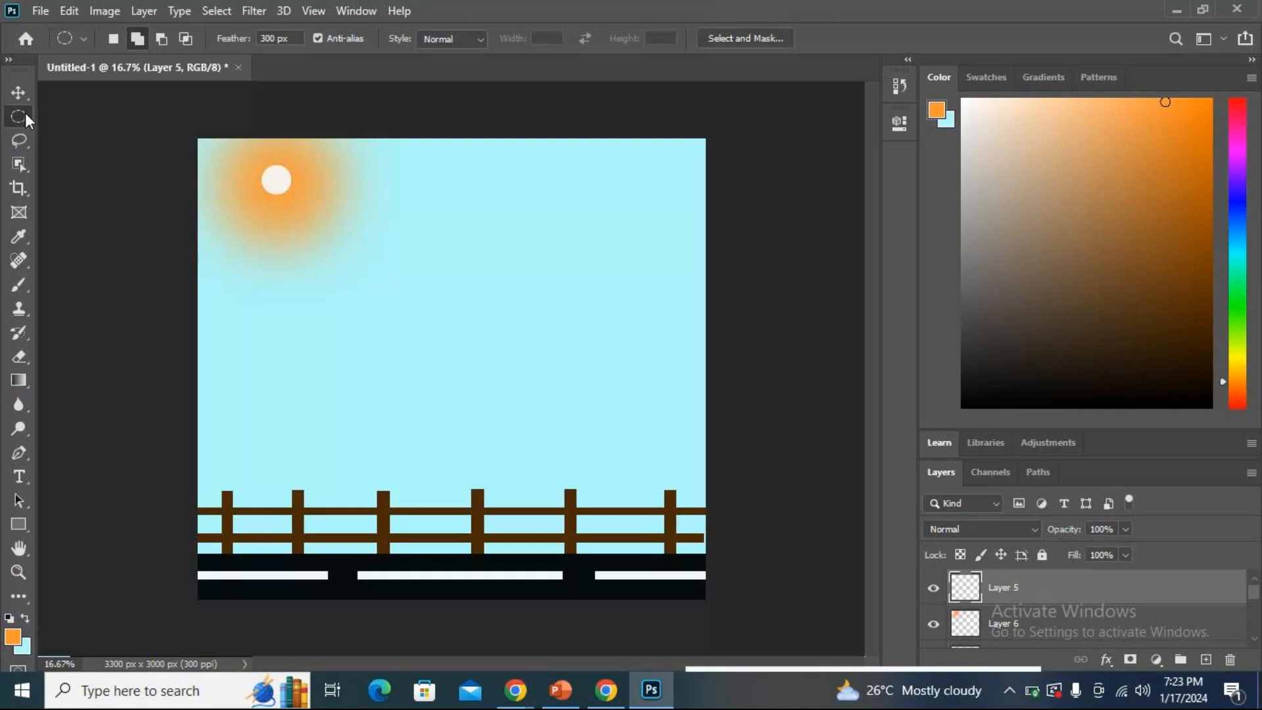
{"action": "left_click_drag", "start_coordinate": [247, 292], "coordinate": [394, 363]}
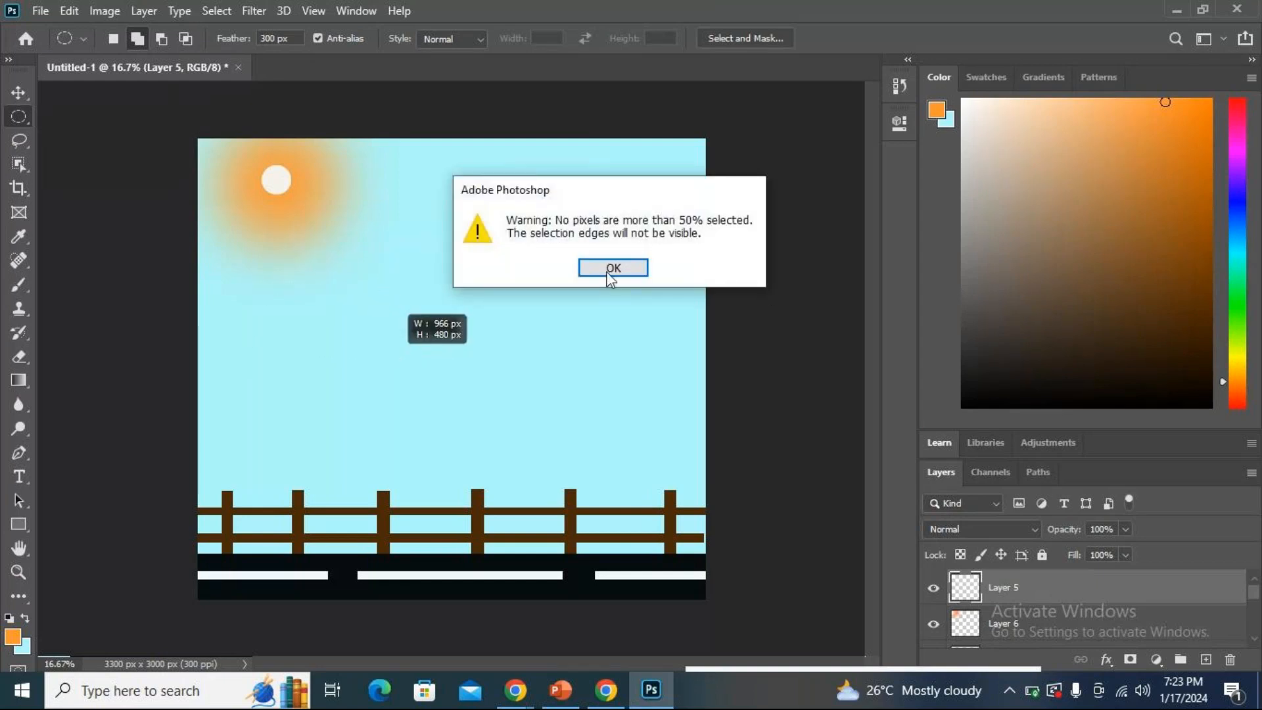
{"action": "left_click", "coordinate": [581, 271]}
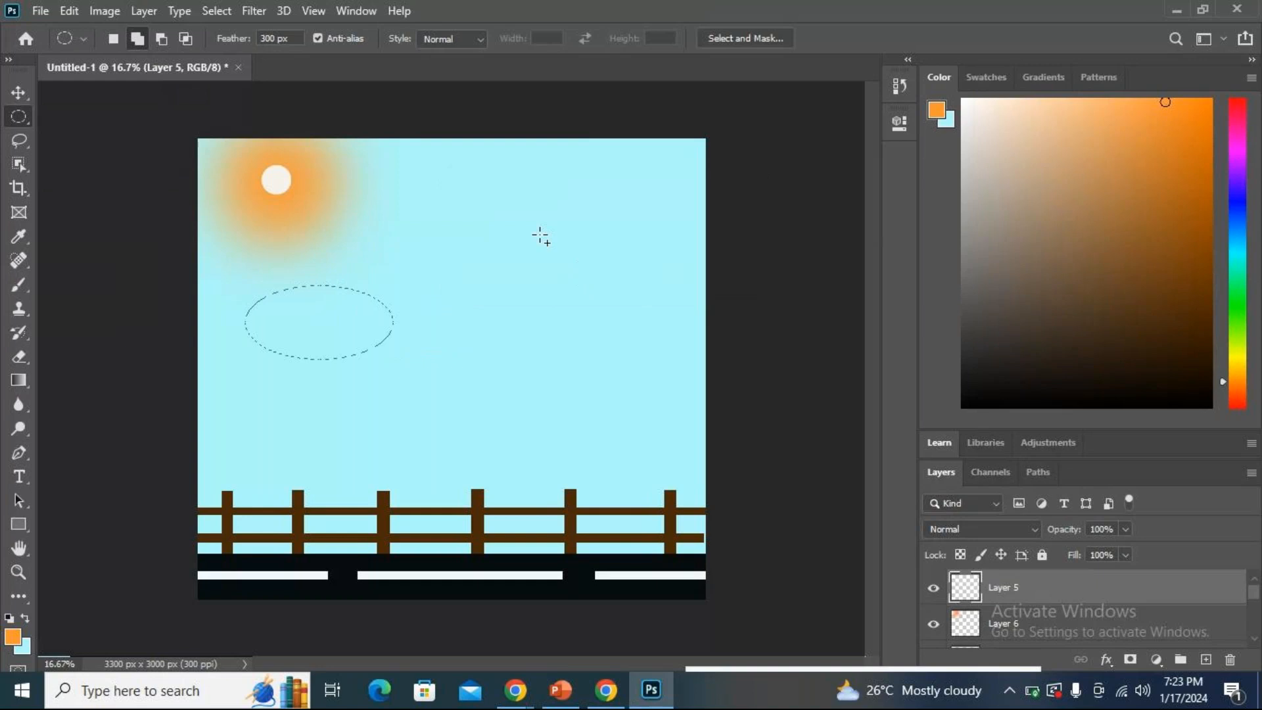
{"action": "key", "text": "ctrl+d"}
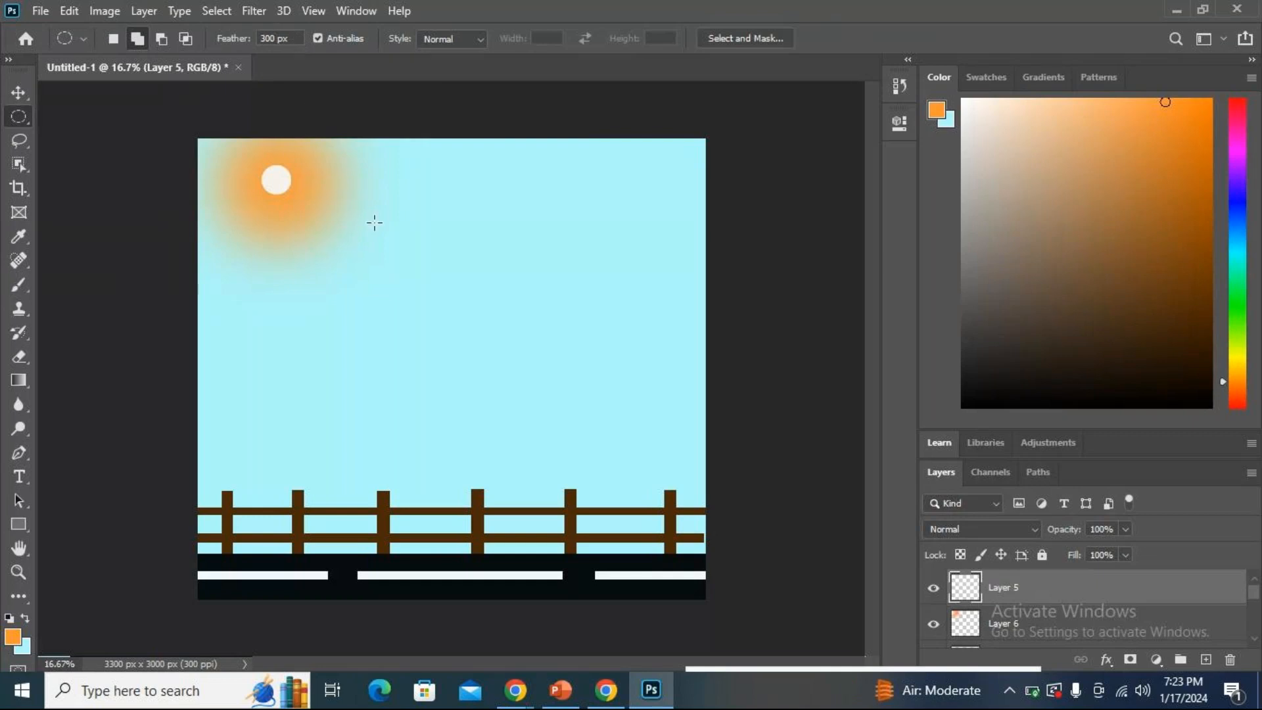
Set the marquee feather to 3 px, add a new layer and make an elliptical selection just below the sun.
{"action": "left_click_drag", "start_coordinate": [289, 40], "coordinate": [199, 41]}
{"action": "key", "text": "BackSpace"}
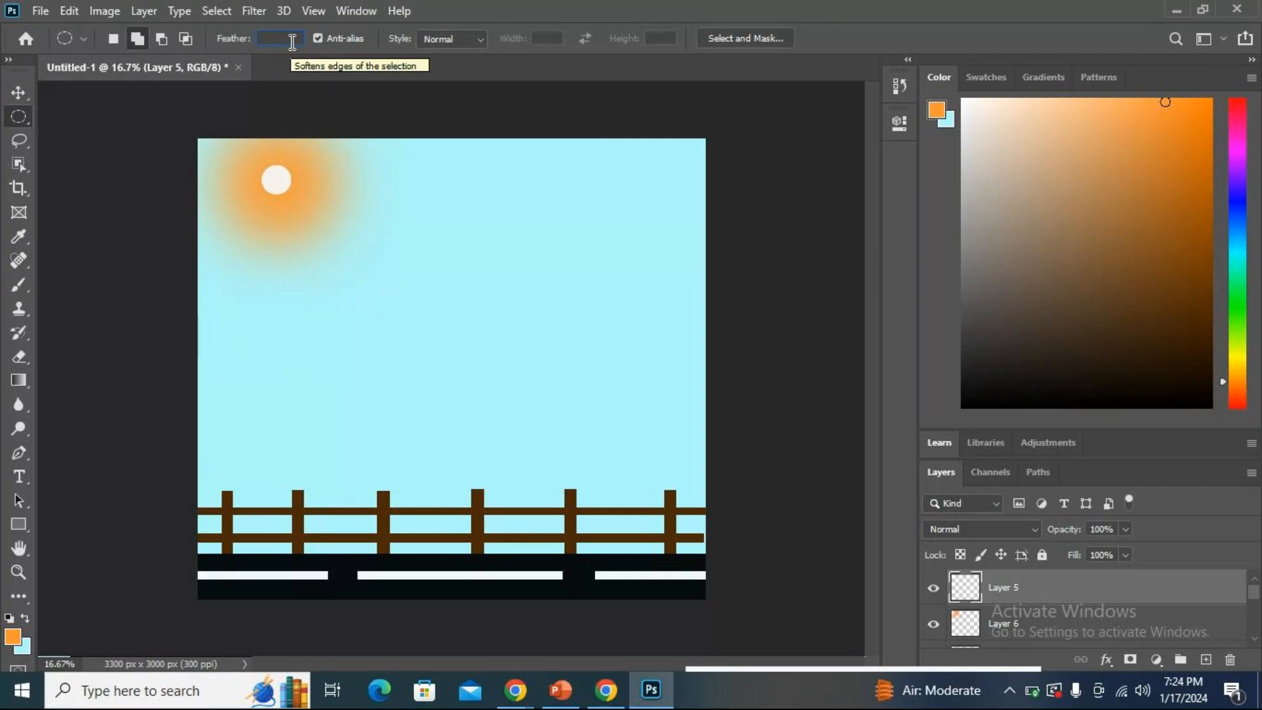
{"action": "type", "text": "3"}
{"action": "key", "text": "Return"}
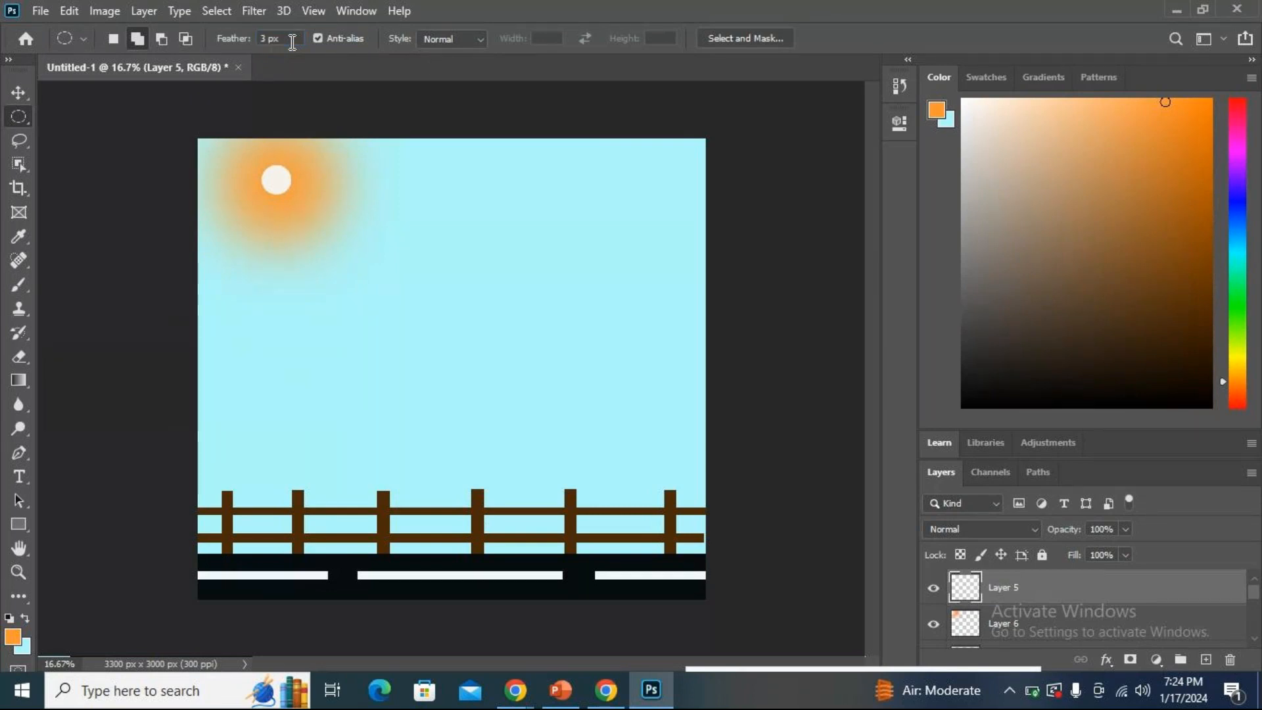
{"action": "left_click", "coordinate": [1206, 659]}
{"action": "left_click_drag", "start_coordinate": [221, 276], "coordinate": [354, 336]}
Try an orange cloud by adding three overlapping ellipses to the selection, filling it with the foreground color and deselecting.
{"action": "left_click_drag", "start_coordinate": [290, 254], "coordinate": [490, 326]}
{"action": "left_click_drag", "start_coordinate": [361, 287], "coordinate": [662, 360]}
{"action": "left_click_drag", "start_coordinate": [554, 270], "coordinate": [782, 332]}
{"action": "key", "text": "alt+BackSpace"}
{"action": "key", "text": "ctrl+d"}
Try shifting the orange cloud sideways with Free Transform and undo both moves.
{"action": "key", "text": "ctrl+t"}
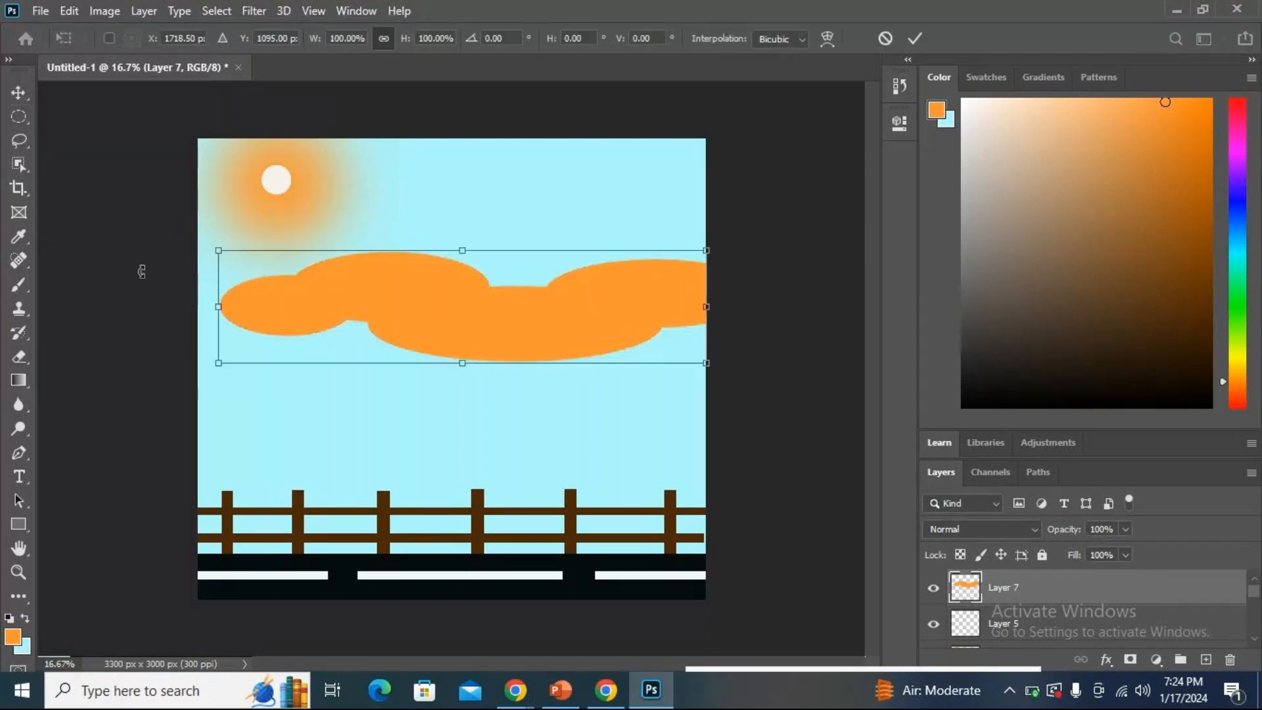
{"action": "left_click_drag", "start_coordinate": [563, 305], "coordinate": [395, 296]}
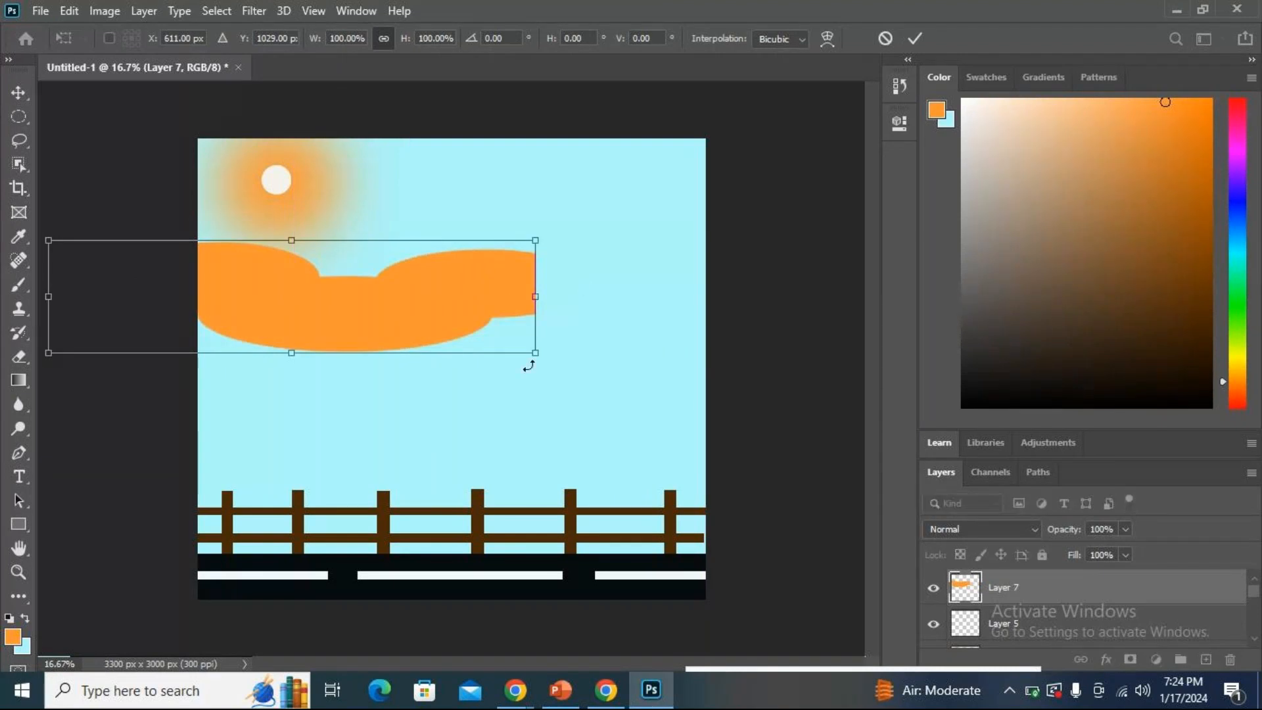
{"action": "left_click_drag", "start_coordinate": [452, 297], "coordinate": [601, 305]}
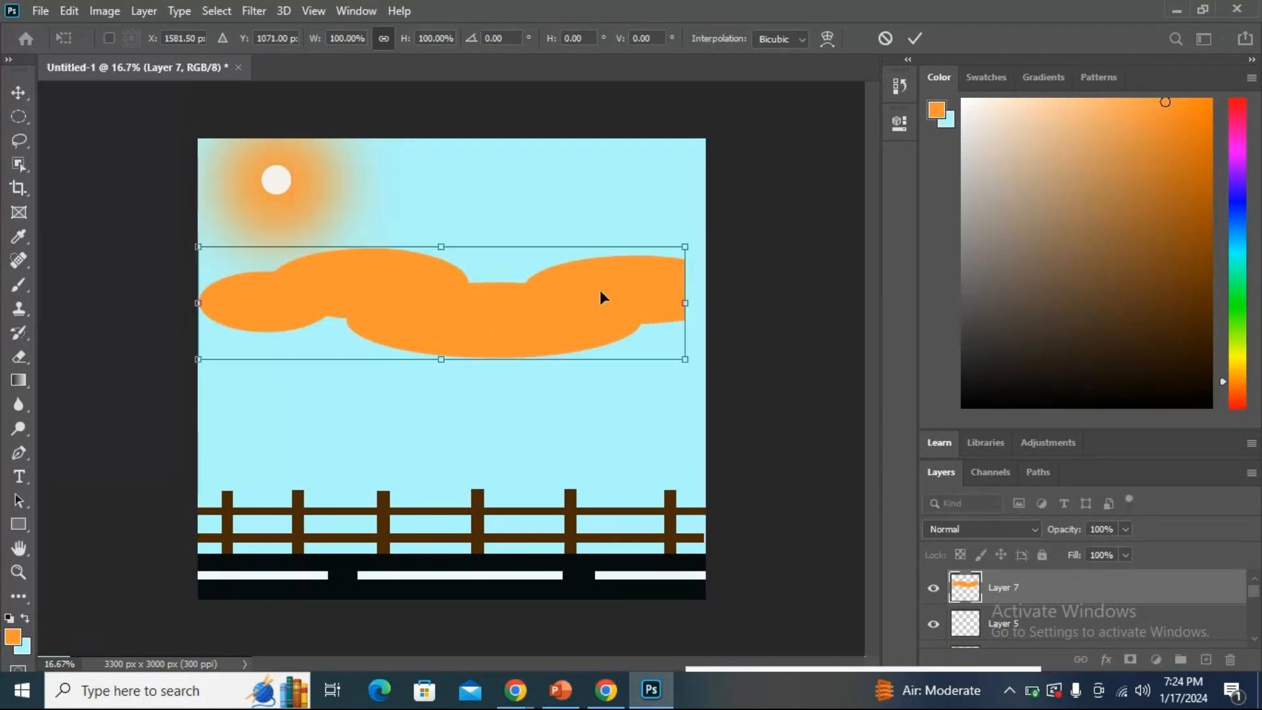
{"action": "key", "text": "ctrl+z"}
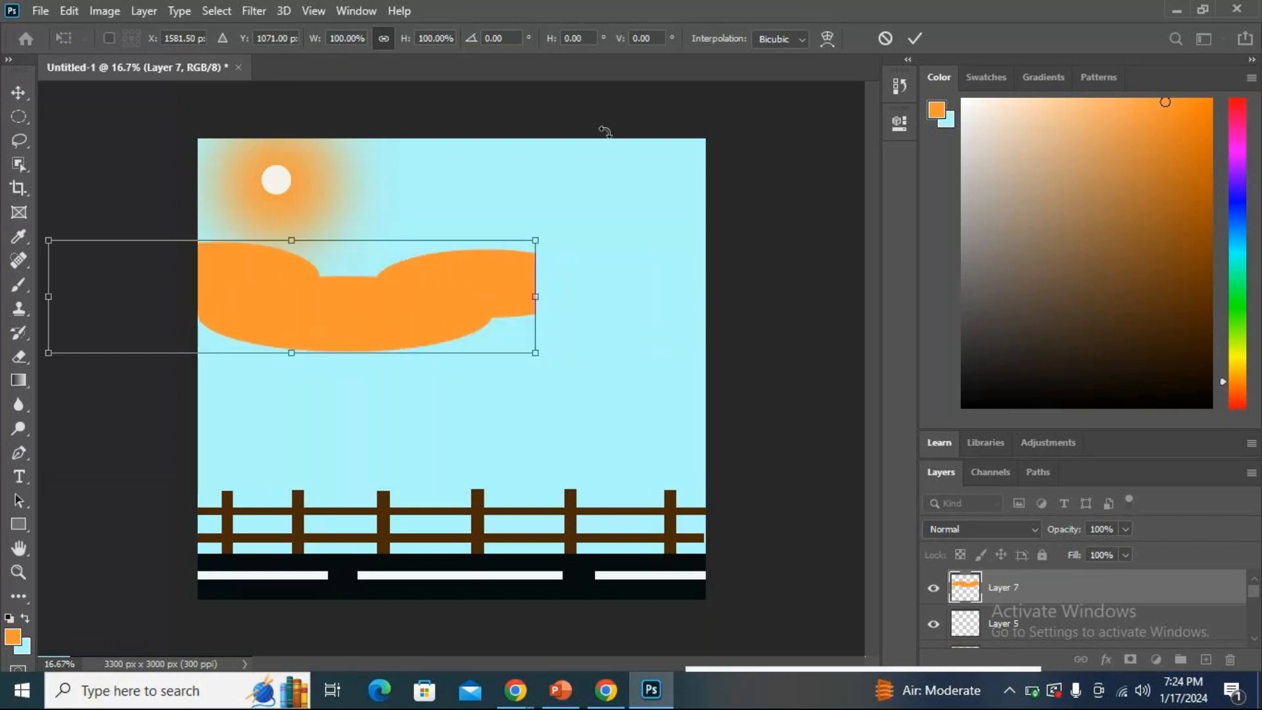
{"action": "key", "text": "ctrl+z"}
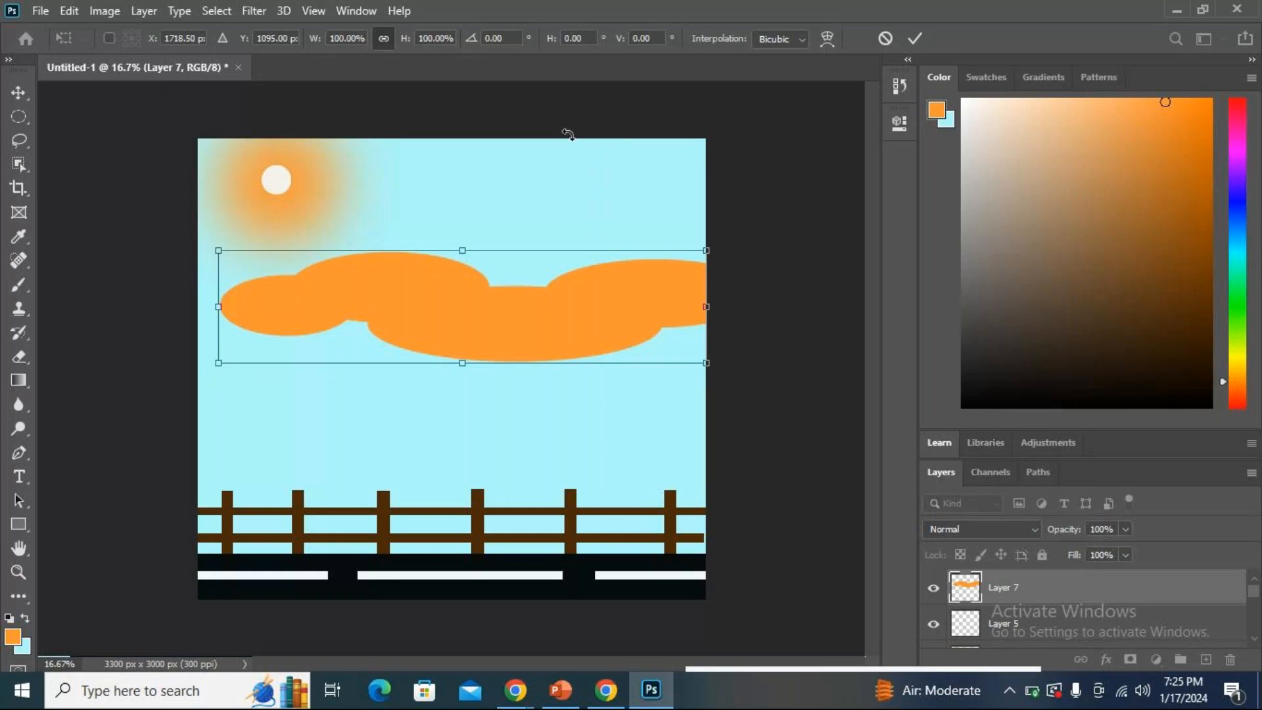
Undo the orange cloud fill and the three added ellipses, back to the first elliptical selection.
{"action": "key", "text": "Return"}
{"action": "key", "text": "m"}
{"action": "key", "text": "ctrl+z"}
{"action": "key", "text": "ctrl+z"}
{"action": "key", "text": "ctrl+z"}
{"action": "key", "text": "ctrl+z"}
{"action": "key", "text": "ctrl+z"}
{"action": "key", "text": "ctrl+z"}
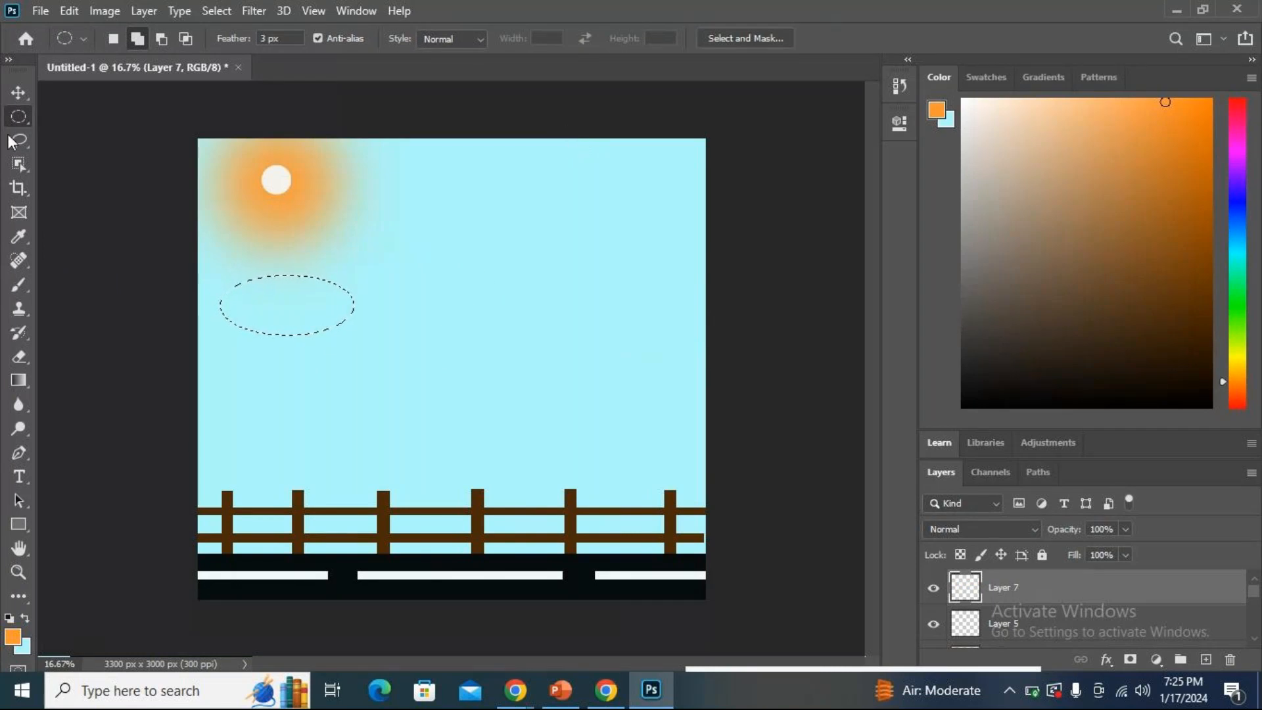
Add three overlapping ellipses to the selection to form a cloud outline across the middle of the sky.
{"action": "left_click_drag", "start_coordinate": [323, 291], "coordinate": [473, 343]}
{"action": "left_click_drag", "start_coordinate": [360, 262], "coordinate": [641, 331]}
{"action": "left_click_drag", "start_coordinate": [428, 301], "coordinate": [558, 335]}
Set the foreground color to light grey #e0dcd7, fill the cloud selection with it and deselect.
{"action": "left_click", "coordinate": [12, 635]}
{"action": "left_click_drag", "start_coordinate": [241, 164], "coordinate": [238, 156]}
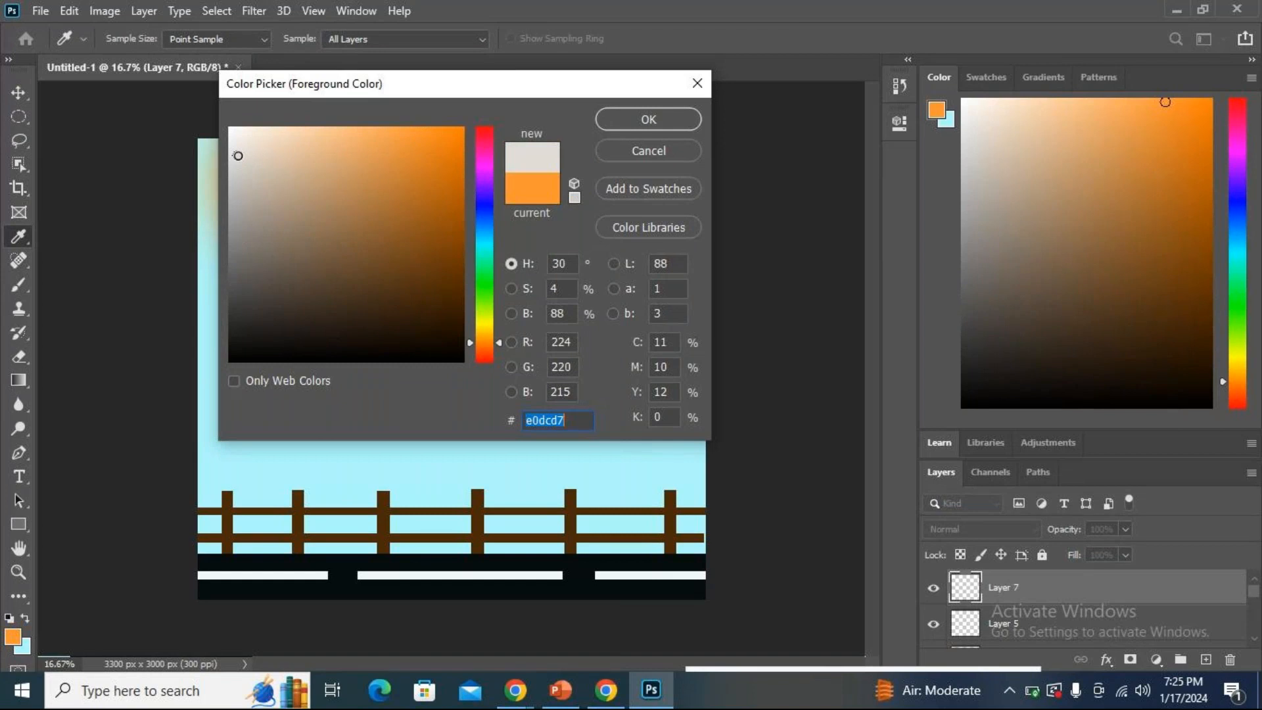
{"action": "left_click", "coordinate": [646, 118]}
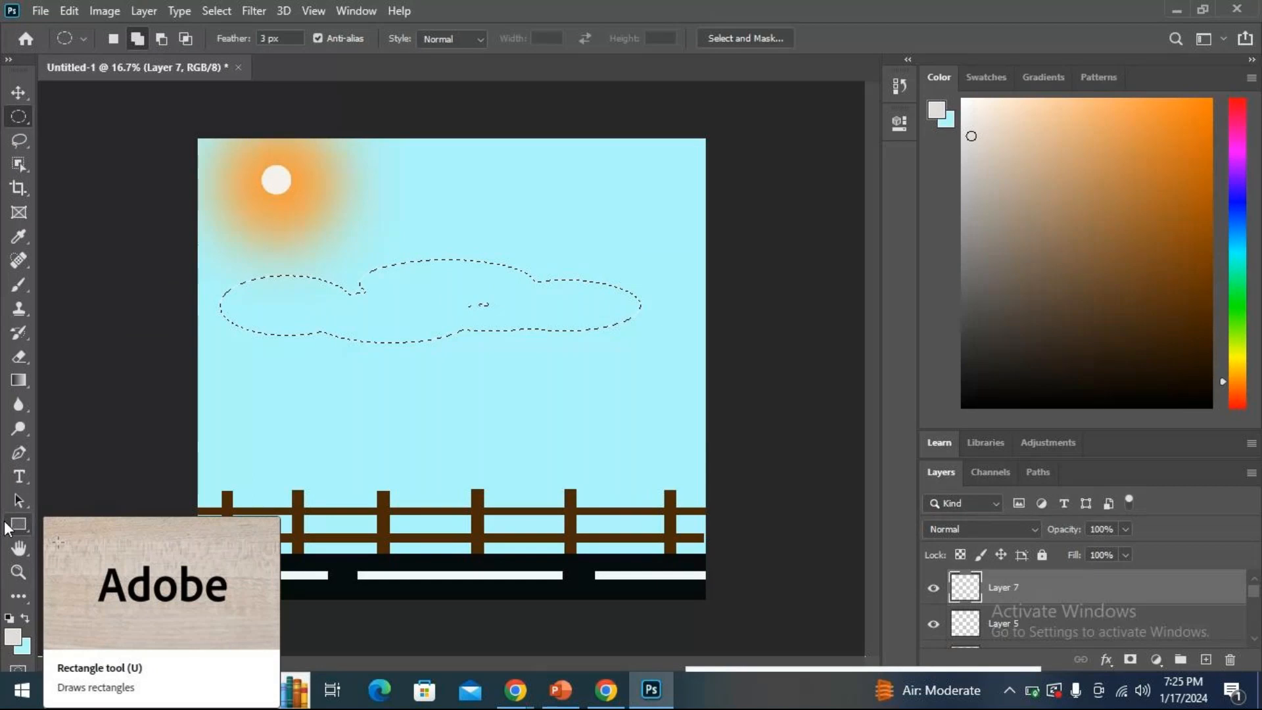
{"action": "key", "text": "alt+BackSpace"}
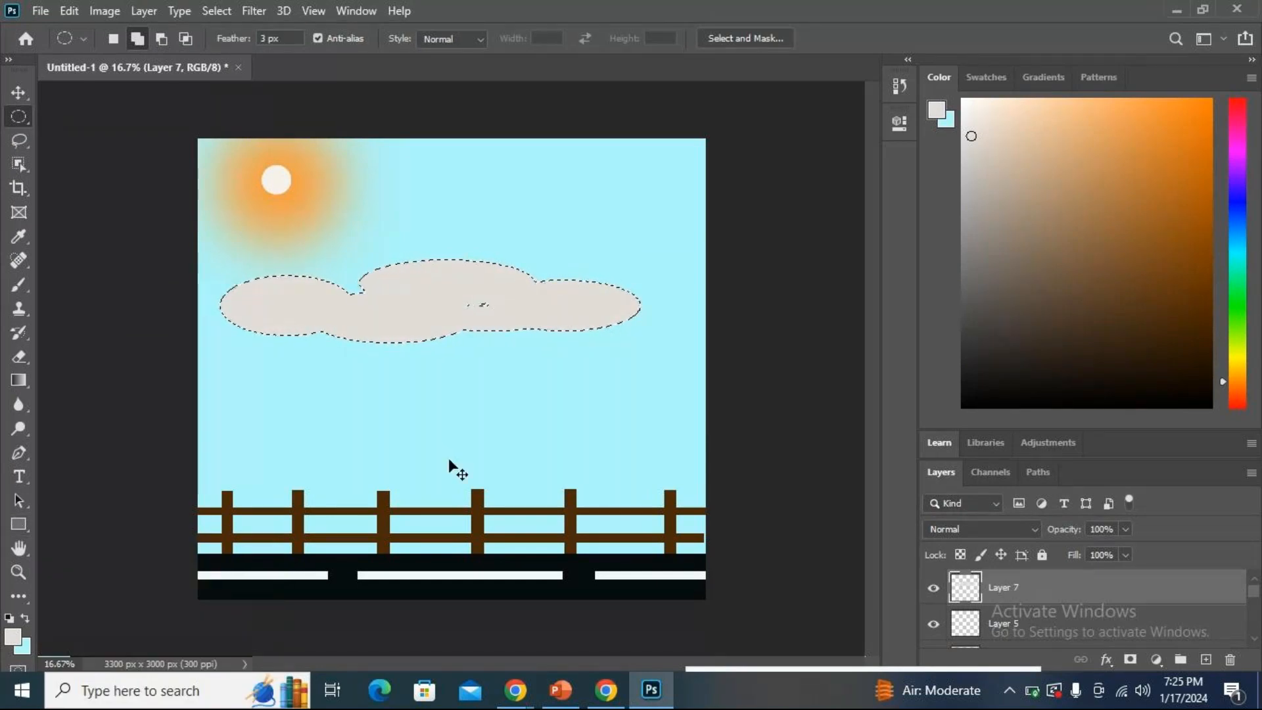
{"action": "key", "text": "ctrl+d"}
Scale the grey cloud to about 46.5%, rotate it about 2.8° and place it across the lower part of the sun's glow.
{"action": "key", "text": "ctrl+t"}
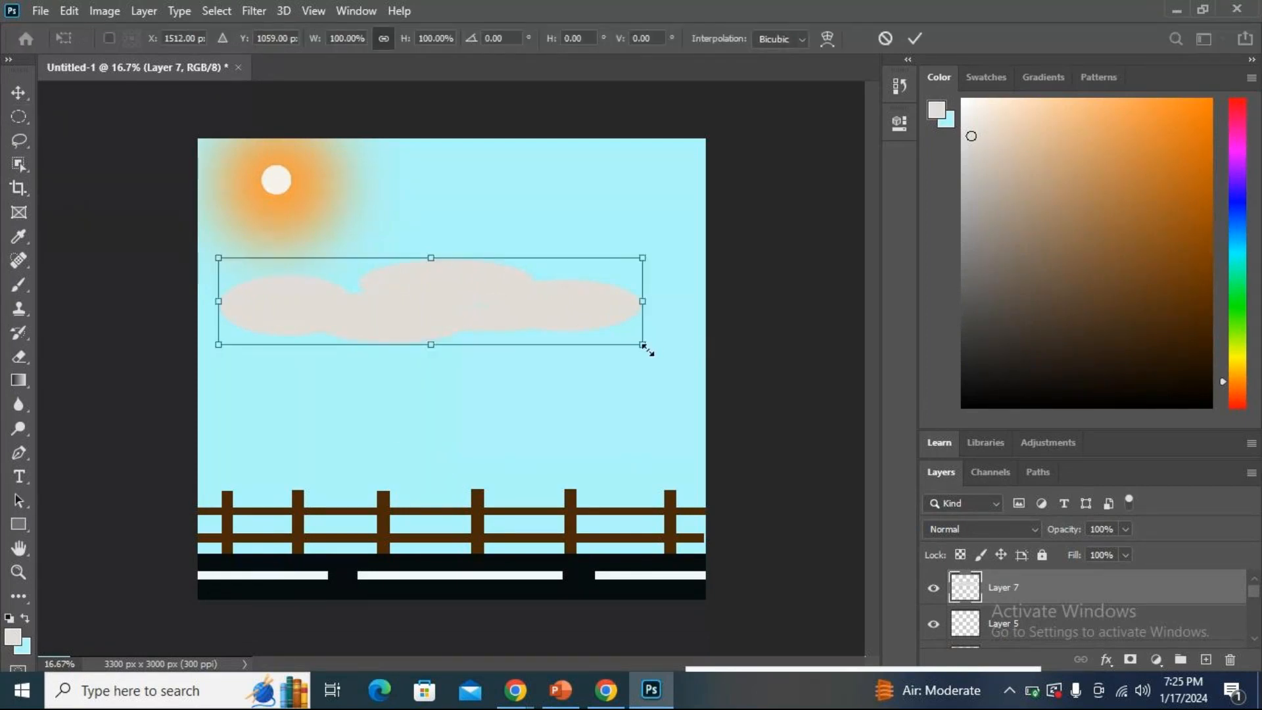
{"action": "left_click_drag", "start_coordinate": [643, 344], "coordinate": [416, 301]}
{"action": "left_click_drag", "start_coordinate": [353, 277], "coordinate": [341, 235]}
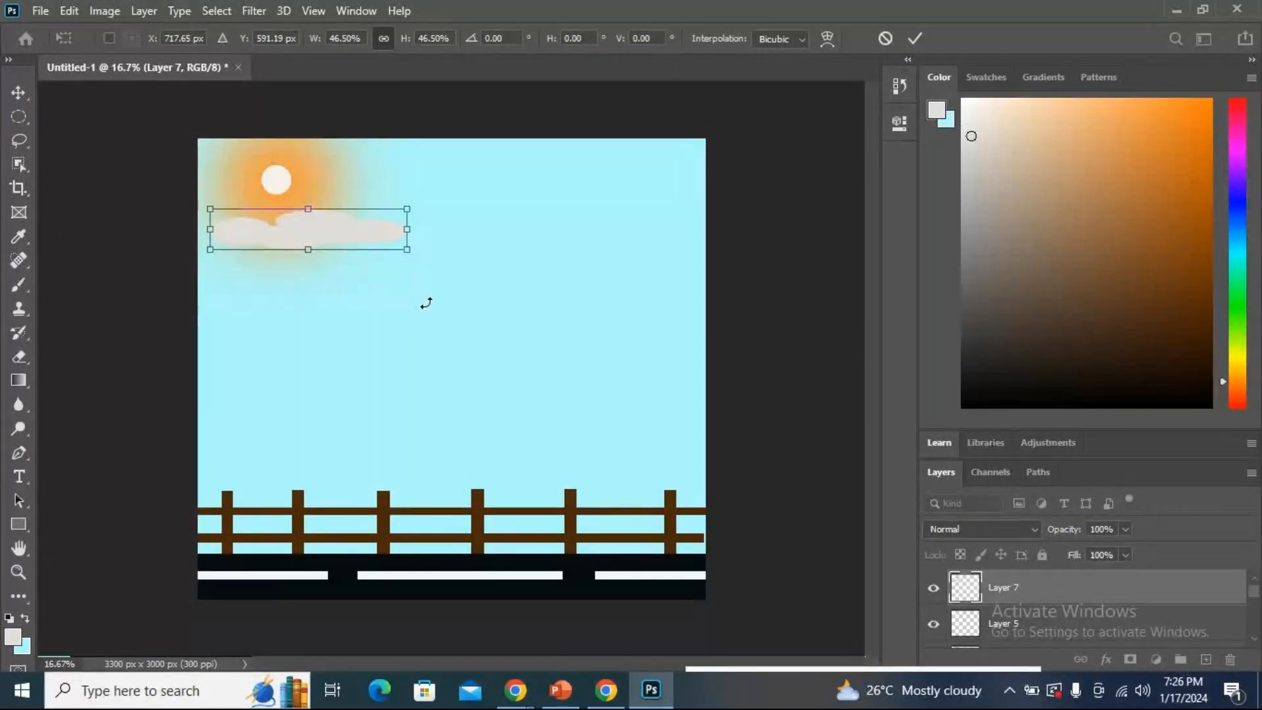
{"action": "mouse_move", "coordinate": [436, 287]}
{"action": "left_mouse_down"}
{"action": "mouse_move", "coordinate": [392, 342]}
{"action": "mouse_move", "coordinate": [238, 387]}
{"action": "mouse_move", "coordinate": [409, 366]}
{"action": "mouse_move", "coordinate": [416, 285]}
{"action": "mouse_move", "coordinate": [421, 298]}
{"action": "left_mouse_up"}
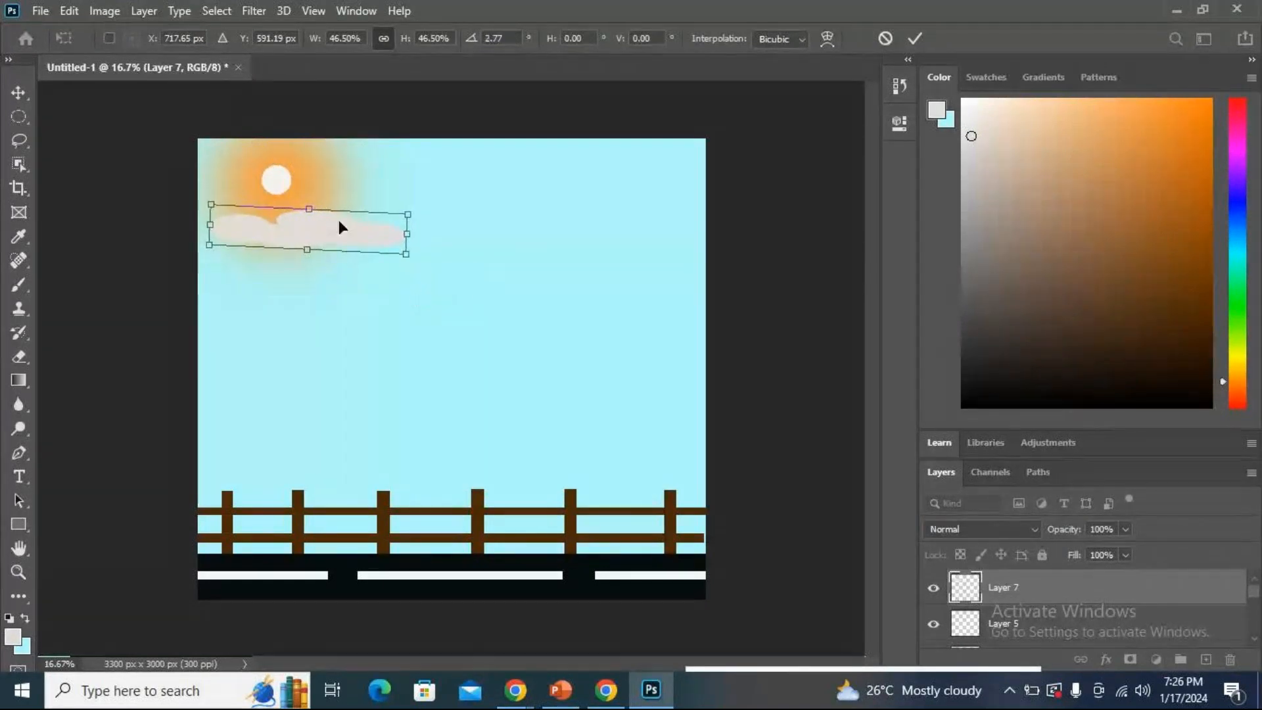
{"action": "left_click_drag", "start_coordinate": [340, 221], "coordinate": [313, 232]}
{"action": "left_click_drag", "start_coordinate": [313, 231], "coordinate": [311, 223]}
{"action": "key", "text": "Return"}
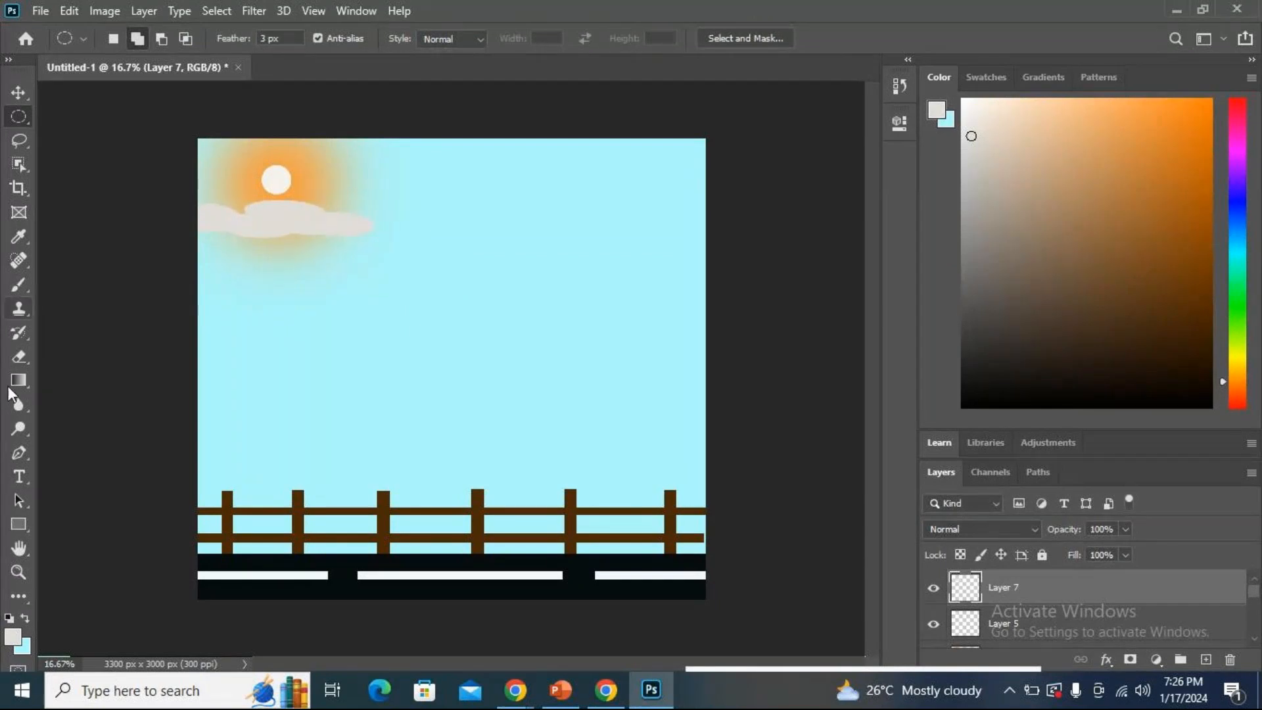
Try outlining two clouds with overlapping ellipses, subtract an ellipse from the upper outline and discard the selection.
{"action": "left_click_drag", "start_coordinate": [234, 293], "coordinate": [392, 325]}
{"action": "left_click_drag", "start_coordinate": [330, 269], "coordinate": [489, 306]}
{"action": "left_click_drag", "start_coordinate": [387, 297], "coordinate": [642, 318]}
{"action": "left_click_drag", "start_coordinate": [487, 306], "coordinate": [656, 345]}
{"action": "left_click_drag", "start_coordinate": [267, 388], "coordinate": [393, 416]}
{"action": "left_click_drag", "start_coordinate": [339, 380], "coordinate": [496, 421]}
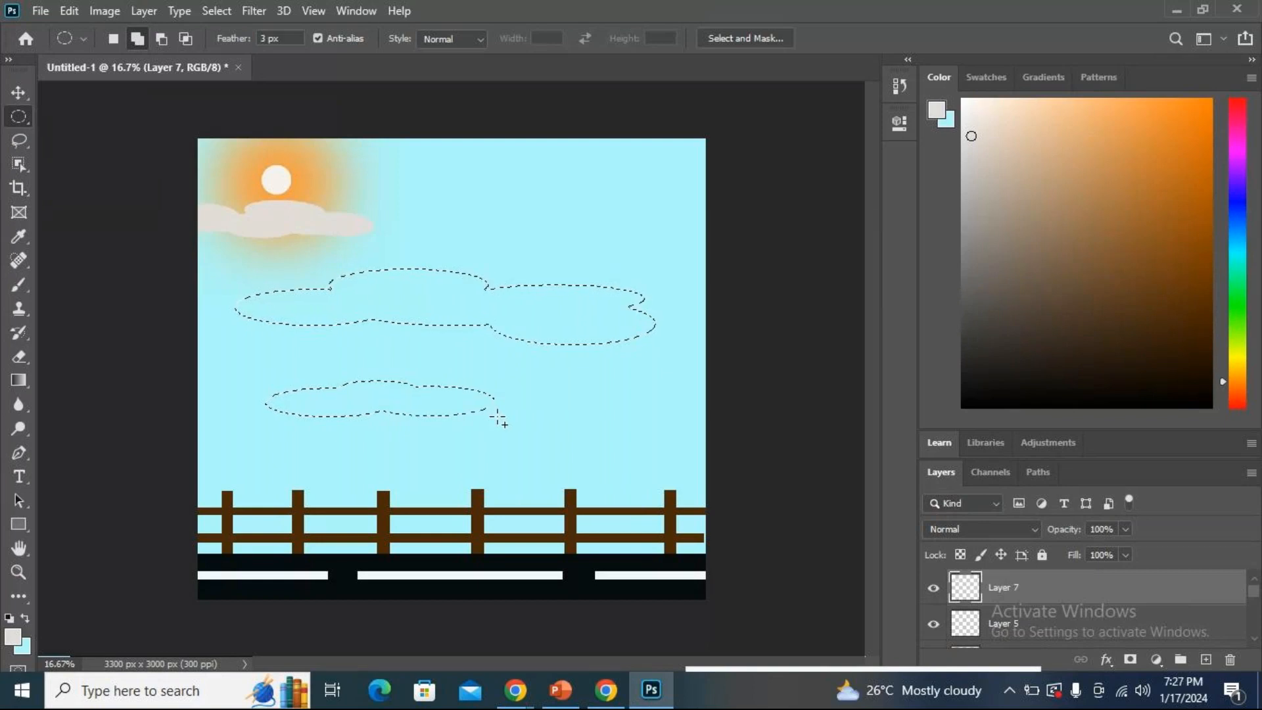
{"action": "left_click", "coordinate": [161, 38]}
{"action": "left_click_drag", "start_coordinate": [359, 239], "coordinate": [569, 322]}
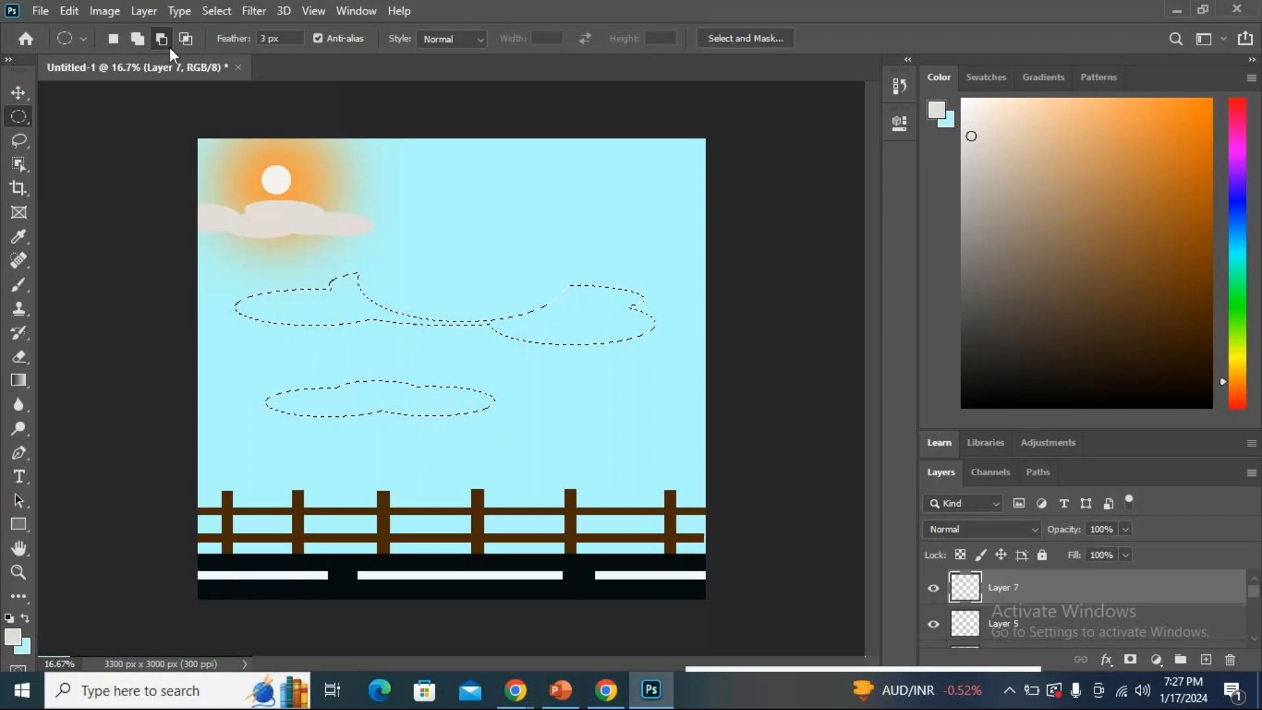
{"action": "key", "text": "ctrl+d"}
Build a wide cloud selection from overlapping ellipses across the middle of the sky and add a new layer for it.
{"action": "left_click_drag", "start_coordinate": [223, 314], "coordinate": [397, 366]}
{"action": "left_click_drag", "start_coordinate": [341, 304], "coordinate": [525, 360]}
{"action": "left_click", "coordinate": [139, 40]}
{"action": "left_click_drag", "start_coordinate": [327, 317], "coordinate": [504, 362]}
{"action": "left_click_drag", "start_coordinate": [424, 316], "coordinate": [575, 357]}
{"action": "left_click_drag", "start_coordinate": [506, 294], "coordinate": [618, 342]}
{"action": "left_click_drag", "start_coordinate": [371, 328], "coordinate": [654, 378]}
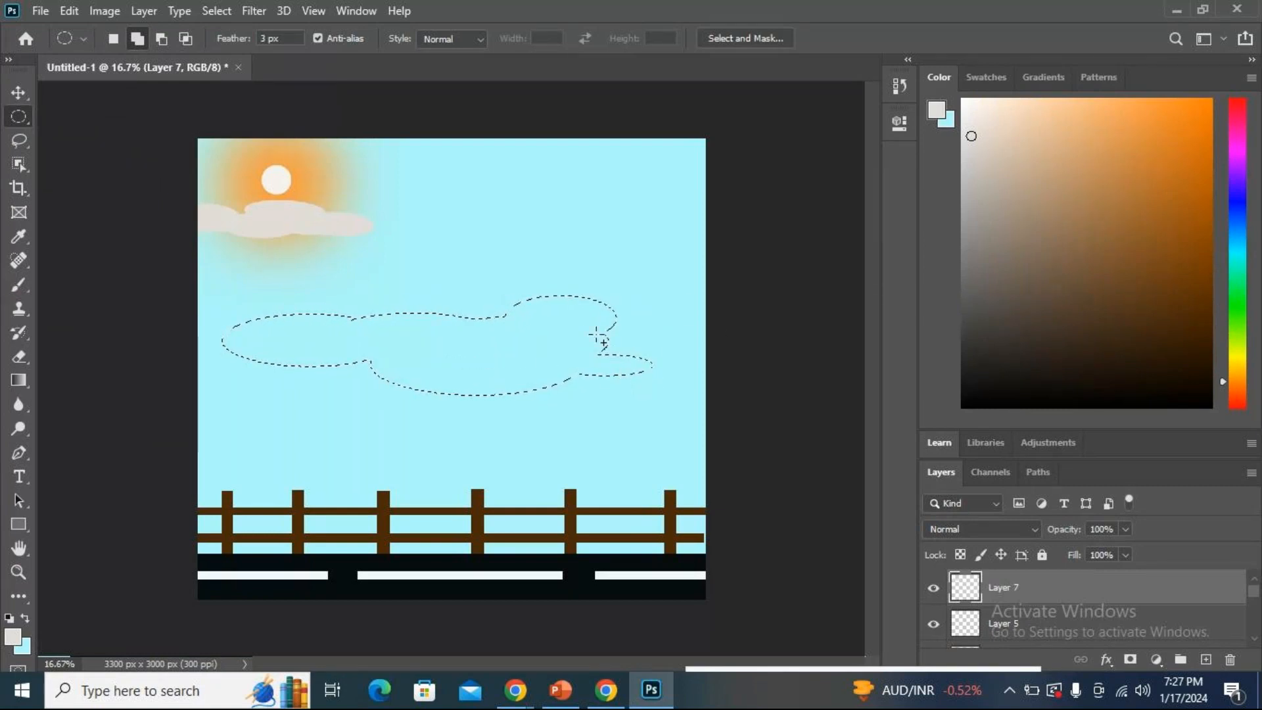
{"action": "left_click_drag", "start_coordinate": [585, 326], "coordinate": [700, 356]}
{"action": "scroll", "coordinate": [1058, 608], "scroll_direction": "down", "scroll_amount": 2}
{"action": "scroll", "coordinate": [1058, 608], "scroll_direction": "down", "scroll_amount": 3}
{"action": "scroll", "coordinate": [1058, 608], "scroll_direction": "up", "scroll_amount": 5}
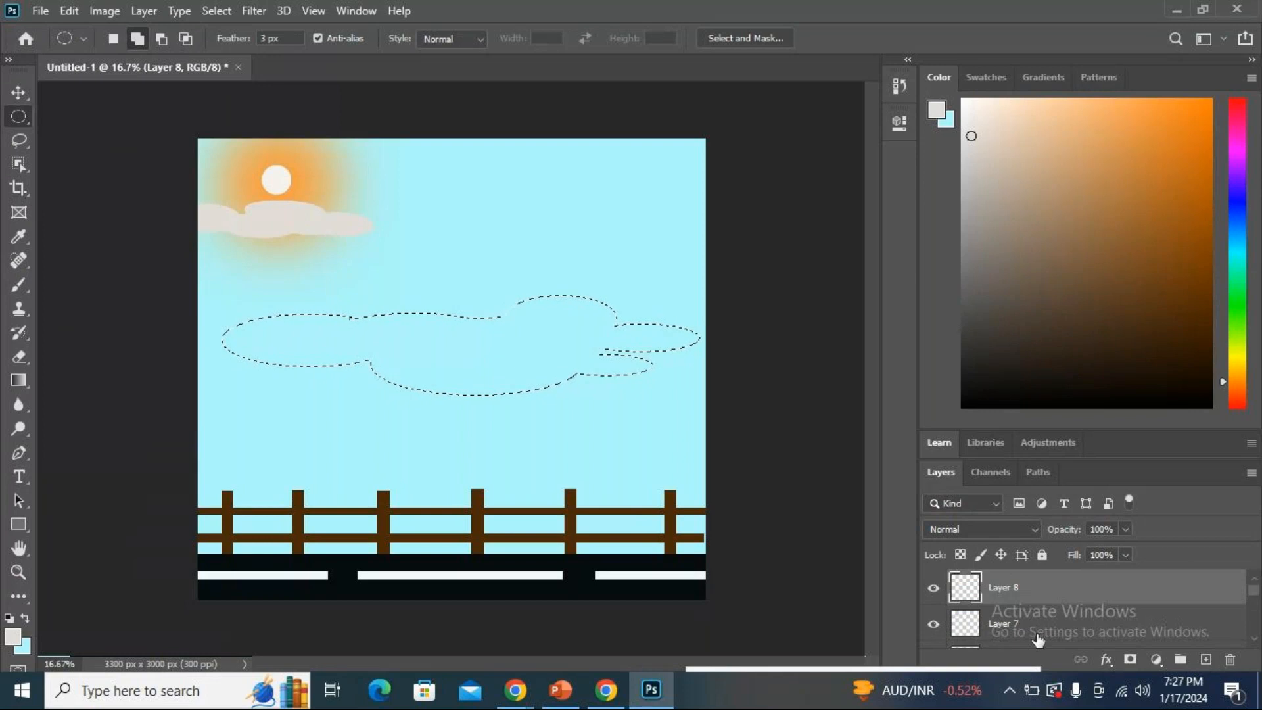
{"action": "scroll", "coordinate": [1042, 621], "scroll_direction": "down", "scroll_amount": 5}
{"action": "scroll", "coordinate": [1039, 623], "scroll_direction": "up", "scroll_amount": 1}
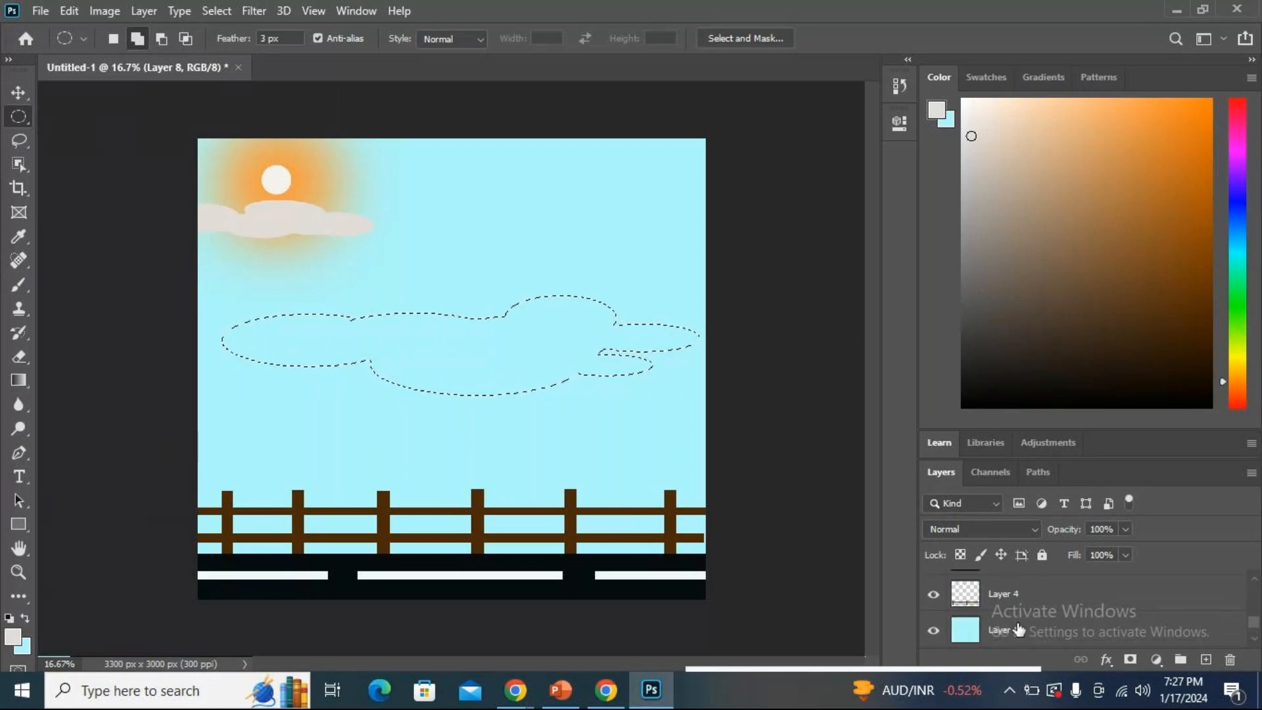
{"action": "right_click", "coordinate": [1018, 629]}
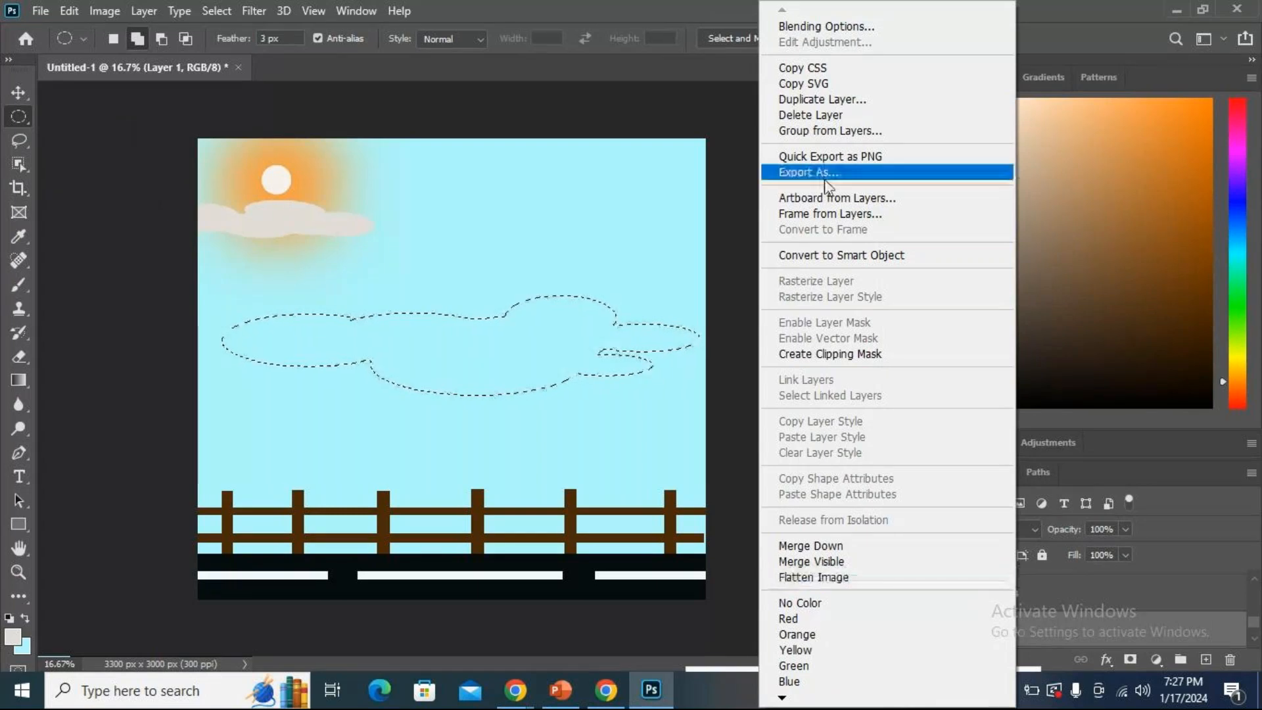
{"action": "left_click", "coordinate": [836, 198]}
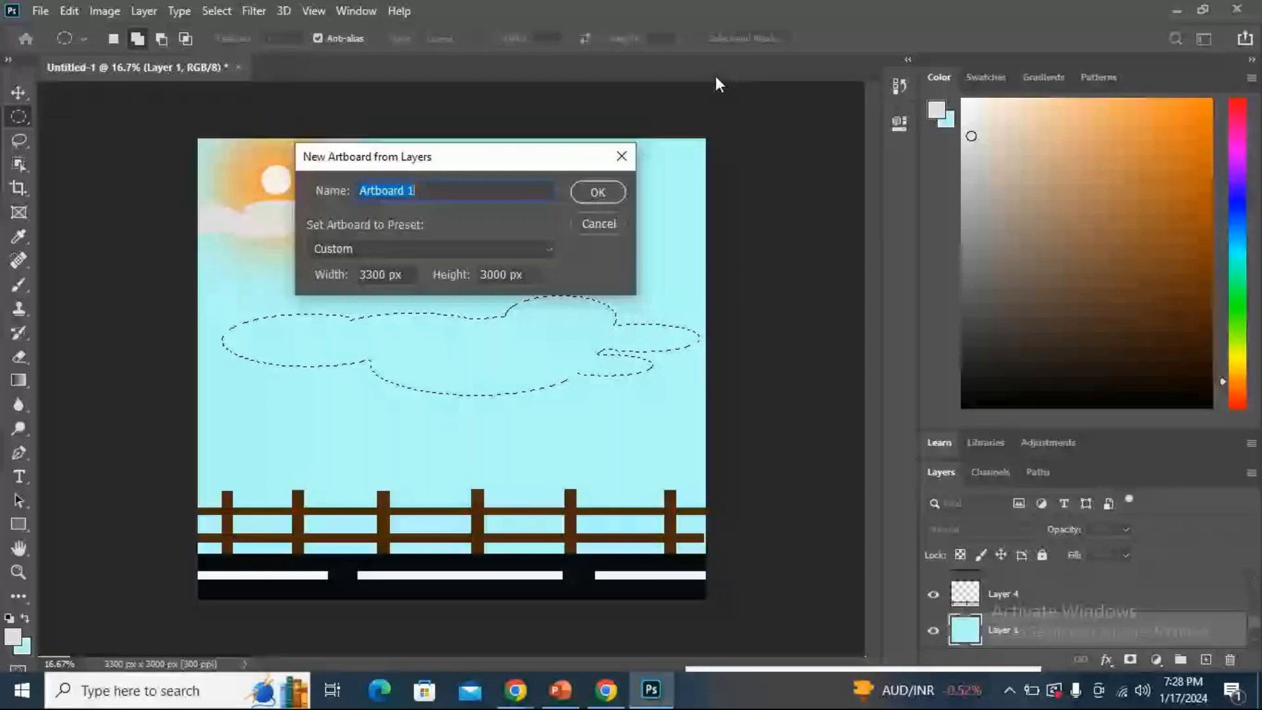
{"action": "key", "text": "Escape"}
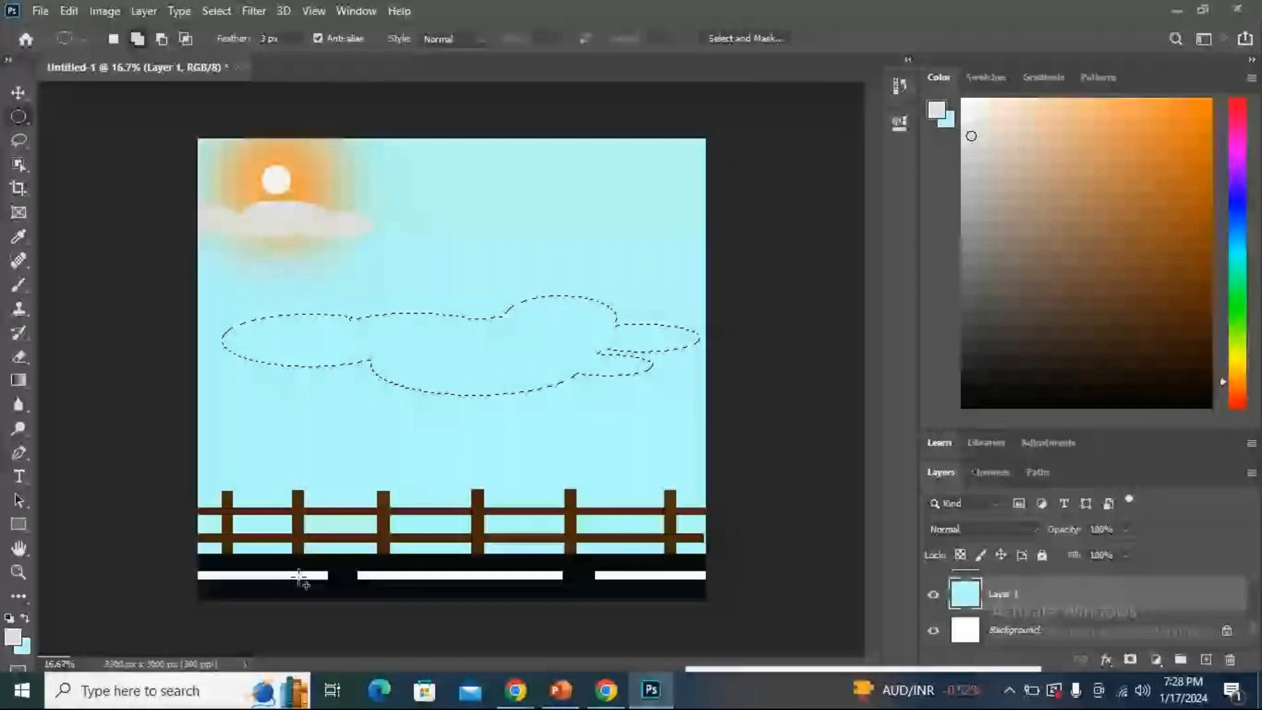
{"action": "key", "text": "ctrl+shift+alt+n"}
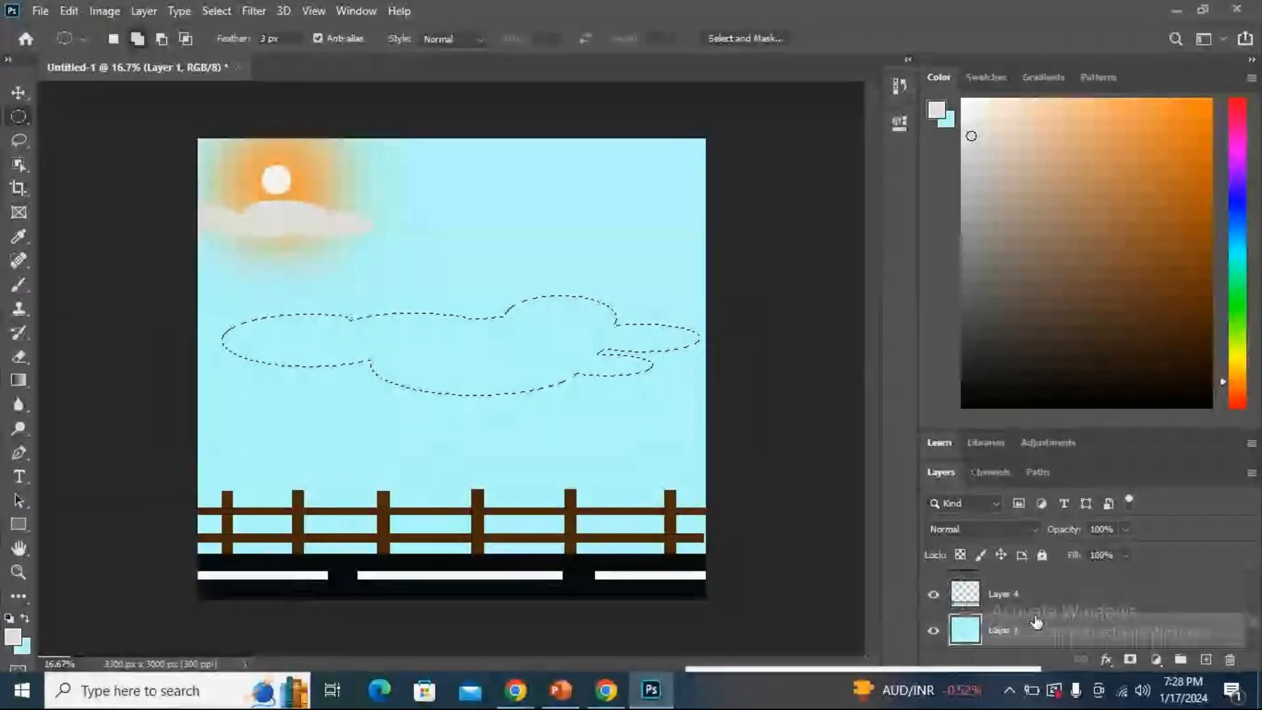
{"action": "scroll", "coordinate": [1036, 623], "scroll_direction": "up", "scroll_amount": 1}
{"action": "scroll", "coordinate": [1035, 622], "scroll_direction": "up", "scroll_amount": 1}
{"action": "left_click", "coordinate": [1010, 635]}
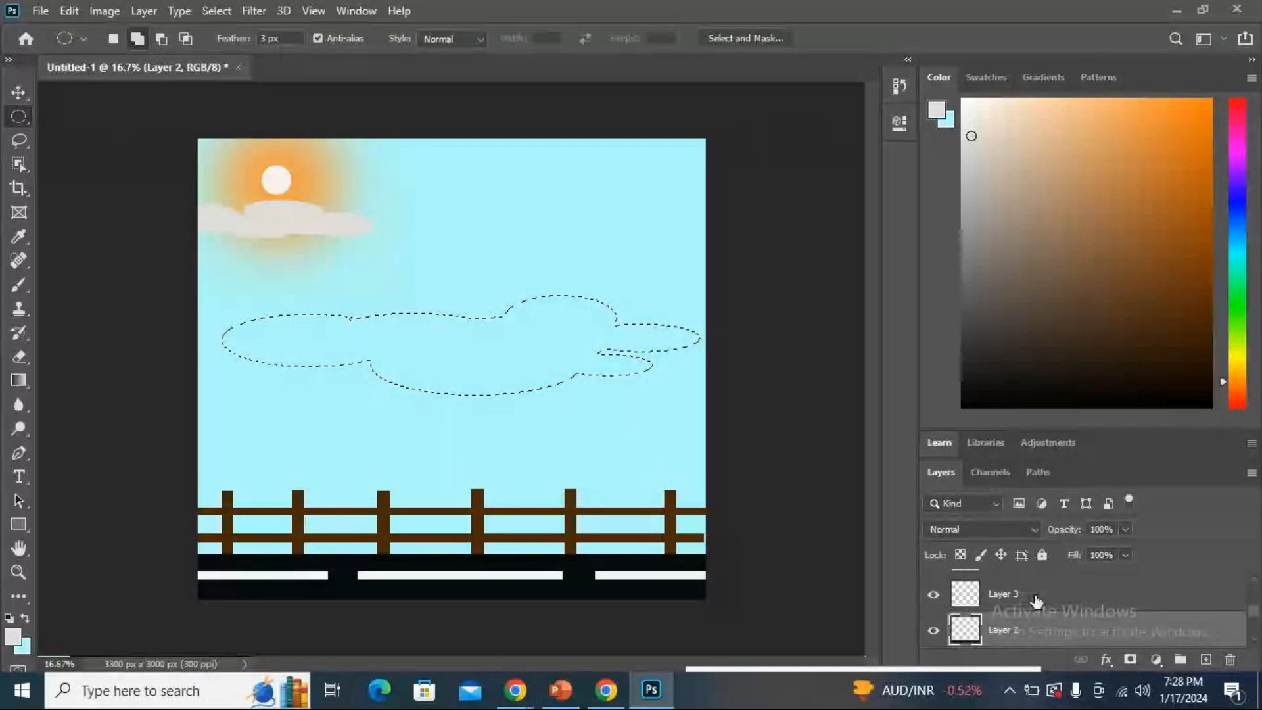
{"action": "right_click", "coordinate": [1038, 635]}
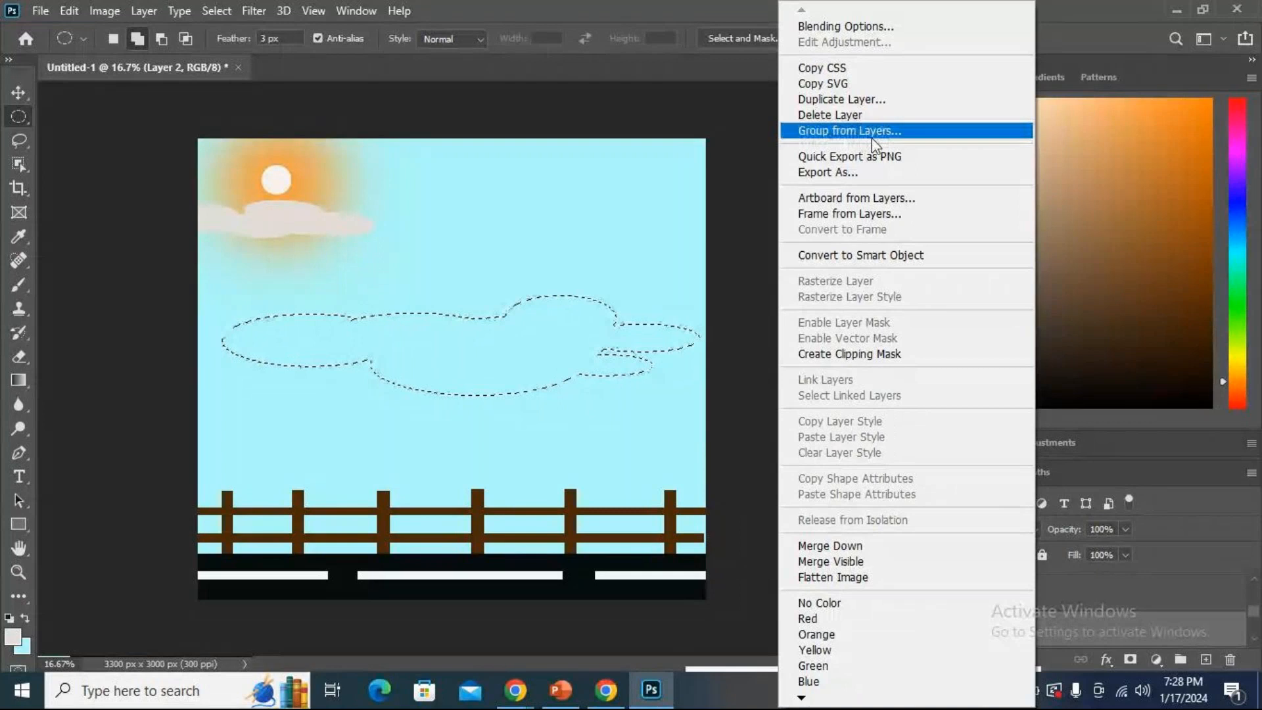
{"action": "left_click", "coordinate": [757, 262]}
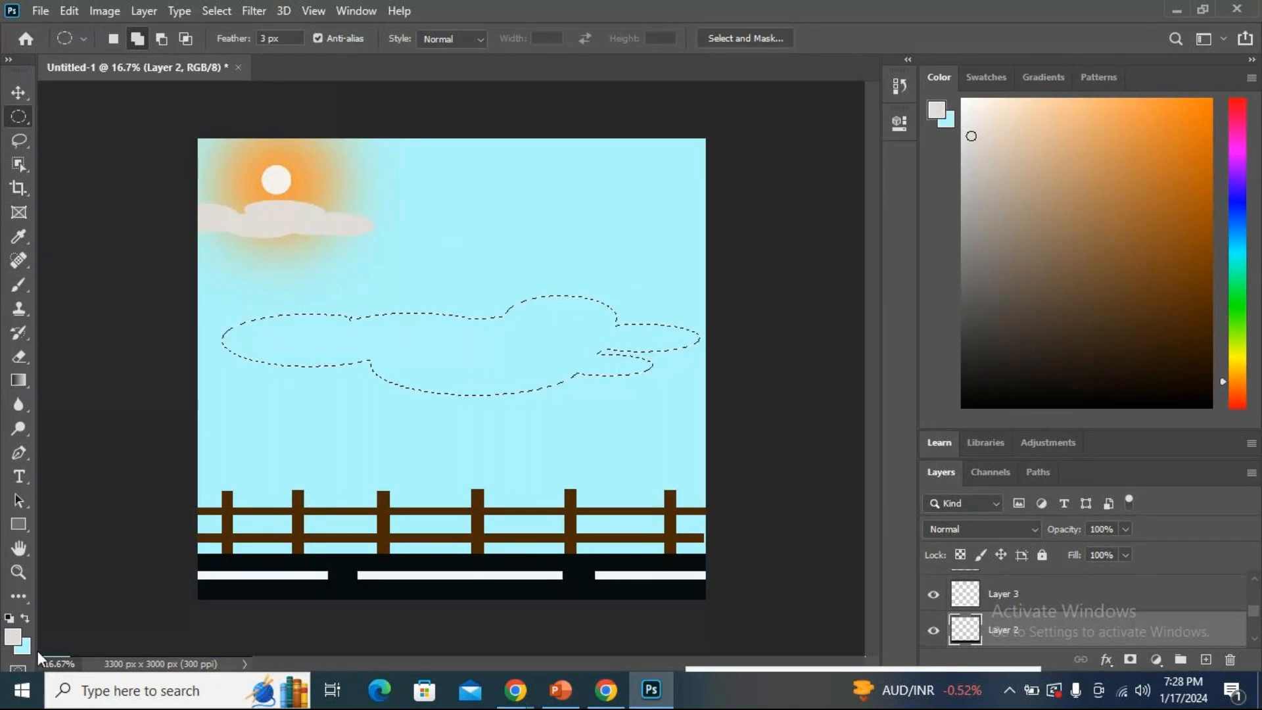
Set the foreground color to #ece8e4, fill the cloud selection with it on Layer 8 and deselect.
{"action": "left_click", "coordinate": [14, 636]}
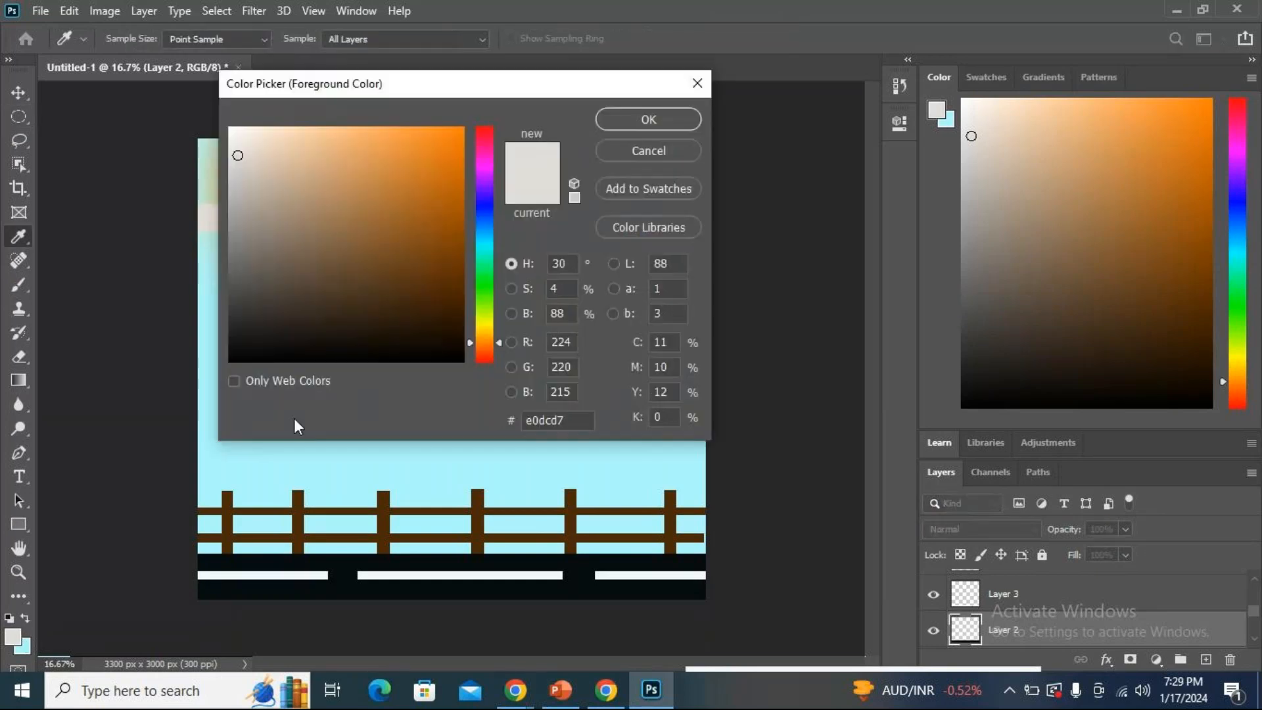
{"action": "left_click", "coordinate": [237, 143]}
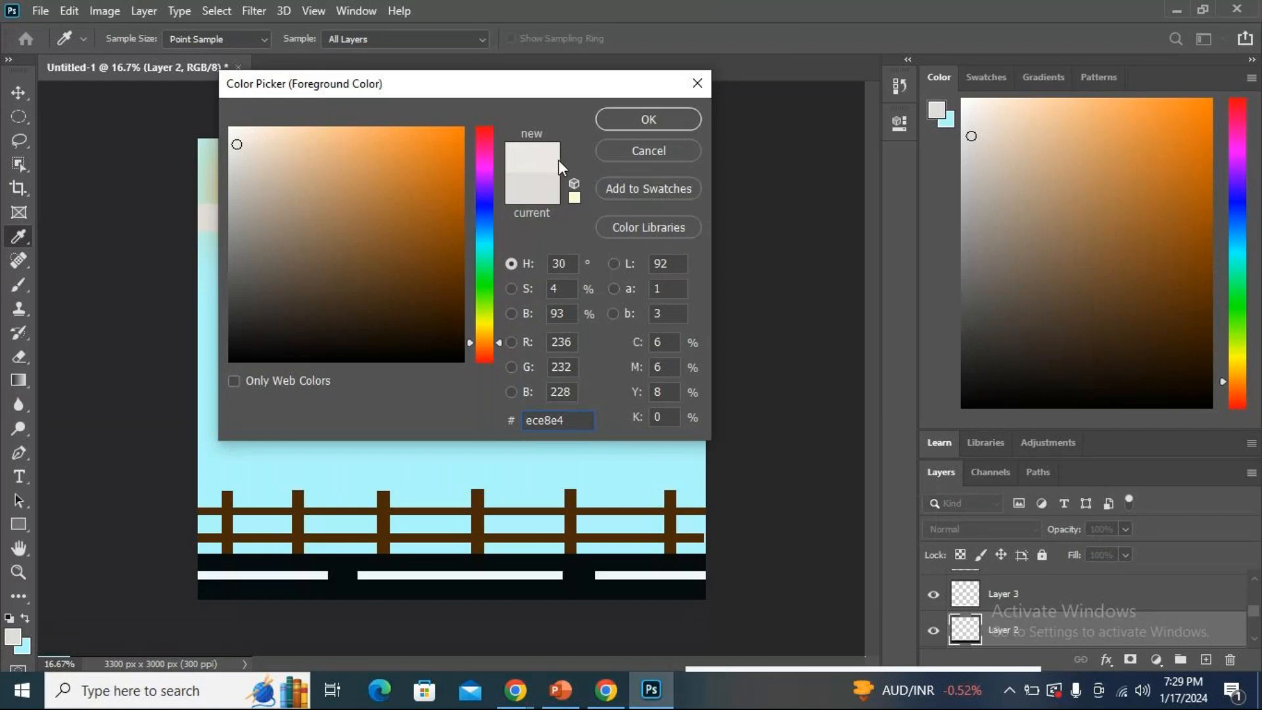
{"action": "left_click", "coordinate": [647, 119]}
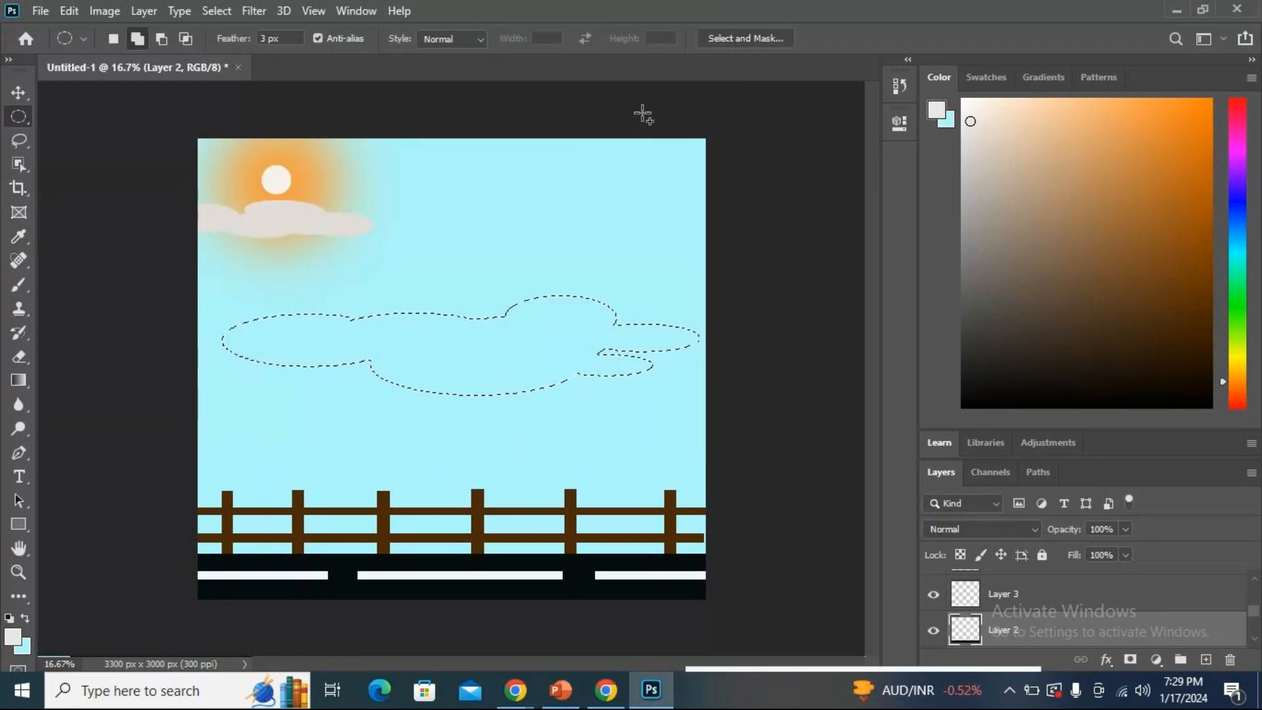
{"action": "key", "text": "alt"}
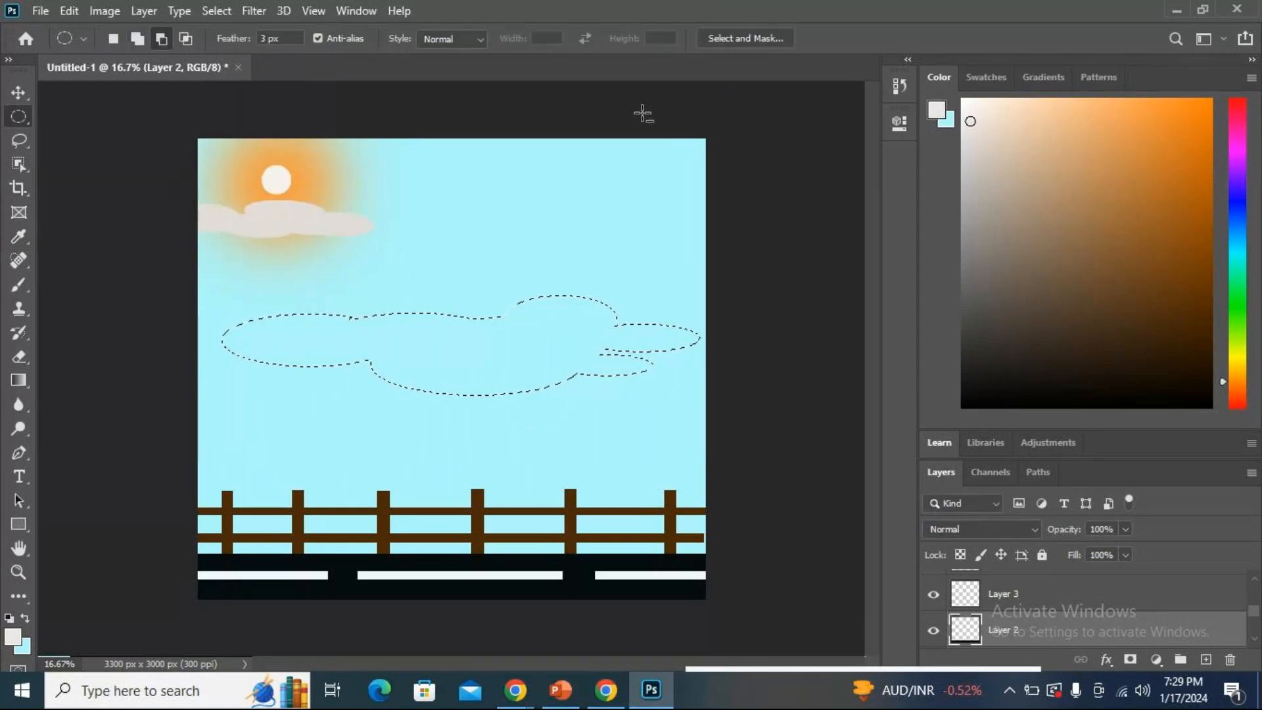
{"action": "key", "text": "shift"}
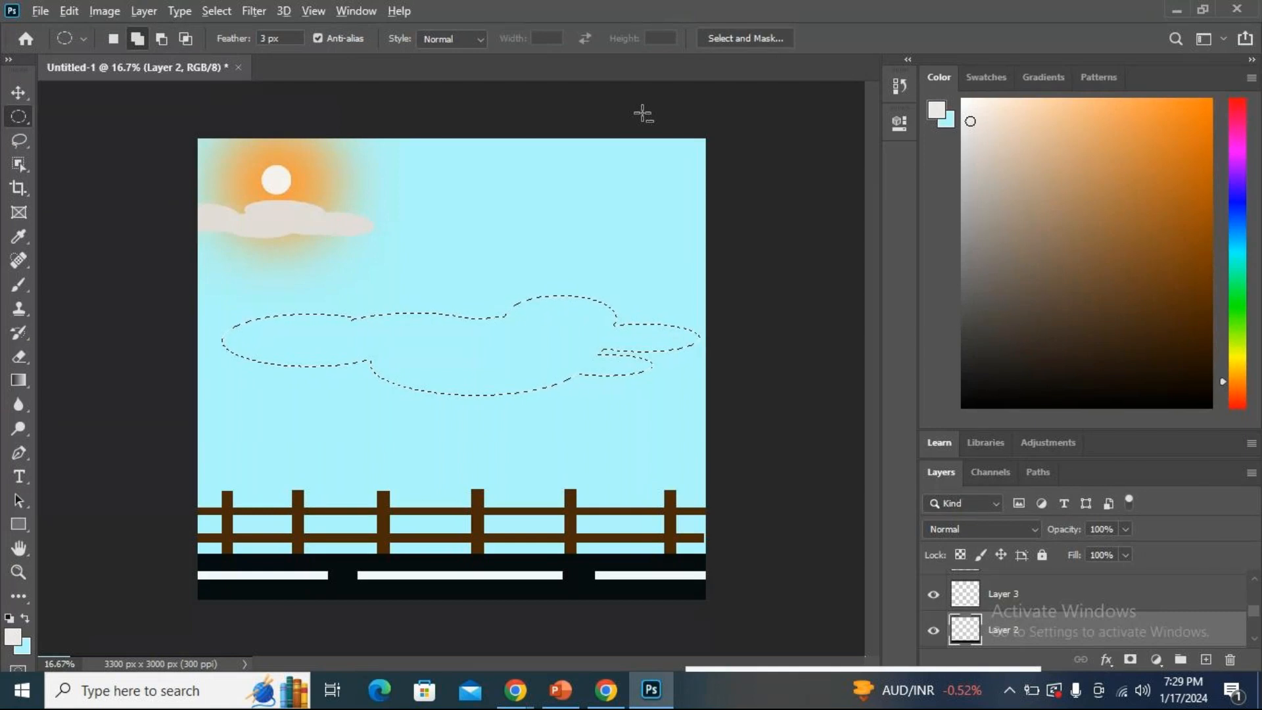
{"action": "key", "text": "alt+BackSpace"}
{"action": "scroll", "coordinate": [1002, 631], "scroll_direction": "up", "scroll_amount": 3}
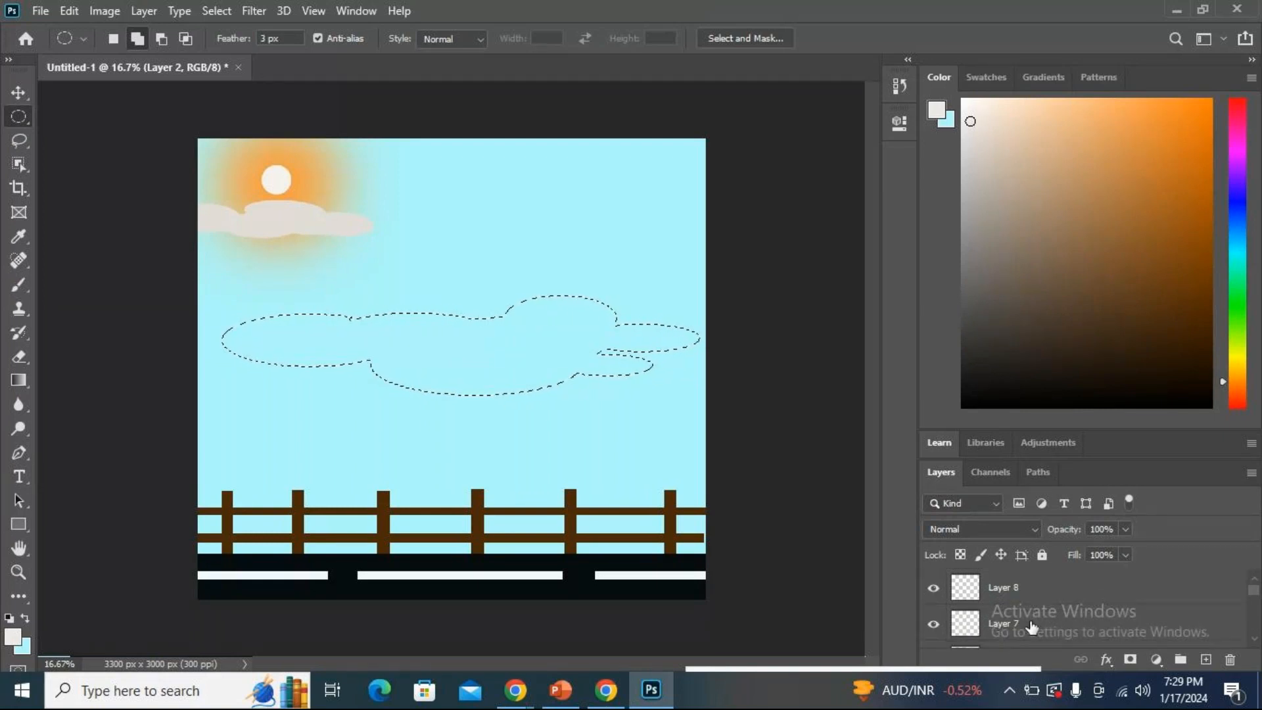
{"action": "left_click", "coordinate": [1004, 589]}
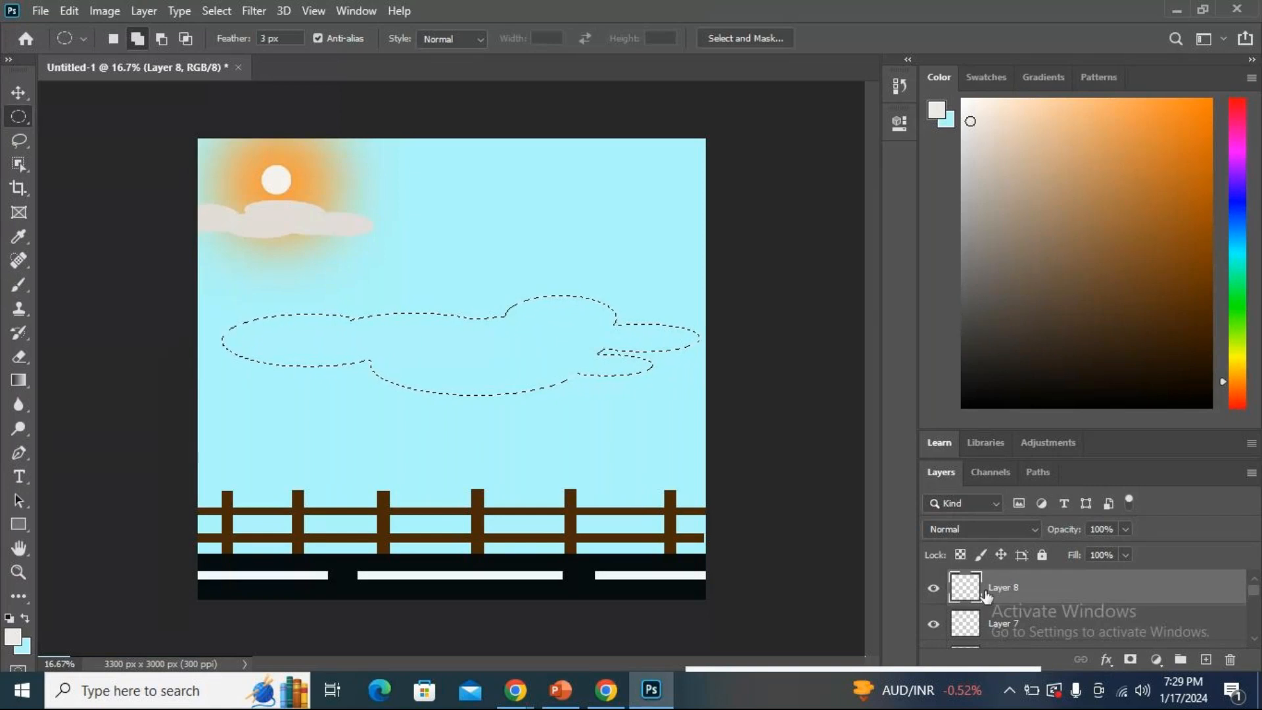
{"action": "key", "text": "alt+BackSpace"}
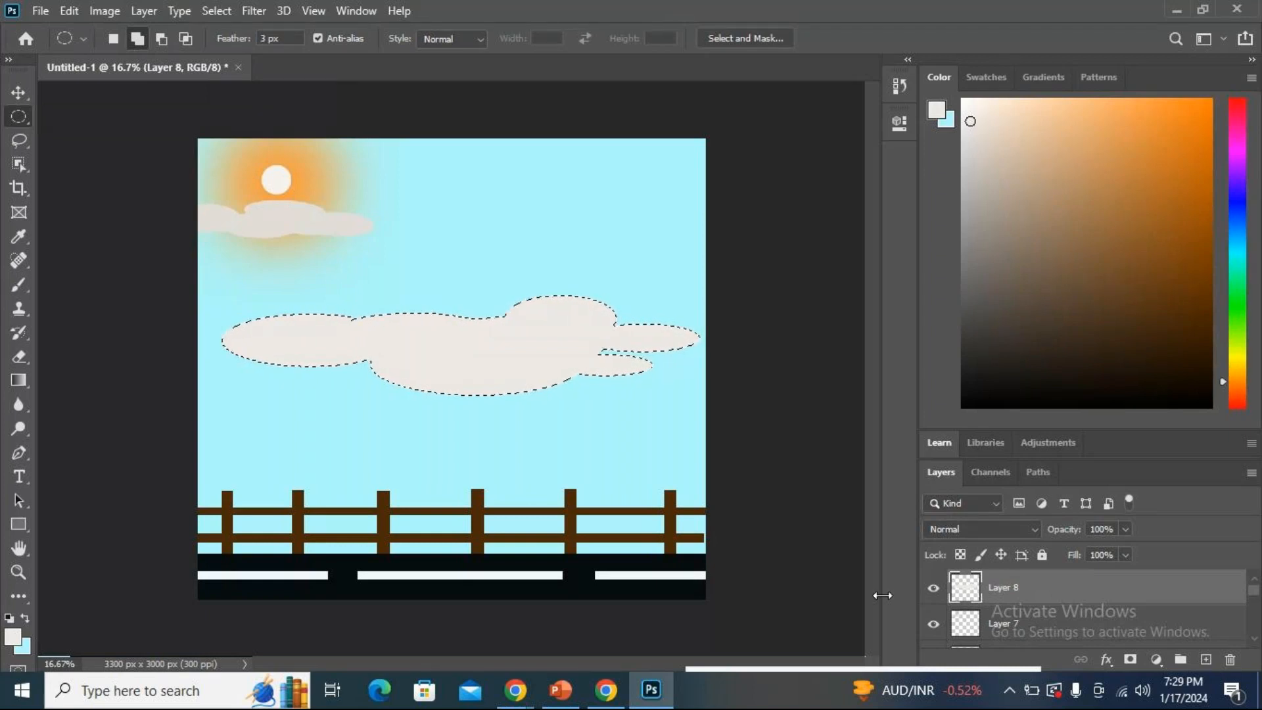
{"action": "key", "text": "ctrl+d"}
Scale the new cloud to about 37%, rotate it about -7° and place it overlapping the right end of the first cloud.
{"action": "key", "text": "ctrl+t"}
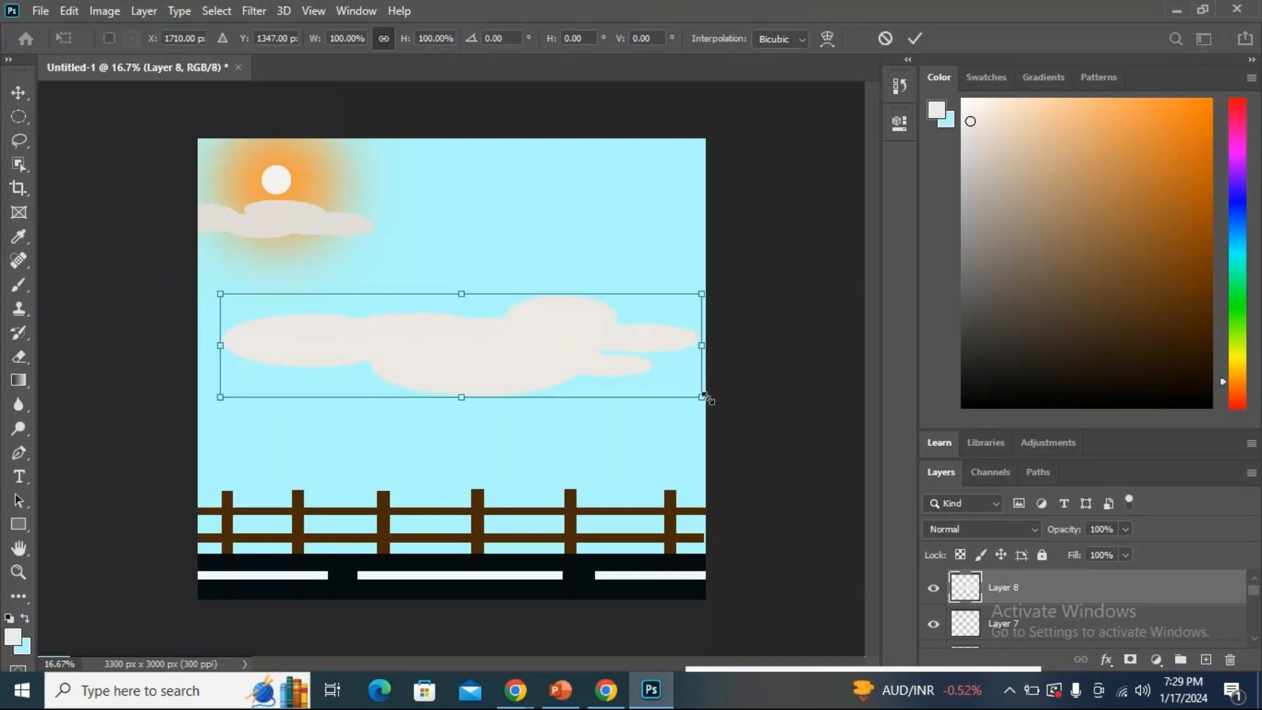
{"action": "left_click_drag", "start_coordinate": [702, 397], "coordinate": [664, 368]}
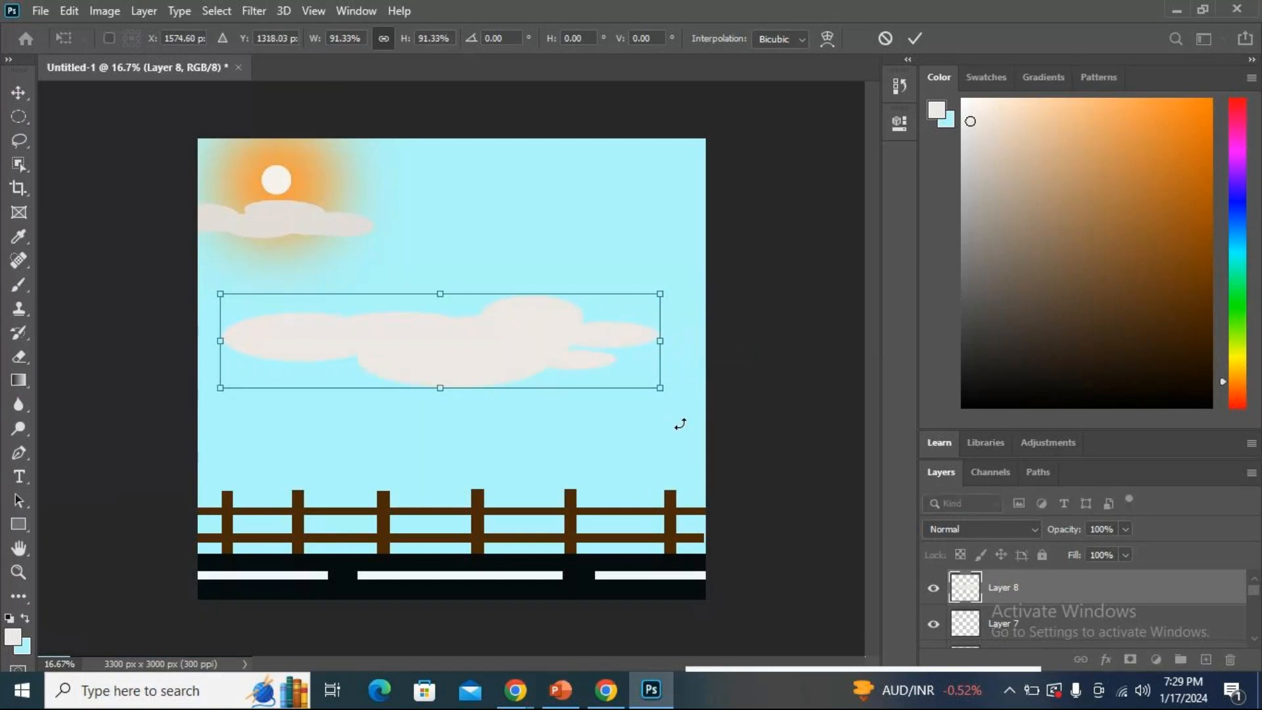
{"action": "left_click_drag", "start_coordinate": [661, 390], "coordinate": [430, 339]}
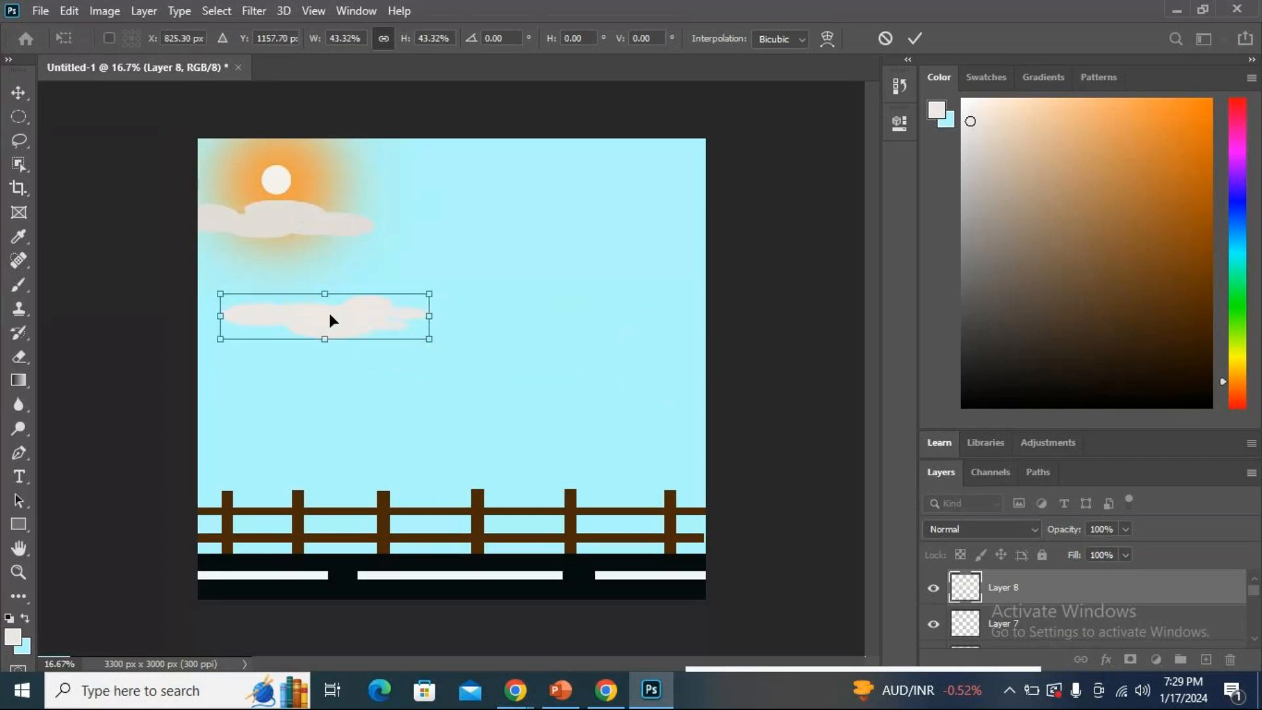
{"action": "left_click_drag", "start_coordinate": [333, 324], "coordinate": [356, 223]}
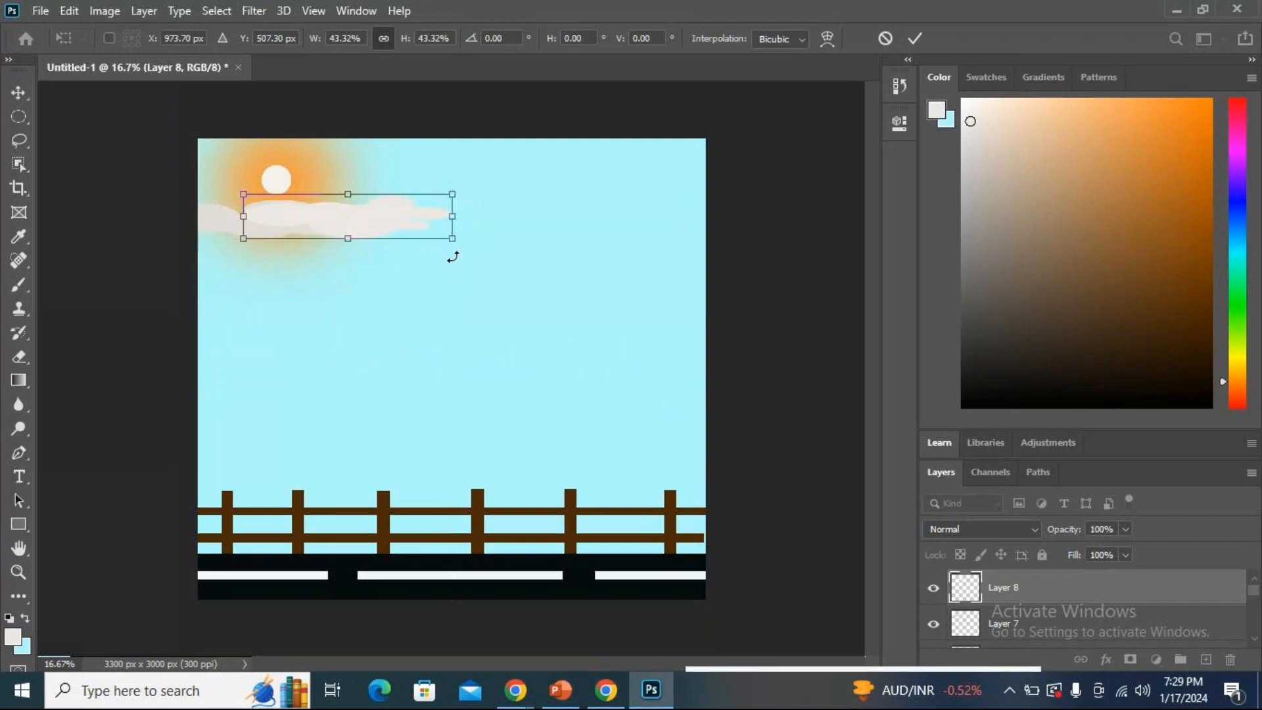
{"action": "left_click_drag", "start_coordinate": [451, 253], "coordinate": [297, 207]}
{"action": "left_click_drag", "start_coordinate": [308, 206], "coordinate": [339, 206]}
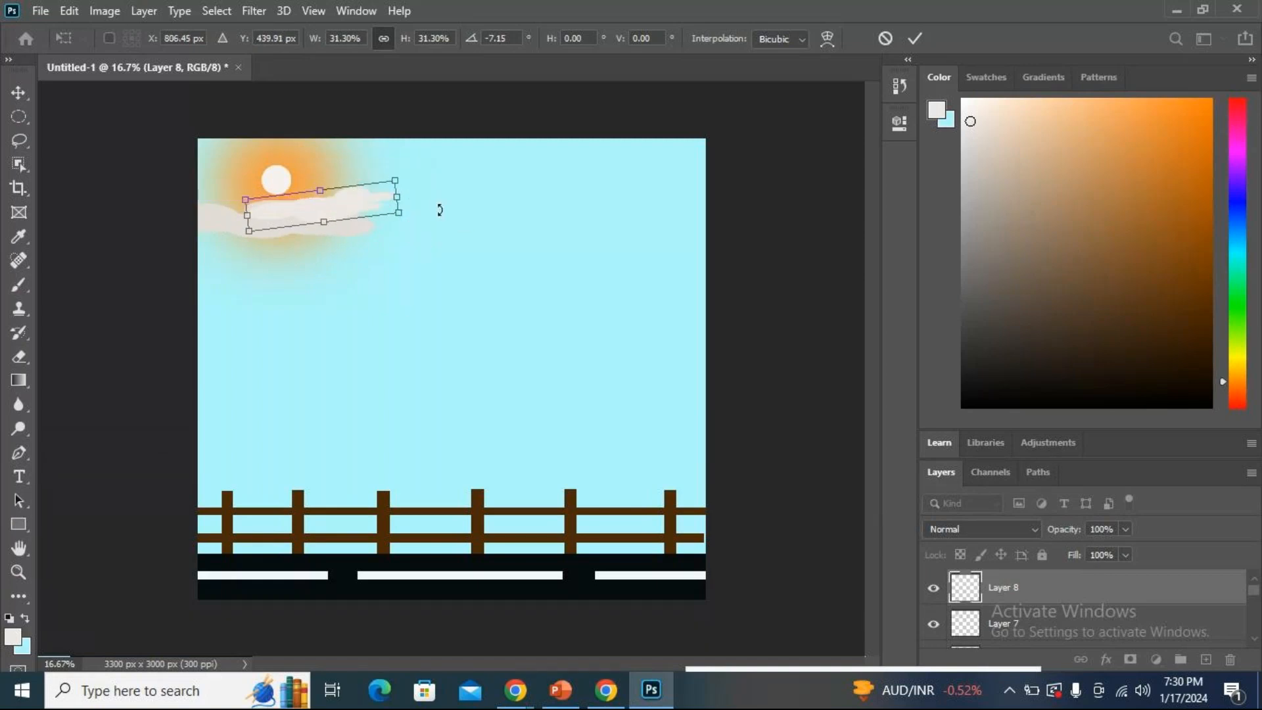
{"action": "left_click_drag", "start_coordinate": [368, 198], "coordinate": [441, 242]}
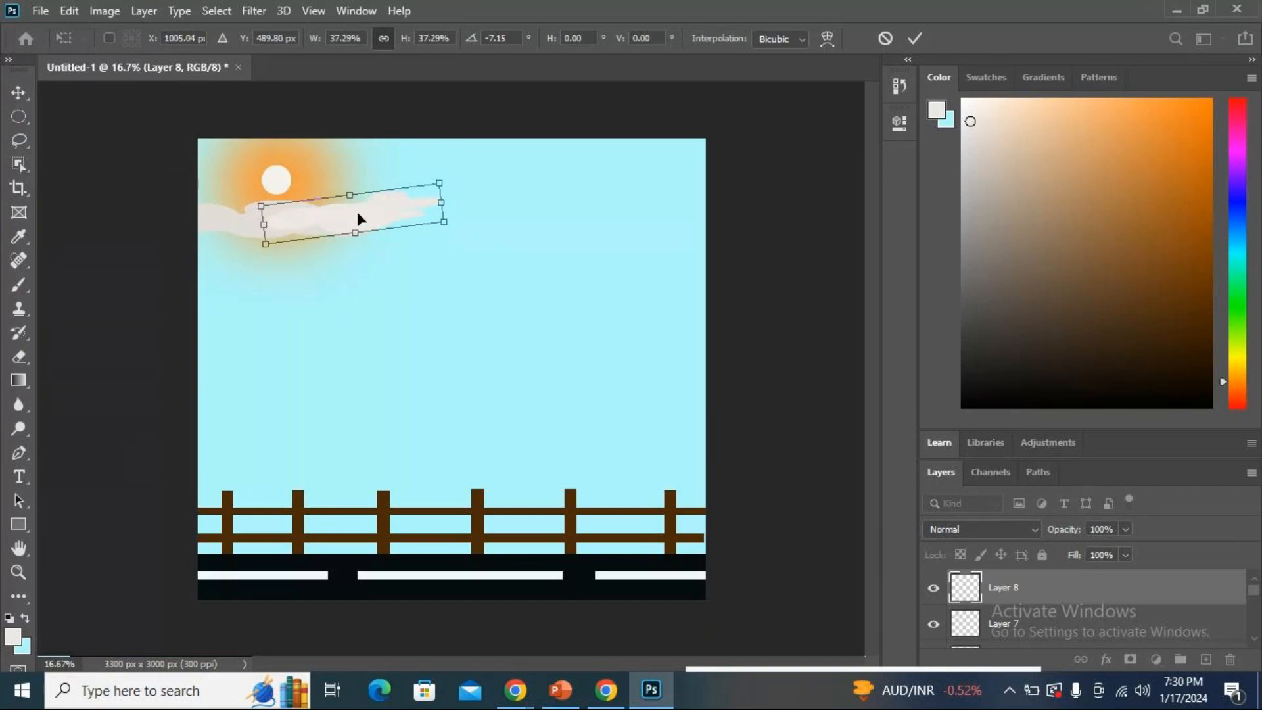
{"action": "key", "text": "Return"}
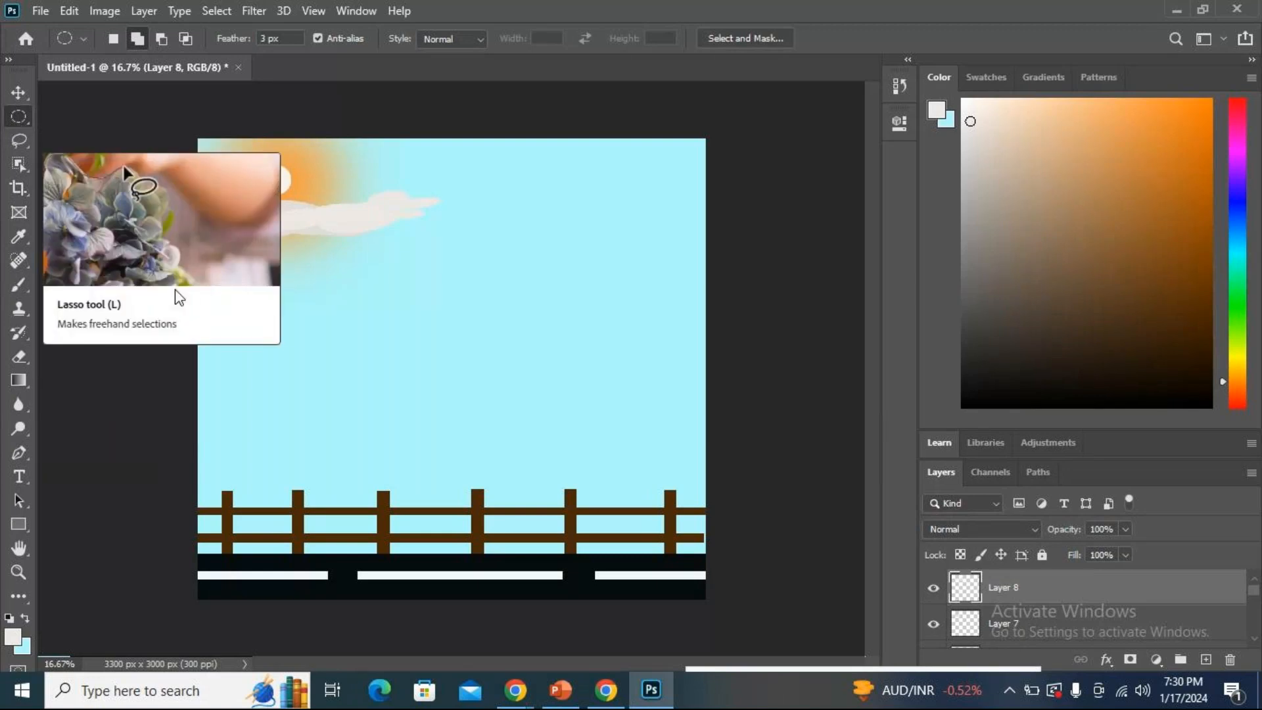
Select three large overlapping ellipses spanning the canvas width below the clouds to form a hill-shaped outline.
{"action": "left_click_drag", "start_coordinate": [172, 239], "coordinate": [335, 584]}
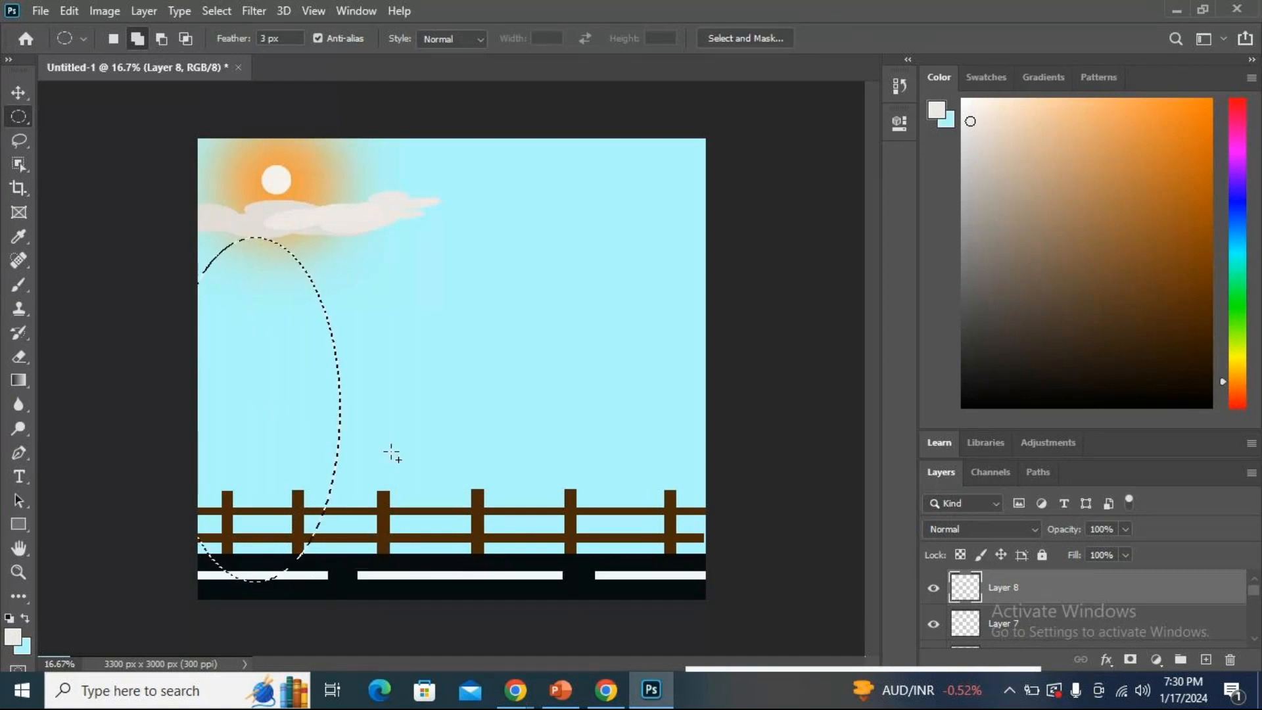
{"action": "left_click_drag", "start_coordinate": [286, 275], "coordinate": [566, 588]}
{"action": "left_click_drag", "start_coordinate": [552, 280], "coordinate": [824, 641]}
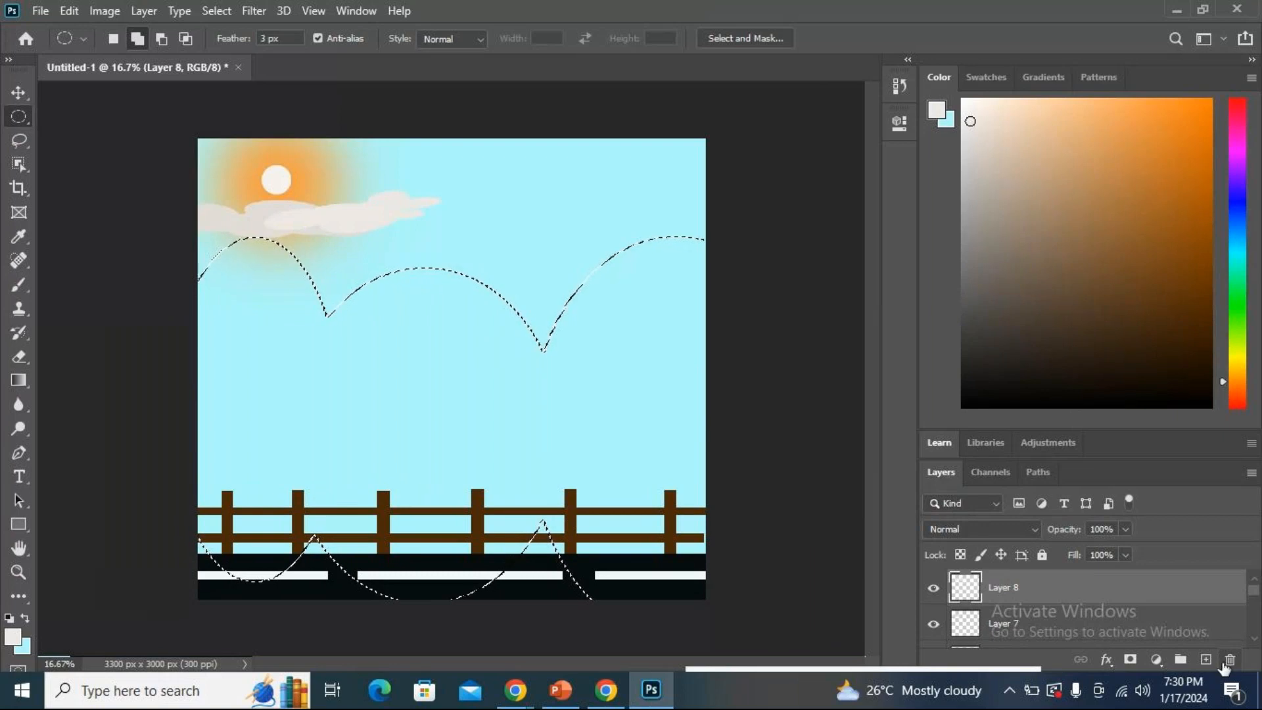
Add a new layer, fill the three-ellipse hill selection with light green #7bf878 and deselect.
{"action": "left_click", "coordinate": [1206, 659]}
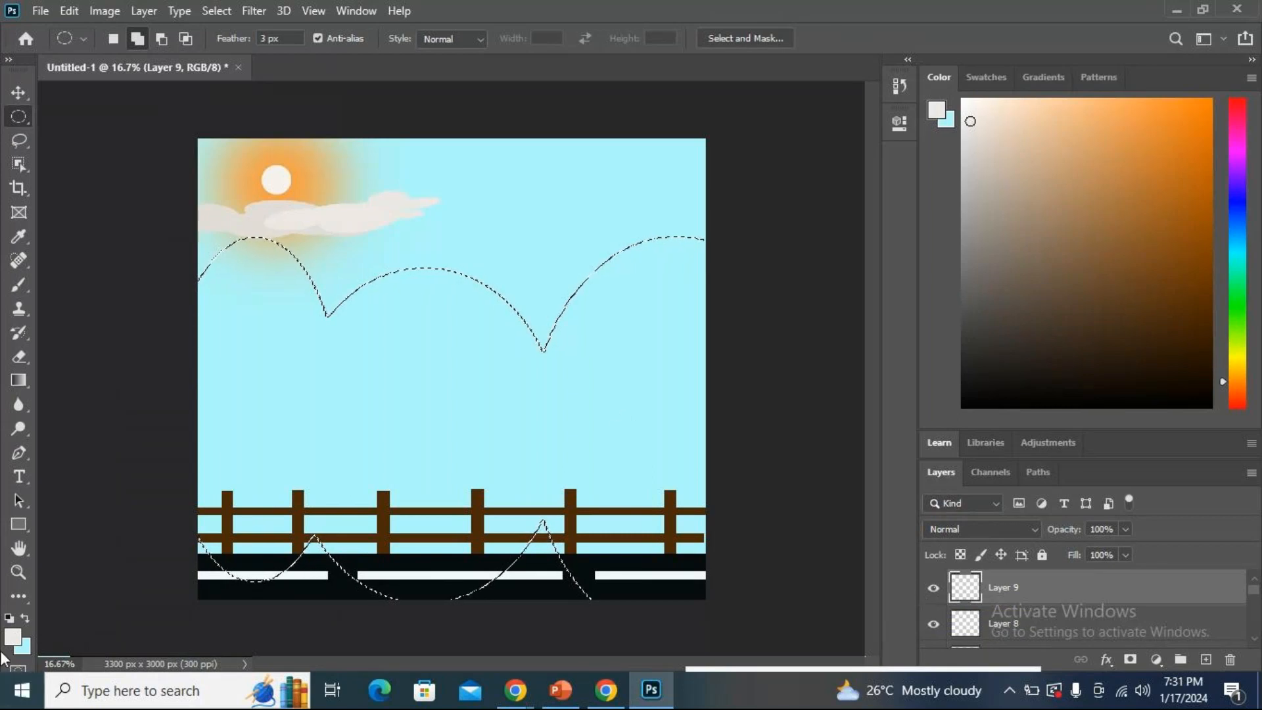
{"action": "left_click", "coordinate": [12, 637]}
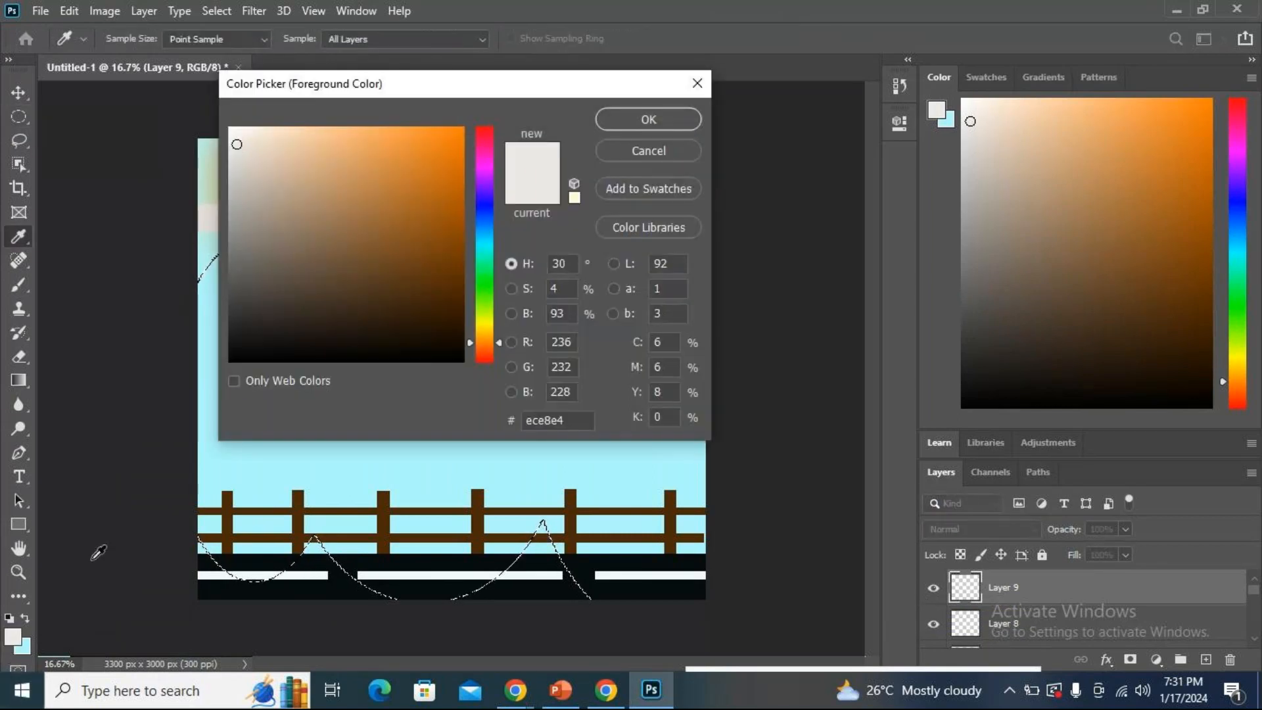
{"action": "left_click_drag", "start_coordinate": [471, 310], "coordinate": [490, 284]}
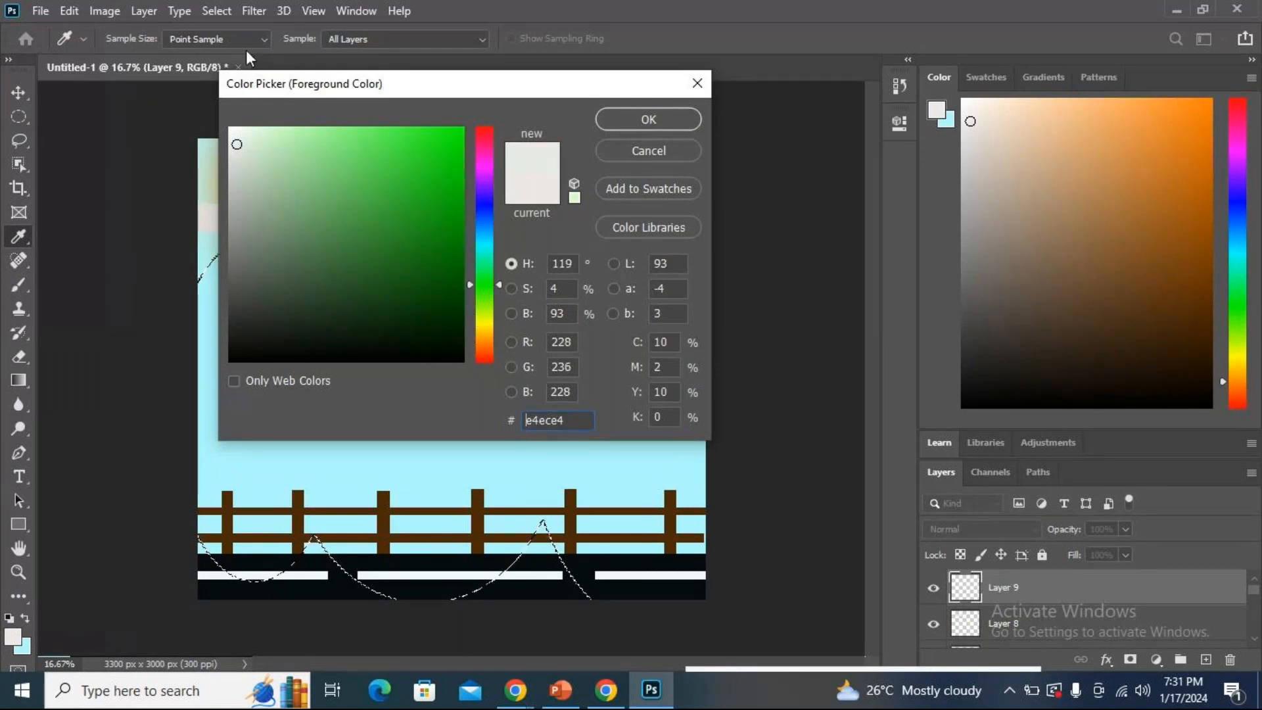
{"action": "left_click_drag", "start_coordinate": [302, 135], "coordinate": [350, 133]}
{"action": "left_click", "coordinate": [638, 124]}
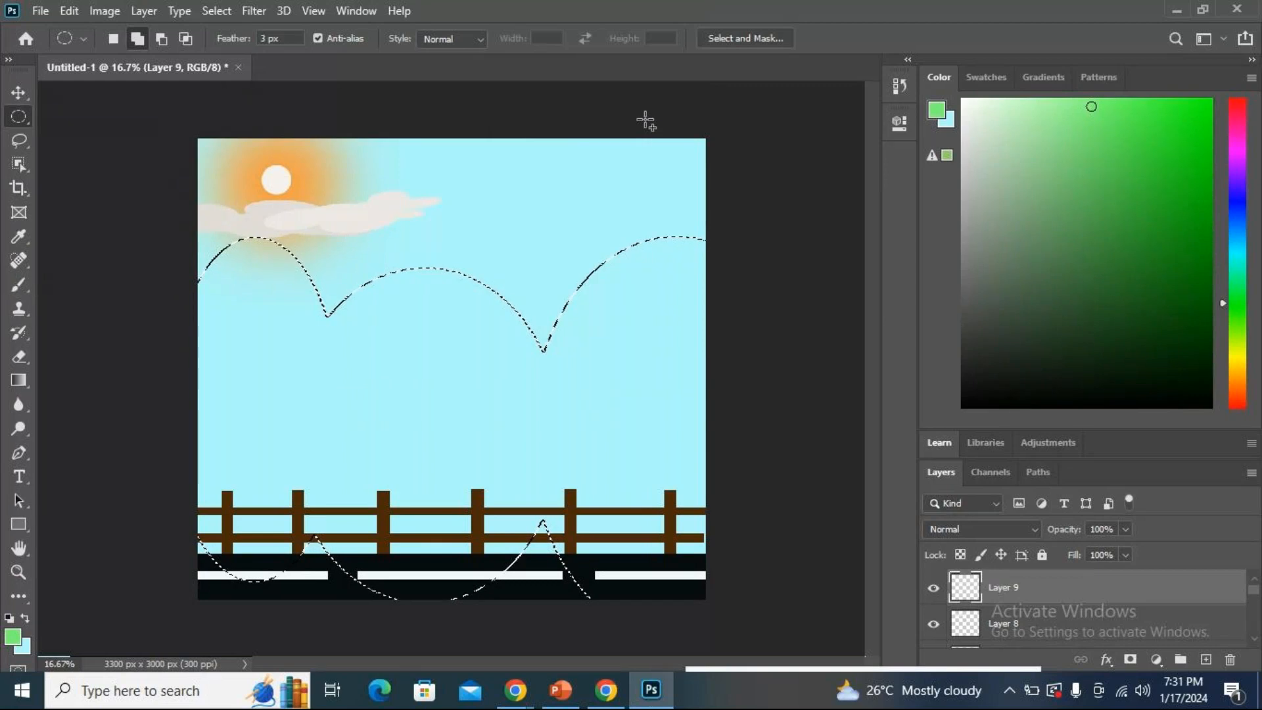
{"action": "key", "text": "alt+BackSpace"}
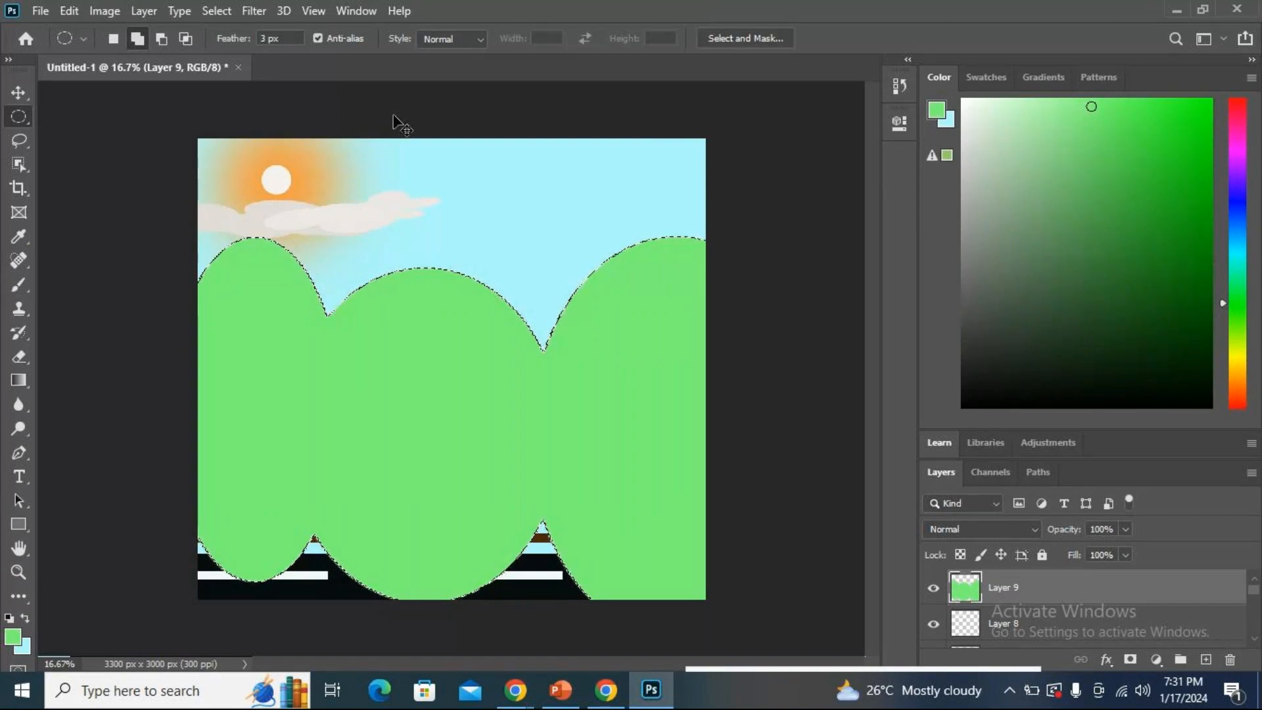
{"action": "key", "text": "ctrl+d"}
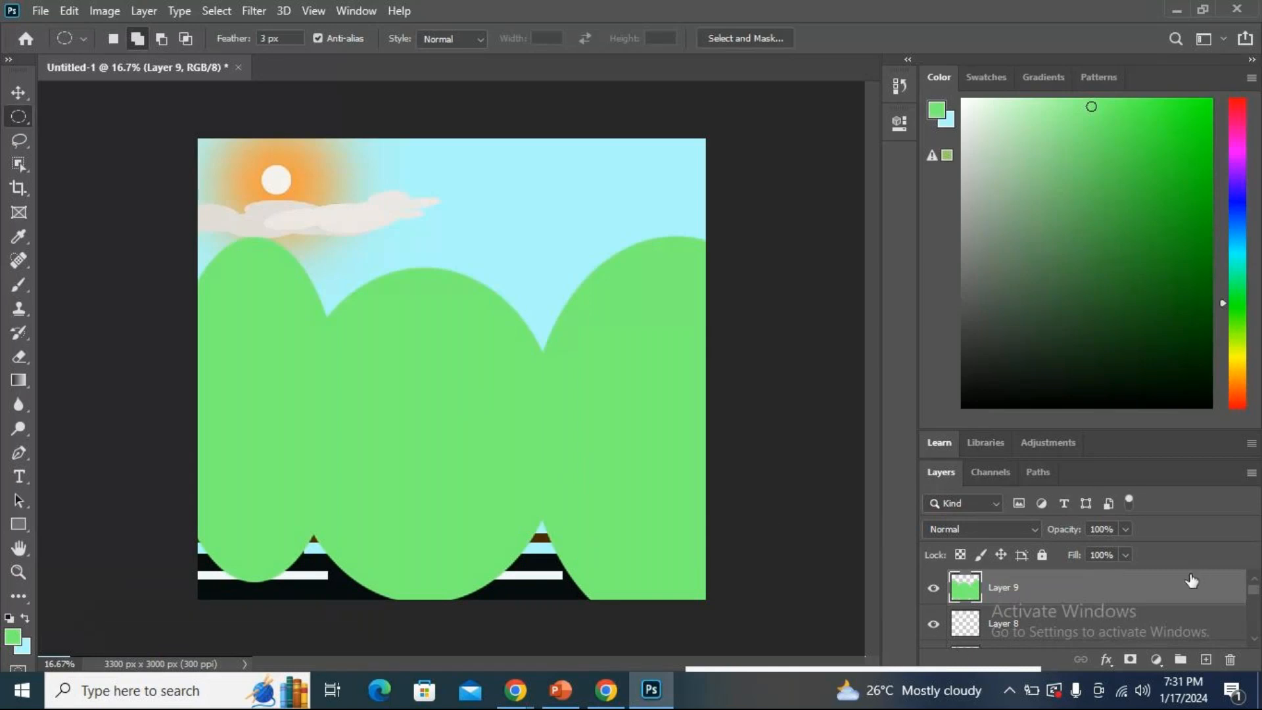
Move the green hills layer directly above Layer 1, scale the hills to about 110% and lower them to cover the gaps behind the fence.
{"action": "left_click_drag", "start_coordinate": [1177, 601], "coordinate": [1040, 582]}
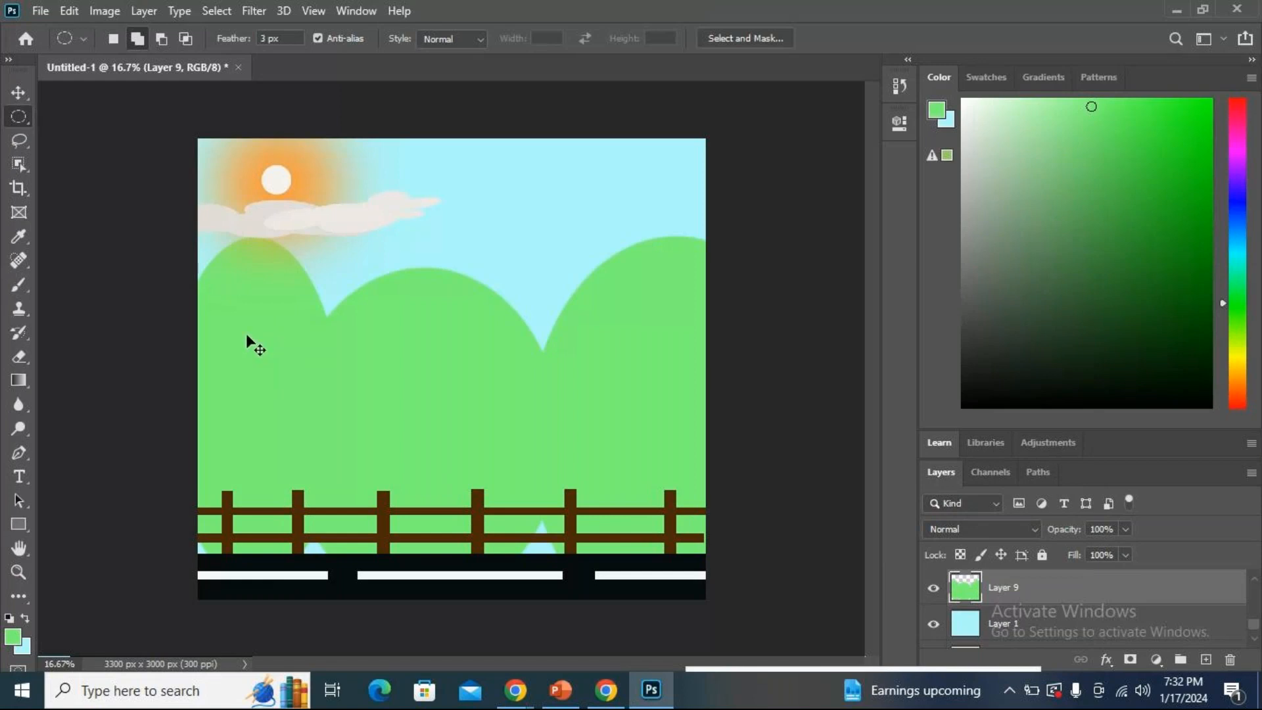
{"action": "key", "text": "ctrl+t"}
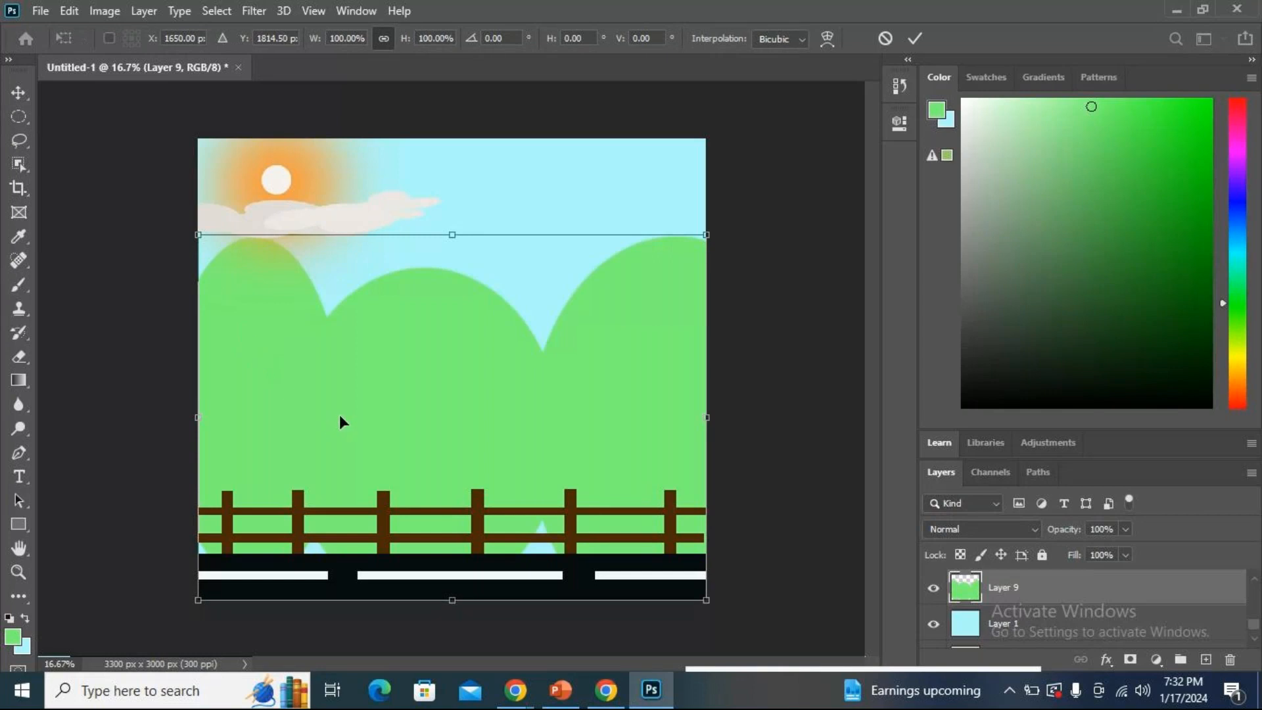
{"action": "left_click_drag", "start_coordinate": [340, 416], "coordinate": [341, 466]}
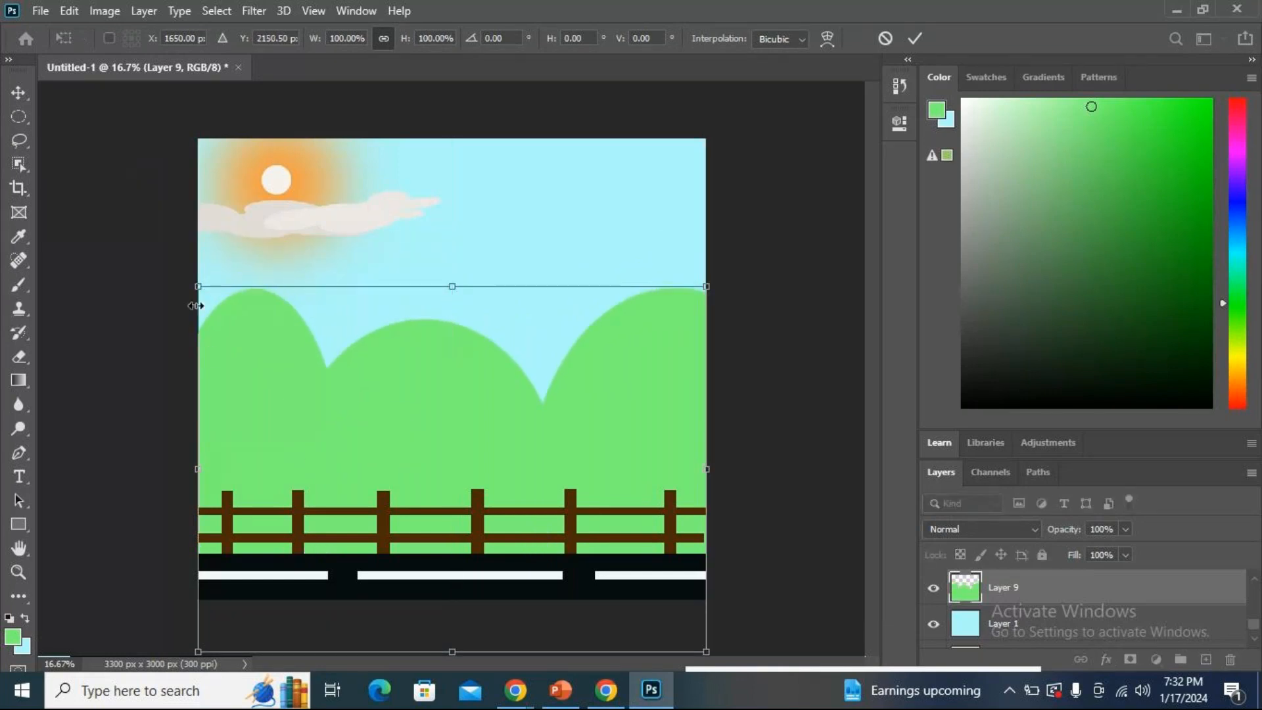
{"action": "left_click_drag", "start_coordinate": [197, 286], "coordinate": [175, 217]}
{"action": "left_click_drag", "start_coordinate": [376, 393], "coordinate": [403, 395]}
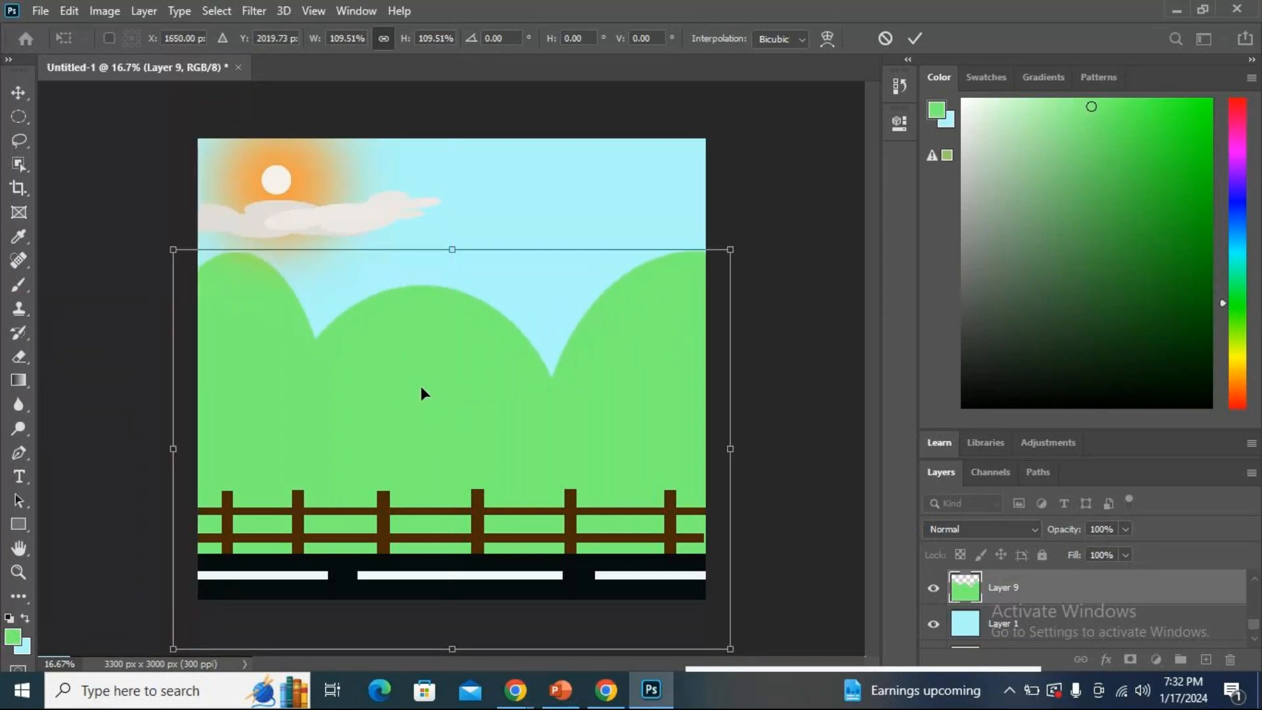
{"action": "key", "text": "m"}
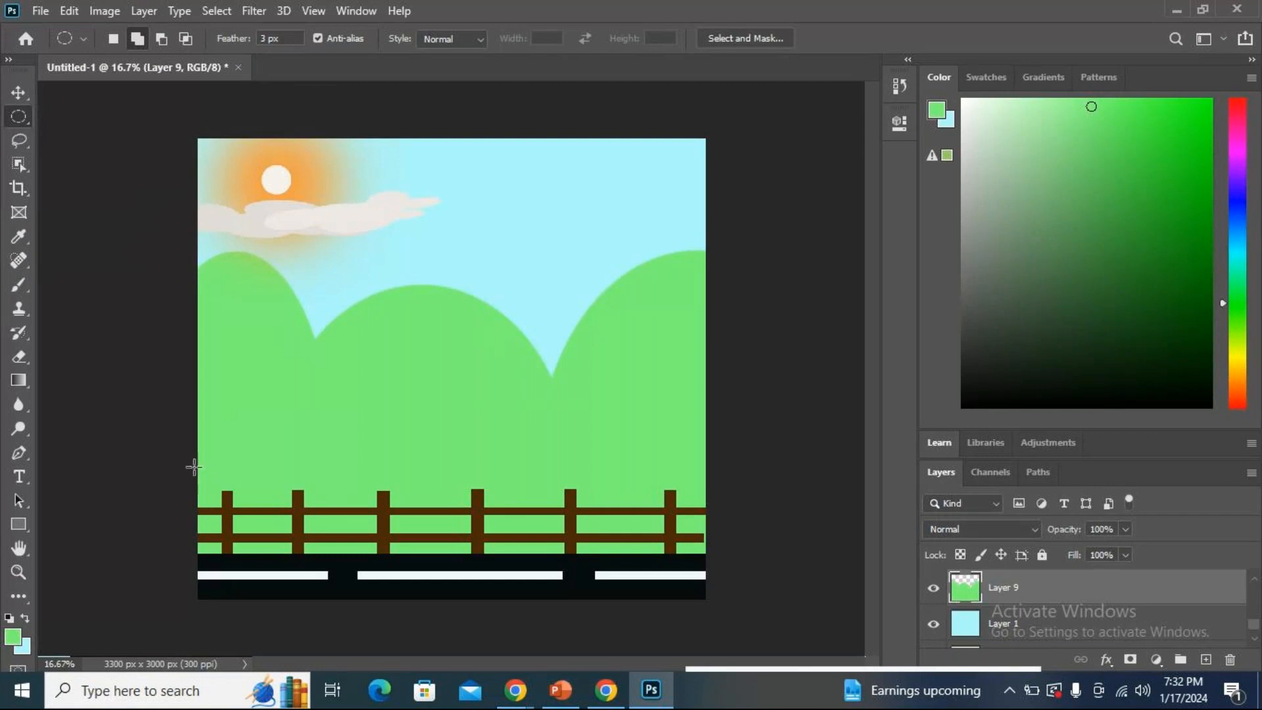
Select a wide ellipse at the canvas's lower left edge, fill it with darker green #4fb94d on a new layer and deselect.
{"action": "left_click_drag", "start_coordinate": [108, 434], "coordinate": [429, 567]}
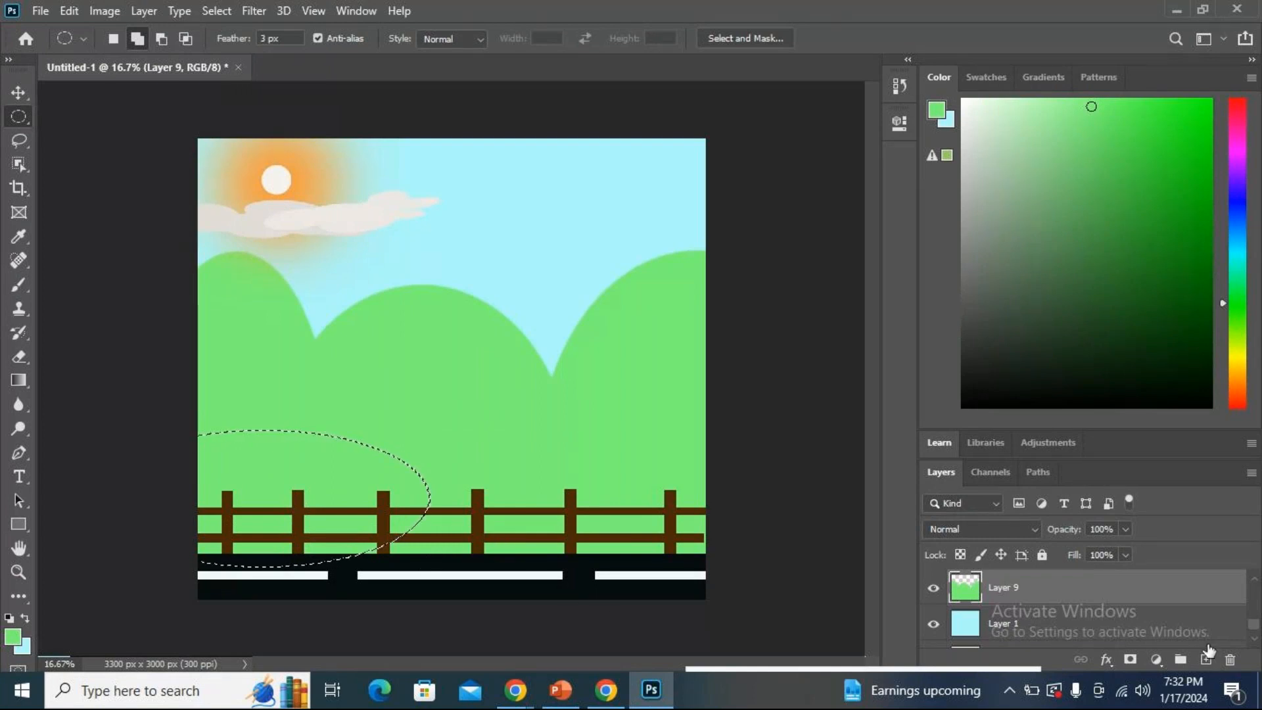
{"action": "left_click", "coordinate": [1207, 660]}
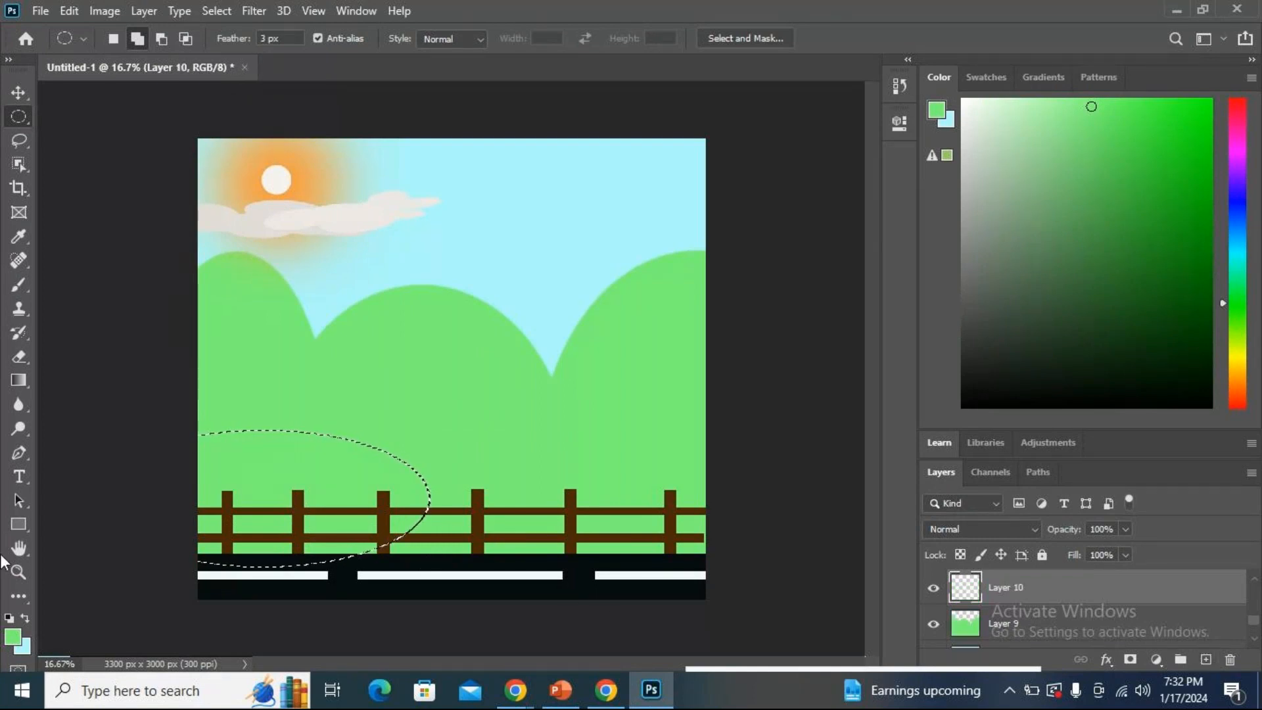
{"action": "key", "text": "i"}
{"action": "left_click", "coordinate": [14, 638]}
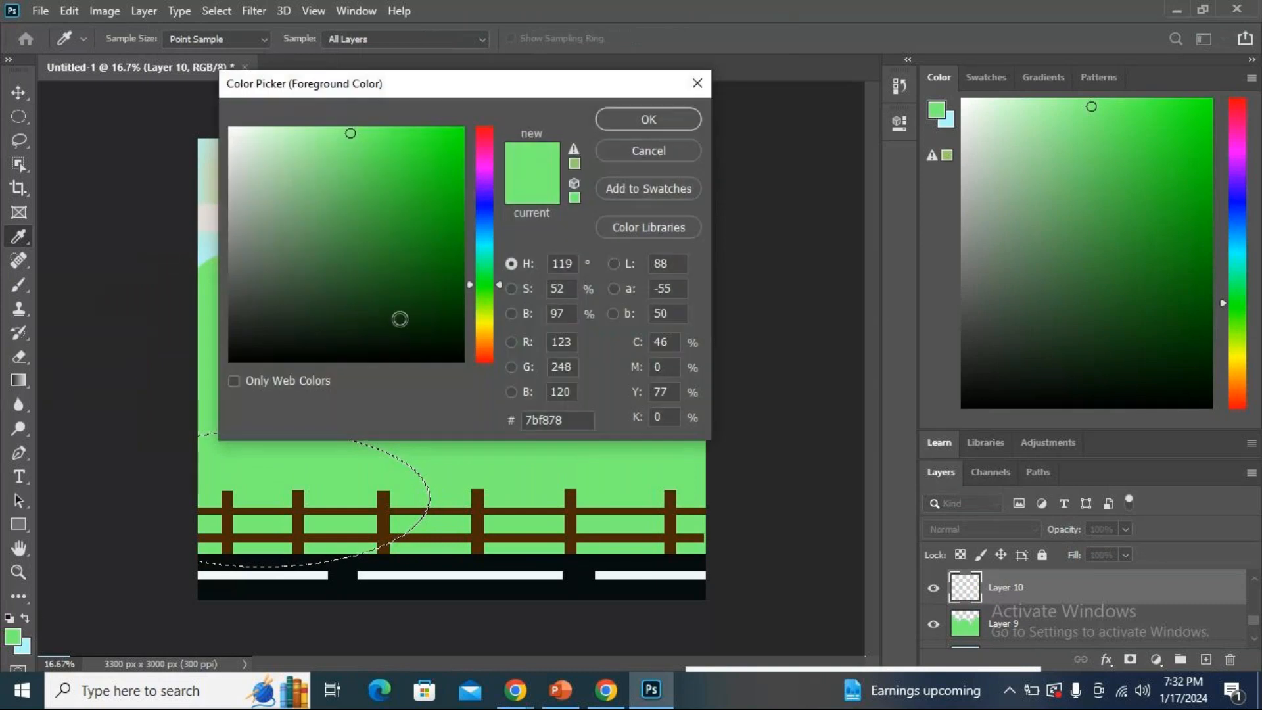
{"action": "mouse_move", "coordinate": [400, 319]}
{"action": "left_mouse_down"}
{"action": "mouse_move", "coordinate": [321, 225]}
{"action": "mouse_move", "coordinate": [363, 186]}
{"action": "mouse_move", "coordinate": [368, 197]}
{"action": "left_mouse_up"}
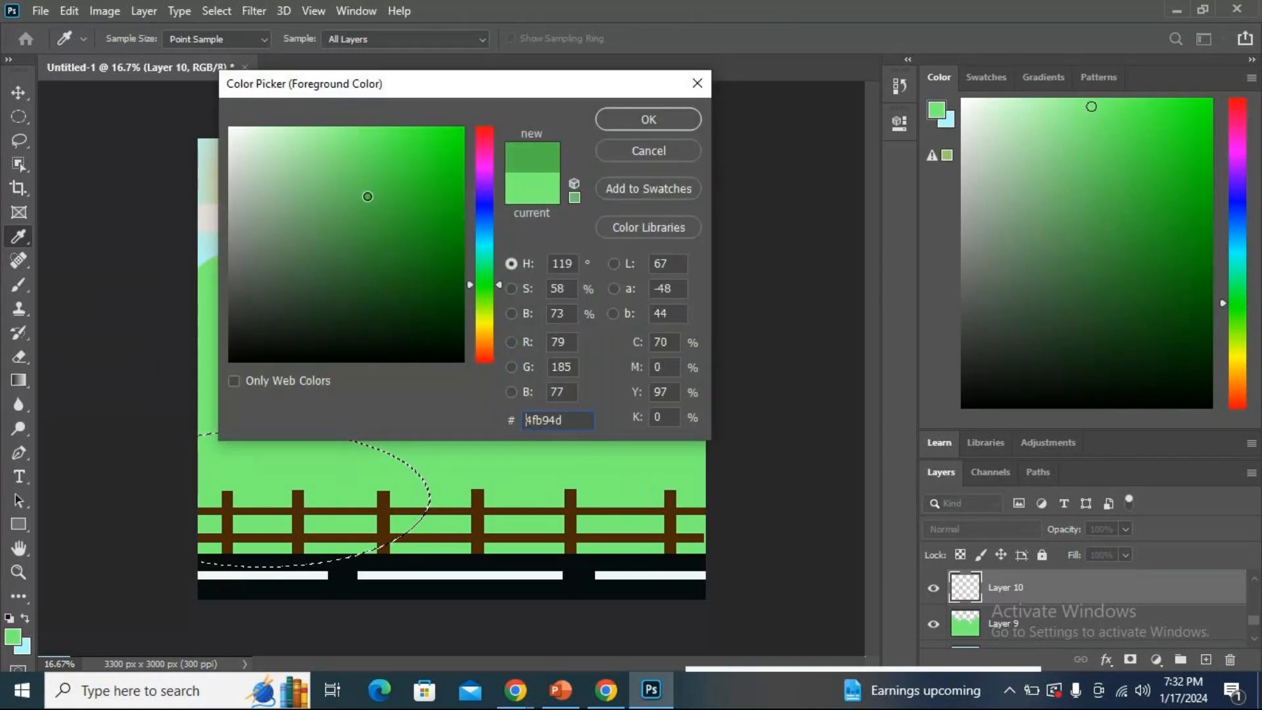
{"action": "left_click", "coordinate": [647, 120]}
{"action": "key", "text": "m"}
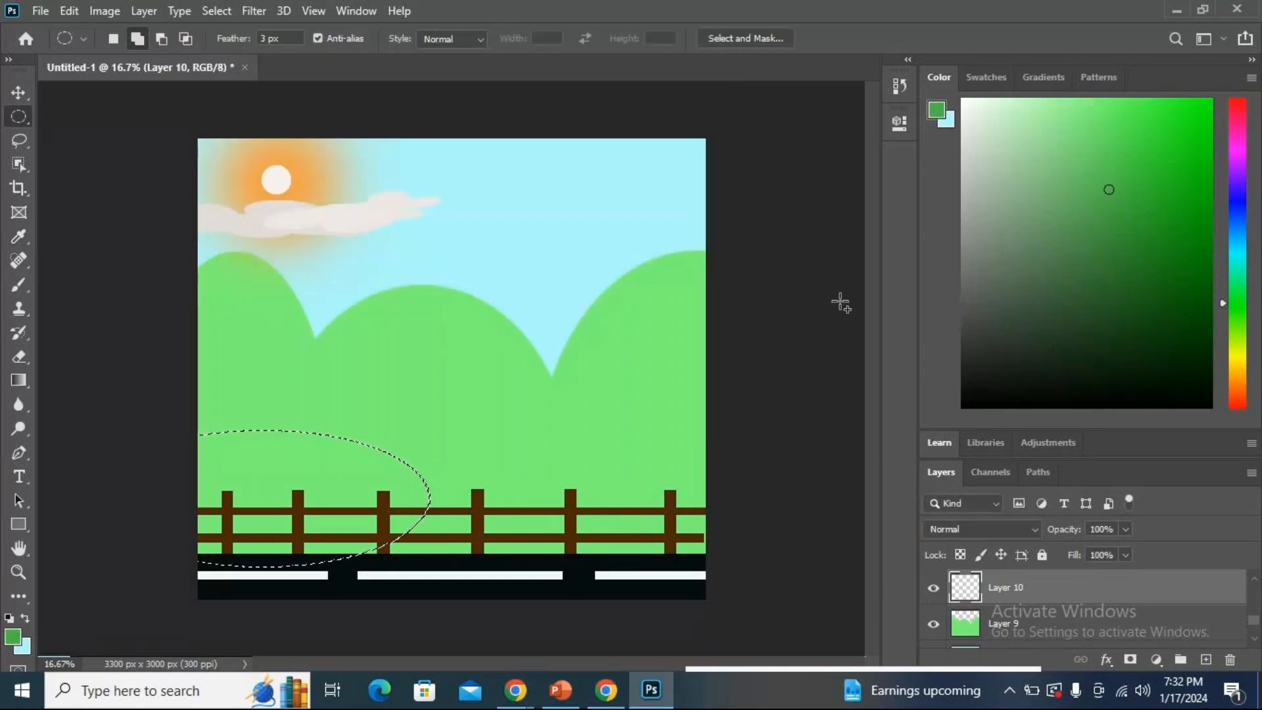
{"action": "key", "text": "alt+BackSpace"}
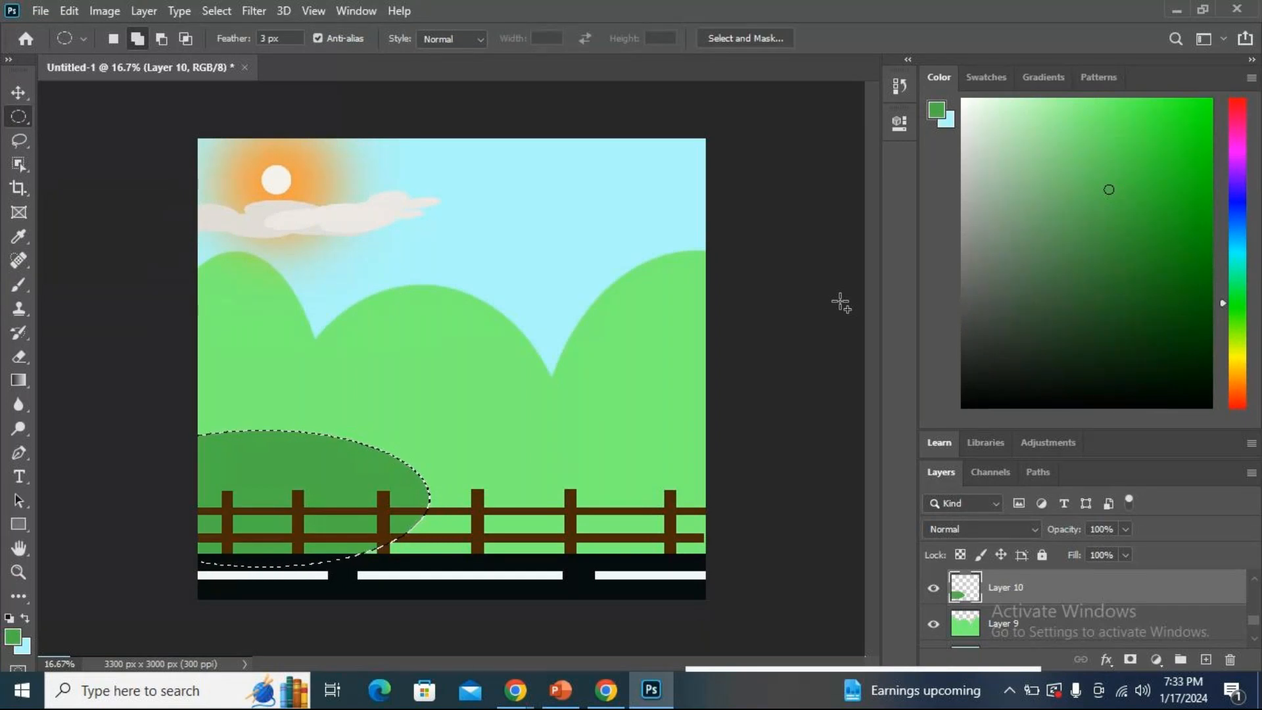
{"action": "key", "text": "ctrl+d"}
Select a wide ellipse behind the middle of the fence, fill it with green #57ae55 on a new layer and deselect.
{"action": "left_click_drag", "start_coordinate": [264, 456], "coordinate": [622, 585]}
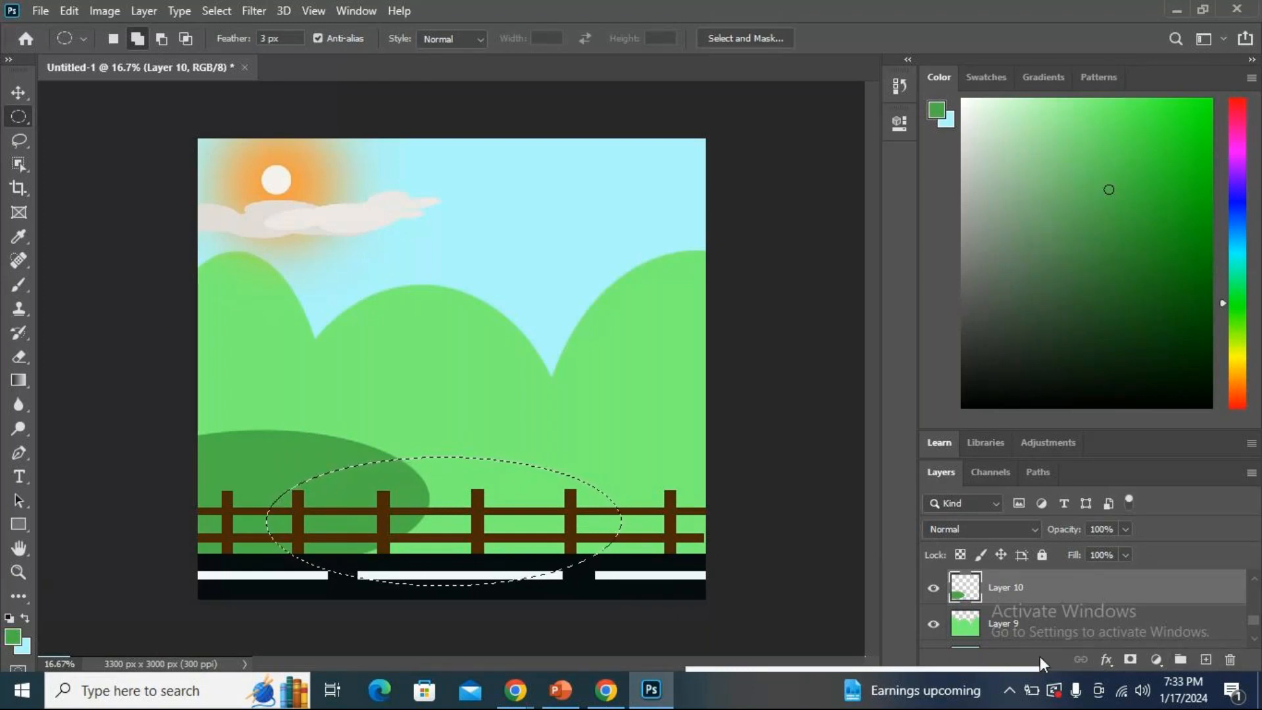
{"action": "left_click", "coordinate": [1205, 660]}
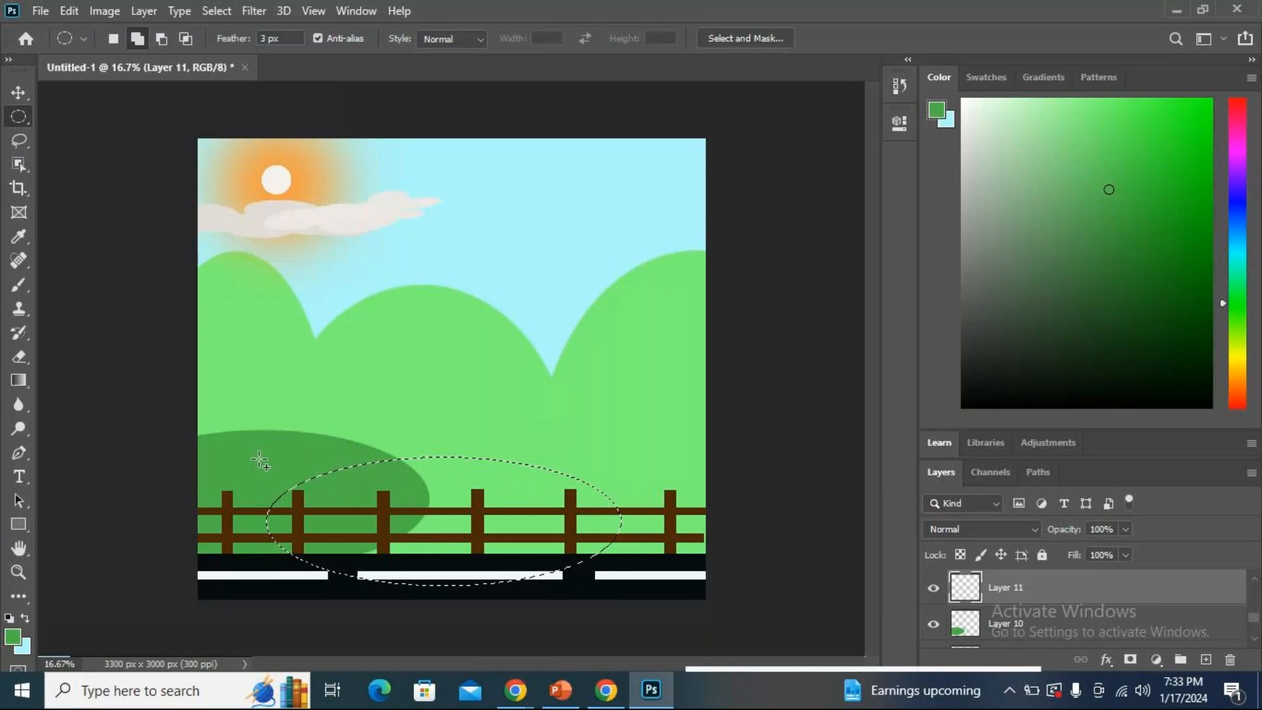
{"action": "left_click", "coordinate": [8, 636]}
{"action": "left_click", "coordinate": [349, 201]}
{"action": "left_click", "coordinate": [633, 123]}
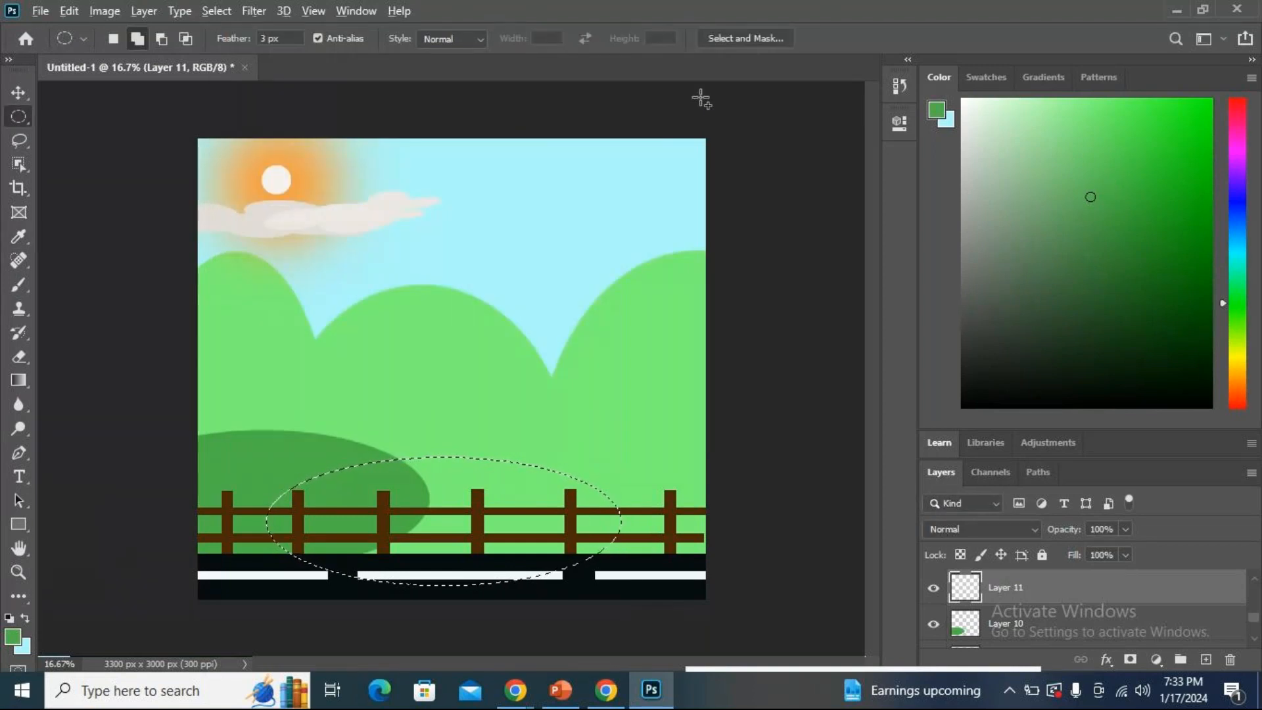
{"action": "key", "text": "alt+BackSpace"}
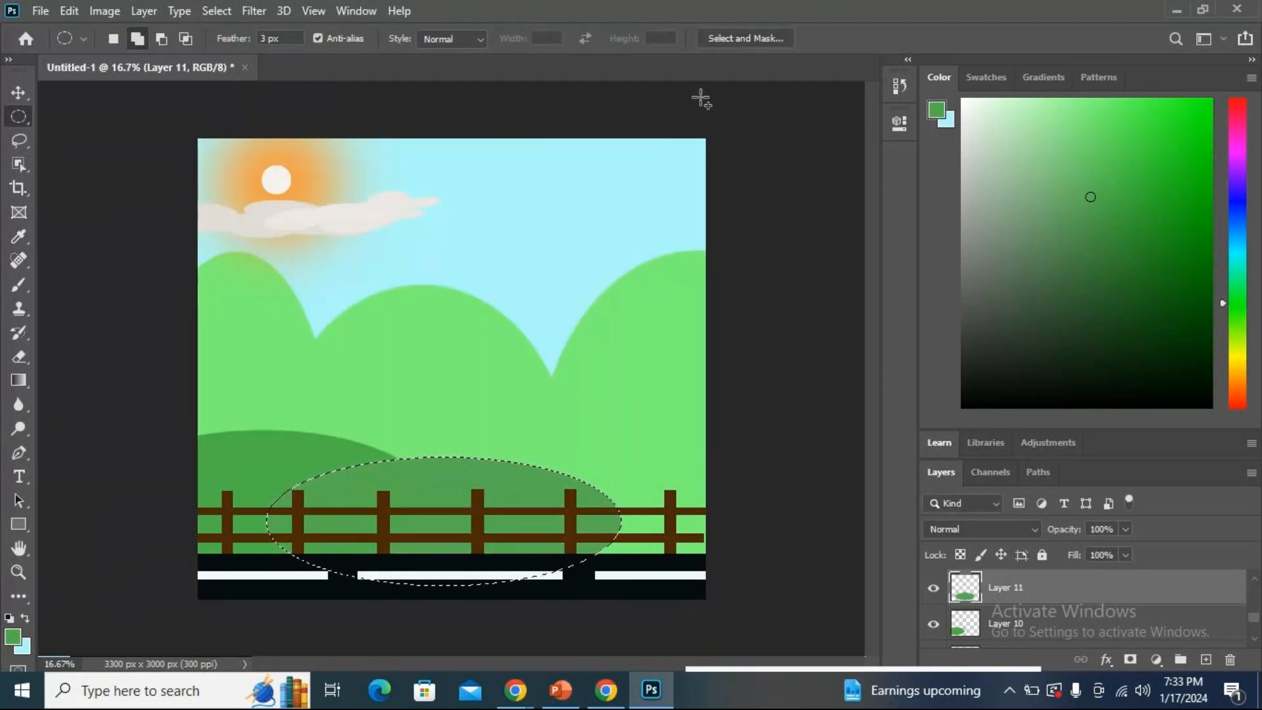
{"action": "key", "text": "ctrl+d"}
Move Layer 11 below Layer 10 and scale its hill to about 129%, placing it behind the left dark hill.
{"action": "left_click_drag", "start_coordinate": [1036, 583], "coordinate": [1046, 636]}
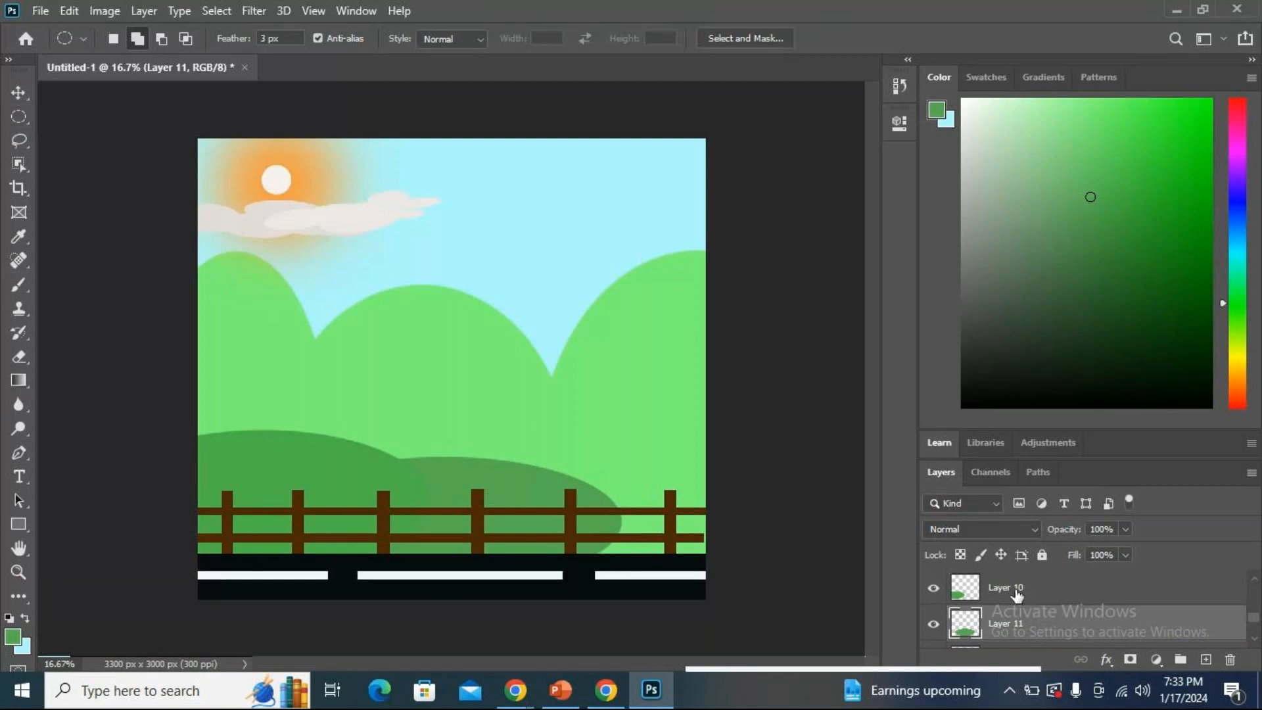
{"action": "key", "text": "ctrl+t"}
{"action": "left_click_drag", "start_coordinate": [531, 471], "coordinate": [542, 463]}
{"action": "left_click_drag", "start_coordinate": [270, 442], "coordinate": [250, 265]}
{"action": "left_click_drag", "start_coordinate": [196, 419], "coordinate": [175, 380]}
{"action": "mouse_move", "coordinate": [526, 459]}
{"action": "left_mouse_down"}
{"action": "mouse_move", "coordinate": [551, 486]}
{"action": "mouse_move", "coordinate": [550, 463]}
{"action": "left_mouse_up"}
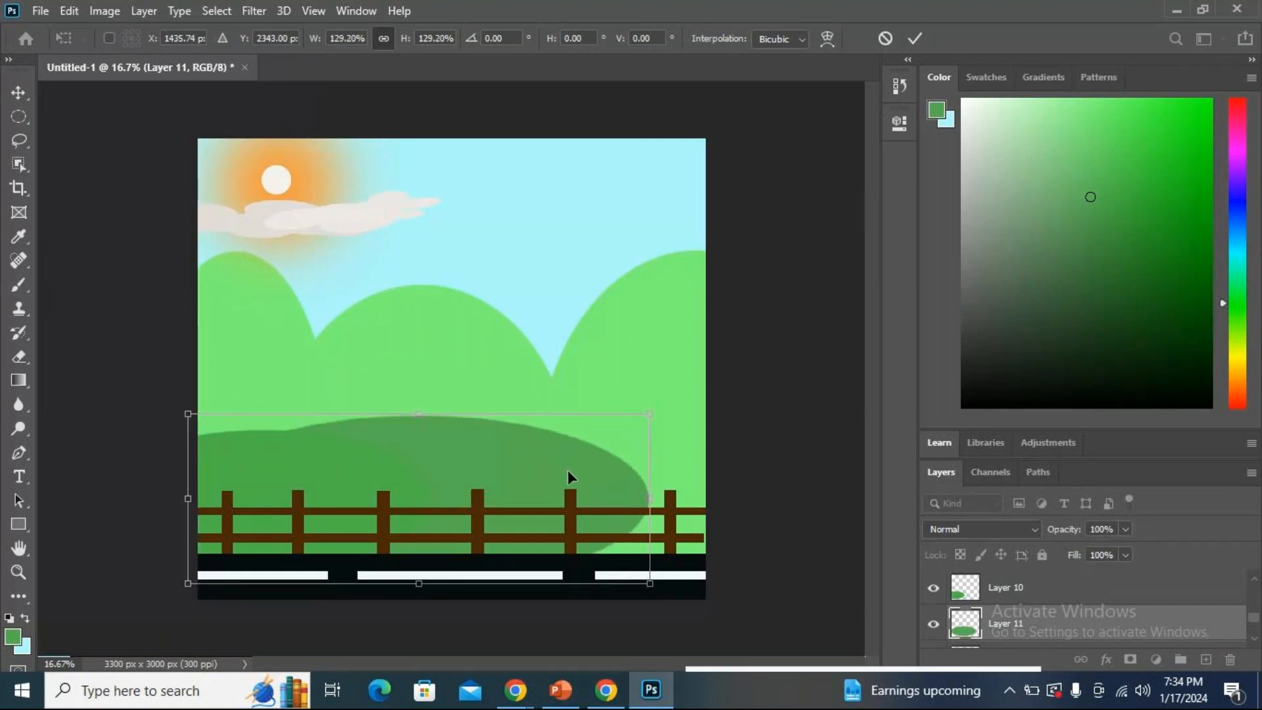
{"action": "key", "text": "m"}
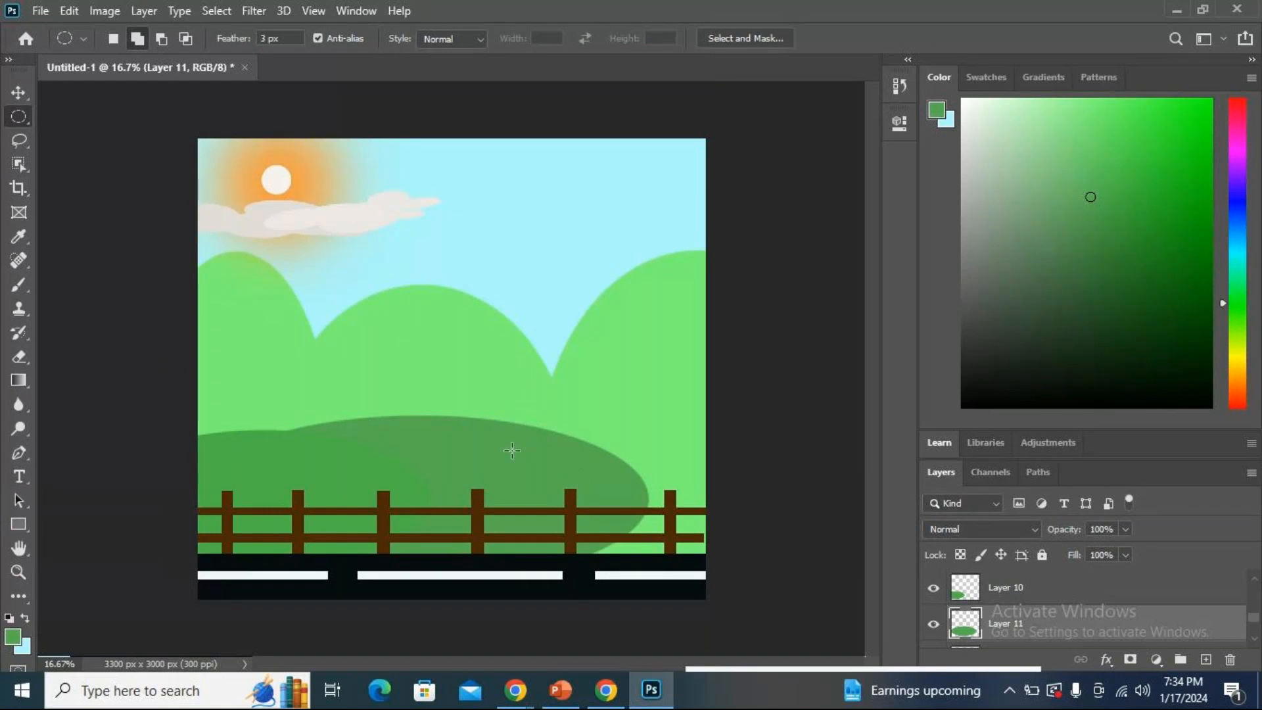
Select a wide ellipse running off the canvas's lower right edge, fill it with a deeper green on a new layer and deselect.
{"action": "left_click_drag", "start_coordinate": [503, 451], "coordinate": [838, 572]}
{"action": "left_click", "coordinate": [1205, 659]}
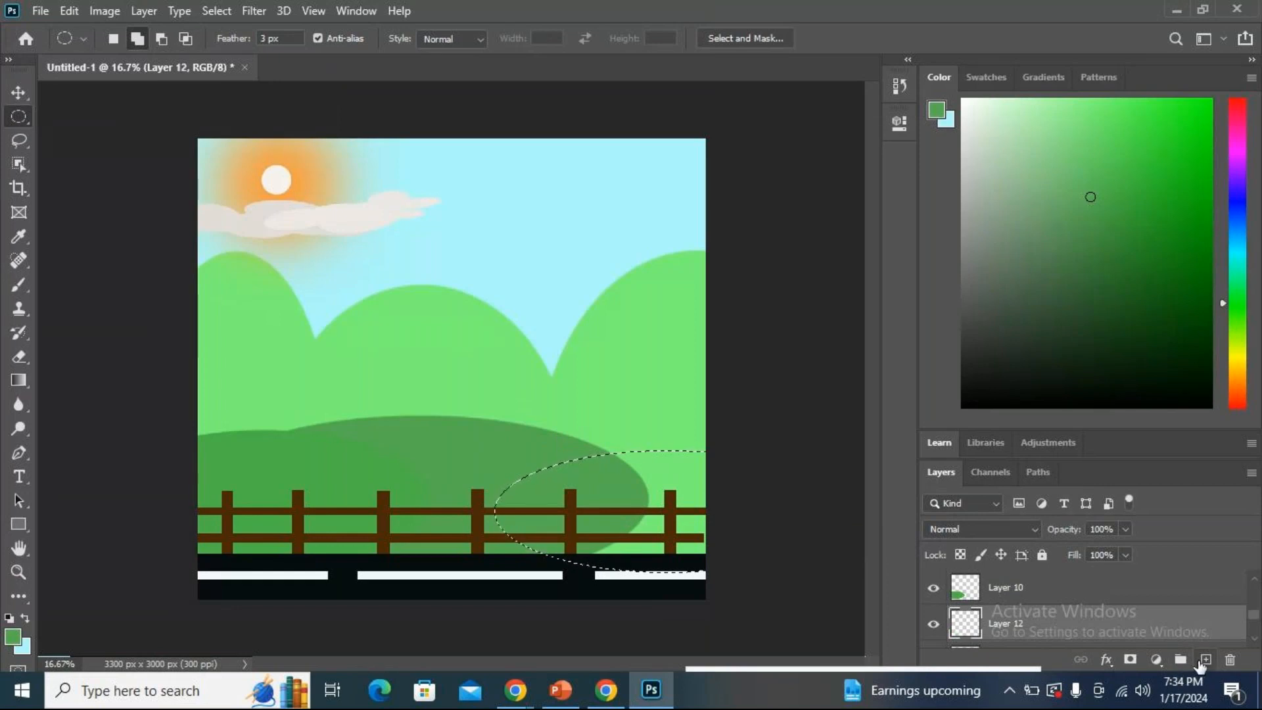
{"action": "left_click", "coordinate": [11, 635]}
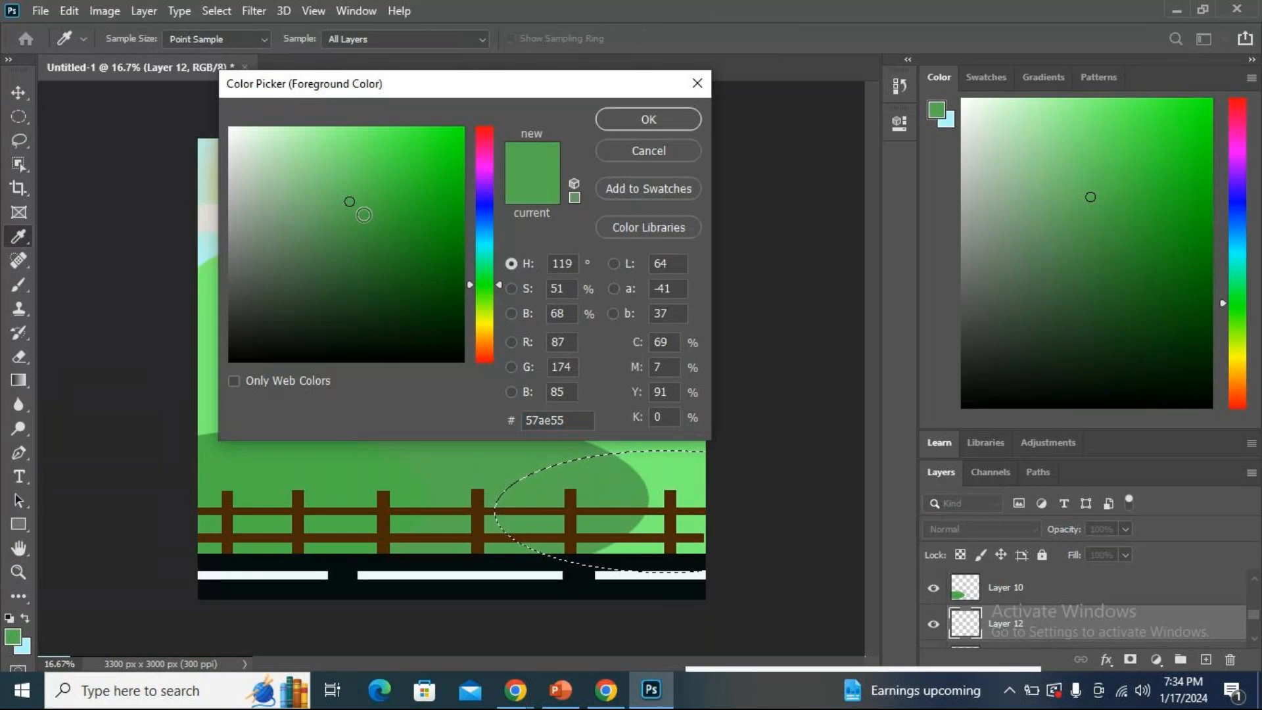
{"action": "left_click", "coordinate": [649, 119]}
{"action": "key", "text": "alt+BackSpace"}
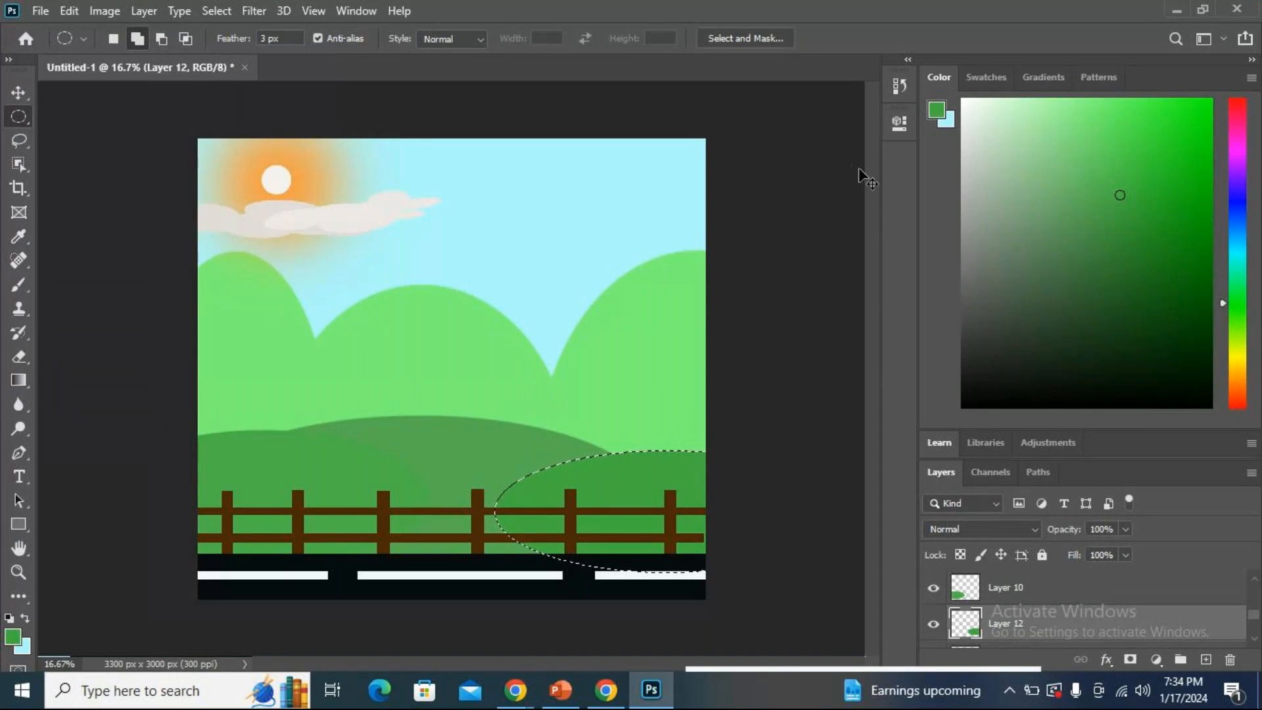
{"action": "key", "text": "ctrl+d"}
Move the right dark green hill up to Y 2343 px, keeping its size at 100%.
{"action": "key", "text": "ctrl+t"}
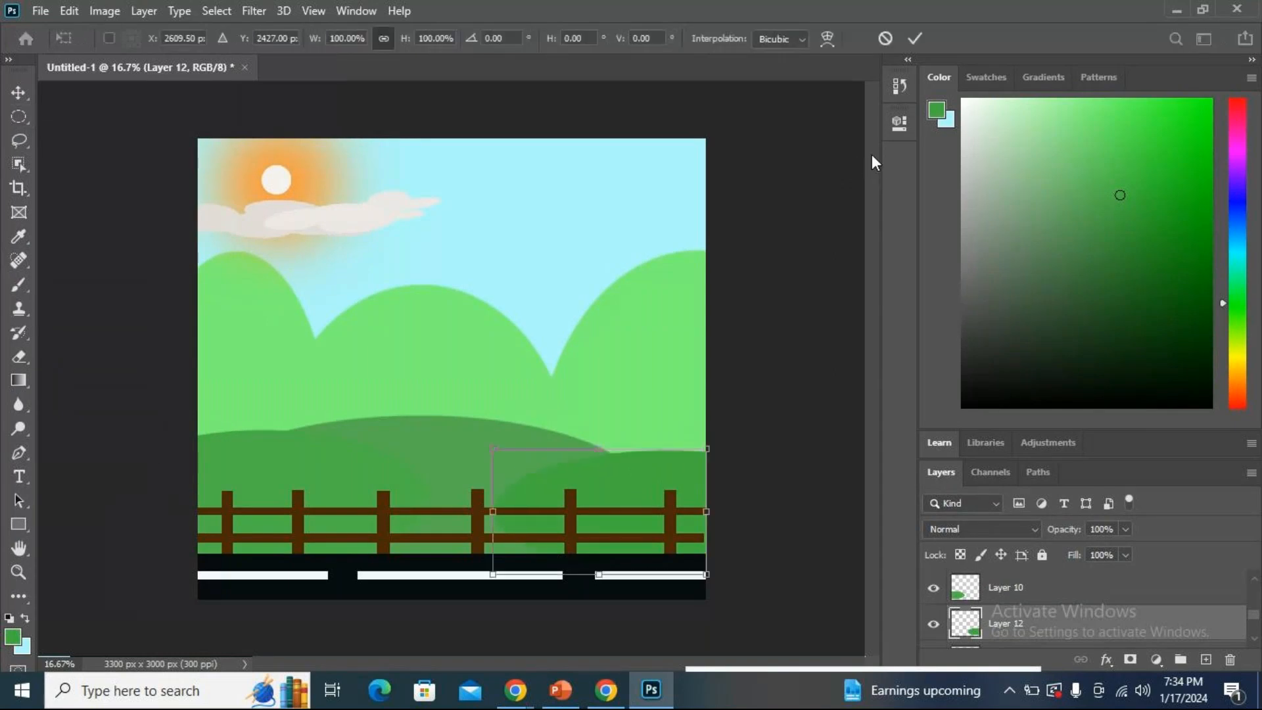
{"action": "left_click_drag", "start_coordinate": [616, 515], "coordinate": [617, 502]}
{"action": "key", "text": "m"}
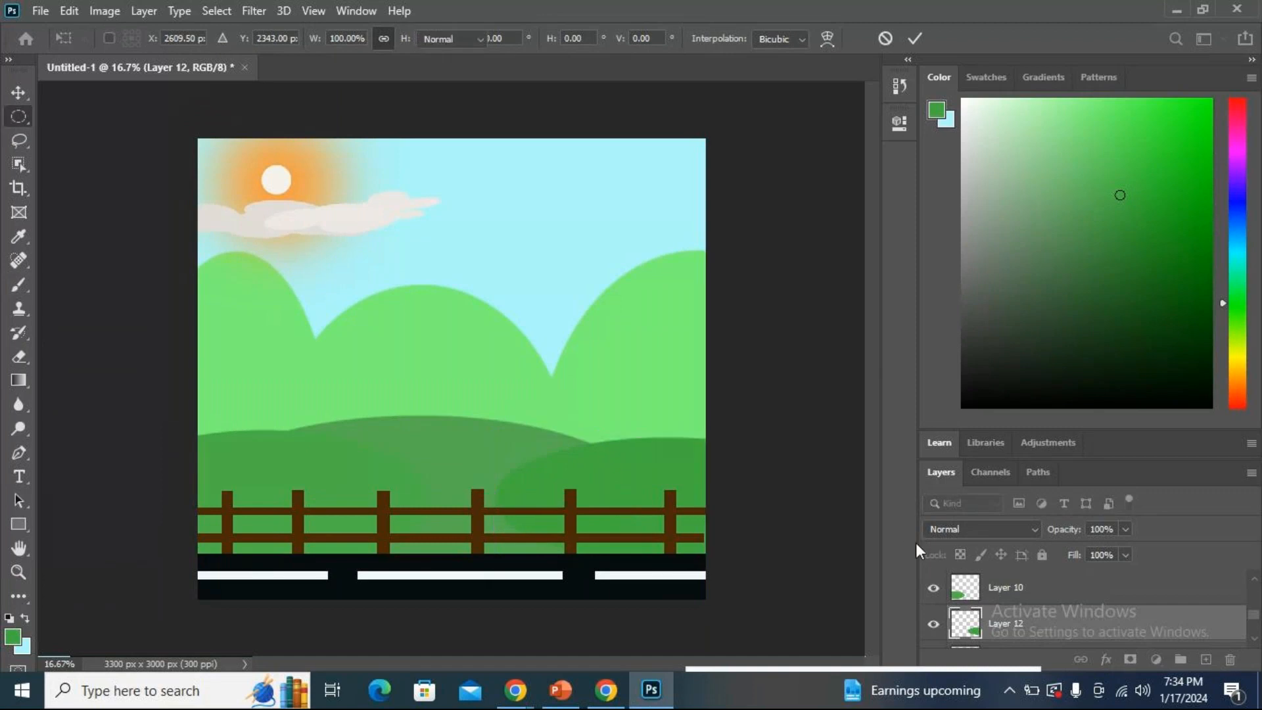
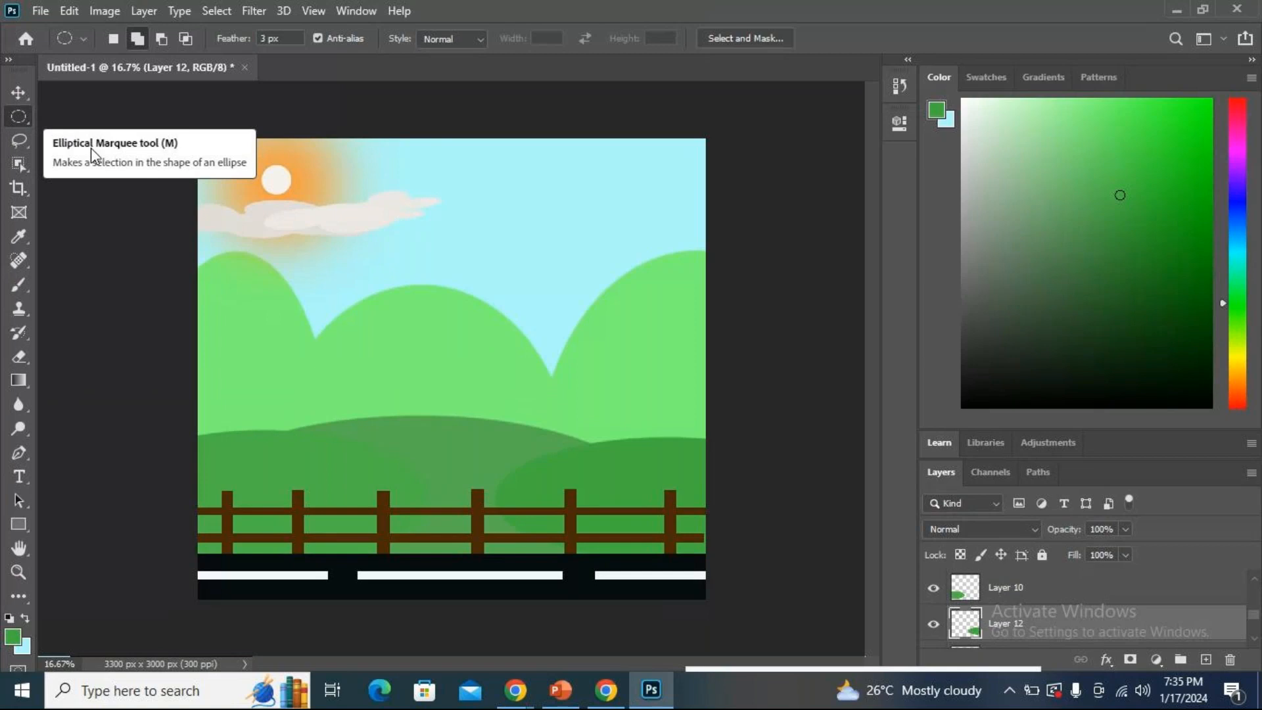
Build a figure-shaped selection over the middle hill: a small ellipse, a larger one about 414 × 594 px below it, and two tiny ellipses underneath.
{"action": "left_click_drag", "start_coordinate": [406, 267], "coordinate": [473, 316]}
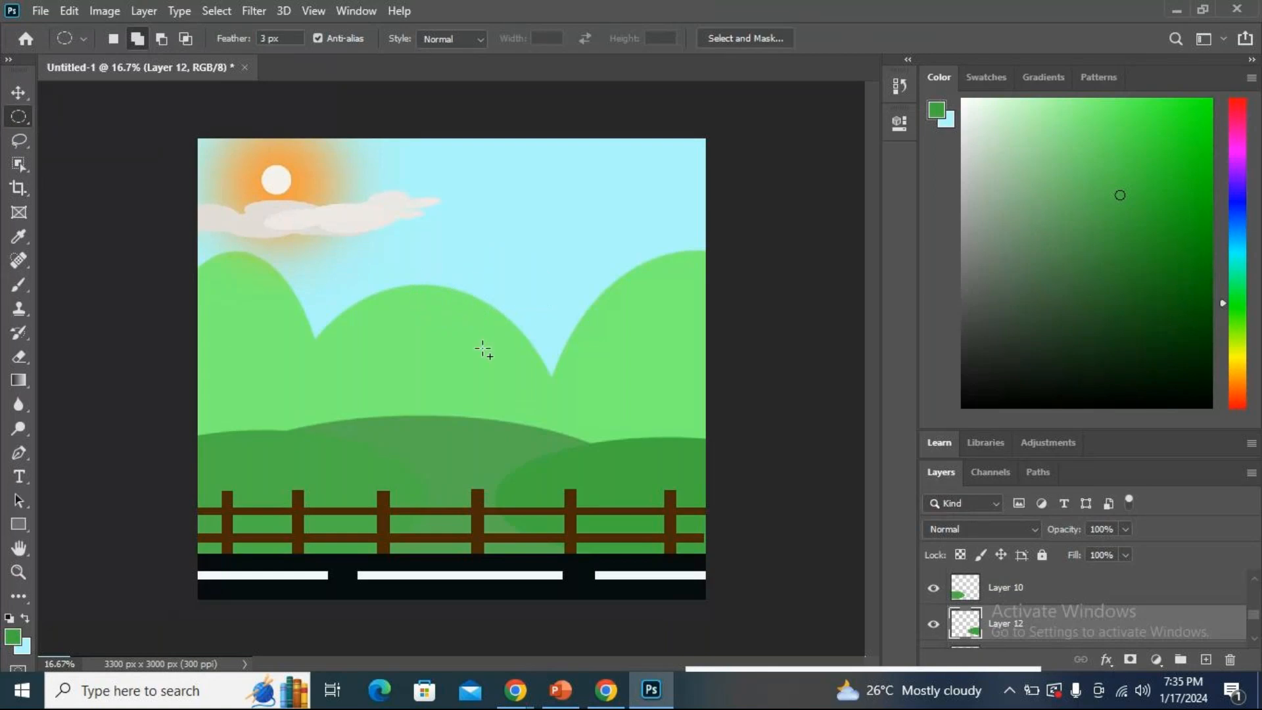
{"action": "left_click", "coordinate": [136, 40]}
{"action": "left_click_drag", "start_coordinate": [412, 295], "coordinate": [474, 386]}
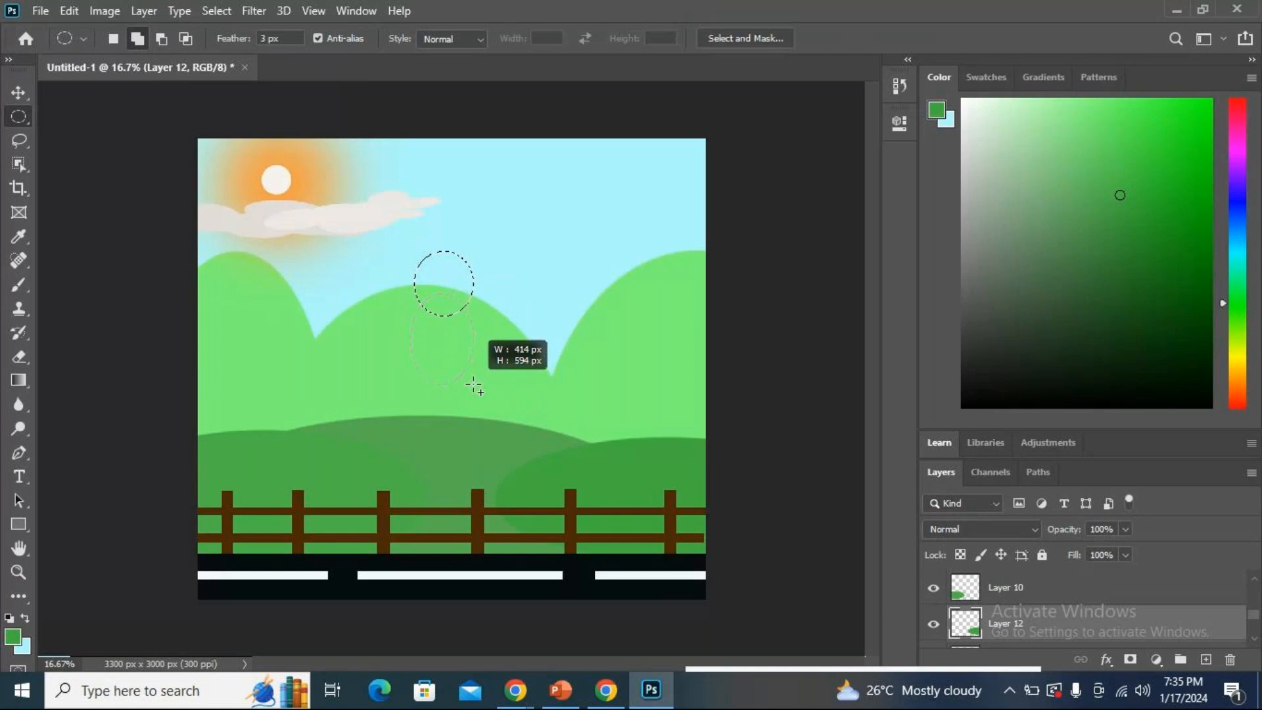
{"action": "left_click_drag", "start_coordinate": [473, 385], "coordinate": [473, 386]}
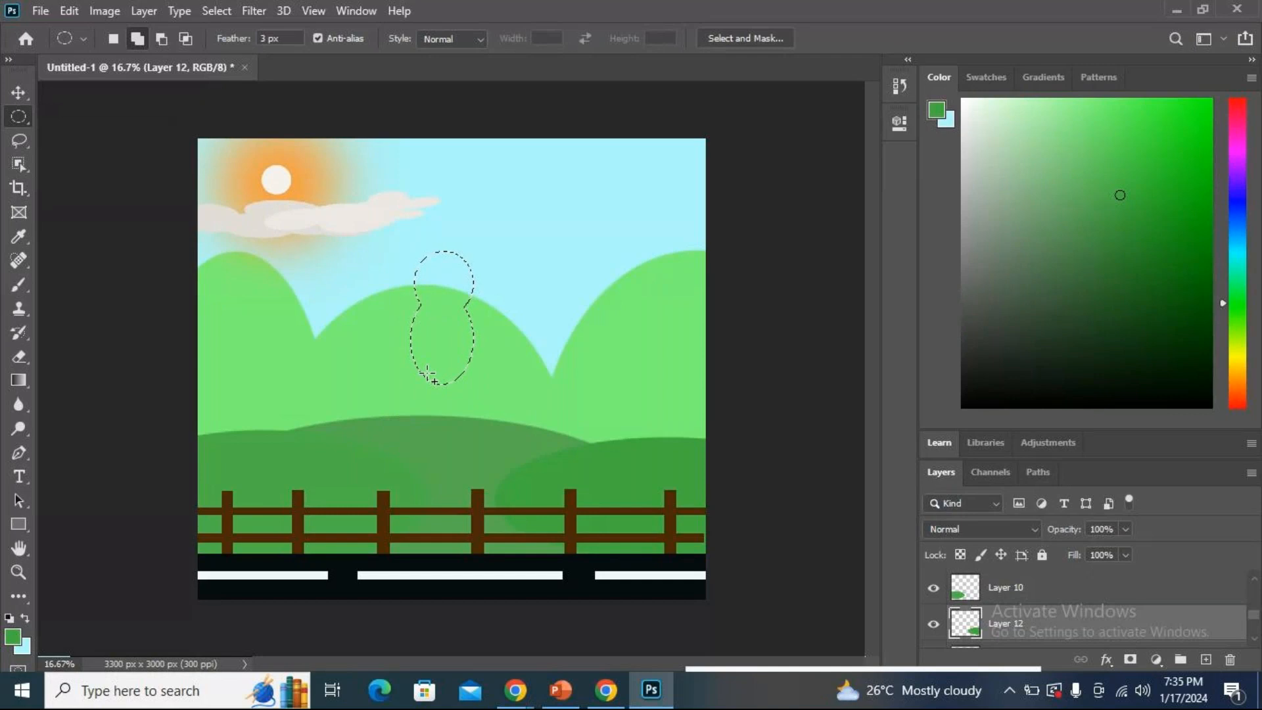
{"action": "mouse_move", "coordinate": [428, 373]}
{"action": "left_mouse_down"}
{"action": "mouse_move", "coordinate": [436, 394]}
{"action": "mouse_move", "coordinate": [446, 382]}
{"action": "left_mouse_up"}
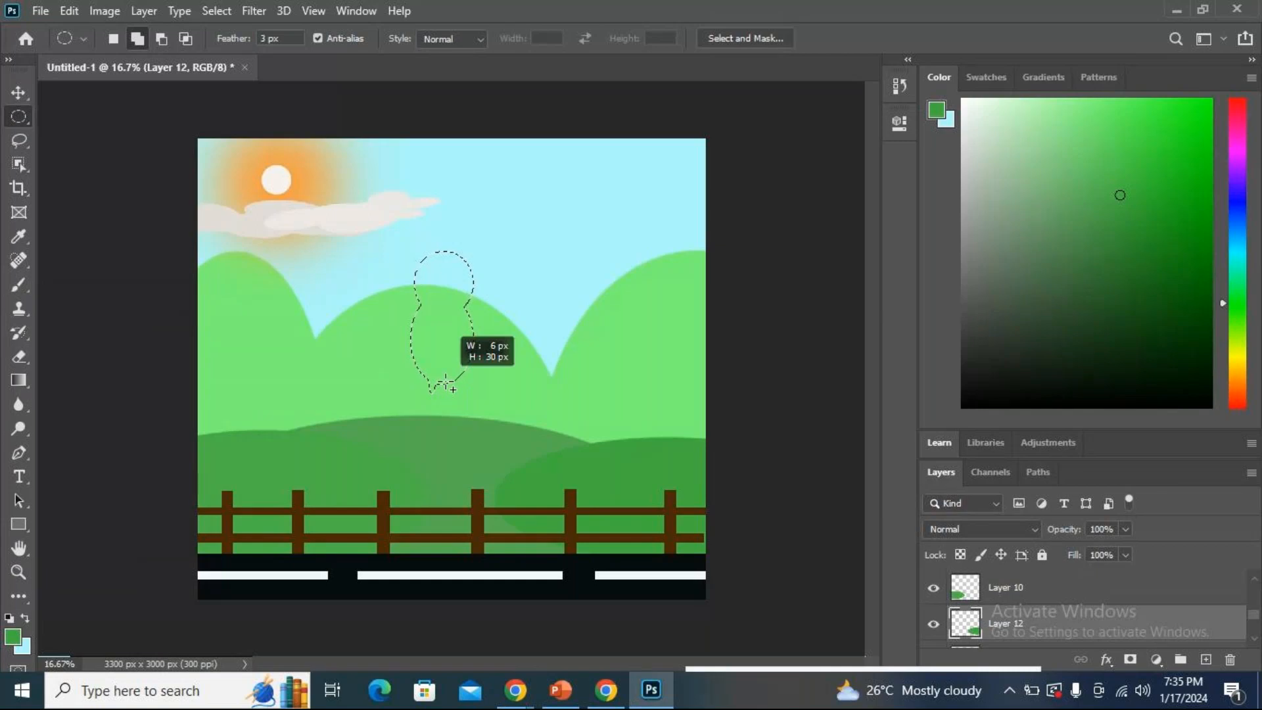
{"action": "left_click_drag", "start_coordinate": [446, 383], "coordinate": [454, 394]}
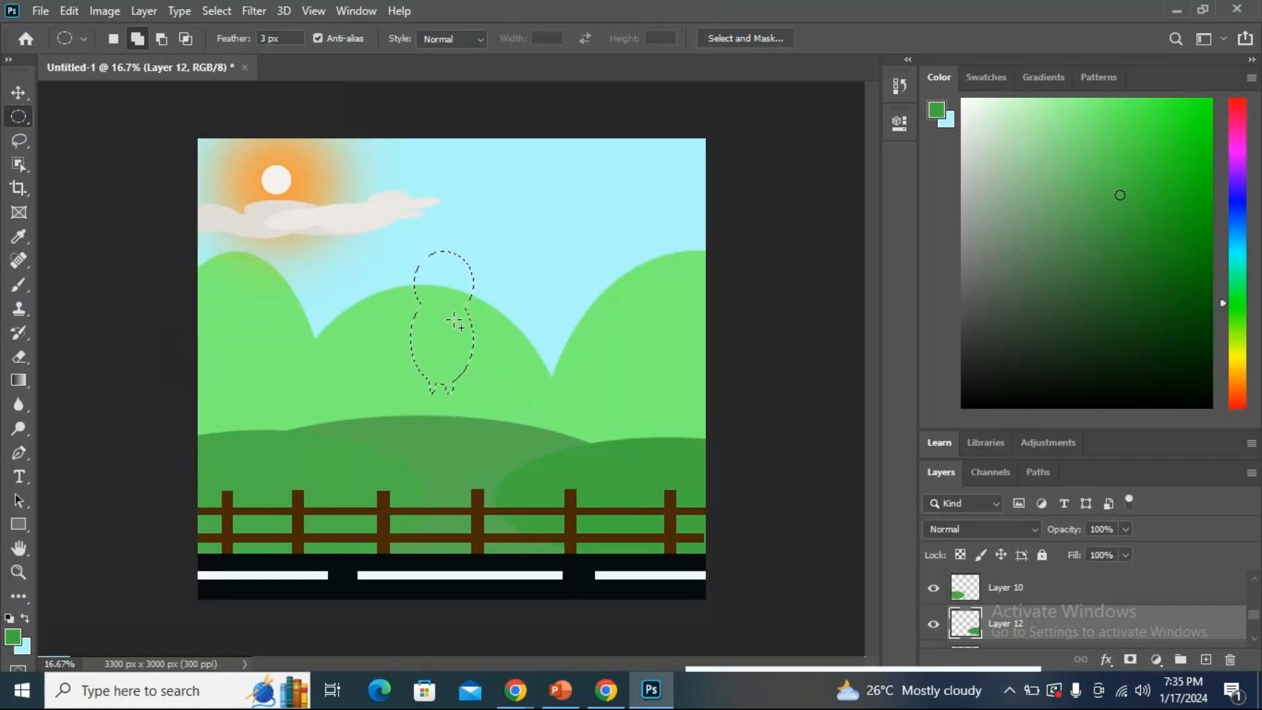
Add a horizontal ellipse on each side of the figure's body to the selection as wings.
{"action": "left_click_drag", "start_coordinate": [459, 322], "coordinate": [537, 357]}
{"action": "key", "text": "ctrl+z"}
{"action": "left_click_drag", "start_coordinate": [356, 319], "coordinate": [470, 360]}
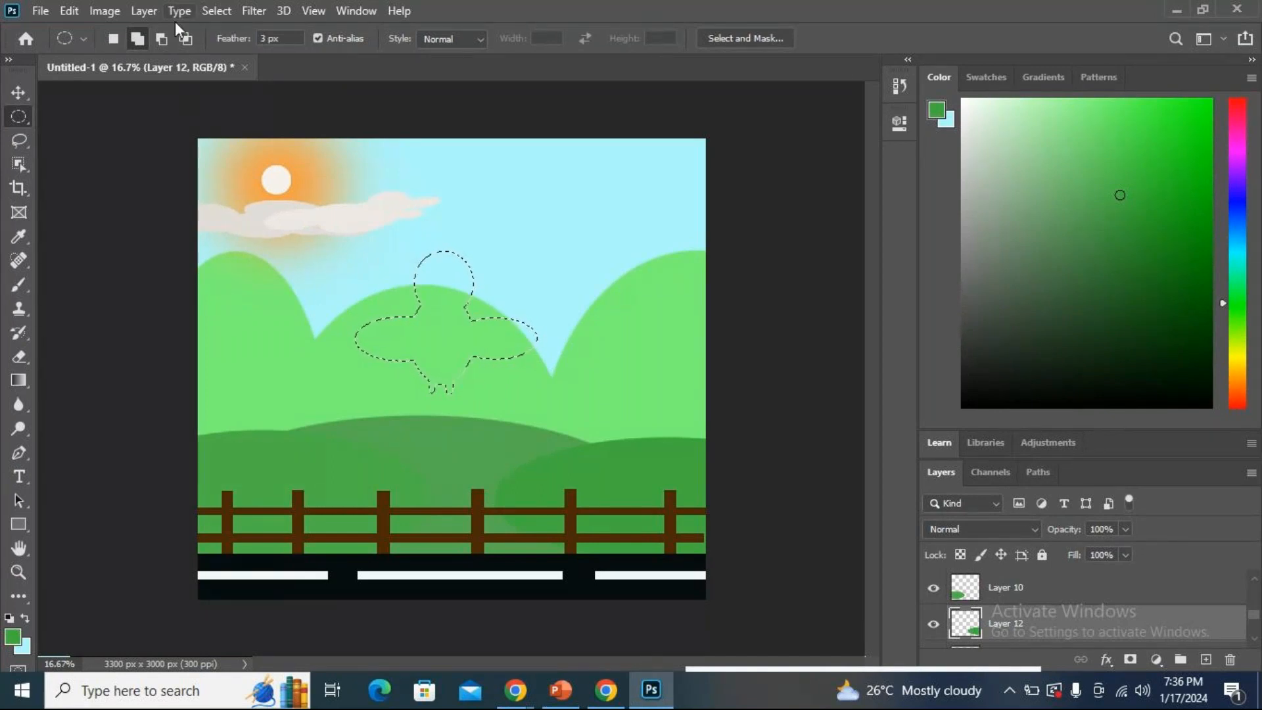
Subtract ellipses from the underside of both wings in the selection, giving them curved, tapering tips.
{"action": "left_click", "coordinate": [162, 38]}
{"action": "left_click_drag", "start_coordinate": [486, 340], "coordinate": [561, 371]}
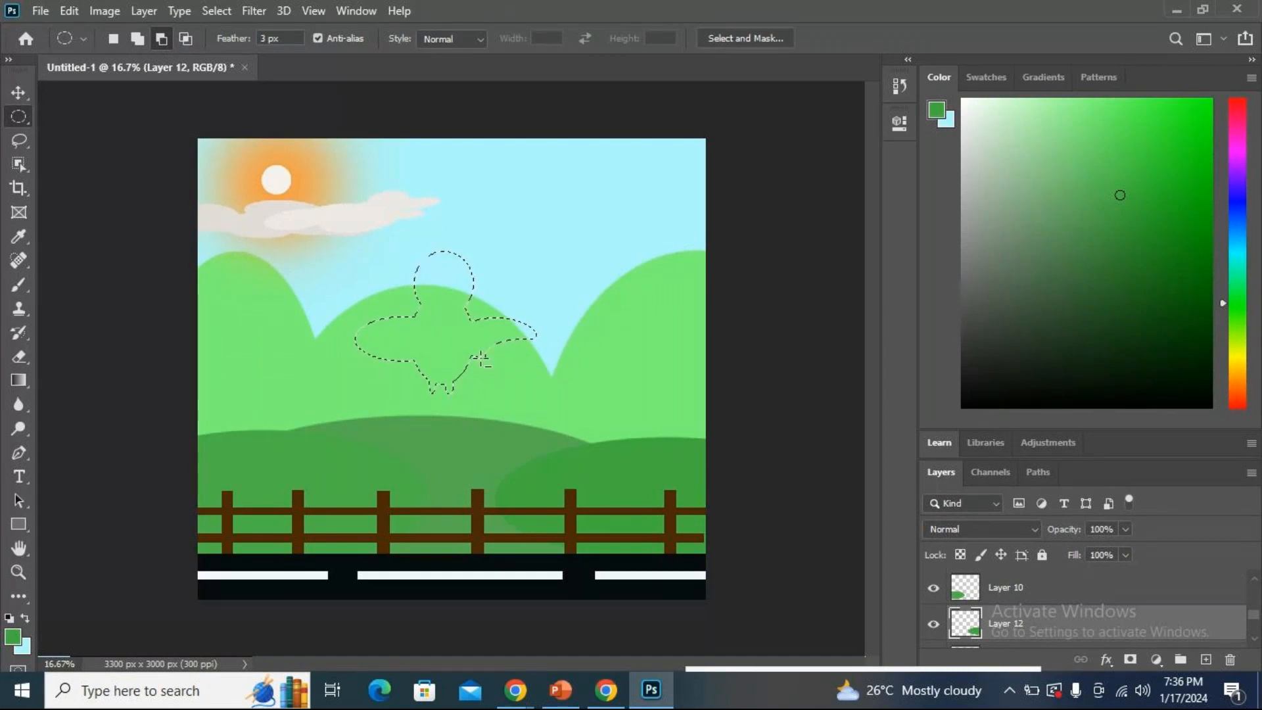
{"action": "left_click_drag", "start_coordinate": [489, 368], "coordinate": [545, 376]}
{"action": "left_click_drag", "start_coordinate": [481, 340], "coordinate": [554, 351]}
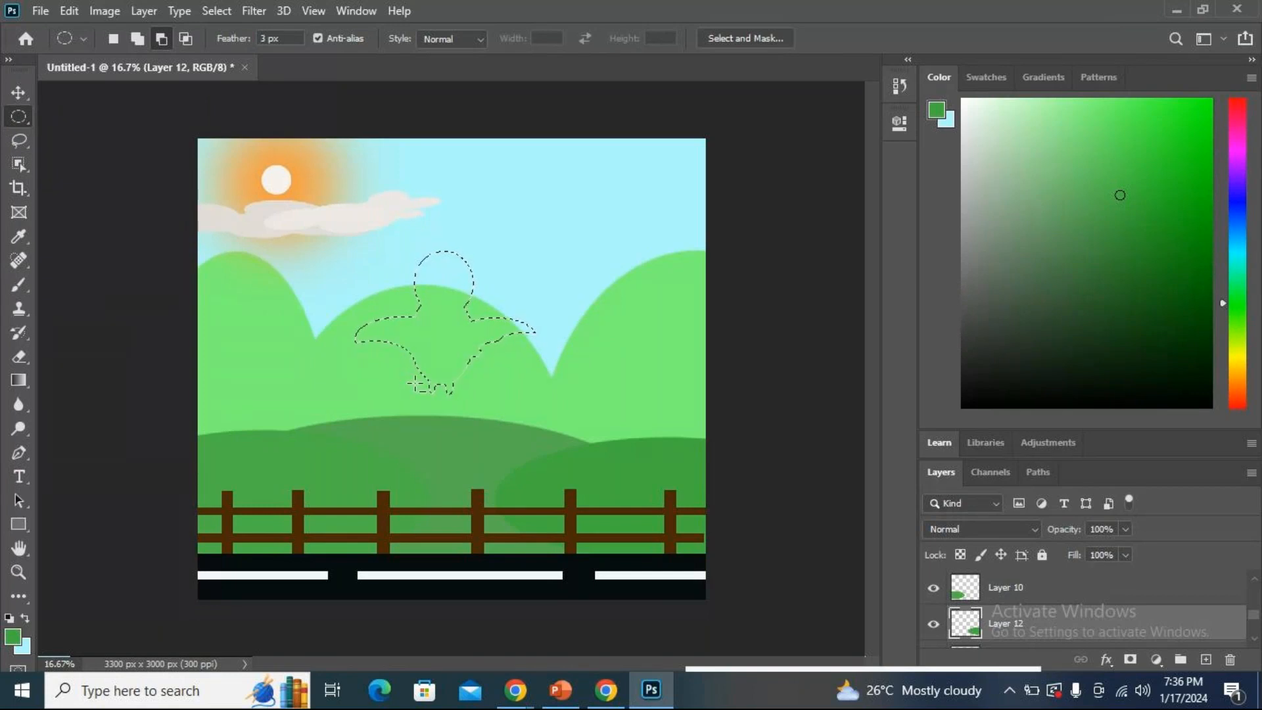
Subtract small ellipses along the left wing's underside and both sides of the lower body to slim the bird selection.
{"action": "left_click_drag", "start_coordinate": [349, 341], "coordinate": [373, 356]}
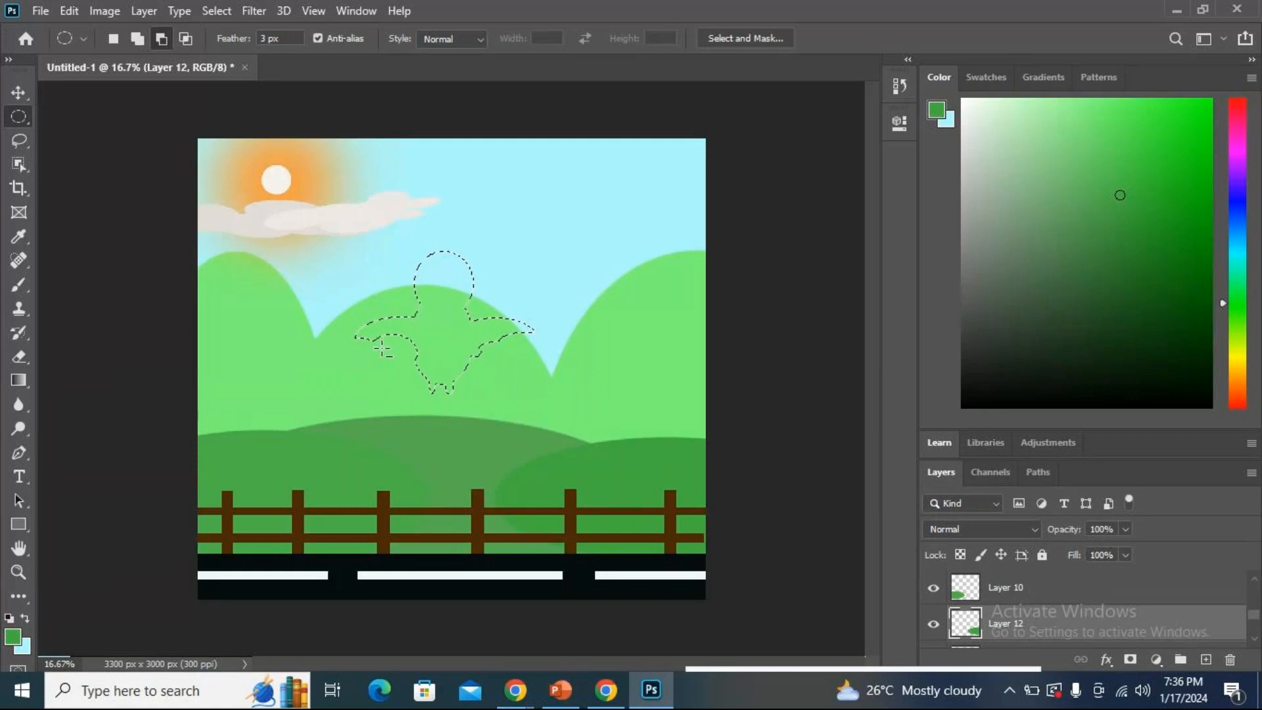
{"action": "left_click_drag", "start_coordinate": [369, 342], "coordinate": [393, 355]}
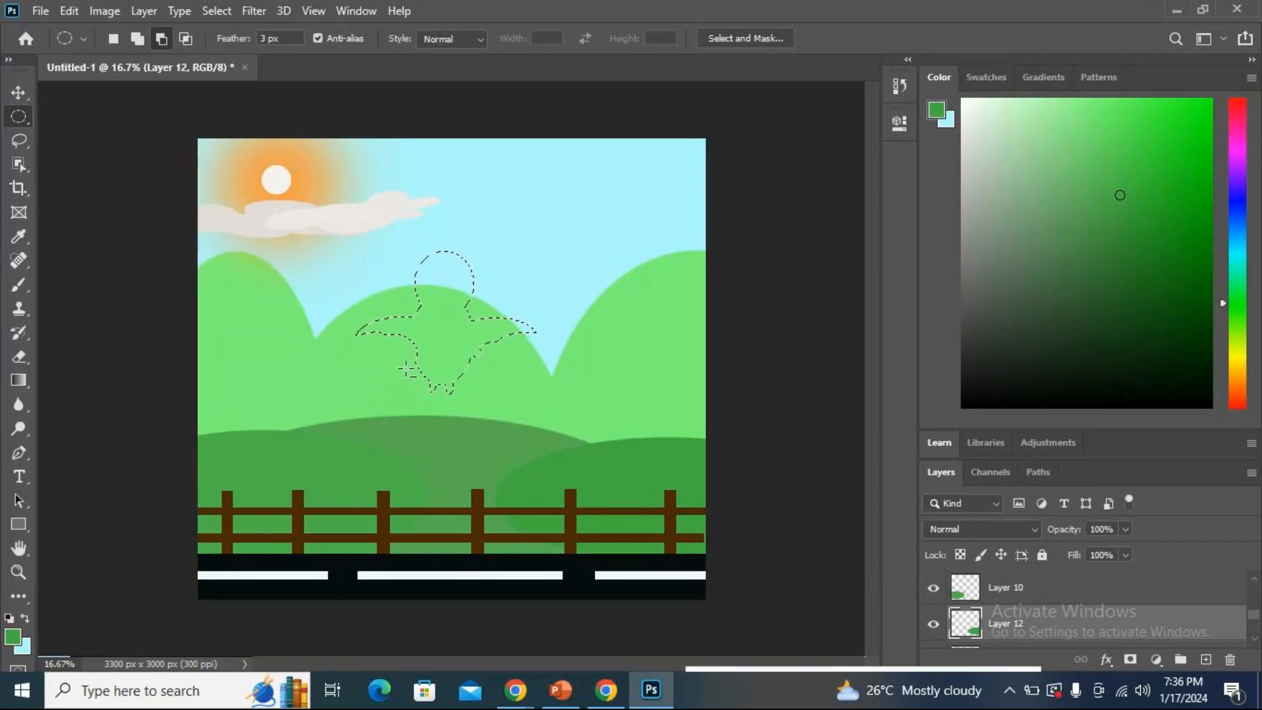
{"action": "left_click_drag", "start_coordinate": [397, 347], "coordinate": [424, 383]}
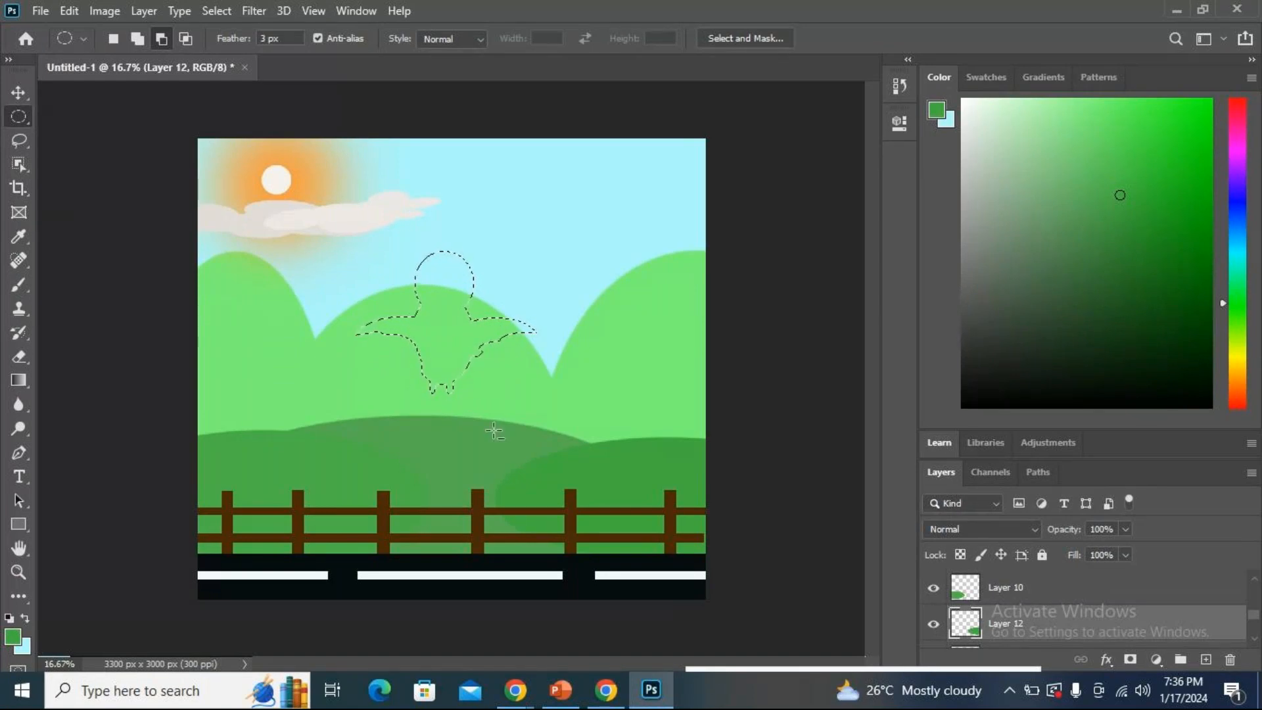
{"action": "left_click_drag", "start_coordinate": [470, 364], "coordinate": [459, 392]}
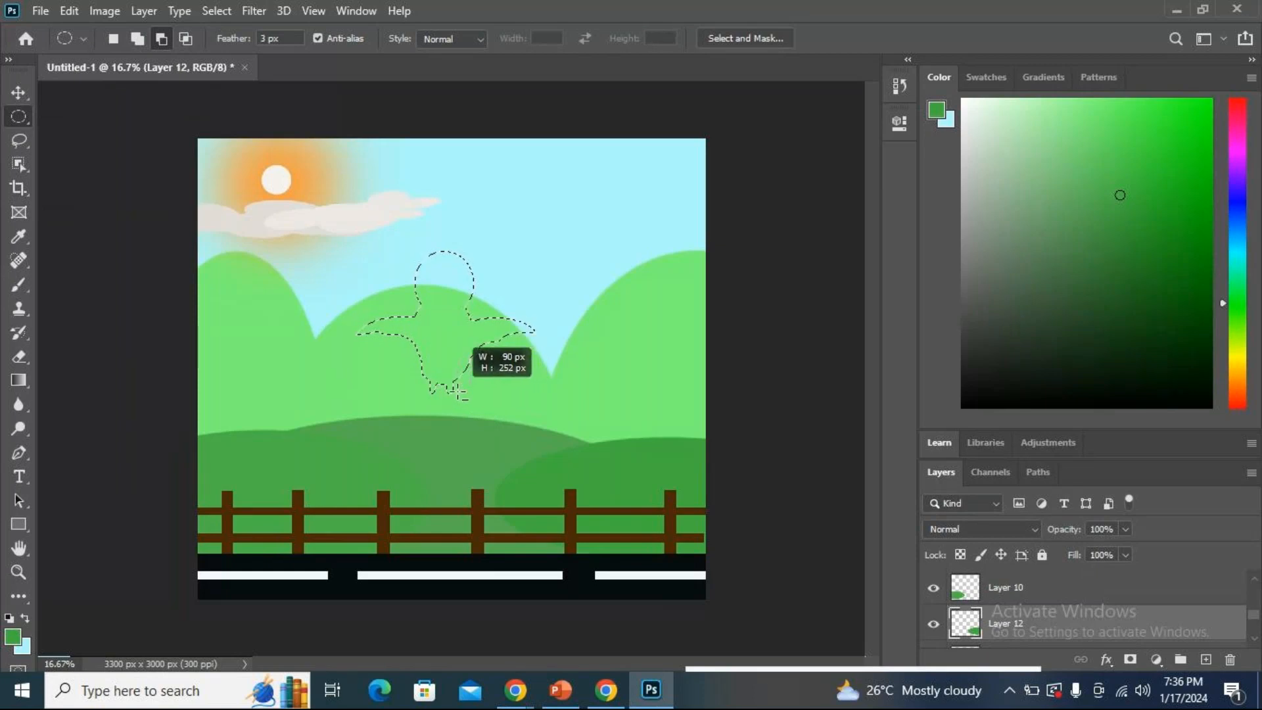
{"action": "left_click_drag", "start_coordinate": [458, 392], "coordinate": [457, 391]}
{"action": "left_click_drag", "start_coordinate": [466, 348], "coordinate": [491, 362]}
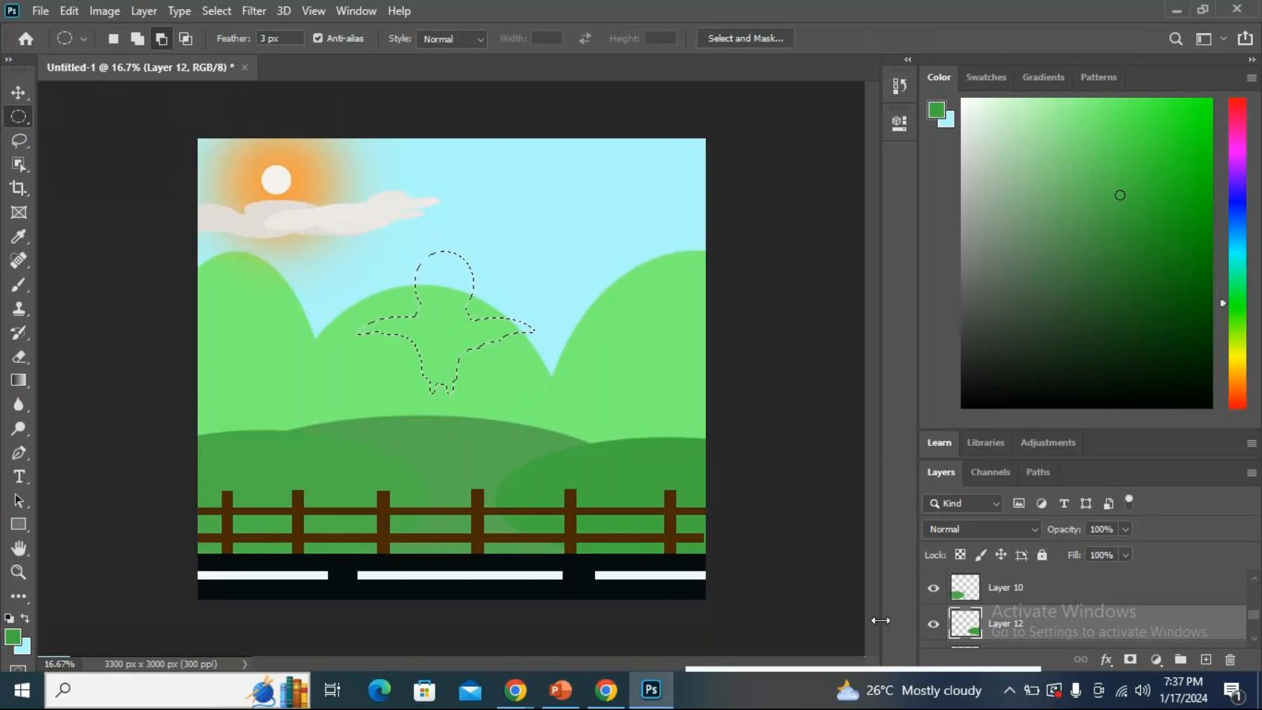
Fill the bird-shaped selection with near-black 010700 on a new layer and deselect.
{"action": "left_click", "coordinate": [1207, 660]}
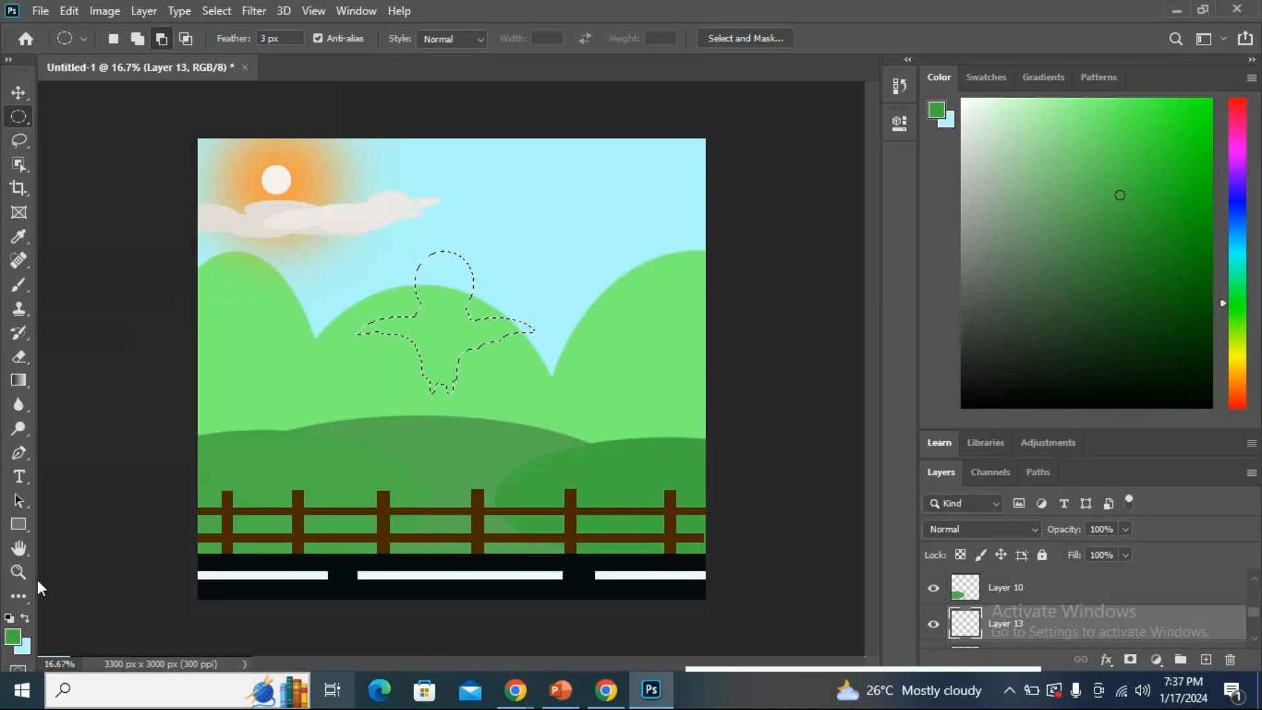
{"action": "left_click", "coordinate": [11, 636]}
{"action": "mouse_move", "coordinate": [430, 297]}
{"action": "left_mouse_down"}
{"action": "mouse_move", "coordinate": [437, 361]}
{"action": "mouse_move", "coordinate": [447, 355]}
{"action": "left_mouse_up"}
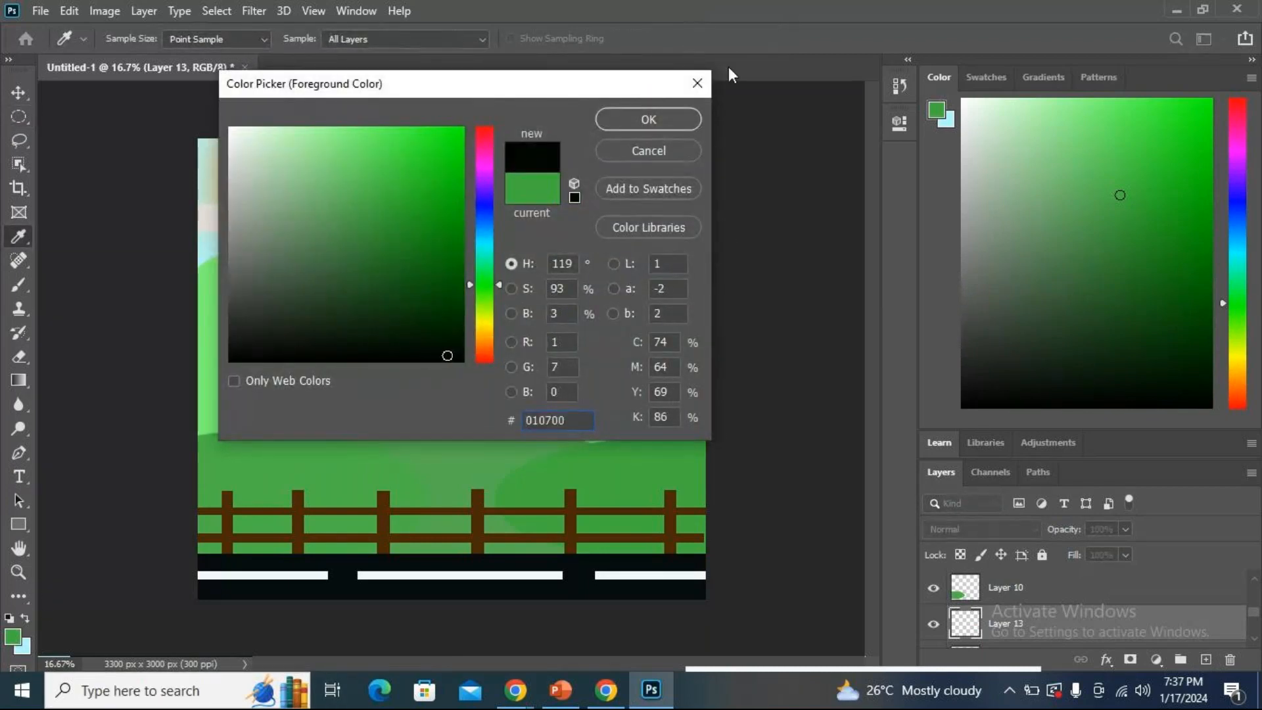
{"action": "left_click", "coordinate": [667, 128]}
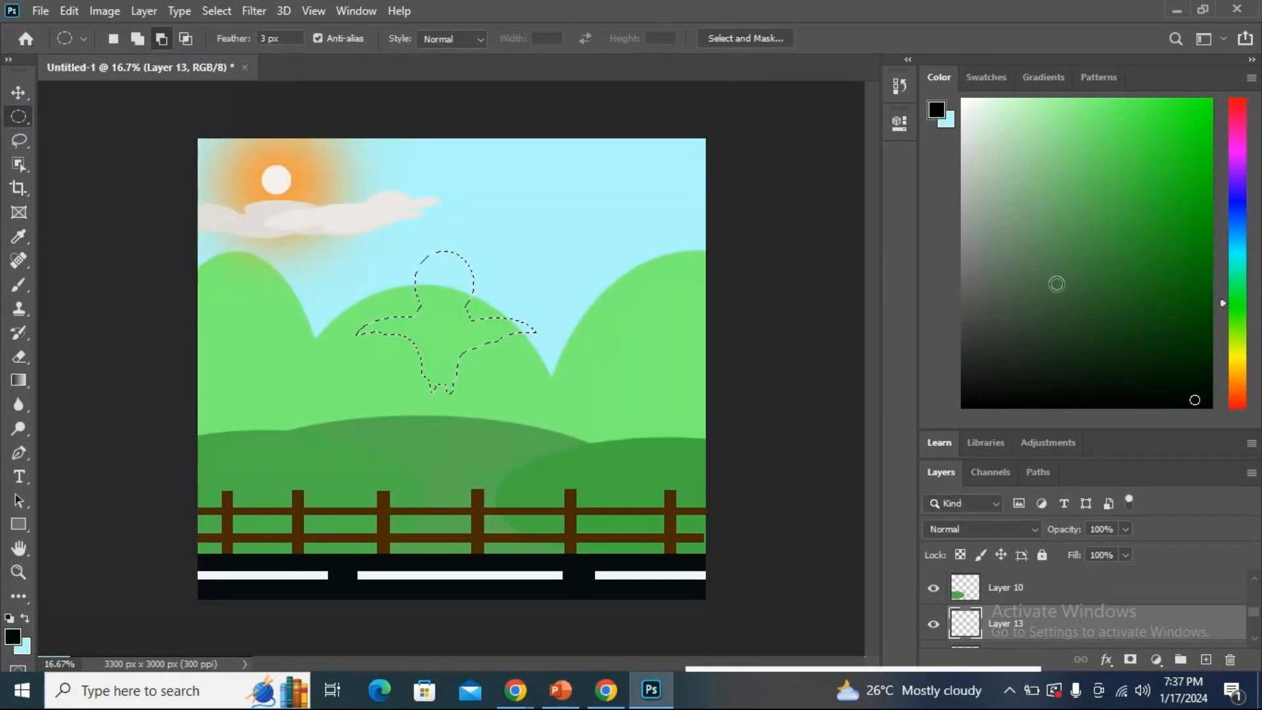
{"action": "key", "text": "alt+BackSpace"}
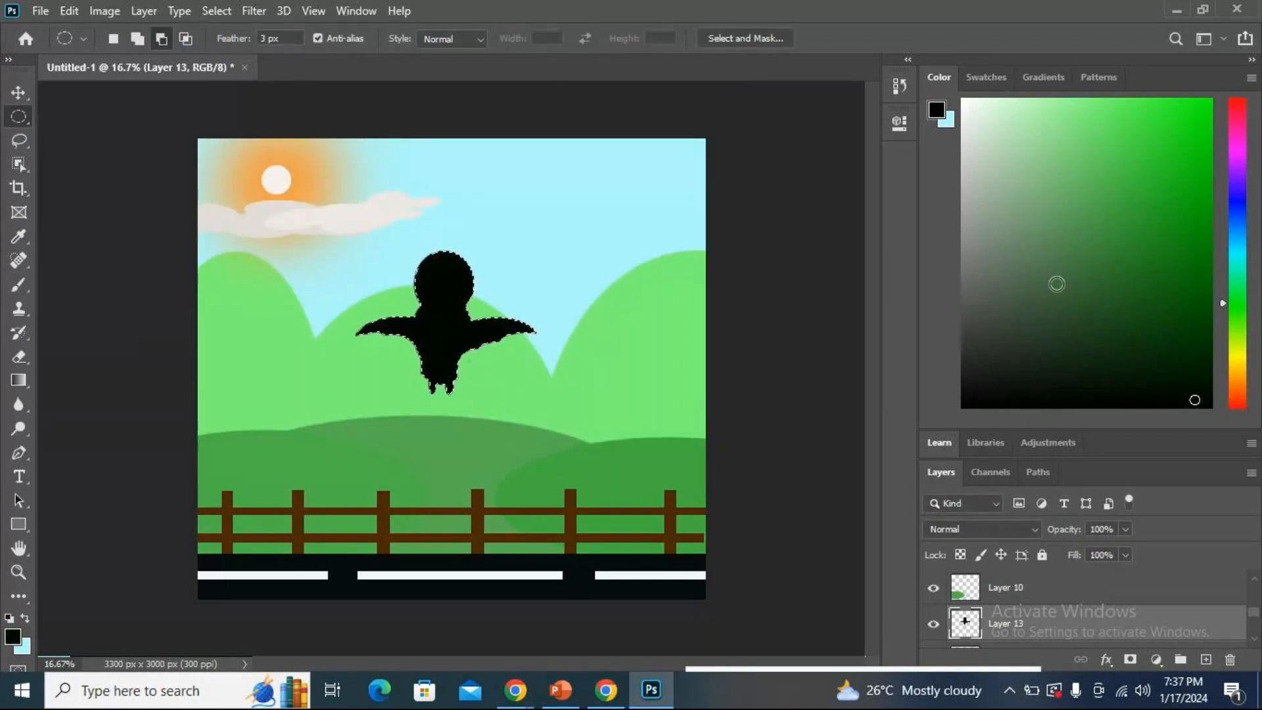
{"action": "key", "text": "ctrl+d"}
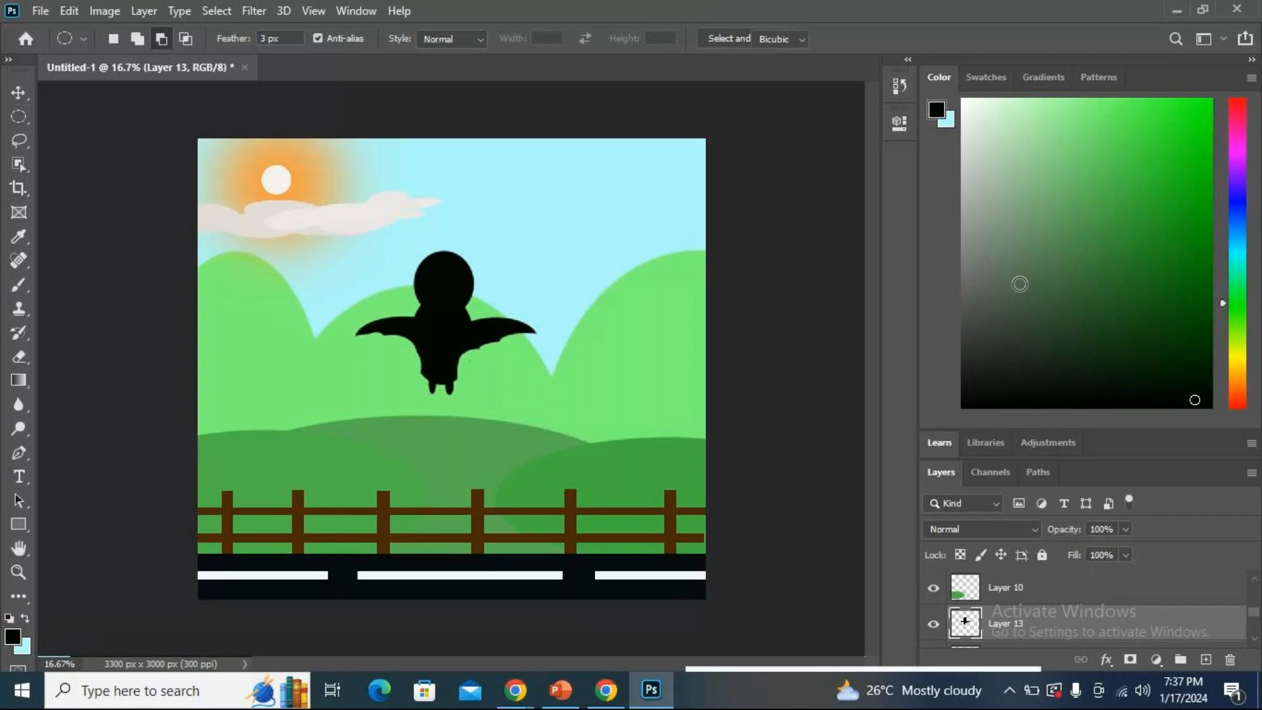
Scale the black bird down proportionally to about 8.34%.
{"action": "key", "text": "ctrl+t"}
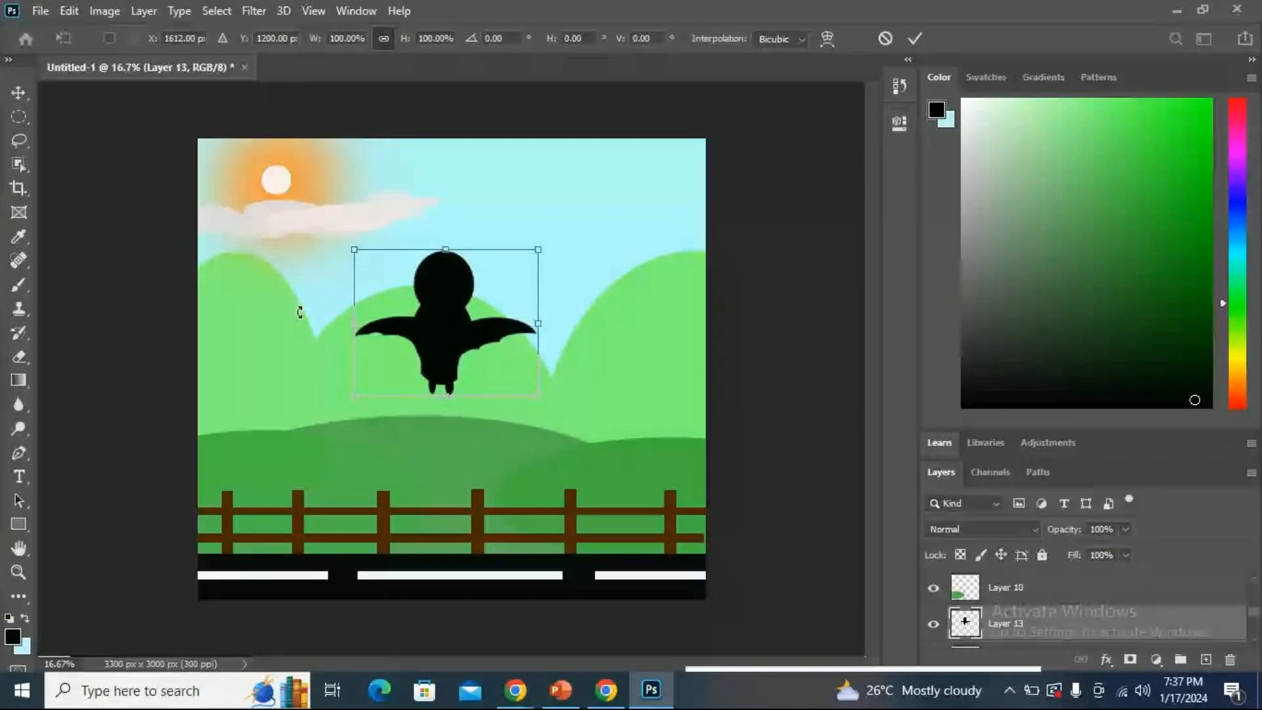
{"action": "left_click_drag", "start_coordinate": [538, 396], "coordinate": [384, 274]}
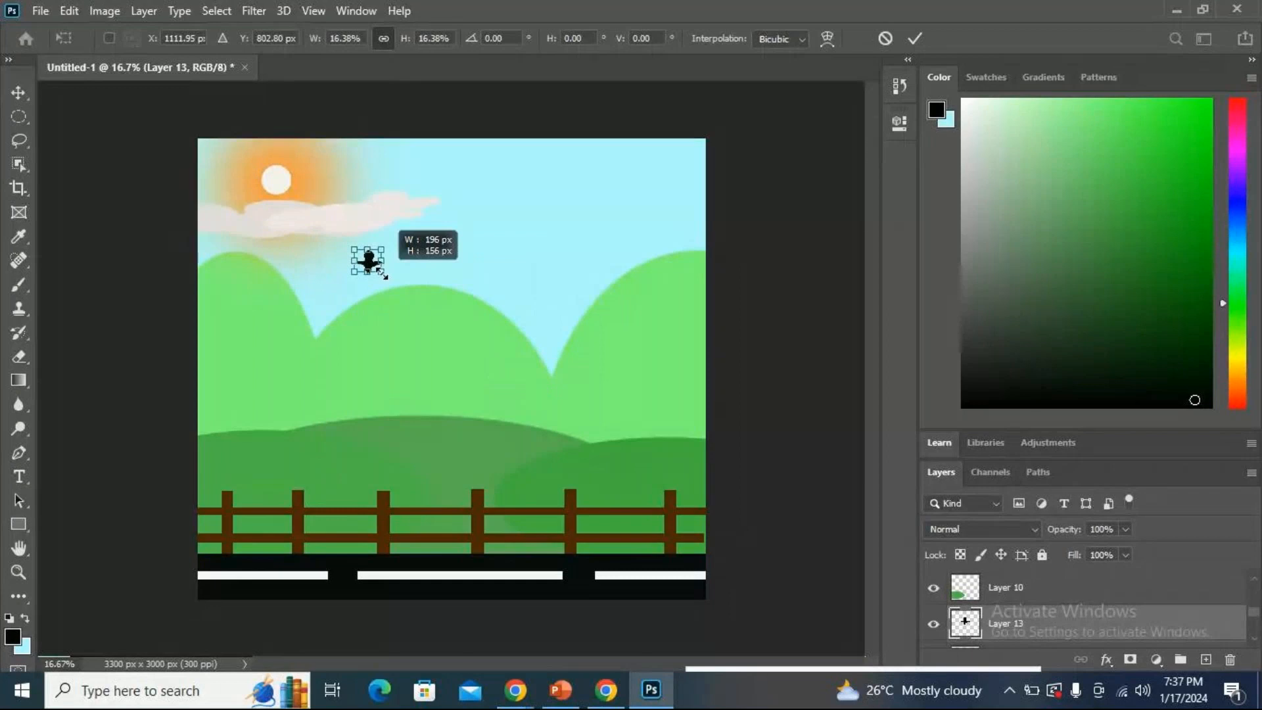
{"action": "left_click_drag", "start_coordinate": [383, 274], "coordinate": [379, 272]}
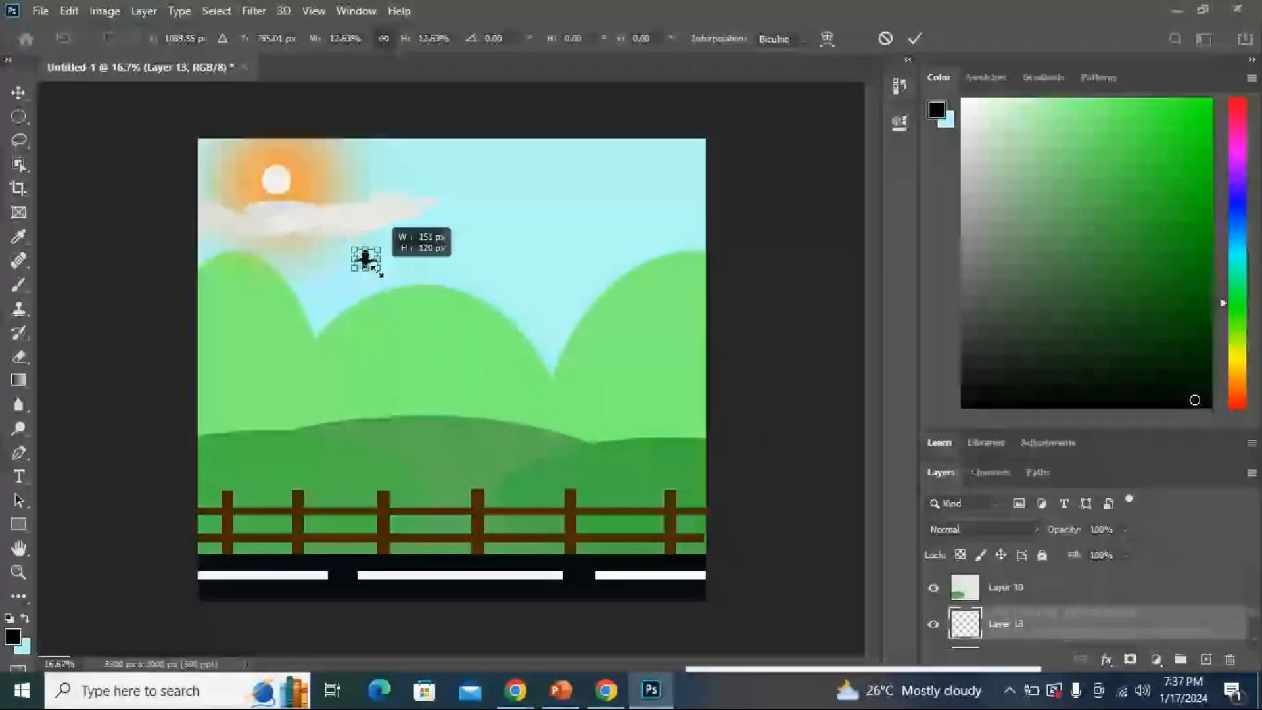
{"action": "left_click_drag", "start_coordinate": [380, 272], "coordinate": [379, 272]}
{"action": "key", "text": "ctrl+plus"}
{"action": "key", "text": "ctrl+plus"}
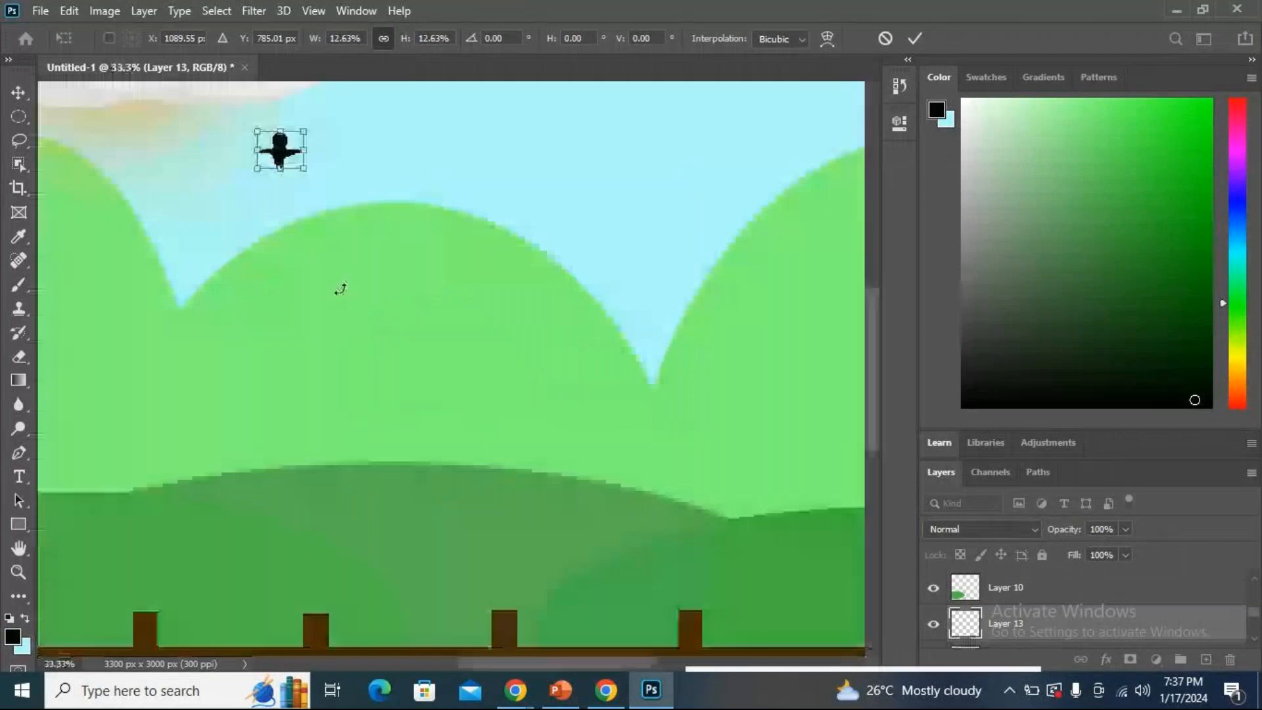
{"action": "left_click_drag", "start_coordinate": [304, 150], "coordinate": [292, 148]}
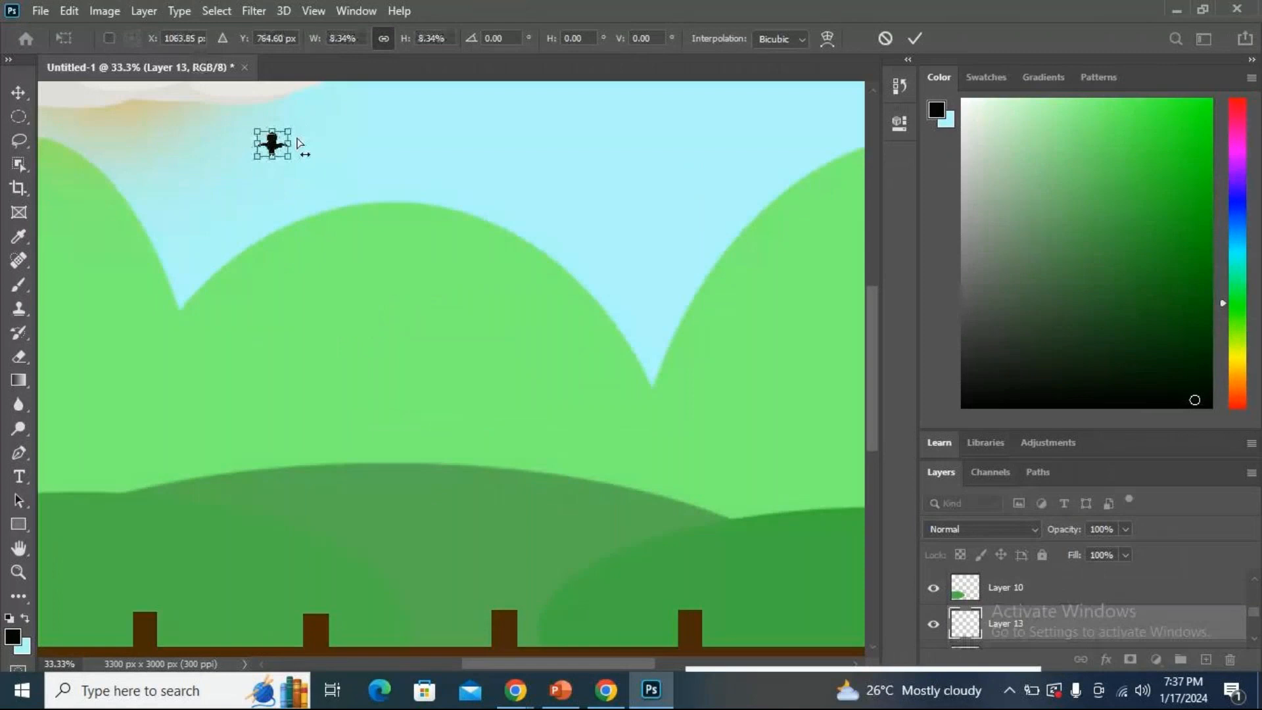
Move the bird above the cloud to about X 1068, Y 294 px and rotate it about -25.66°.
{"action": "key", "text": "ctrl+plus"}
{"action": "key", "text": "ctrl+plus"}
{"action": "left_click_drag", "start_coordinate": [354, 217], "coordinate": [172, 672]}
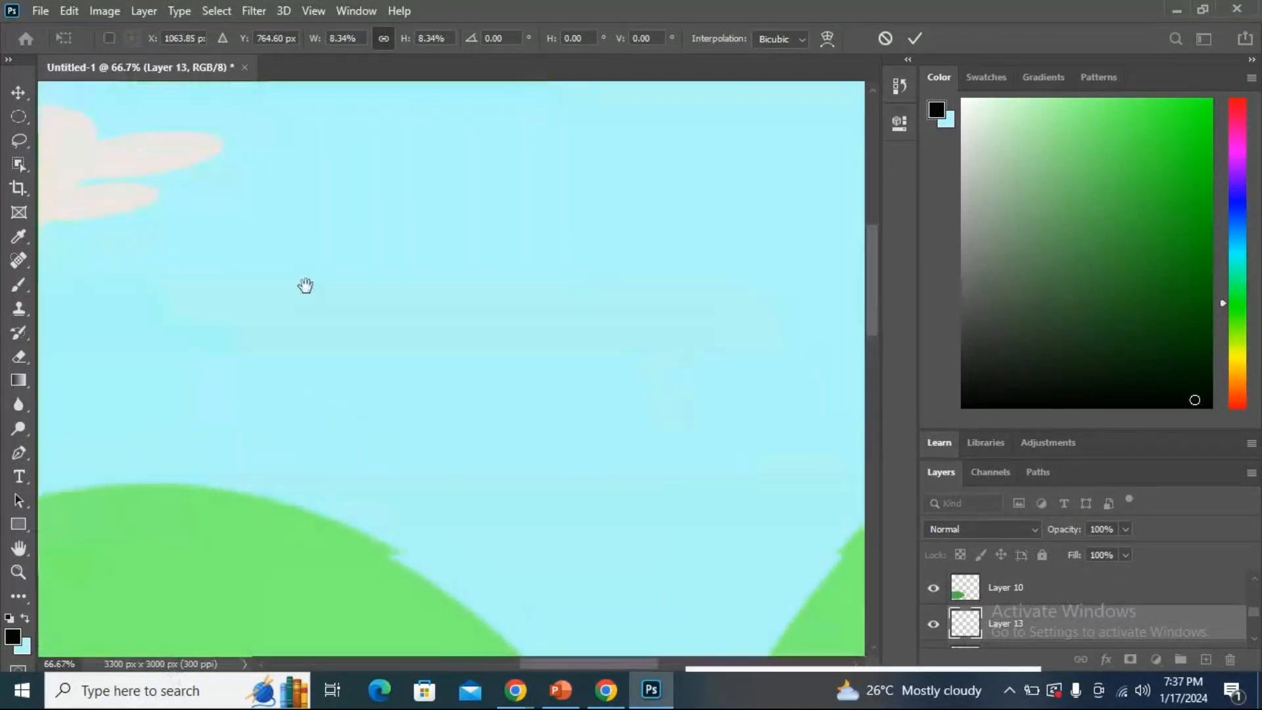
{"action": "left_click_drag", "start_coordinate": [144, 476], "coordinate": [521, 479]}
{"action": "left_click_drag", "start_coordinate": [210, 487], "coordinate": [336, 328]}
{"action": "left_click_drag", "start_coordinate": [327, 424], "coordinate": [412, 158]}
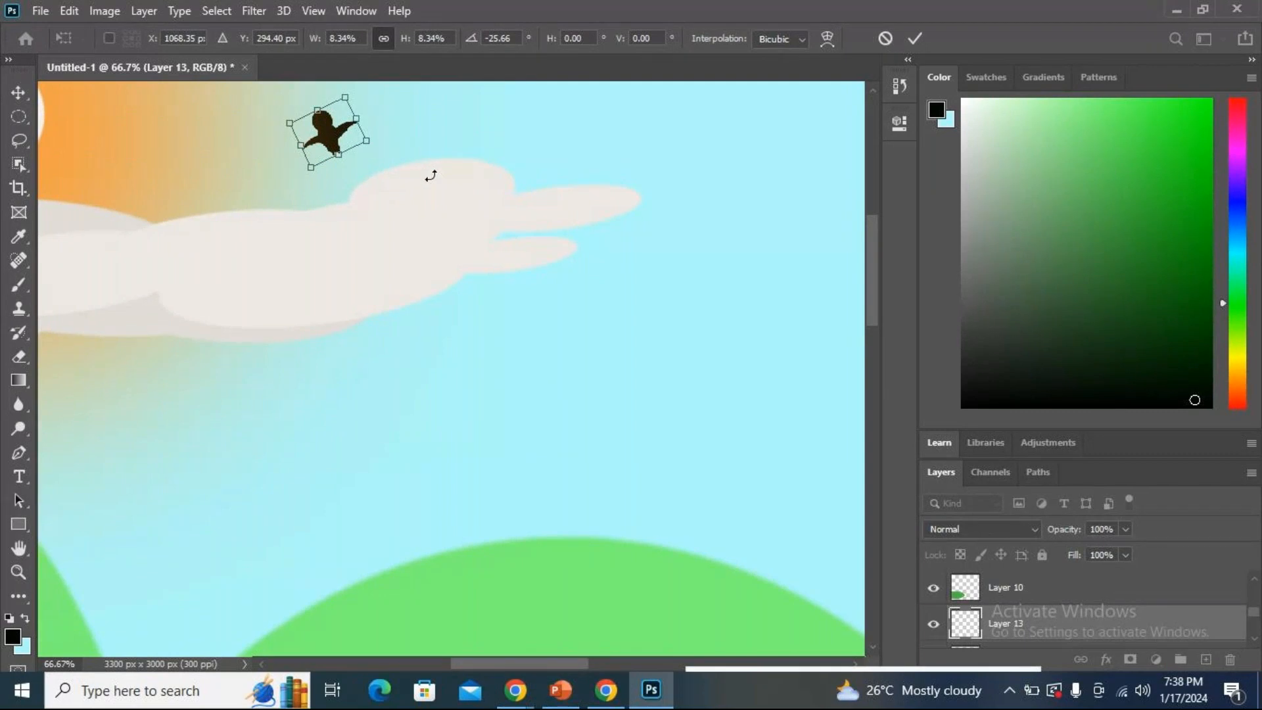
{"action": "key", "text": "Return"}
{"action": "key", "text": "m"}
{"action": "key", "text": "ctrl+minus"}
{"action": "key", "text": "ctrl+minus"}
{"action": "key", "text": "ctrl+minus"}
{"action": "key", "text": "ctrl+minus"}
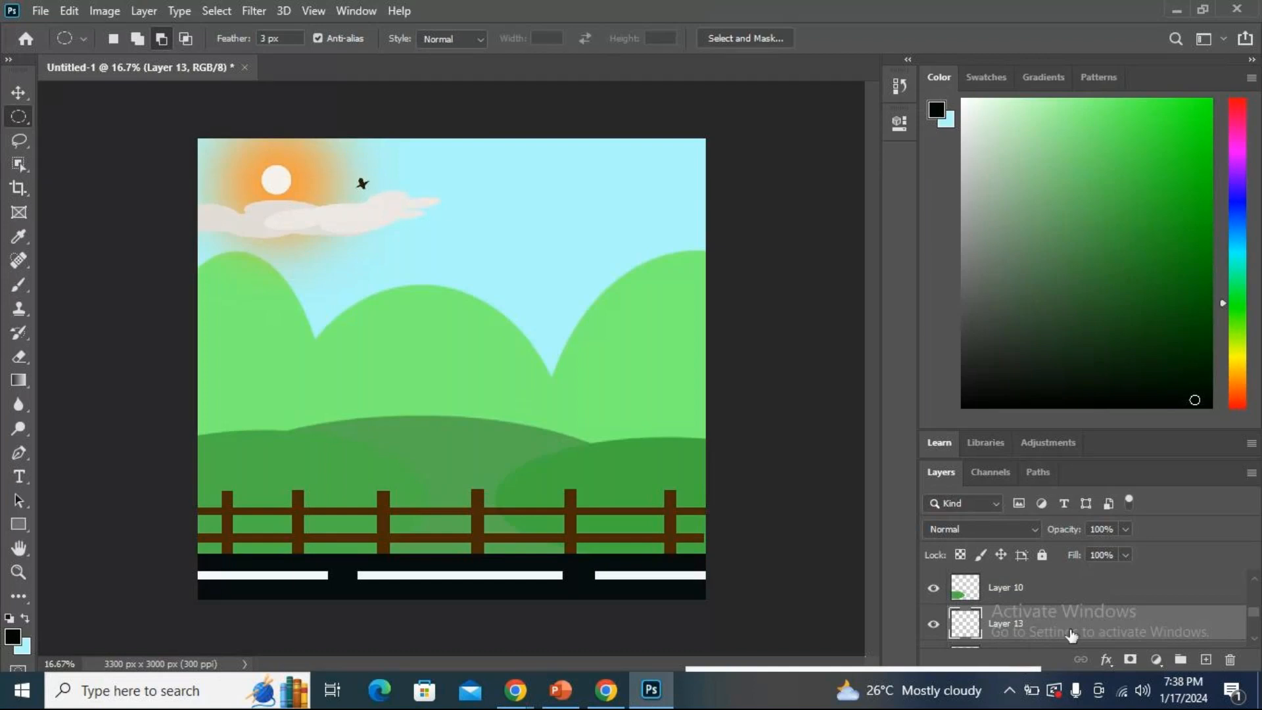
Duplicate Layer 13 as Layer 13 copy in the same document.
{"action": "right_click", "coordinate": [1070, 629]}
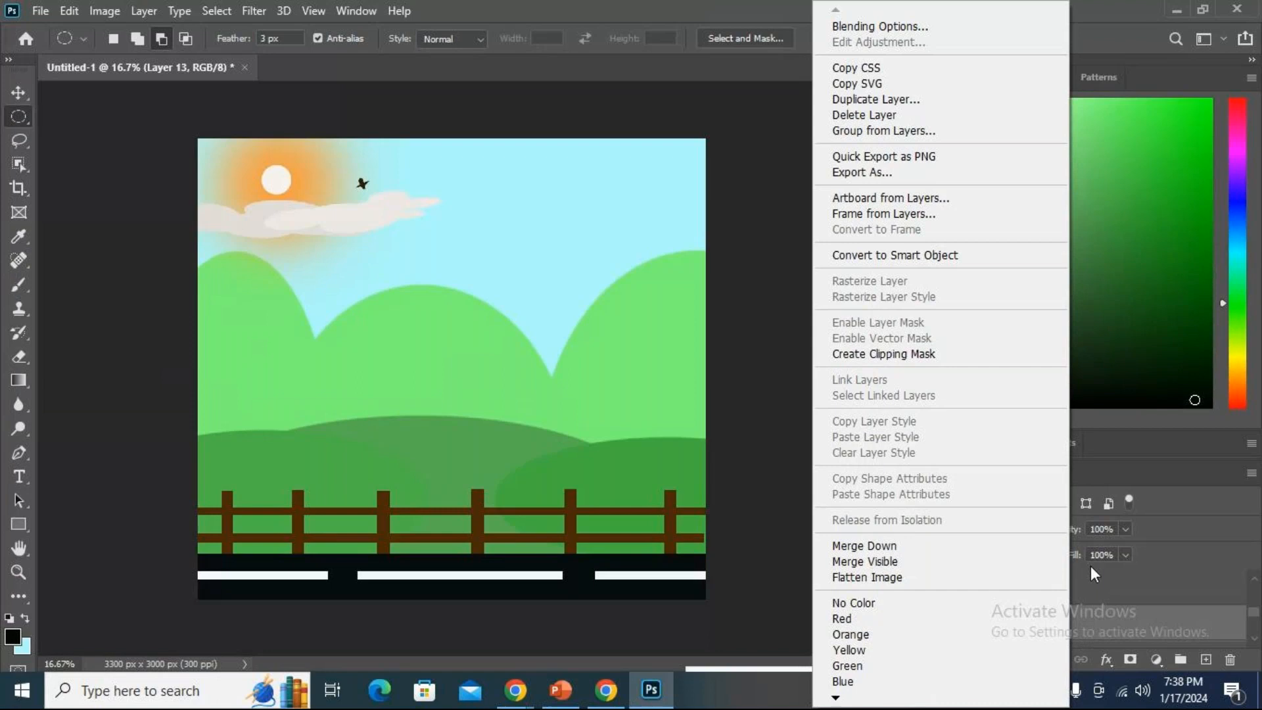
{"action": "left_click", "coordinate": [881, 100]}
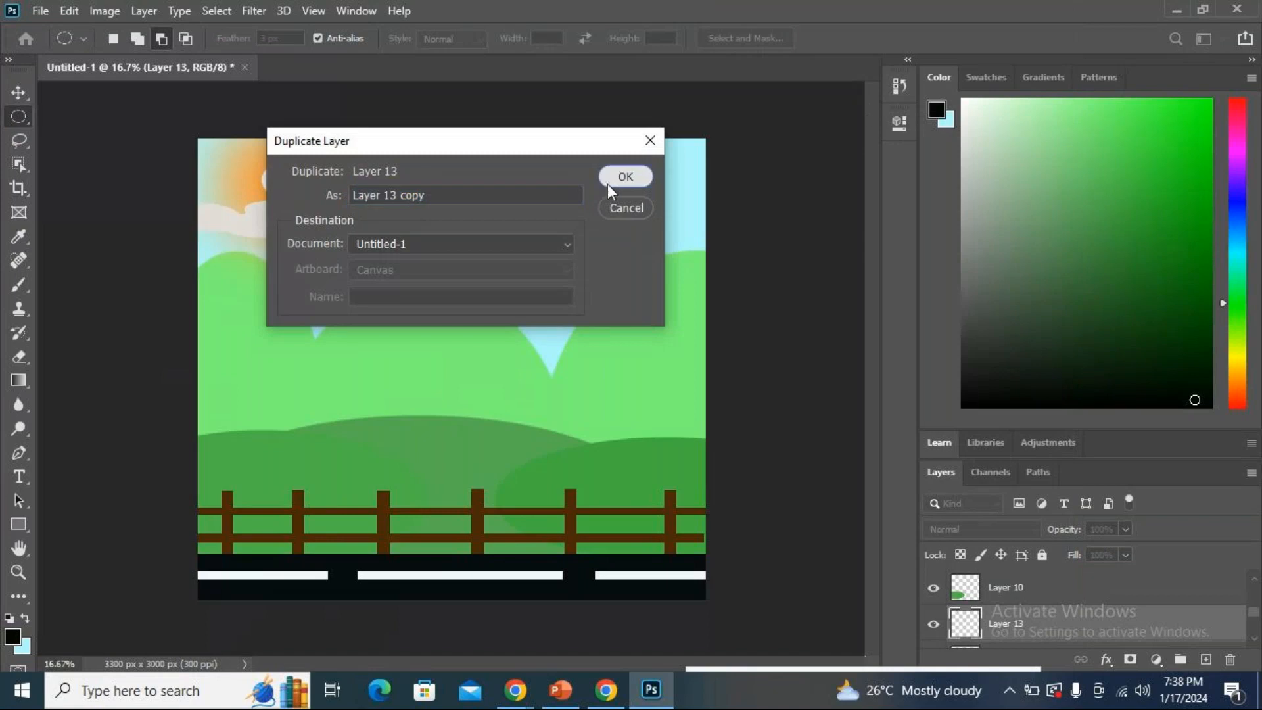
{"action": "left_click", "coordinate": [618, 178]}
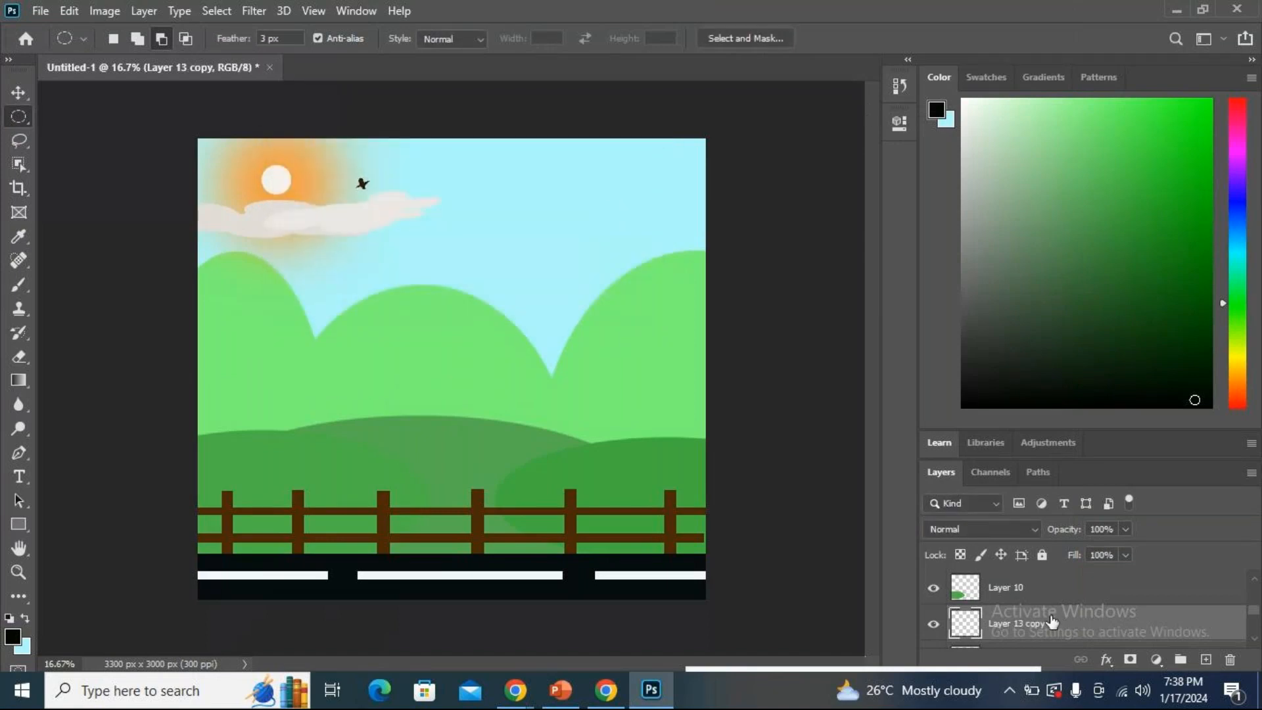
Move the copied bird right and down onto the cloud, at about X 1281, Y 403 px, keeping its size at 100%.
{"action": "key", "text": "ctrl+t"}
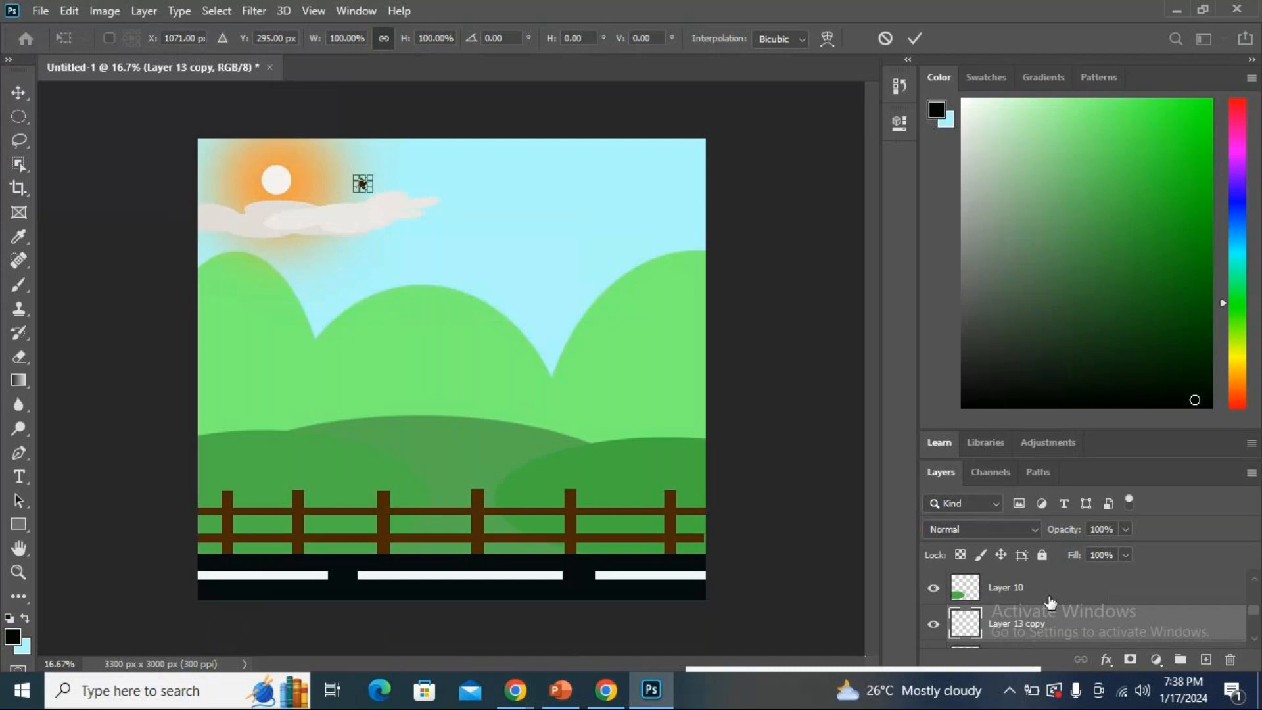
{"action": "key", "text": "Right"}
{"action": "key", "text": "Right"}
{"action": "key", "text": "Right"}
{"action": "key", "text": "Right"}
{"action": "key", "text": "Right"}
{"action": "key", "text": "Right"}
{"action": "key", "text": "Right"}
{"action": "key", "text": "Right"}
{"action": "key", "text": "Right"}
{"action": "key", "text": "Right"}
{"action": "key", "text": "Right"}
{"action": "key", "text": "Right"}
{"action": "key", "text": "Right"}
{"action": "key", "text": "Right"}
{"action": "key", "text": "Right"}
{"action": "key", "text": "Right"}
{"action": "key", "text": "Right"}
{"action": "key", "text": "Right"}
{"action": "key", "text": "Right"}
{"action": "key", "text": "Right"}
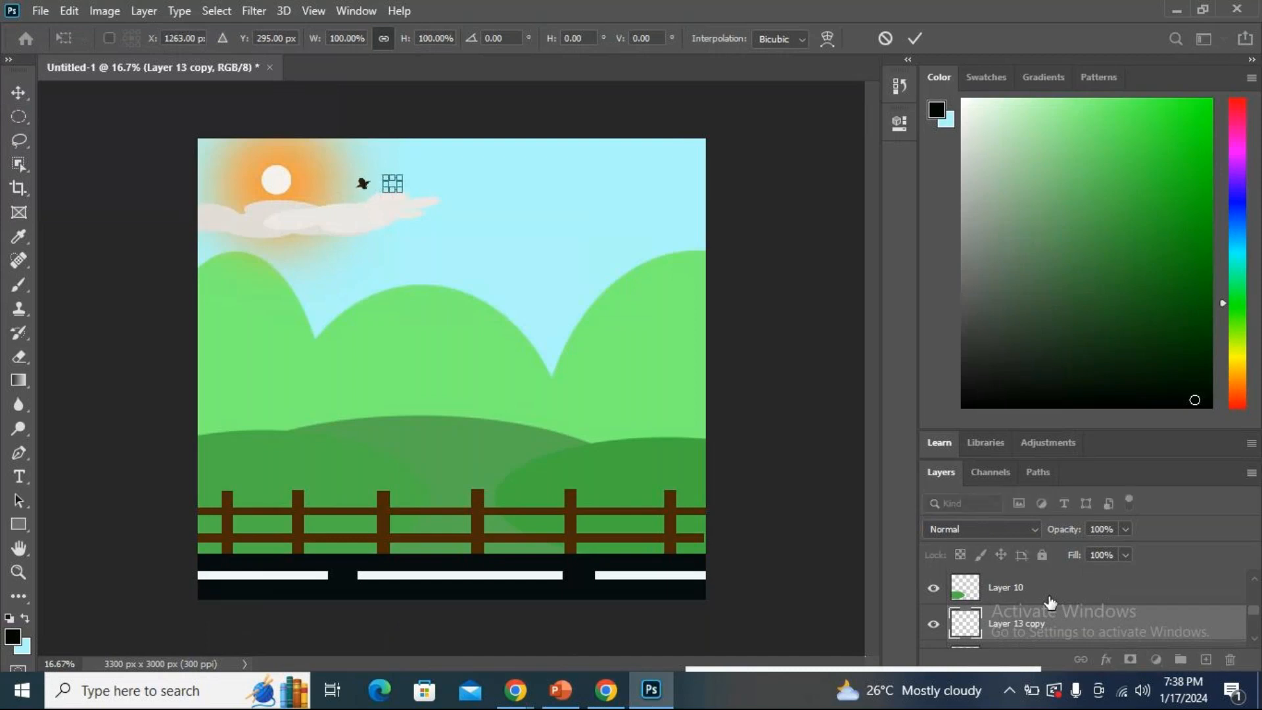
{"action": "key", "text": "shift+Right"}
{"action": "key", "text": "shift+Right"}
{"action": "key", "text": "shift+Right"}
{"action": "key", "text": "shift+Right"}
{"action": "key", "text": "shift+Right"}
{"action": "key", "text": "shift+Right"}
{"action": "key", "text": "shift+Right"}
{"action": "key", "text": "shift+Right"}
{"action": "key", "text": "shift+Right"}
{"action": "key", "text": "shift+Right"}
{"action": "key", "text": "shift+Right"}
{"action": "key", "text": "shift+Right"}
{"action": "key", "text": "shift+Right"}
{"action": "key", "text": "shift+Right"}
{"action": "key", "text": "shift+Right"}
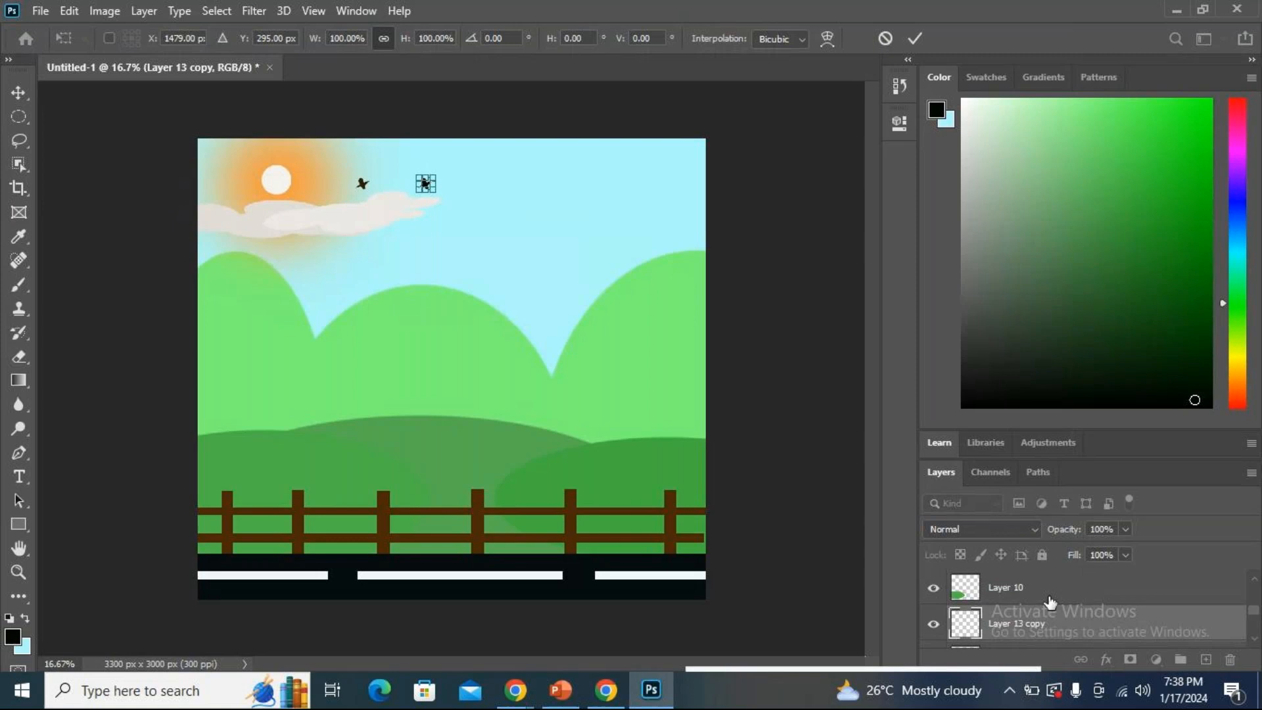
{"action": "key", "text": "Left"}
{"action": "key", "text": "Left"}
{"action": "key", "text": "Left"}
{"action": "key", "text": "Left"}
{"action": "key", "text": "Left"}
{"action": "key", "text": "Left"}
{"action": "key", "text": "Left"}
{"action": "key", "text": "Left"}
{"action": "key", "text": "Left"}
{"action": "key", "text": "Left"}
{"action": "key", "text": "Left"}
{"action": "key", "text": "Left"}
{"action": "key", "text": "Left"}
{"action": "key", "text": "Left"}
{"action": "key", "text": "Left"}
{"action": "key", "text": "Left"}
{"action": "key", "text": "Left"}
{"action": "key", "text": "Left"}
{"action": "key", "text": "Left"}
{"action": "key", "text": "Left"}
{"action": "key", "text": "Down"}
{"action": "key", "text": "Down"}
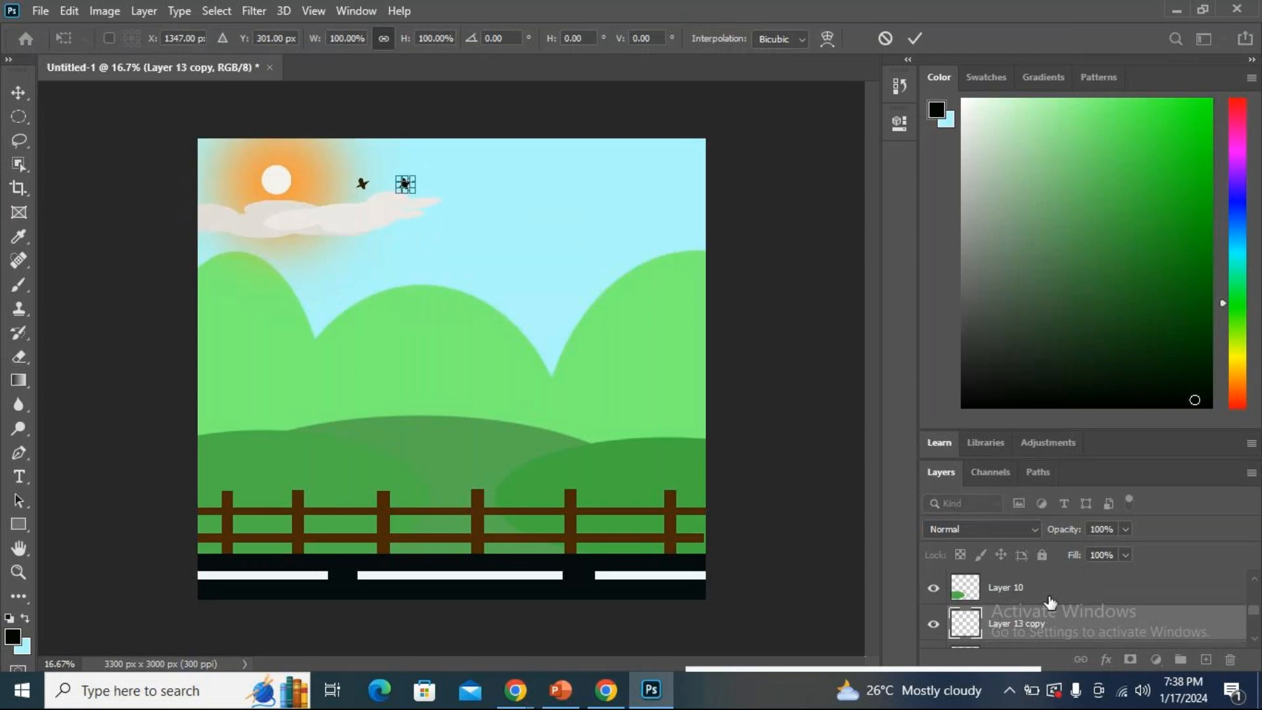
{"action": "key", "text": "Down"}
{"action": "key", "text": "Down"}
{"action": "key", "text": "Down"}
{"action": "key", "text": "Down"}
{"action": "key", "text": "Down"}
{"action": "key", "text": "Down"}
{"action": "key", "text": "Down"}
{"action": "key", "text": "Down"}
{"action": "key", "text": "Down"}
{"action": "key", "text": "Down"}
{"action": "key", "text": "Down"}
{"action": "key", "text": "Down"}
{"action": "key", "text": "Down"}
{"action": "key", "text": "Down"}
{"action": "key", "text": "Down"}
{"action": "key", "text": "Down"}
{"action": "key", "text": "Left"}
{"action": "key", "text": "Left"}
{"action": "key", "text": "Left"}
{"action": "key", "text": "Left"}
{"action": "key", "text": "Left"}
{"action": "key", "text": "Left"}
{"action": "key", "text": "Left"}
{"action": "key", "text": "Left"}
{"action": "key", "text": "Left"}
{"action": "key", "text": "Left"}
{"action": "key", "text": "Left"}
{"action": "key", "text": "Left"}
{"action": "key", "text": "Left"}
{"action": "key", "text": "Right"}
{"action": "key", "text": "Right"}
{"action": "key", "text": "m"}
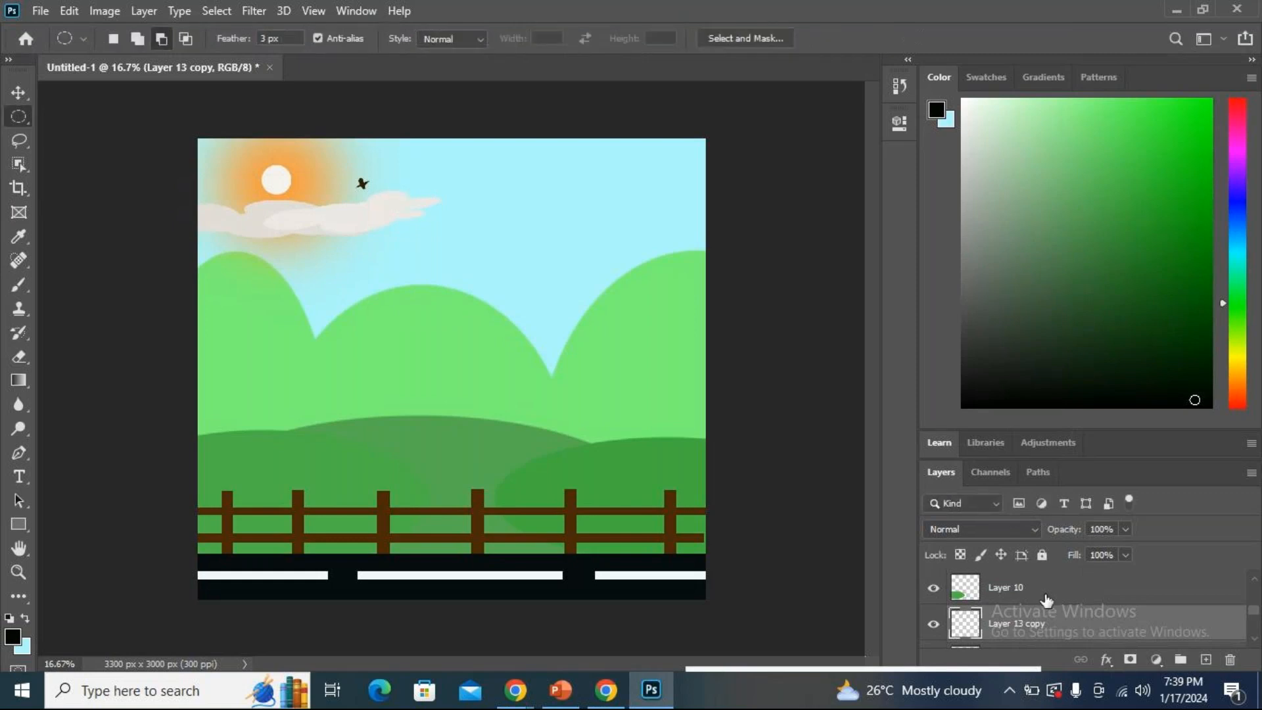
Move Layer 13 copy above Layer 8 in the layer stack and rotate its bird slightly counterclockwise.
{"action": "left_click_drag", "start_coordinate": [1050, 633], "coordinate": [1121, 572]}
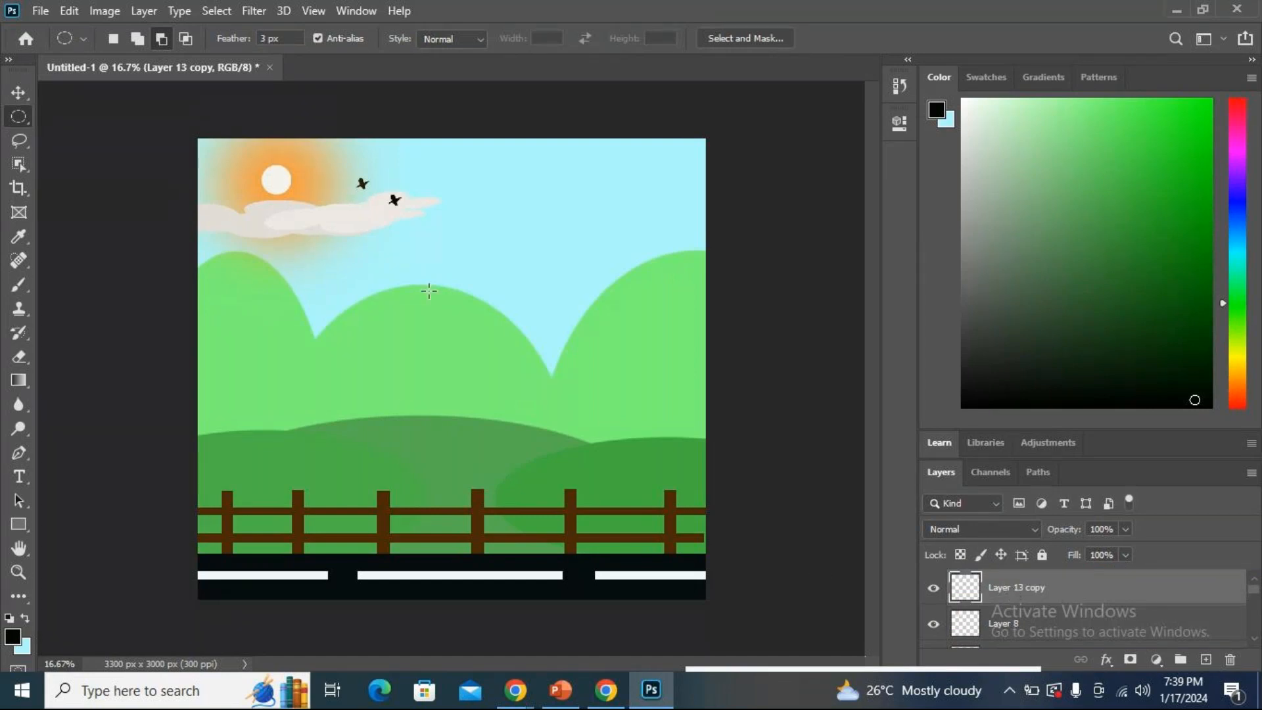
{"action": "key", "text": "ctrl+t"}
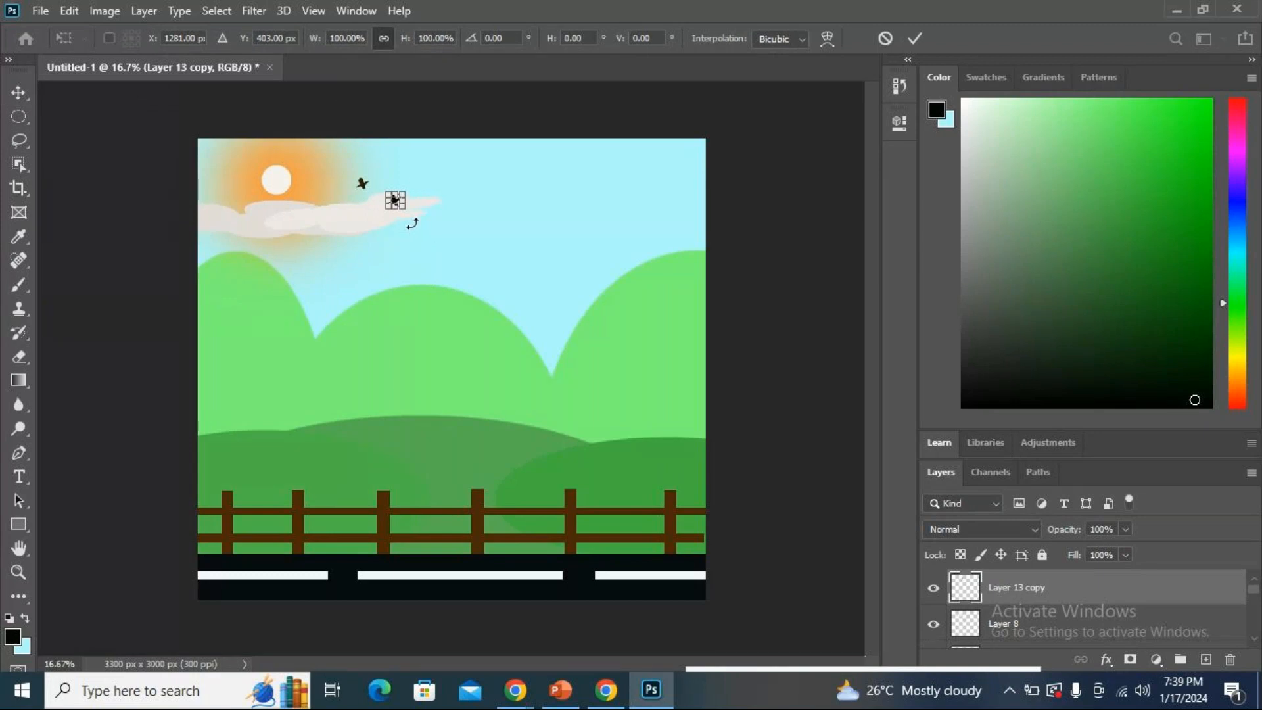
{"action": "left_click_drag", "start_coordinate": [412, 224], "coordinate": [425, 217]}
{"action": "key", "text": "m"}
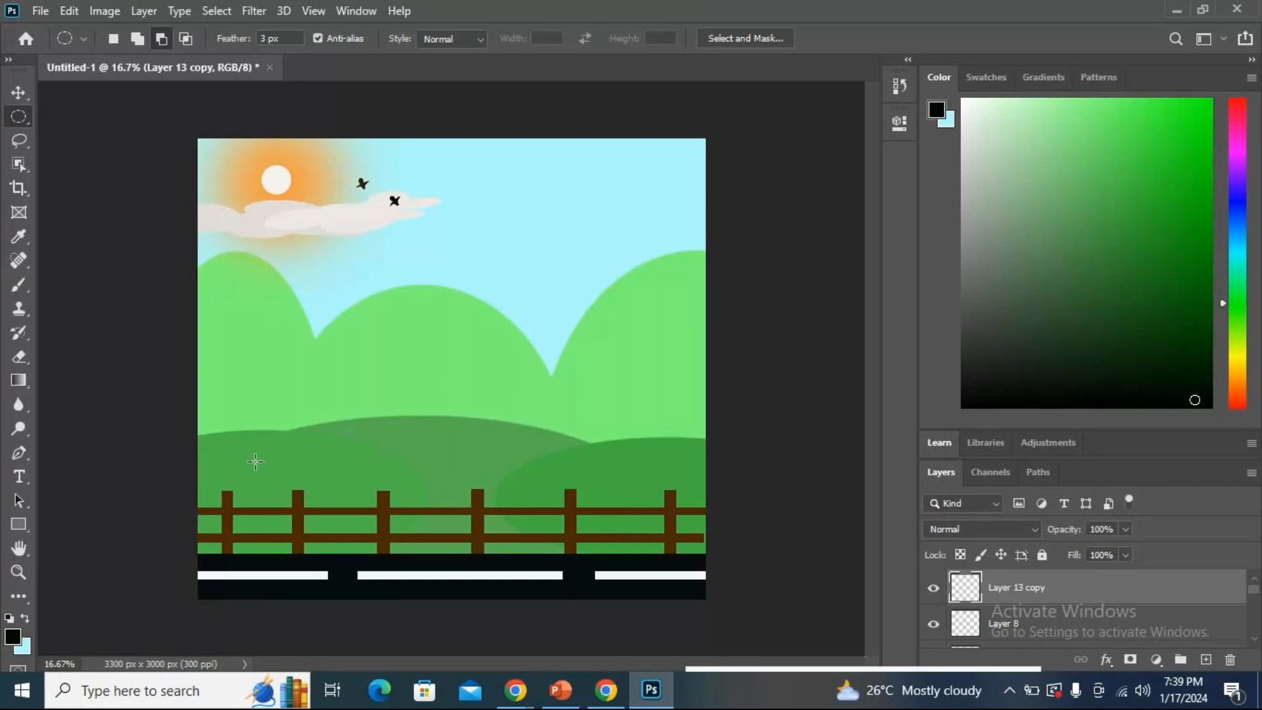
{"action": "left_click_drag", "start_coordinate": [280, 418], "coordinate": [283, 472]}
{"action": "right_click", "coordinate": [27, 117]}
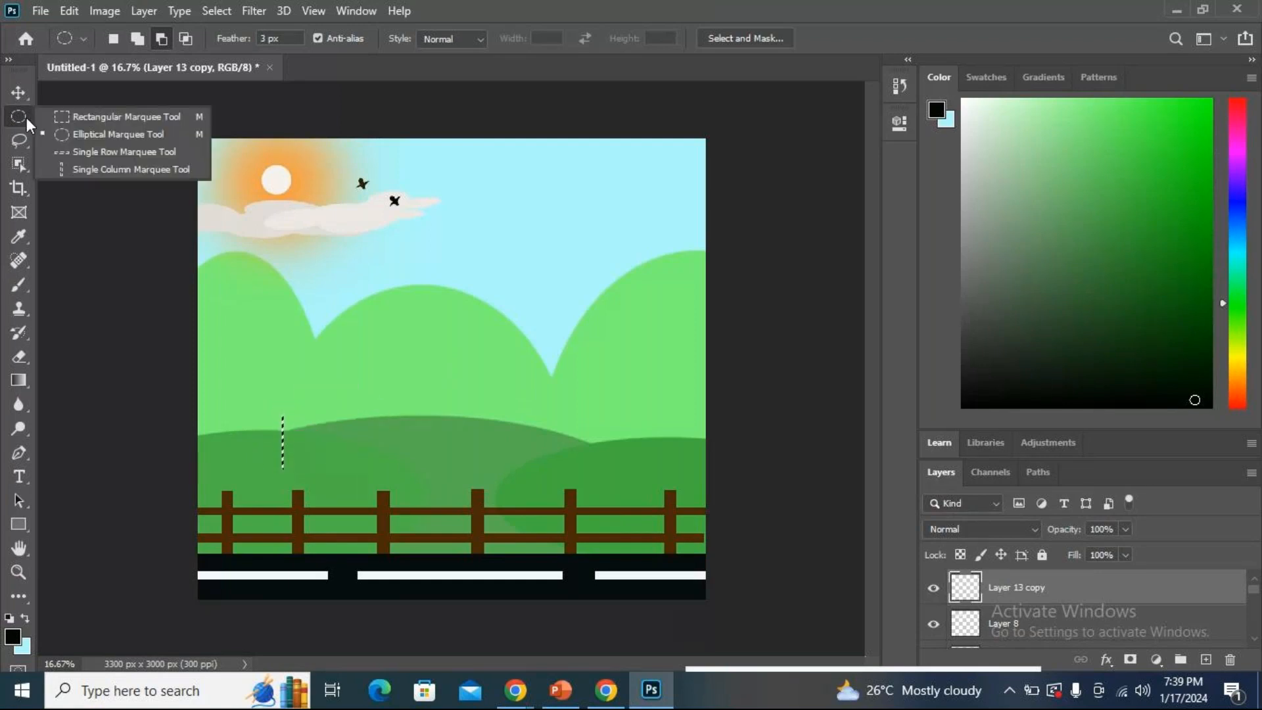
{"action": "key", "text": "ctrl+d"}
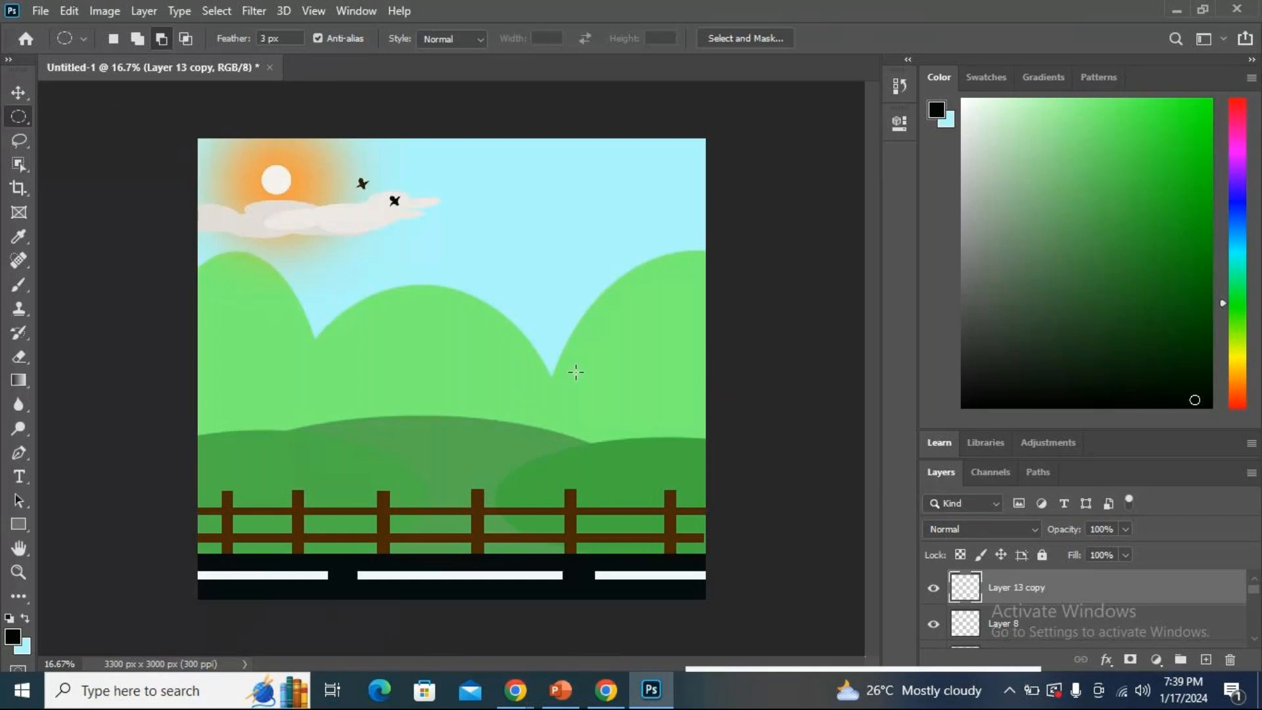
Demonstrate the Single Row Marquee Tool by placing a one-pixel row selection over the hills, and deselect it.
{"action": "right_click", "coordinate": [21, 120]}
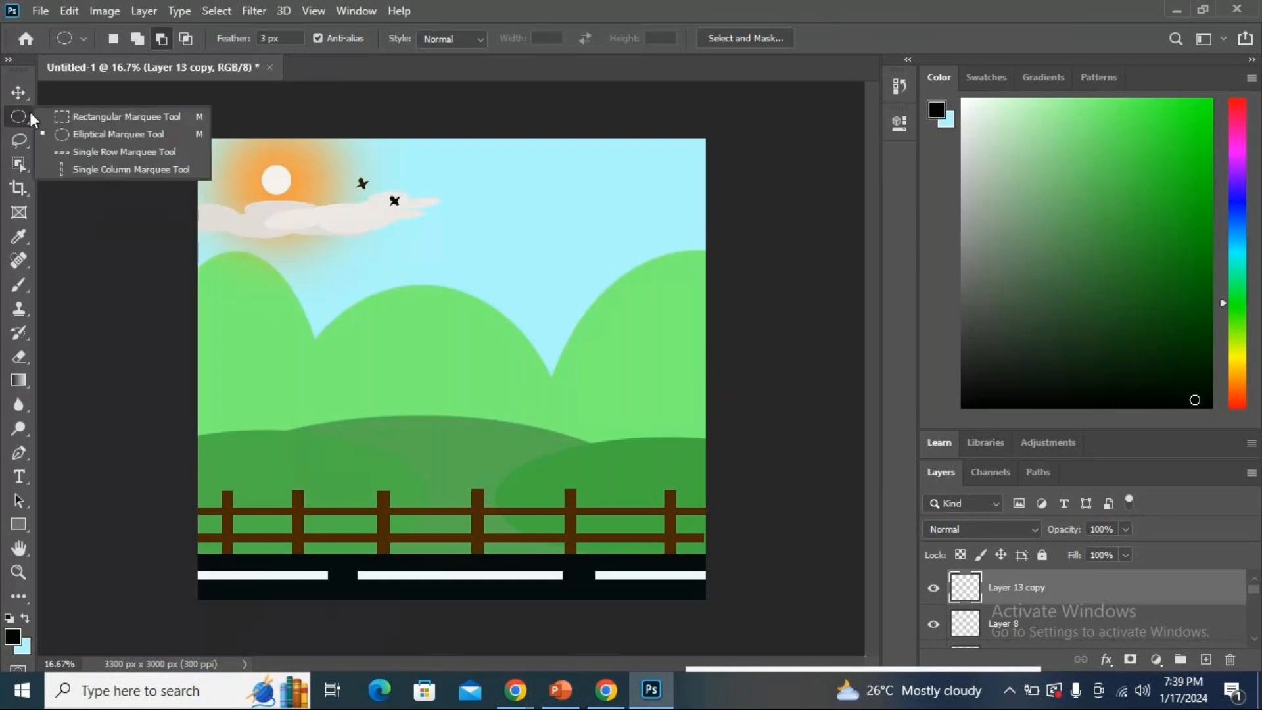
{"action": "left_click", "coordinate": [69, 153]}
{"action": "left_click", "coordinate": [359, 448]}
{"action": "left_click_drag", "start_coordinate": [359, 448], "coordinate": [460, 437]}
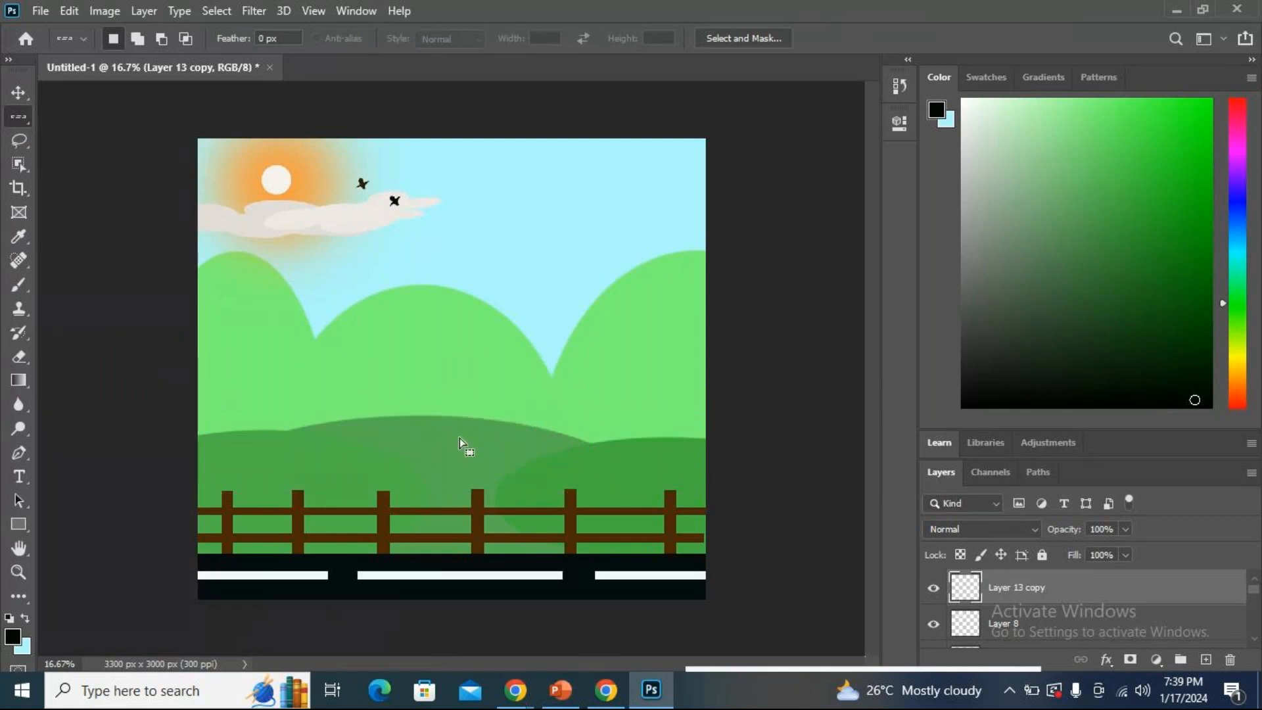
{"action": "left_click_drag", "start_coordinate": [190, 432], "coordinate": [319, 450]}
{"action": "left_click_drag", "start_coordinate": [318, 448], "coordinate": [332, 317]}
{"action": "key", "text": "ctrl+d"}
Demonstrate the Single Column Marquee Tool by placing a one-pixel column selection near the sun, without keeping it.
{"action": "right_click", "coordinate": [30, 119]}
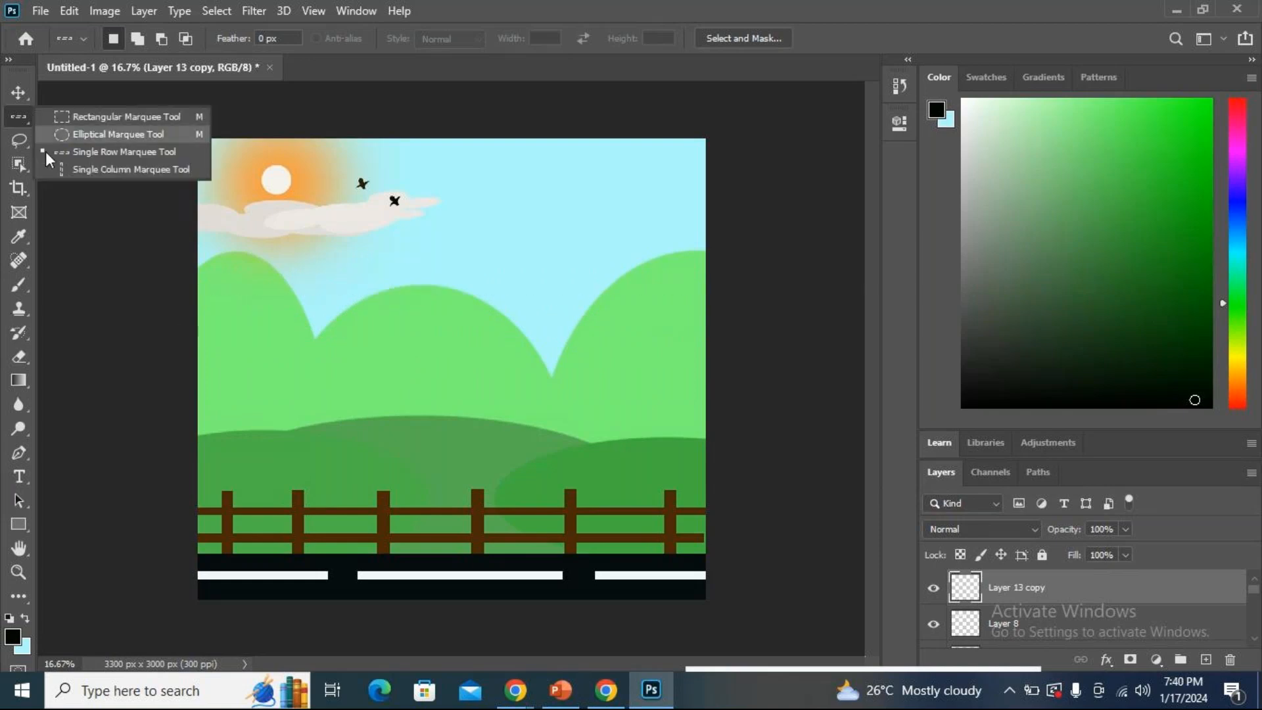
{"action": "left_click", "coordinate": [116, 172]}
{"action": "left_click_drag", "start_coordinate": [330, 187], "coordinate": [118, 187]}
{"action": "right_click", "coordinate": [29, 120]}
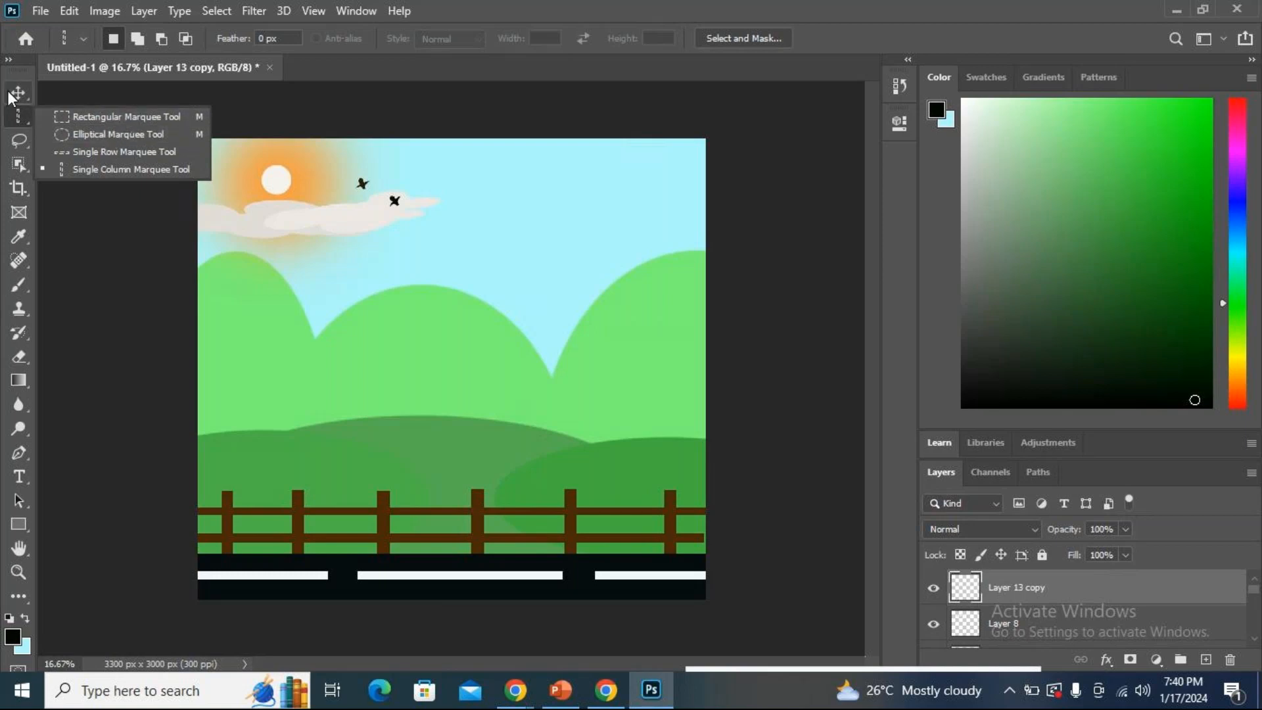
{"action": "left_click", "coordinate": [48, 102]}
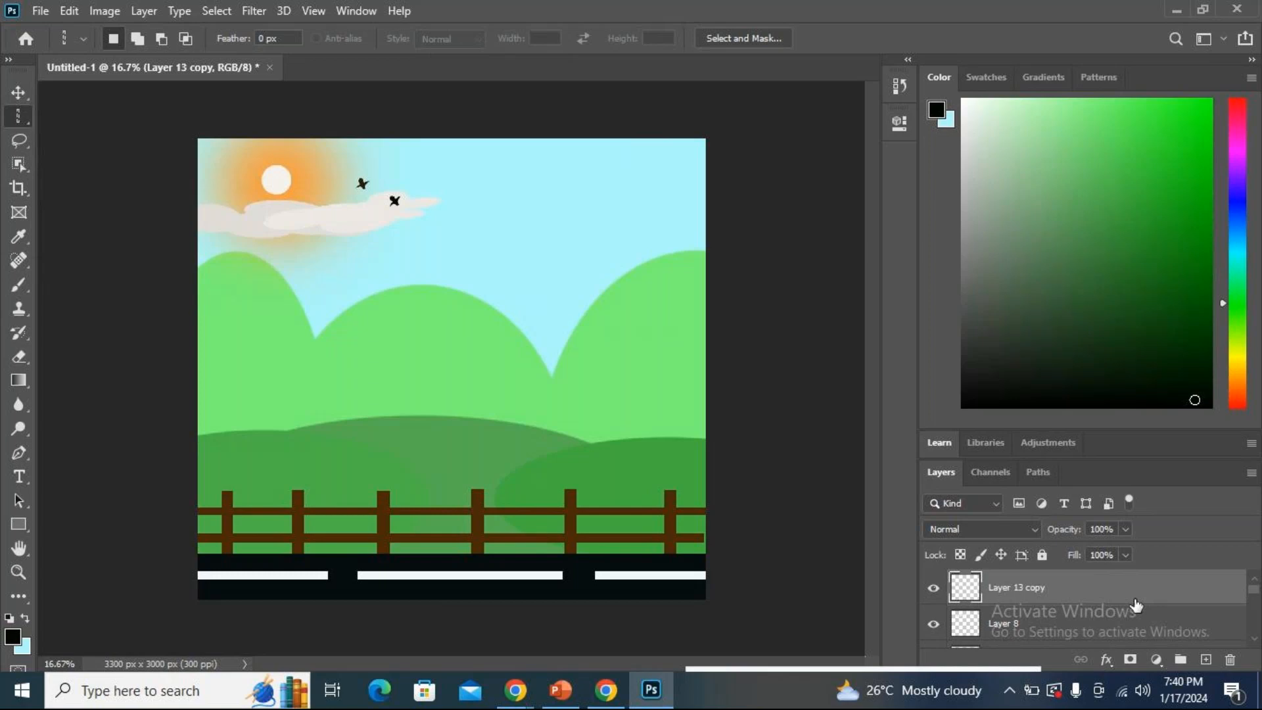
Select a tall, narrow tree-trunk rectangle beside the second fence post with the Rectangular Marquee Tool, ending at the road's edge.
{"action": "right_click", "coordinate": [33, 120]}
{"action": "left_click", "coordinate": [67, 118]}
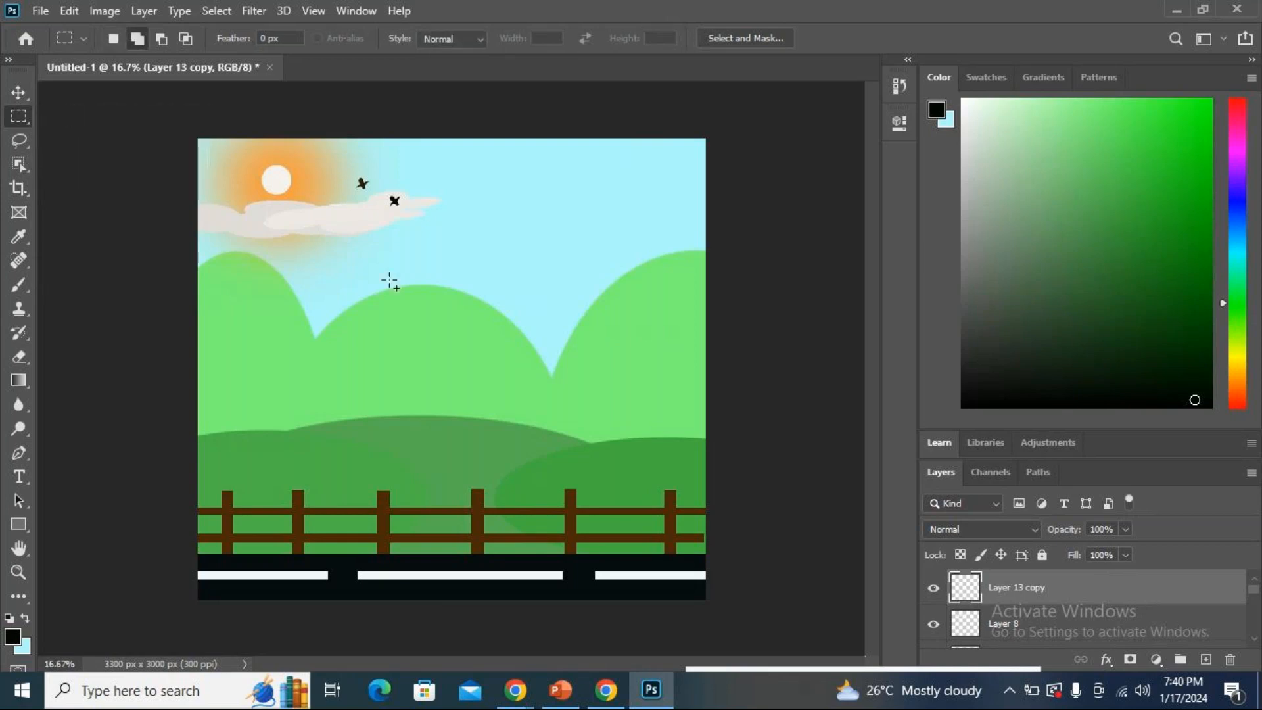
{"action": "left_click_drag", "start_coordinate": [282, 374], "coordinate": [296, 553]}
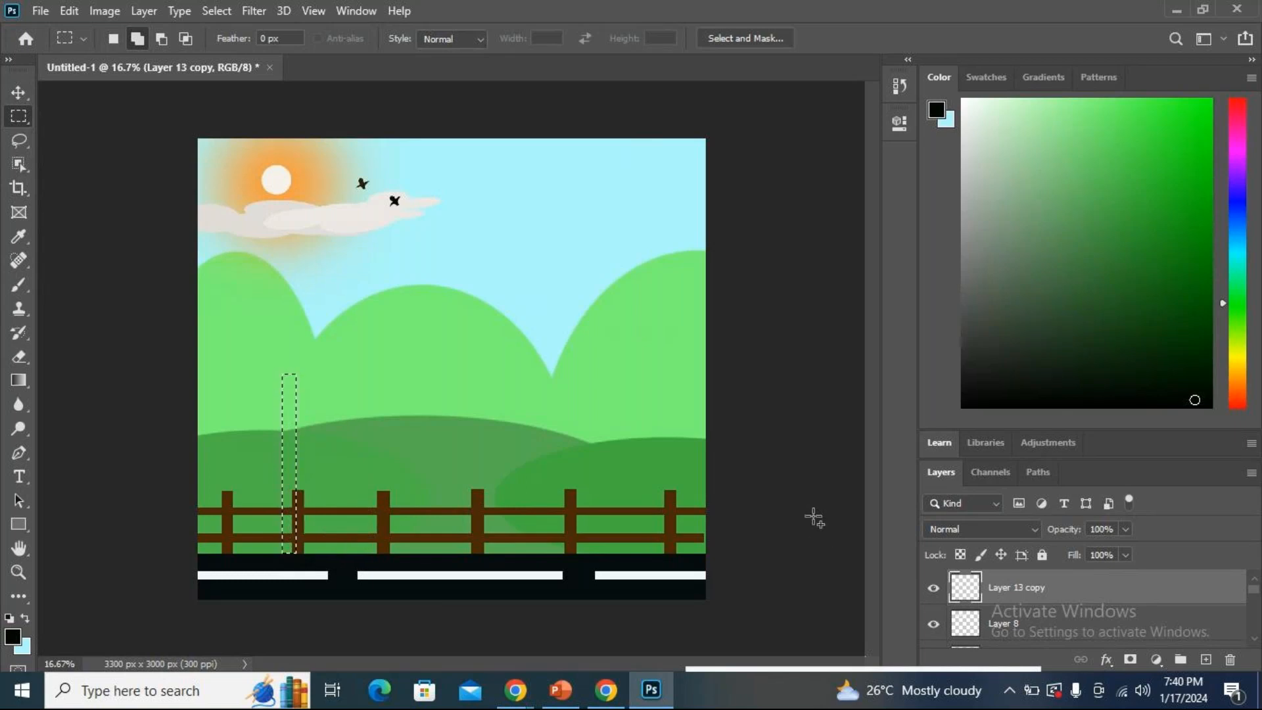
Set the foreground color to dark brown #342008.
{"action": "left_click", "coordinate": [10, 643]}
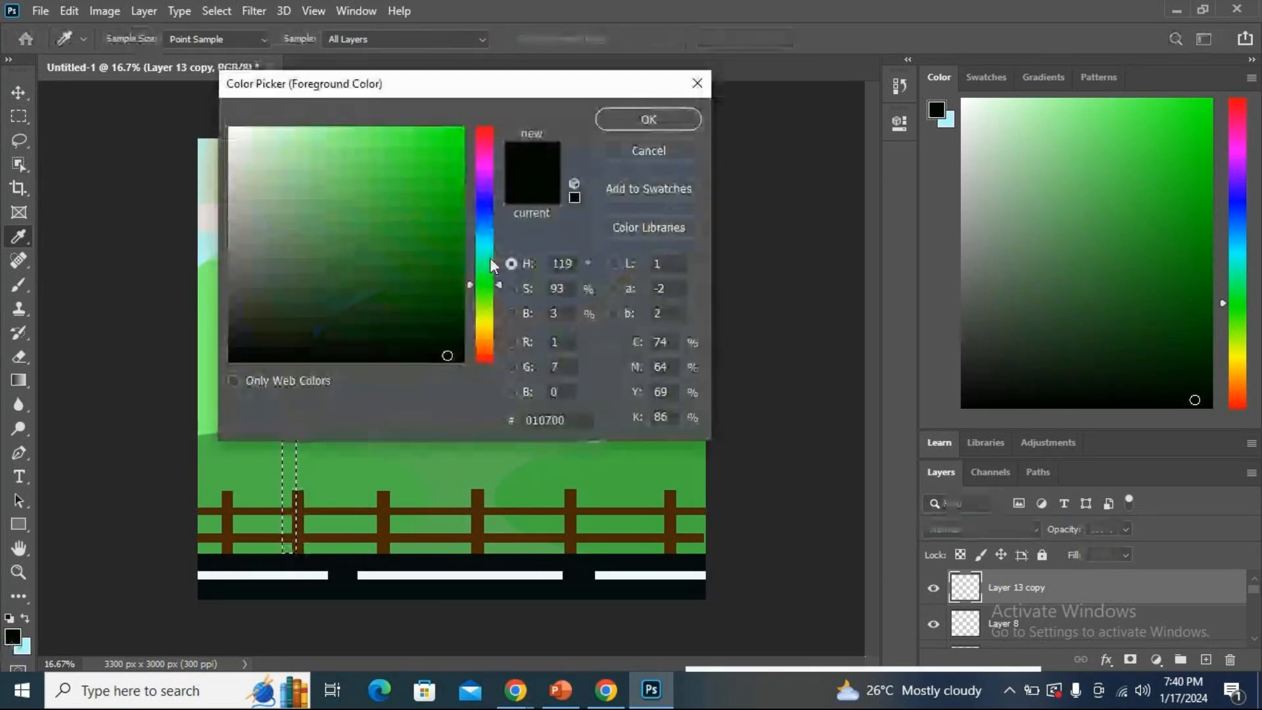
{"action": "left_click_drag", "start_coordinate": [490, 304], "coordinate": [418, 297]}
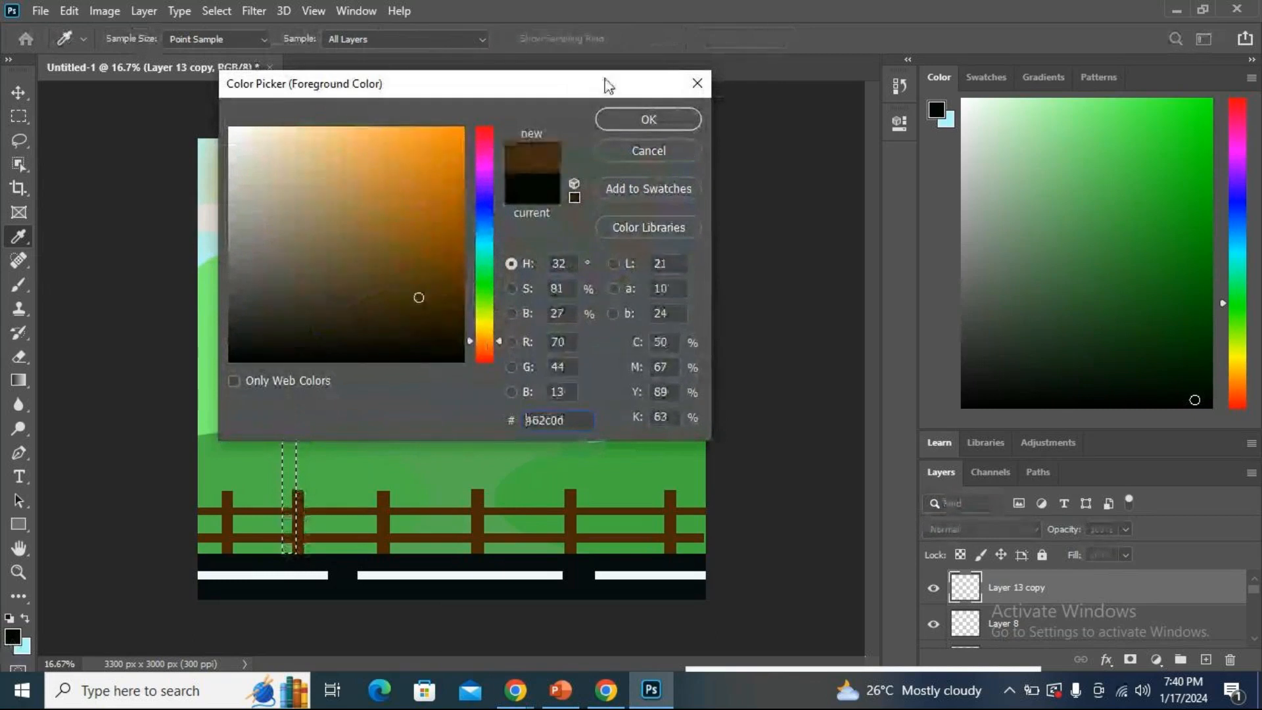
{"action": "left_click", "coordinate": [428, 314]}
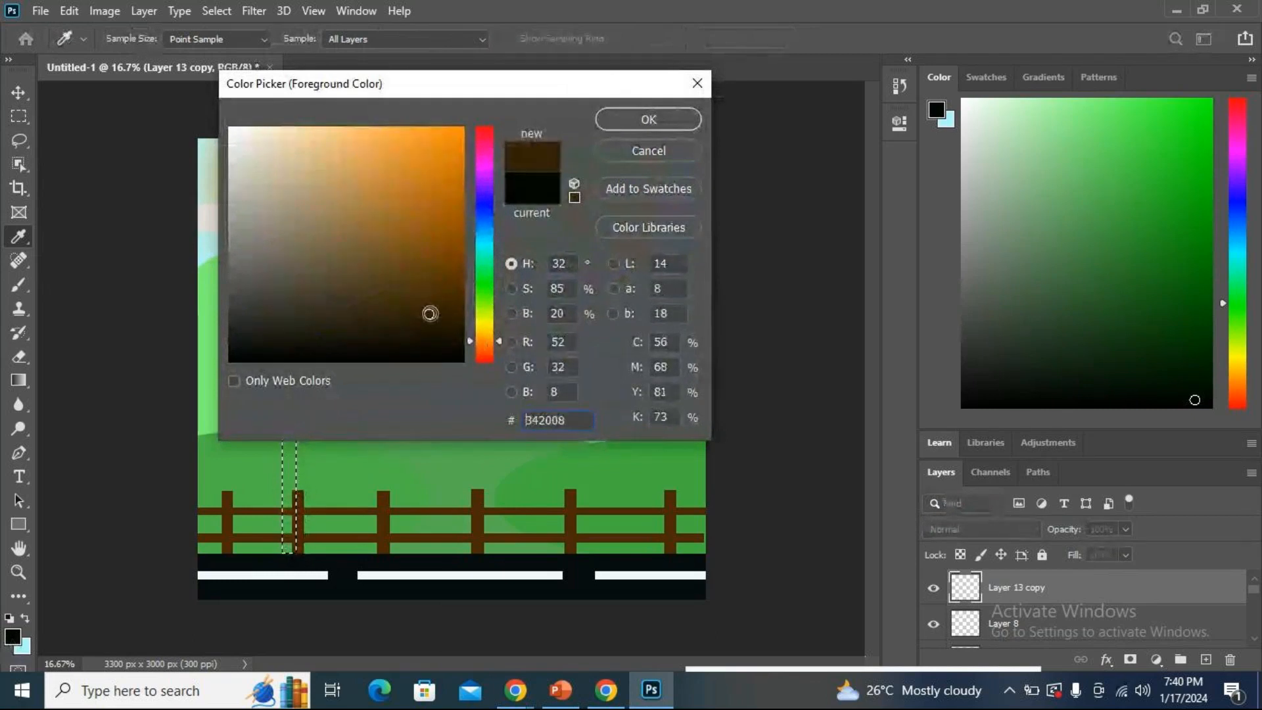
{"action": "left_click", "coordinate": [651, 118]}
Fill the trunk selection with the foreground brown on Layer 13 copy and deselect it.
{"action": "key", "text": "m"}
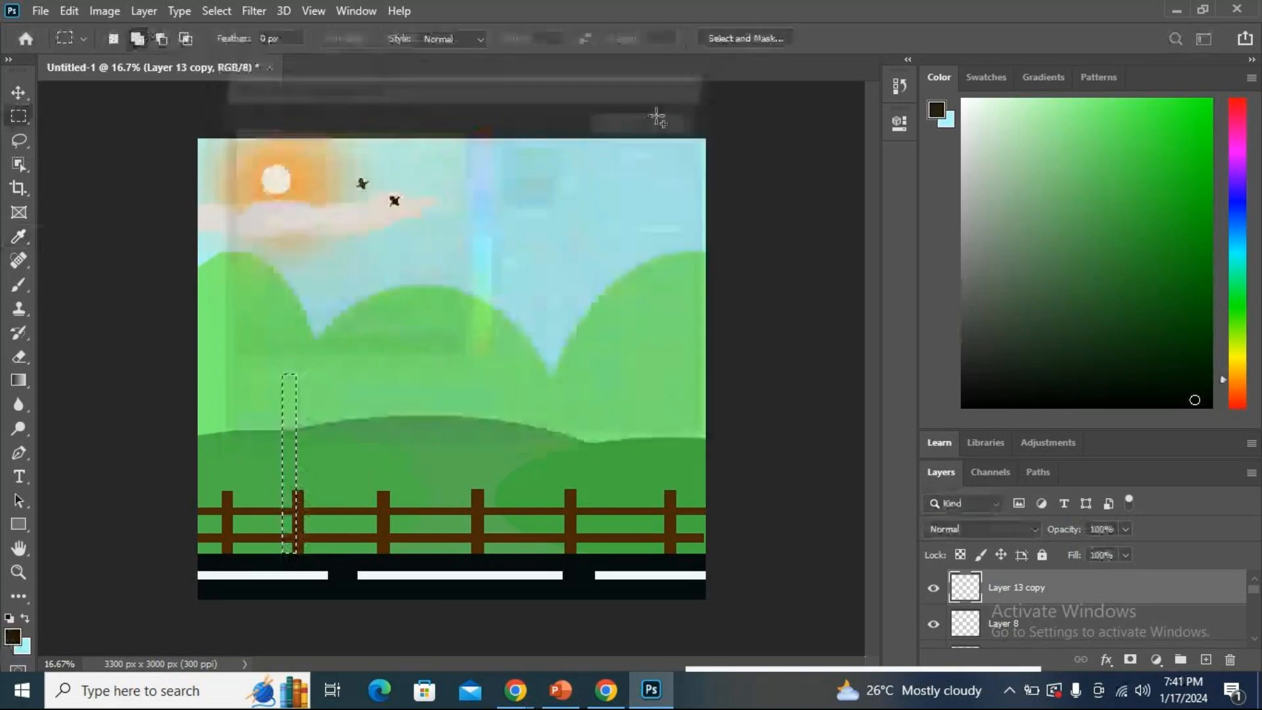
{"action": "key", "text": "alt+BackSpace"}
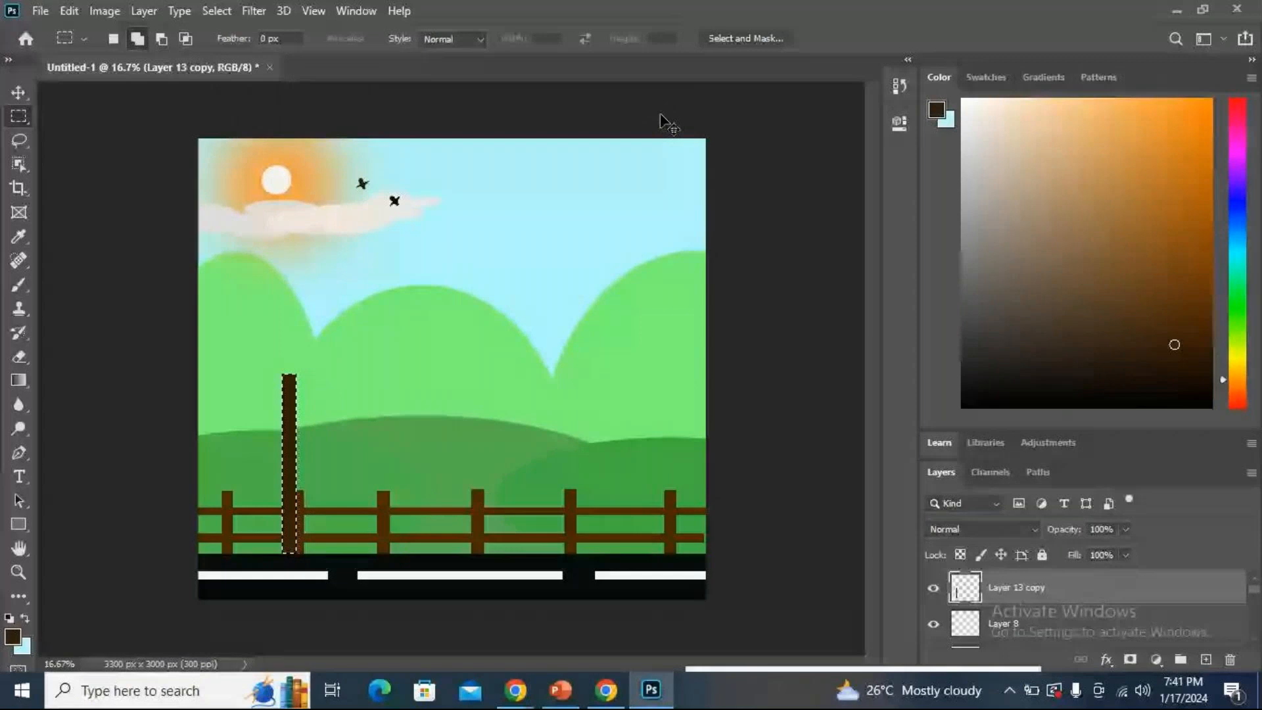
{"action": "key", "text": "ctrl+d"}
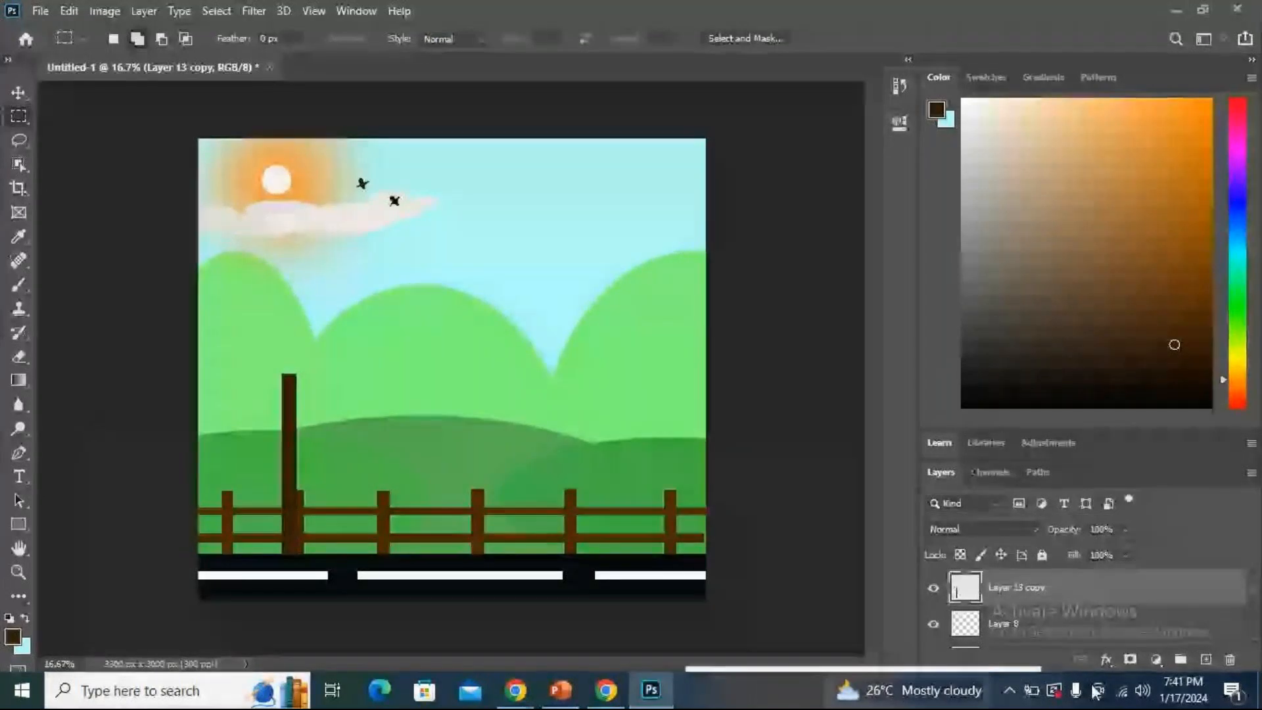
Move Layer 13 copy down the layer stack to directly above Layer 10, placing the trunk behind the fence.
{"action": "left_click_drag", "start_coordinate": [1116, 591], "coordinate": [1007, 652]}
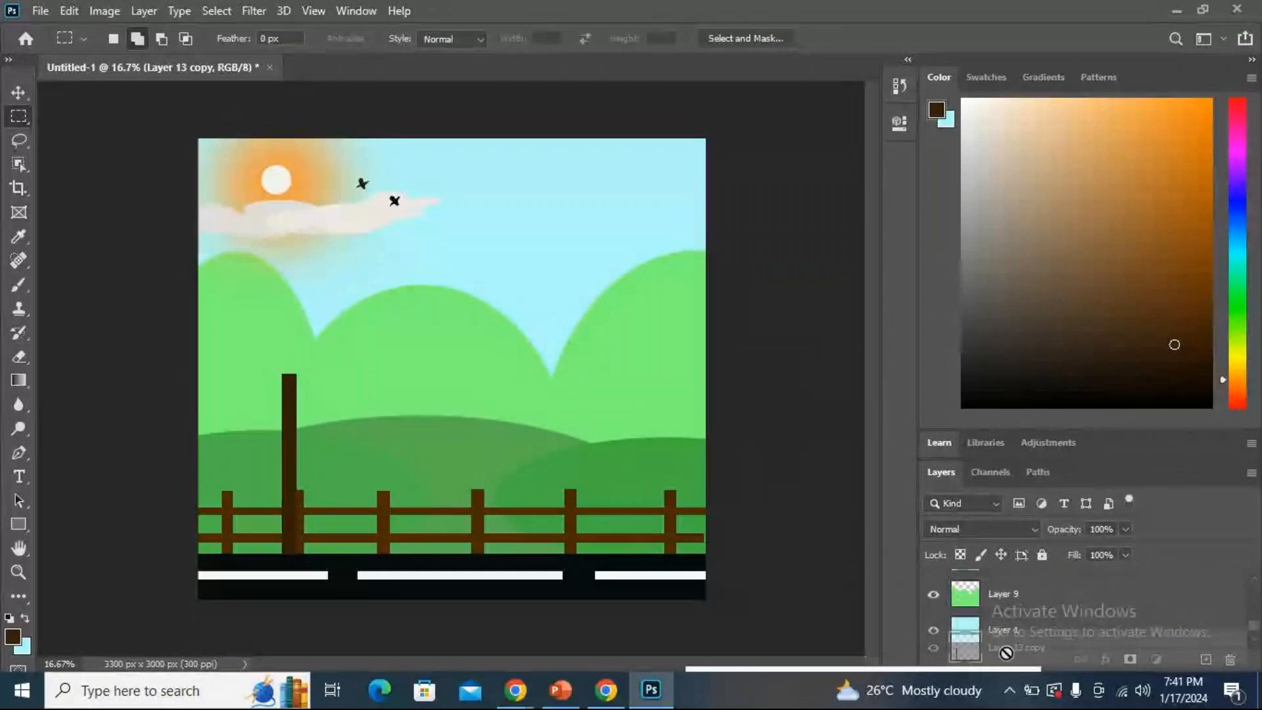
{"action": "left_click_drag", "start_coordinate": [1006, 653], "coordinate": [1022, 599]}
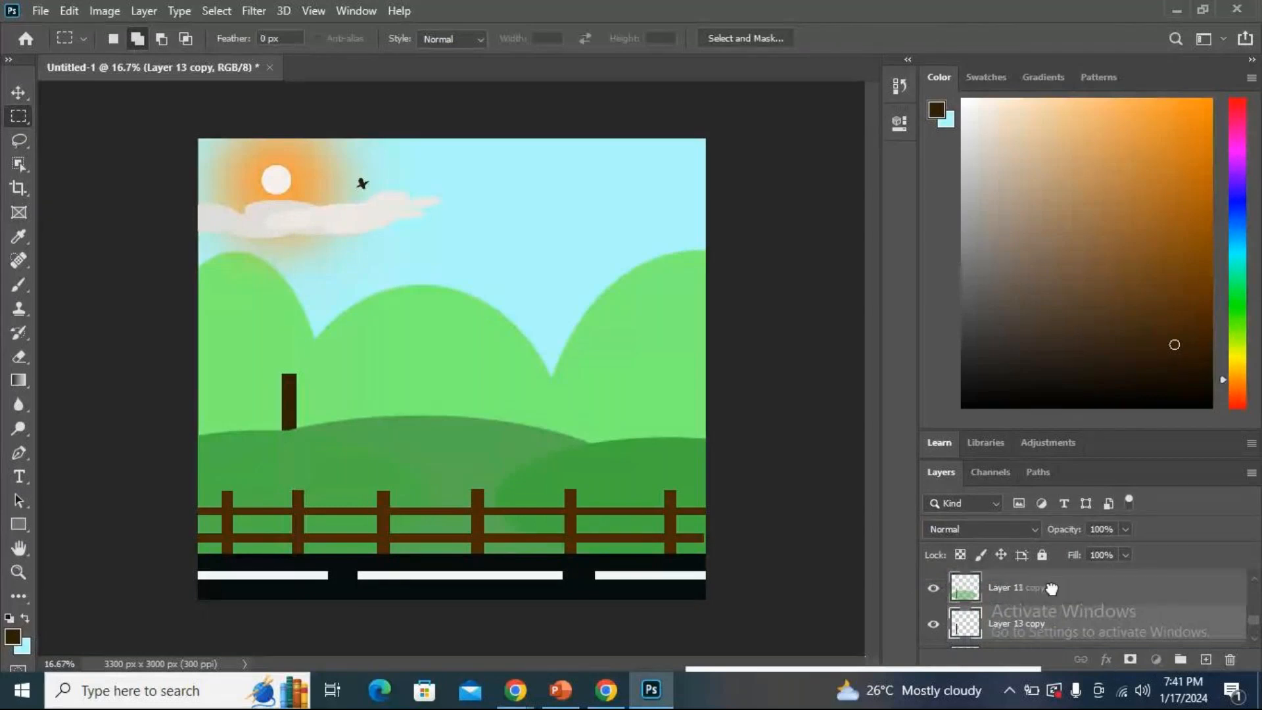
{"action": "left_click_drag", "start_coordinate": [1053, 578], "coordinate": [1045, 590]}
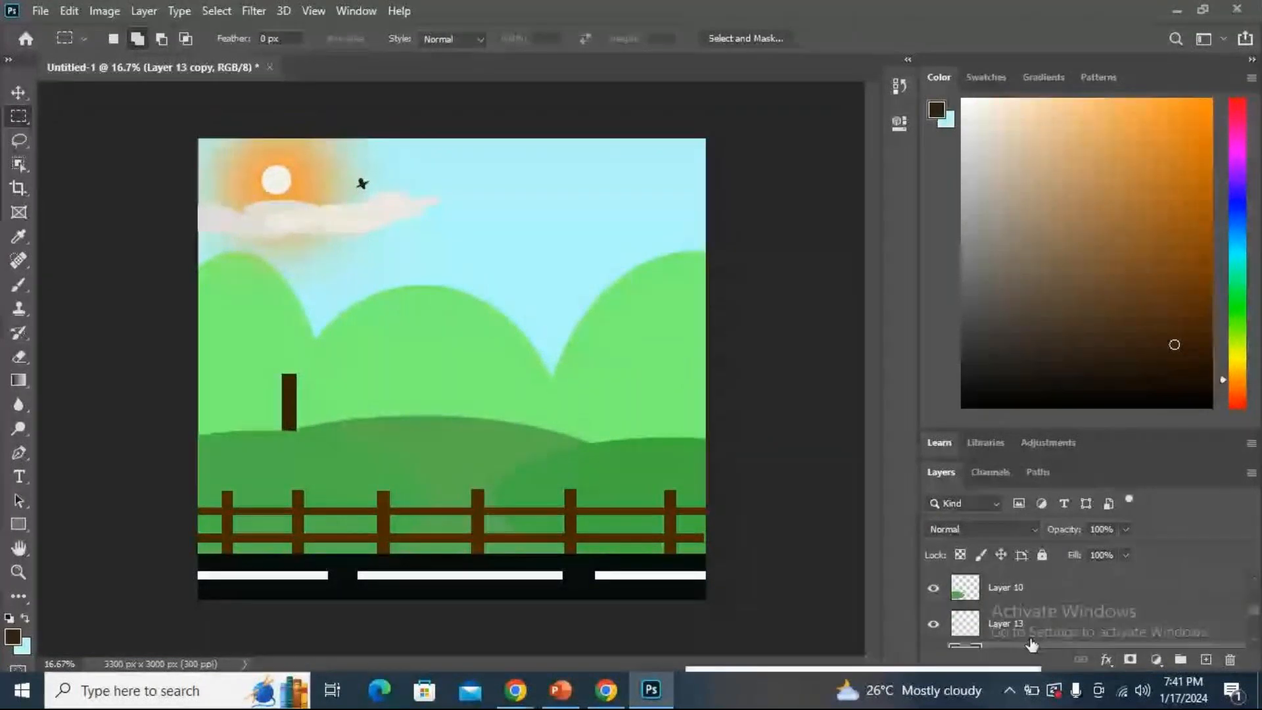
{"action": "left_click", "coordinate": [1043, 589]}
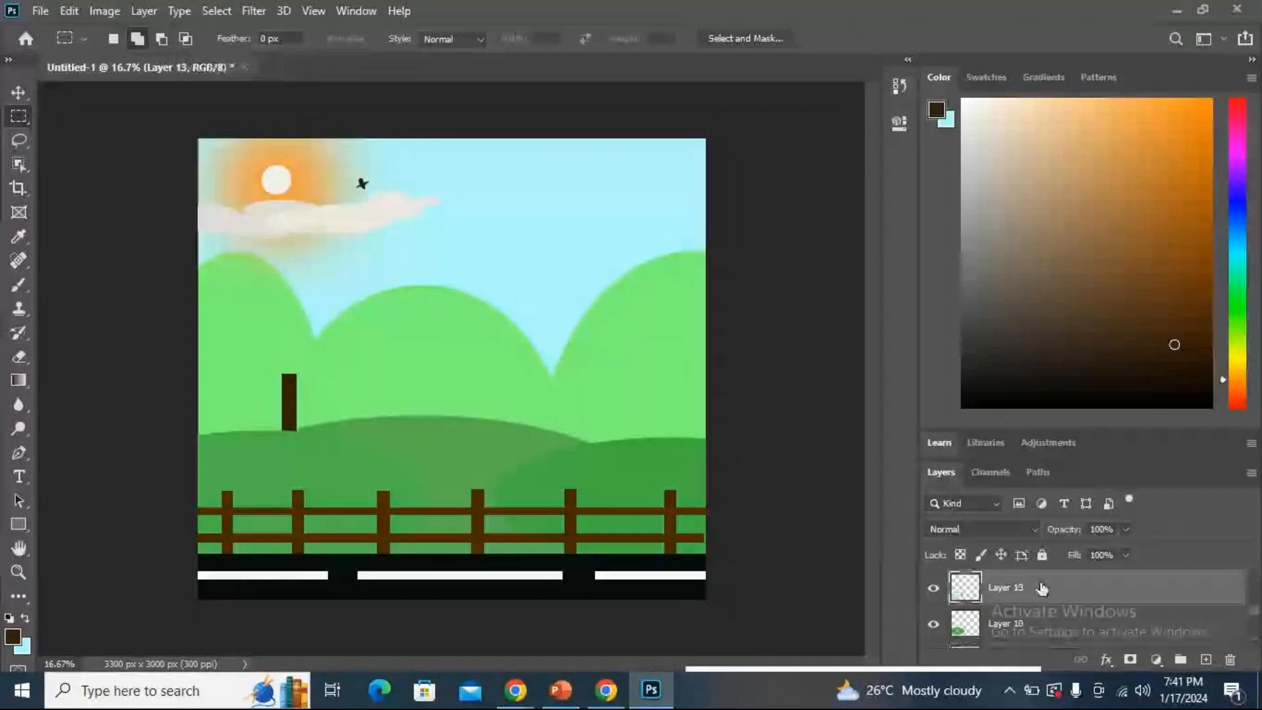
{"action": "scroll", "coordinate": [1042, 591], "scroll_direction": "down", "scroll_amount": 1}
{"action": "left_click_drag", "start_coordinate": [1068, 622], "coordinate": [943, 607]}
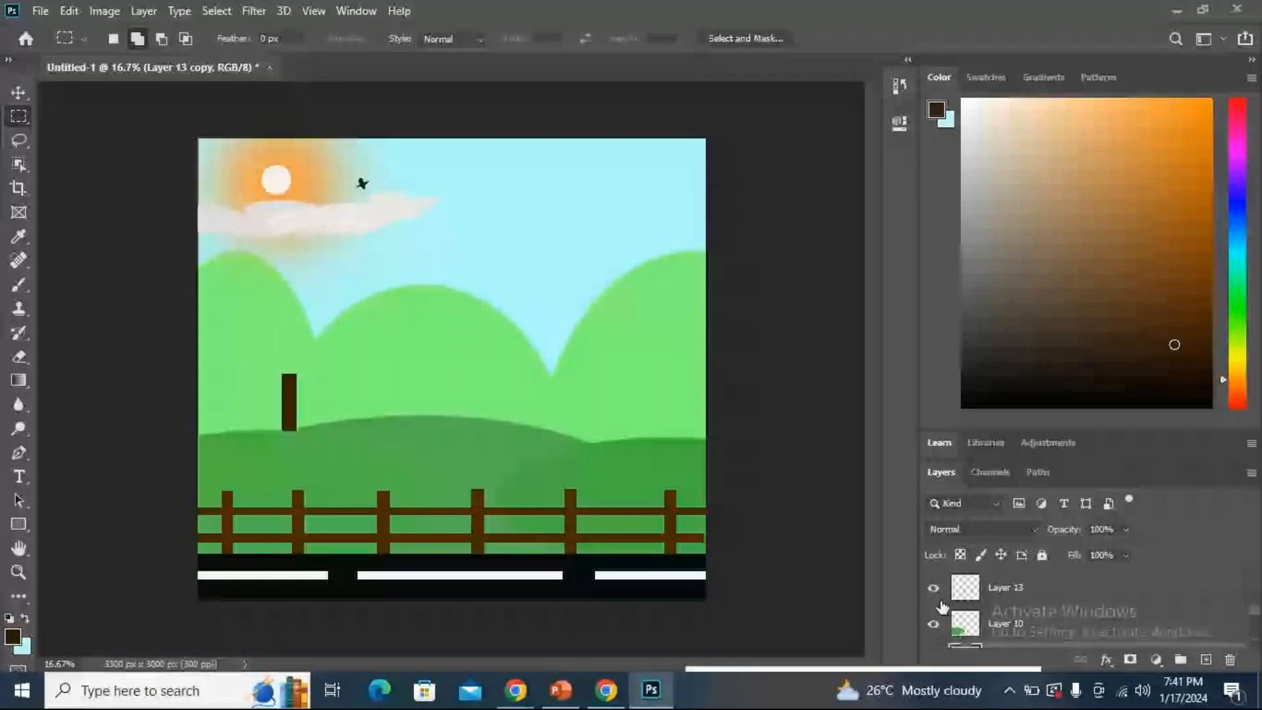
{"action": "left_click", "coordinate": [934, 625]}
{"action": "left_click", "coordinate": [933, 625]}
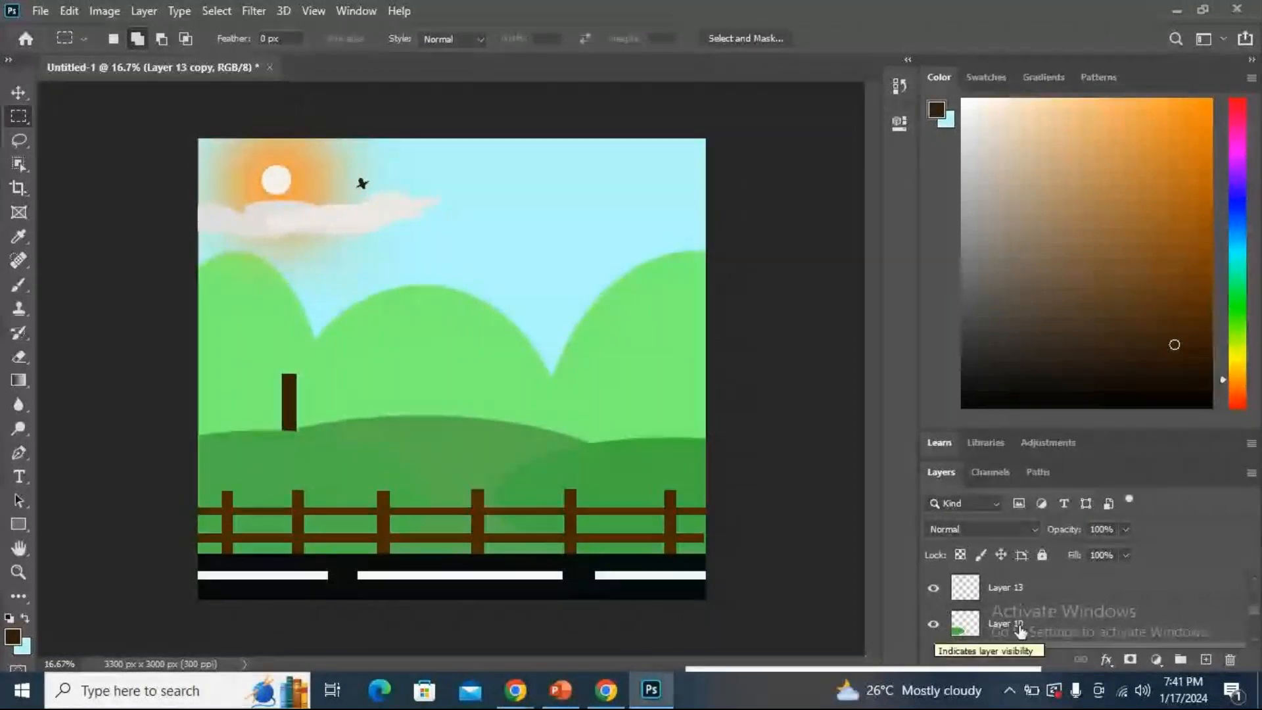
{"action": "scroll", "coordinate": [1026, 621], "scroll_direction": "down", "scroll_amount": 1}
{"action": "left_click_drag", "start_coordinate": [1032, 623], "coordinate": [1042, 576]}
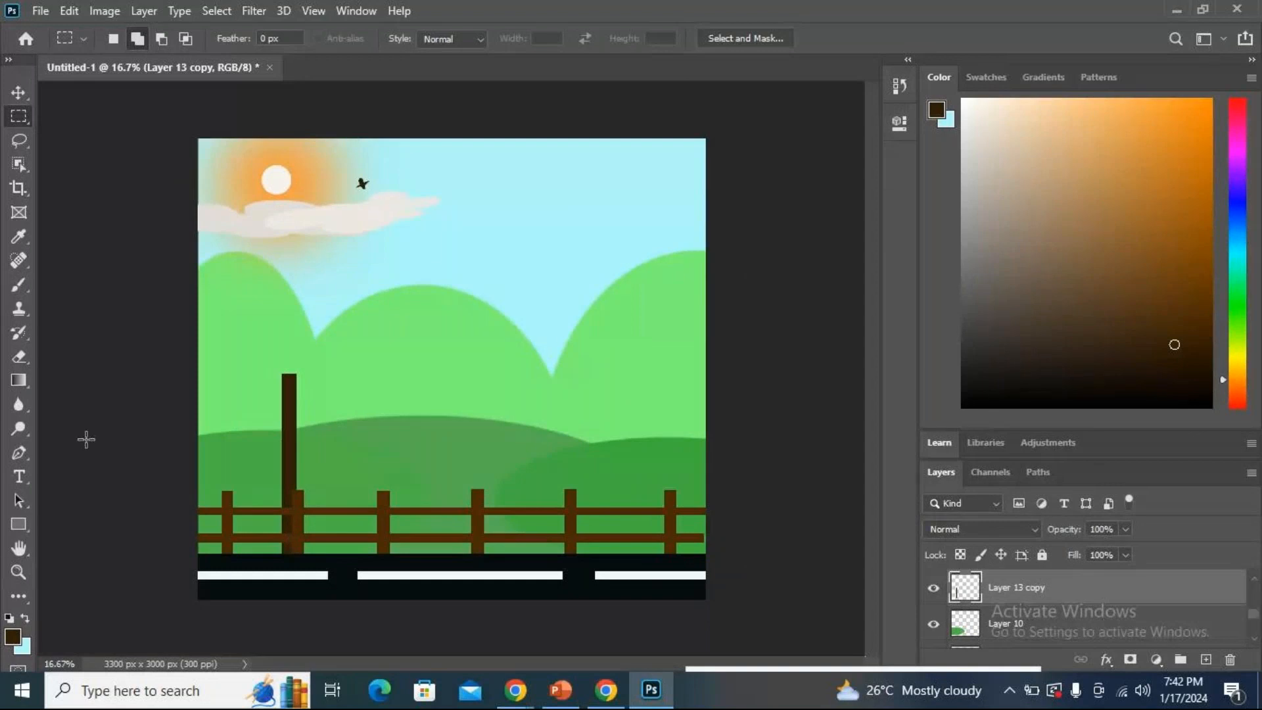
Undo the reordering of Layer 13 copy, the deselection and the trunk fill, back to the empty trunk selection.
{"action": "scroll", "coordinate": [1037, 588], "scroll_direction": "up", "scroll_amount": 3}
{"action": "scroll", "coordinate": [976, 608], "scroll_direction": "up", "scroll_amount": 2}
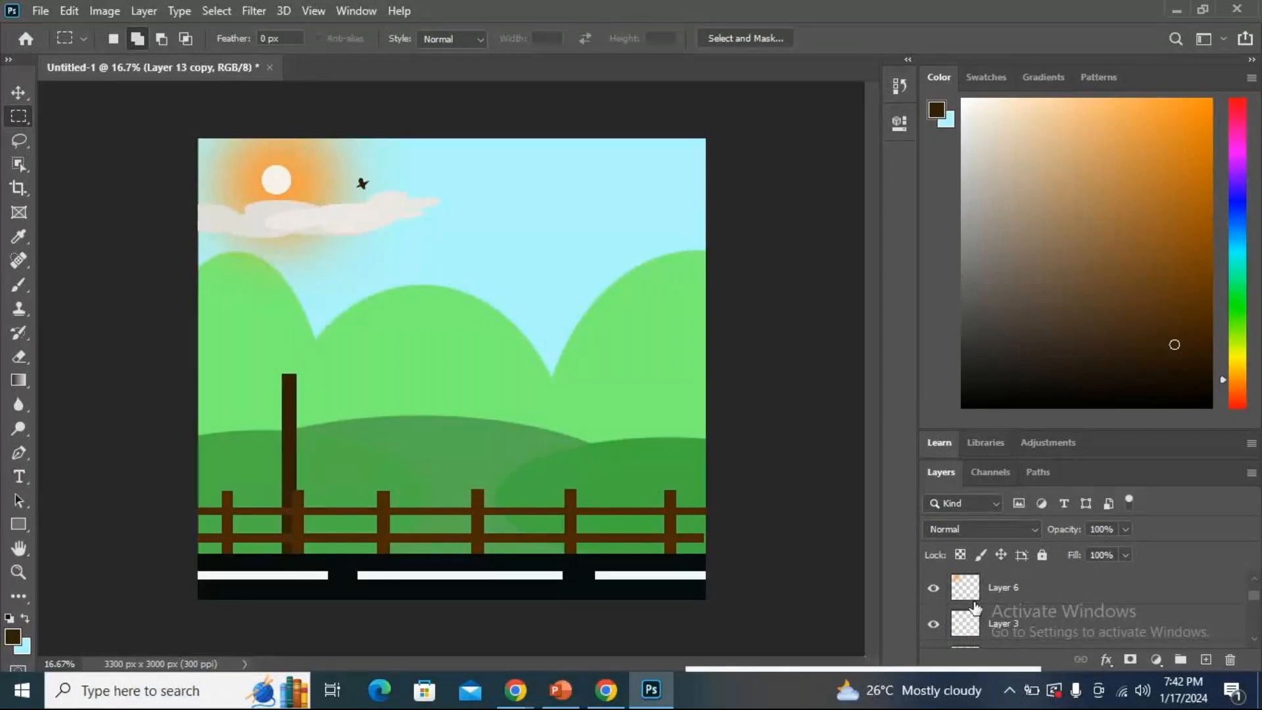
{"action": "scroll", "coordinate": [976, 607], "scroll_direction": "down", "scroll_amount": 4}
{"action": "scroll", "coordinate": [988, 603], "scroll_direction": "up", "scroll_amount": 5}
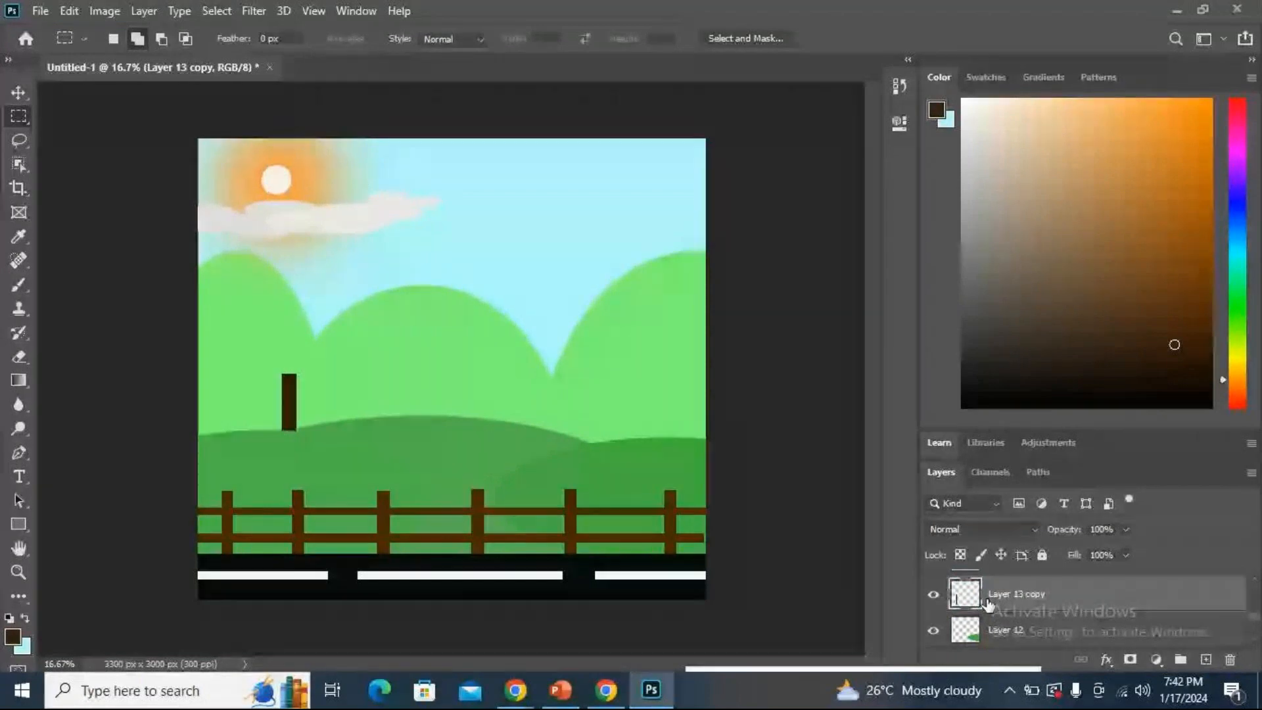
{"action": "key", "text": "ctrl+z"}
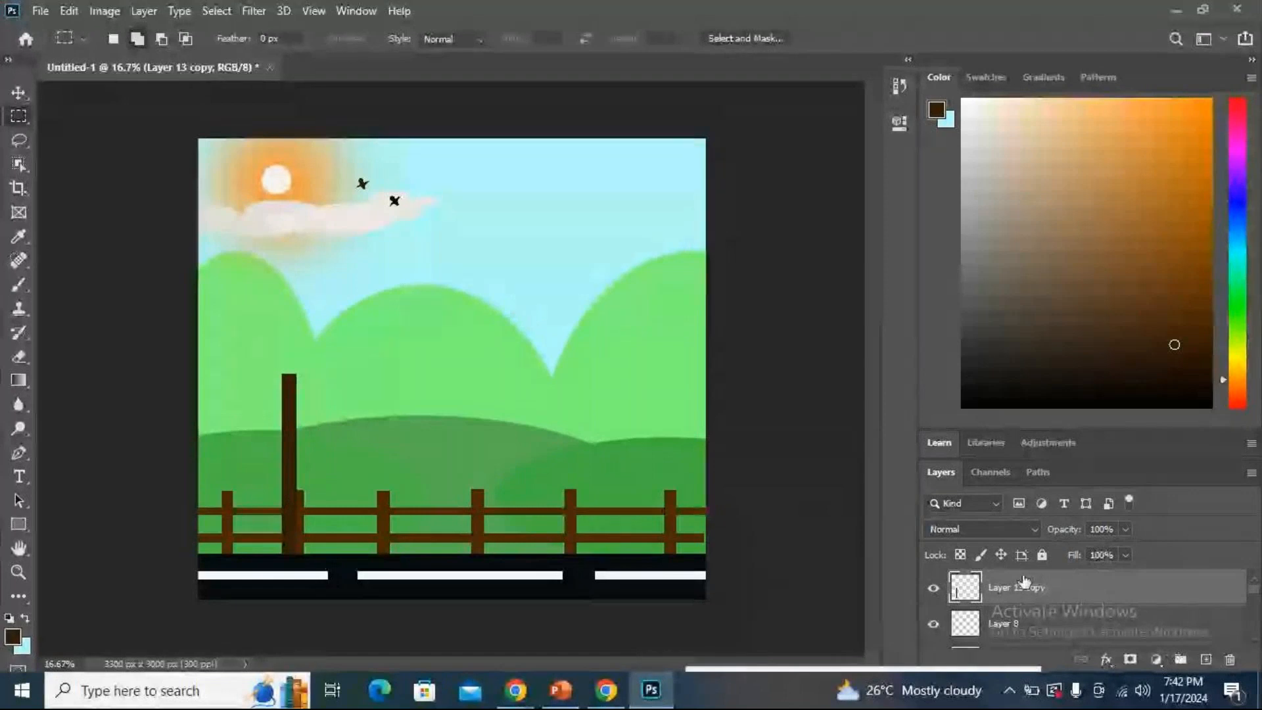
{"action": "key", "text": "ctrl+z"}
{"action": "key", "text": "Delete"}
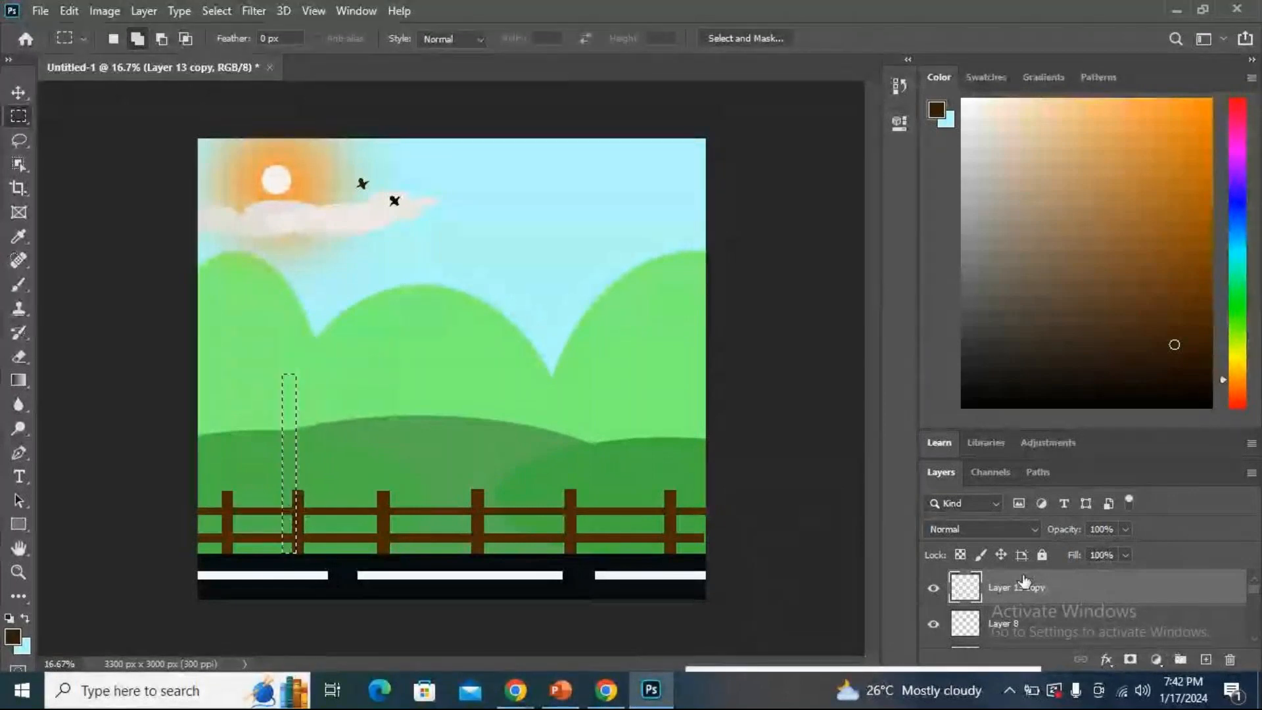
Add a new layer, fill the trunk selection with the foreground brown on it, and deselect.
{"action": "left_click", "coordinate": [1206, 660]}
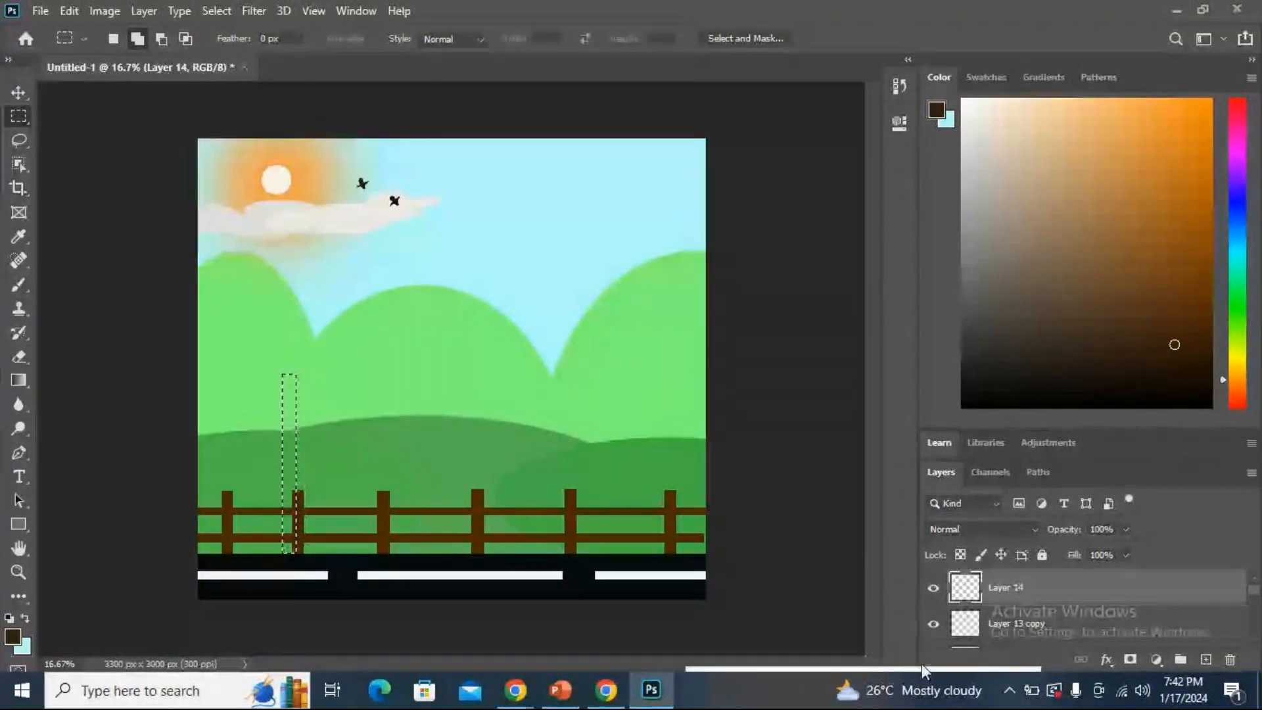
{"action": "key", "text": "alt+BackSpace"}
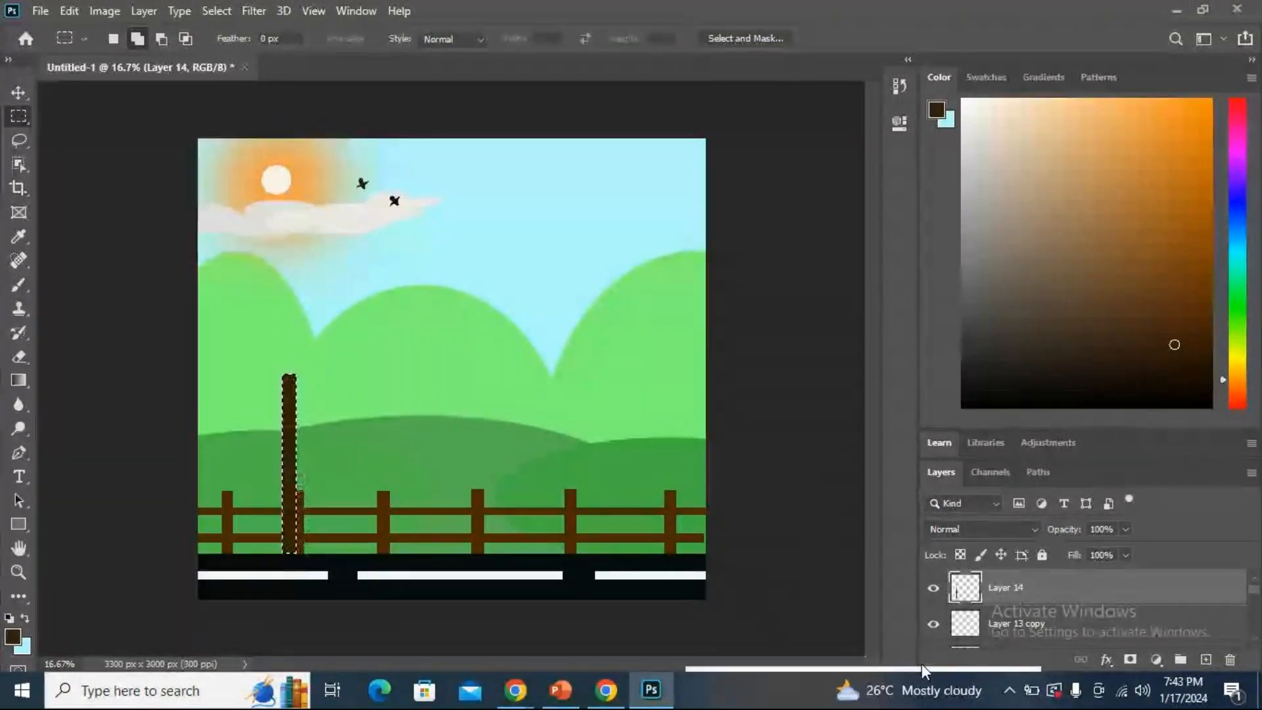
{"action": "key", "text": "ctrl+d"}
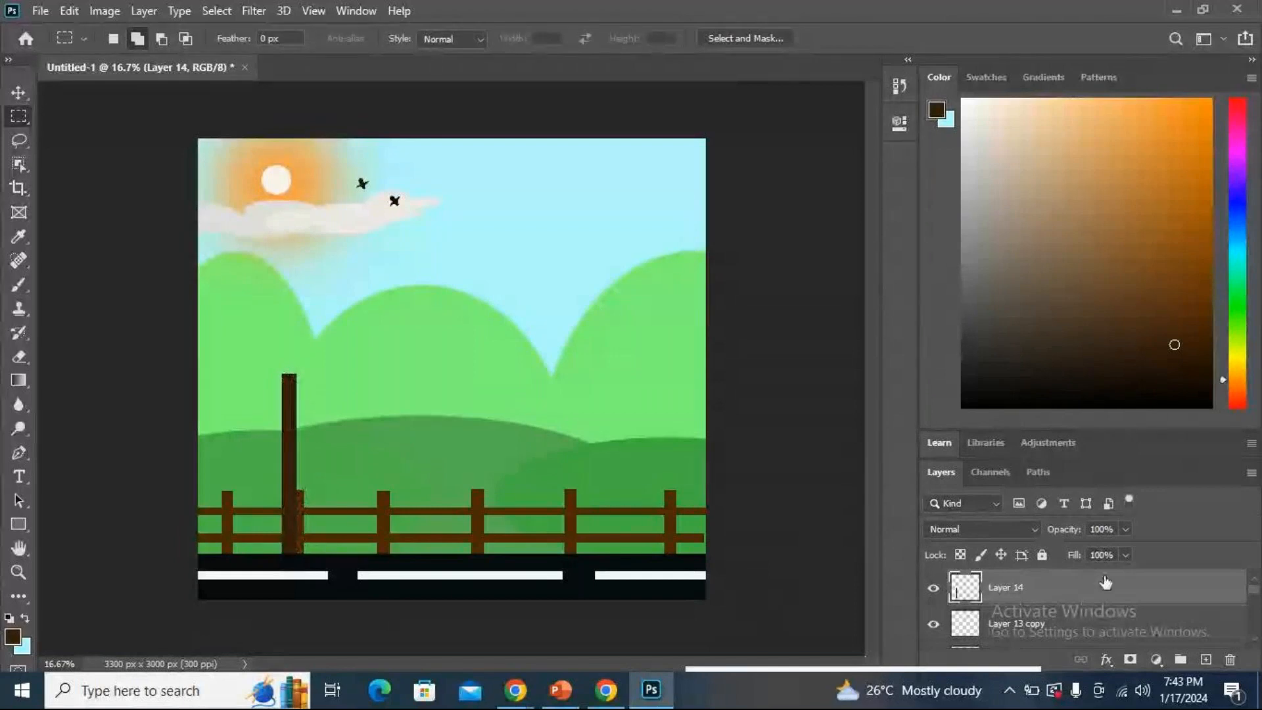
Move the trunk layer down the stack to directly above Layer 10, behind the fence and in front of the hills.
{"action": "left_click_drag", "start_coordinate": [1106, 582], "coordinate": [1054, 585]}
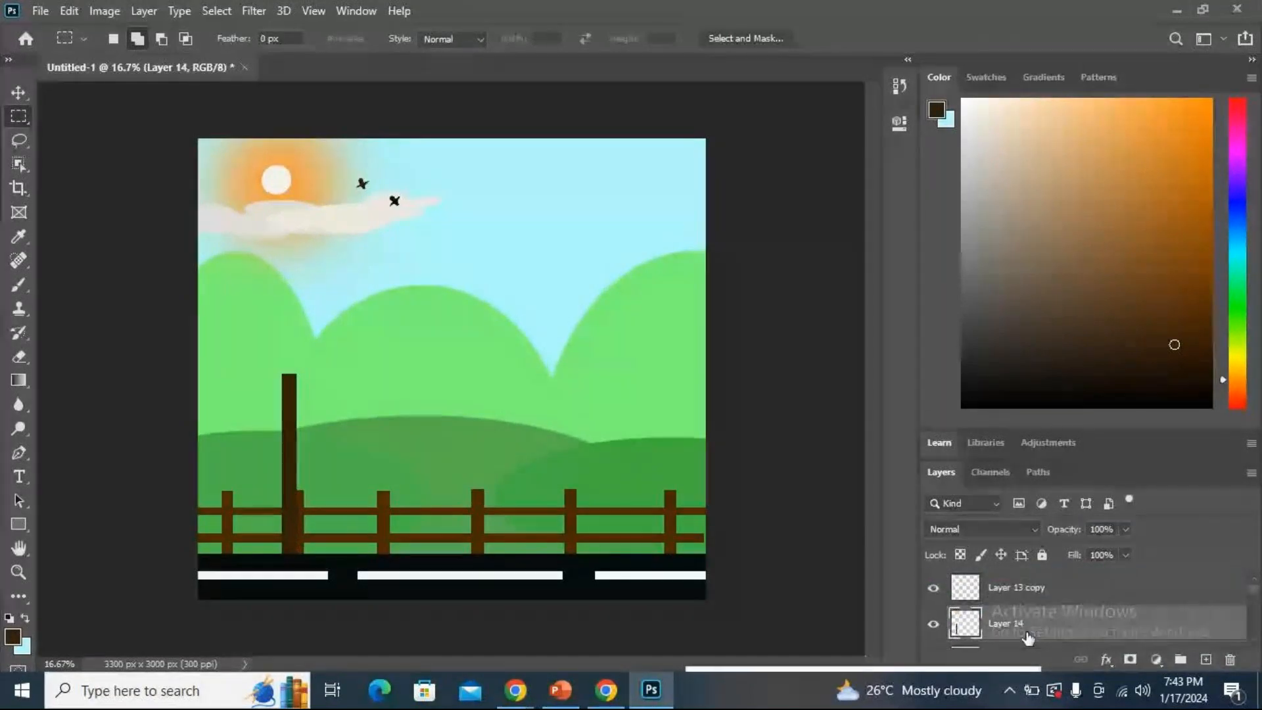
{"action": "left_click_drag", "start_coordinate": [1041, 624], "coordinate": [1044, 646]}
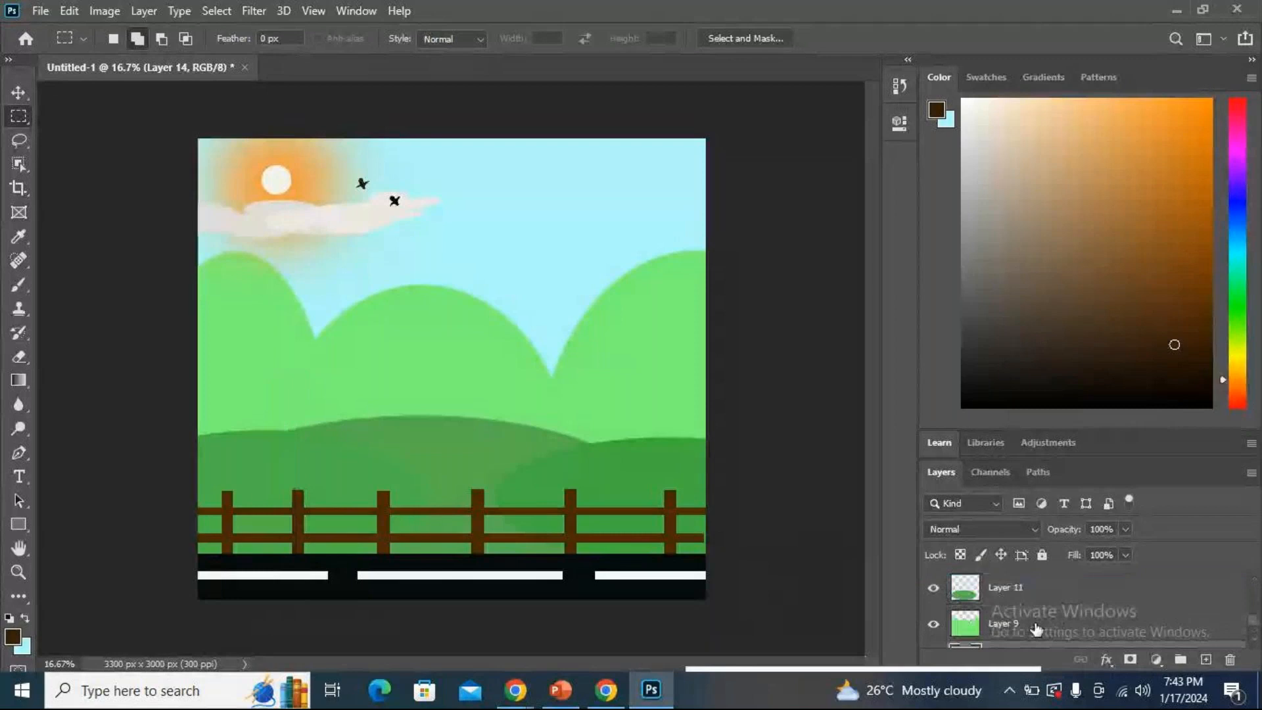
{"action": "scroll", "coordinate": [1037, 628], "scroll_direction": "down", "scroll_amount": 1}
{"action": "left_click_drag", "start_coordinate": [1037, 625], "coordinate": [1023, 600]}
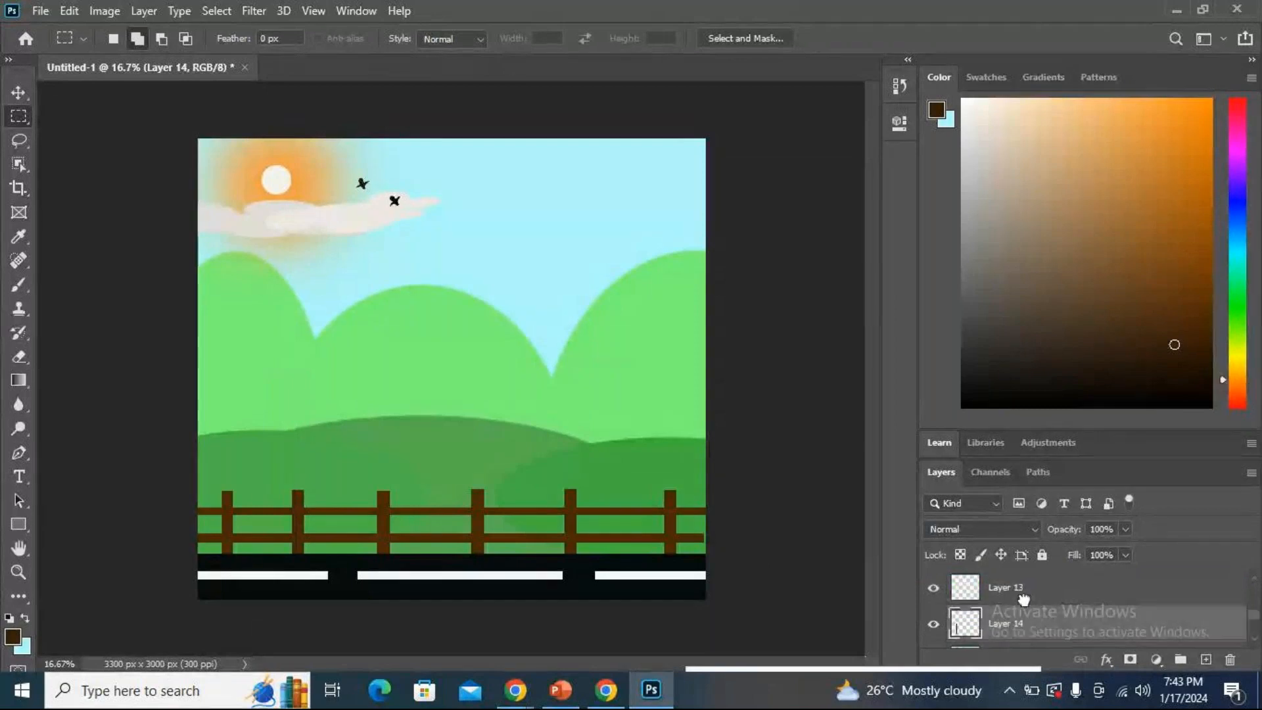
{"action": "left_click_drag", "start_coordinate": [1029, 645], "coordinate": [1034, 581]}
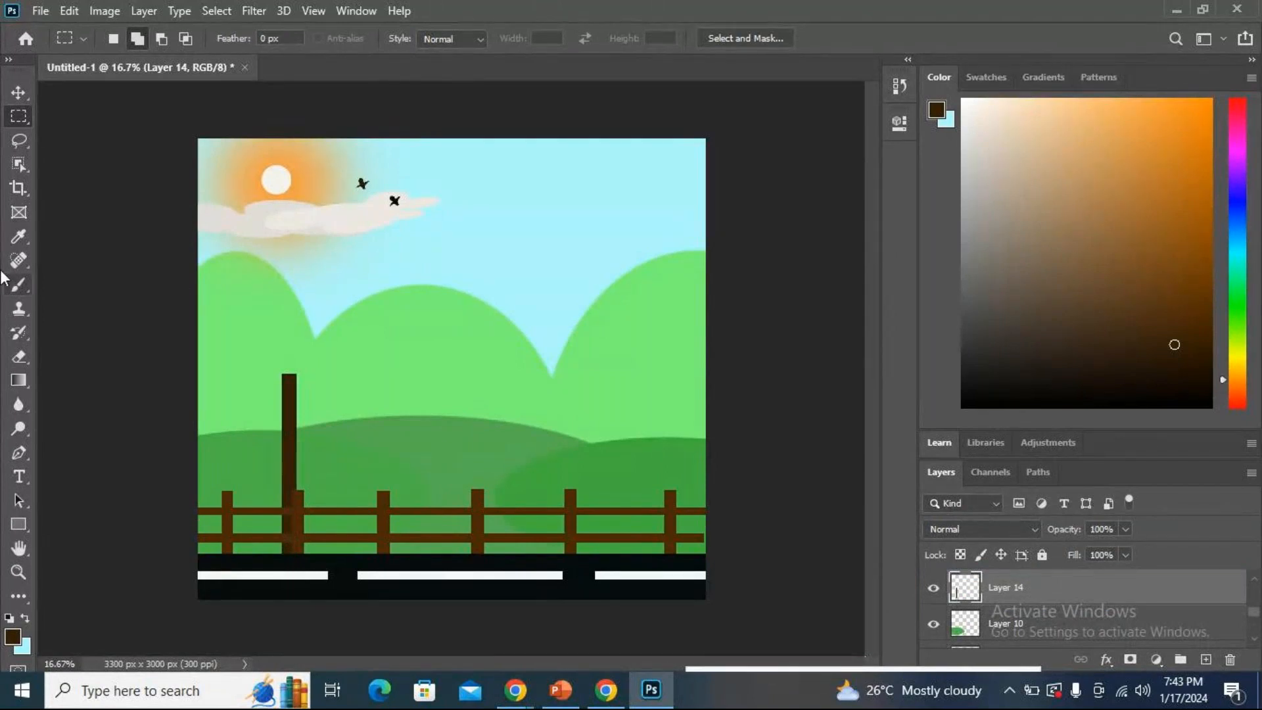
Using the Elliptical Marquee in add mode, build a tree canopy selection from overlapping ellipses around and beside the top of the trunk.
{"action": "right_click", "coordinate": [19, 117]}
{"action": "left_click", "coordinate": [79, 133]}
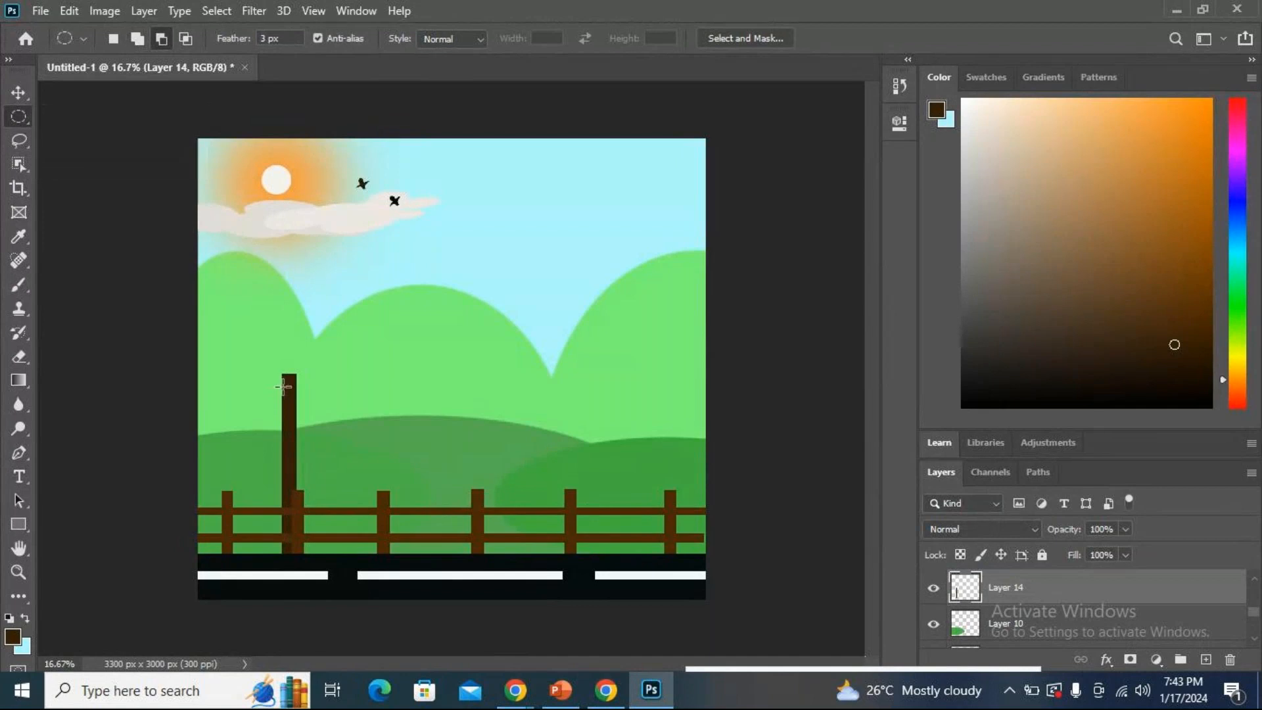
{"action": "left_click_drag", "start_coordinate": [281, 389], "coordinate": [387, 446]}
{"action": "left_click", "coordinate": [139, 41]}
{"action": "left_click_drag", "start_coordinate": [318, 342], "coordinate": [431, 417]}
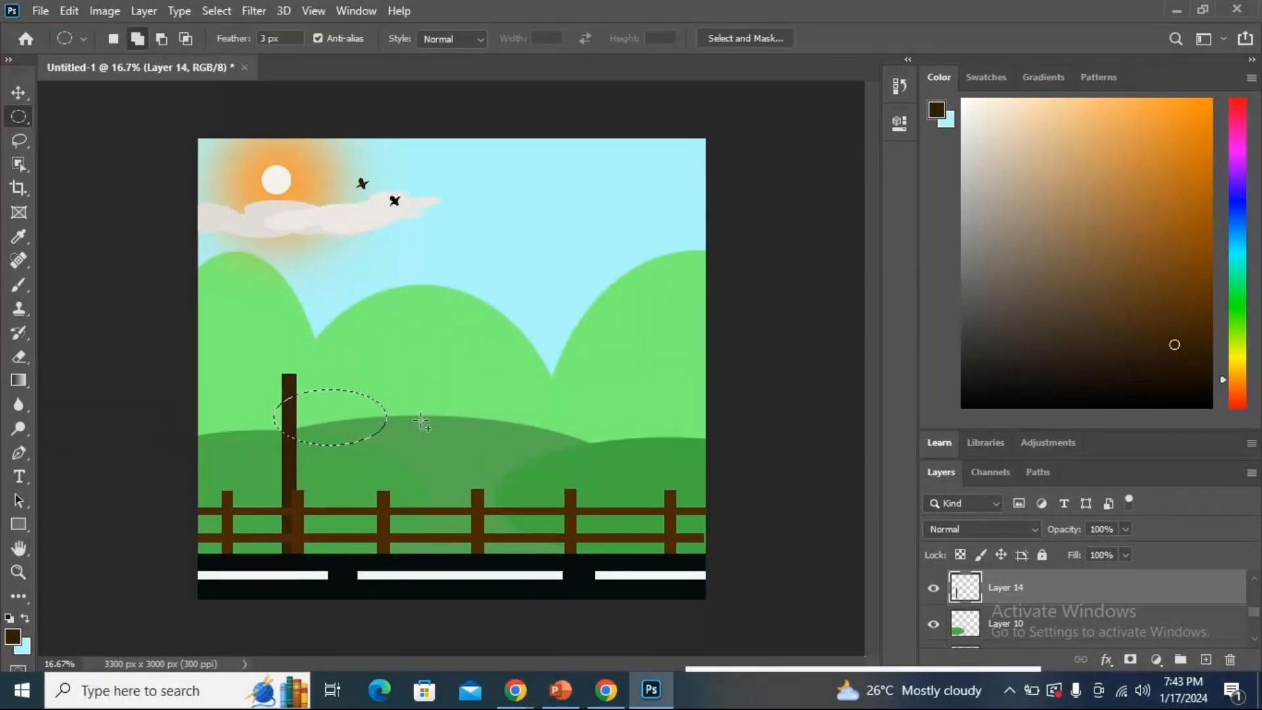
{"action": "left_click_drag", "start_coordinate": [372, 390], "coordinate": [499, 435]}
{"action": "left_click_drag", "start_coordinate": [408, 353], "coordinate": [555, 431]}
{"action": "left_click_drag", "start_coordinate": [479, 427], "coordinate": [563, 460]}
{"action": "left_click_drag", "start_coordinate": [246, 396], "coordinate": [316, 422]}
{"action": "left_click_drag", "start_coordinate": [238, 351], "coordinate": [326, 389]}
{"action": "left_click_drag", "start_coordinate": [221, 428], "coordinate": [376, 456]}
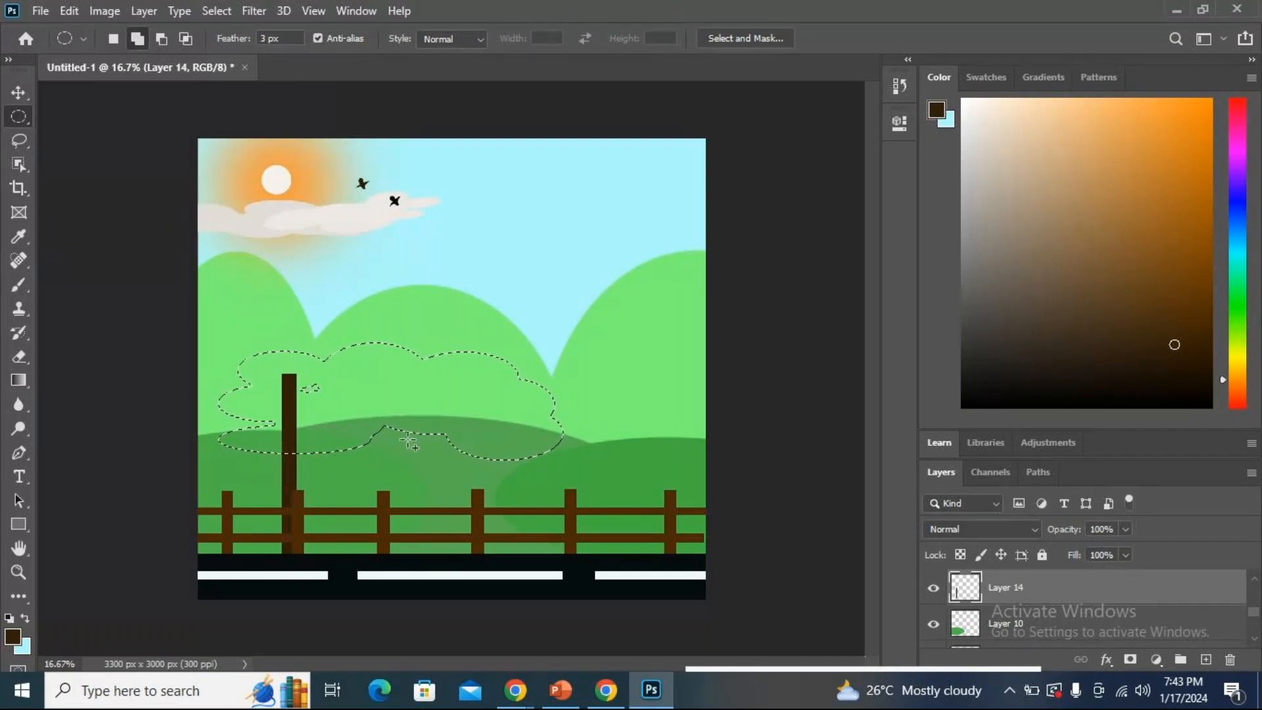
Extend the canopy selection with more overlapping ellipses along its lower and outer right edges, its upper edge and above the trunk.
{"action": "left_click_drag", "start_coordinate": [435, 439], "coordinate": [530, 480]}
{"action": "left_click_drag", "start_coordinate": [505, 425], "coordinate": [590, 470]}
{"action": "left_click_drag", "start_coordinate": [516, 382], "coordinate": [610, 414]}
{"action": "left_click_drag", "start_coordinate": [468, 347], "coordinate": [576, 382]}
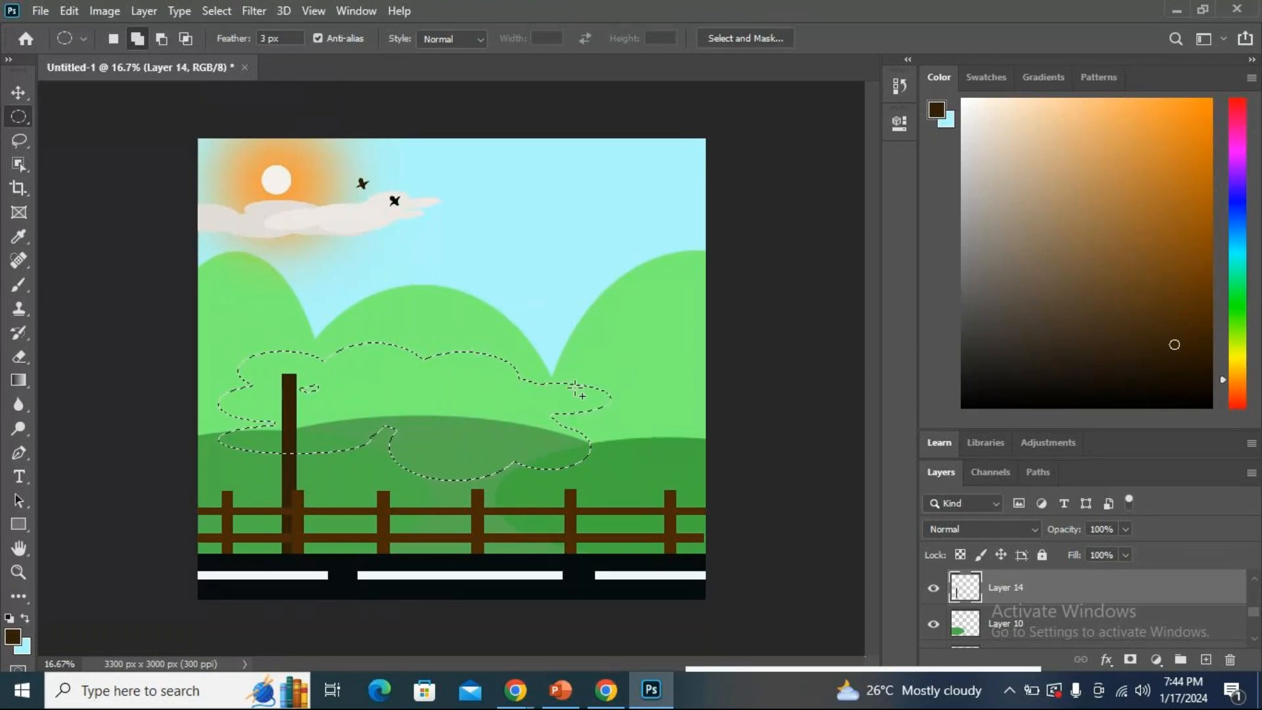
{"action": "left_click_drag", "start_coordinate": [432, 316], "coordinate": [545, 379]}
{"action": "left_click_drag", "start_coordinate": [366, 322], "coordinate": [467, 375]}
{"action": "left_click_drag", "start_coordinate": [330, 336], "coordinate": [423, 376]}
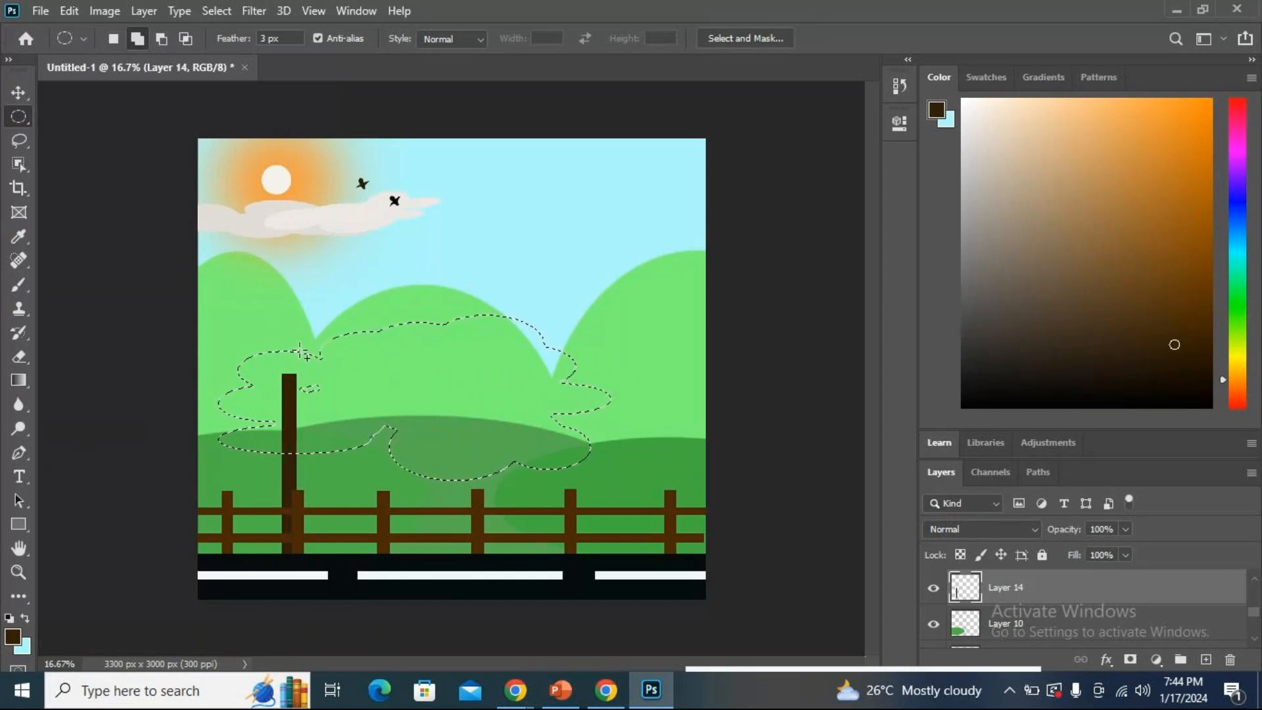
{"action": "left_click_drag", "start_coordinate": [262, 285], "coordinate": [349, 339]}
{"action": "left_click_drag", "start_coordinate": [258, 324], "coordinate": [324, 352]}
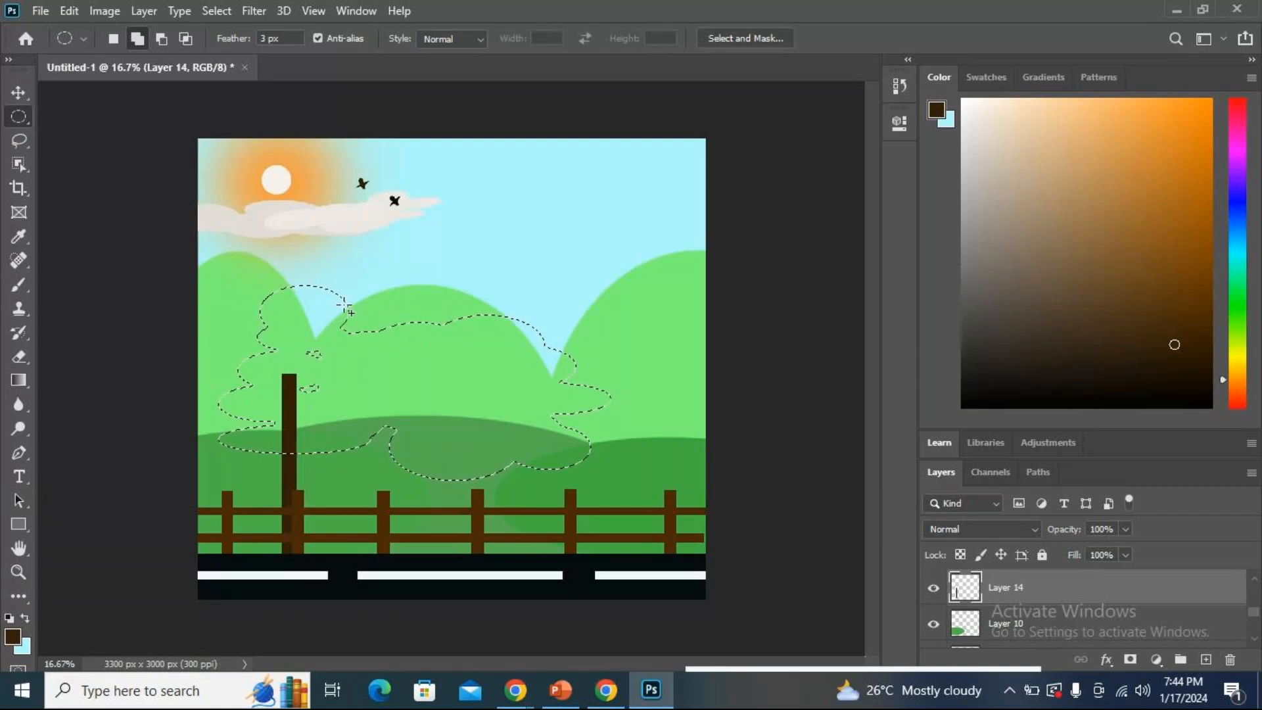
{"action": "left_click_drag", "start_coordinate": [422, 336], "coordinate": [488, 289]}
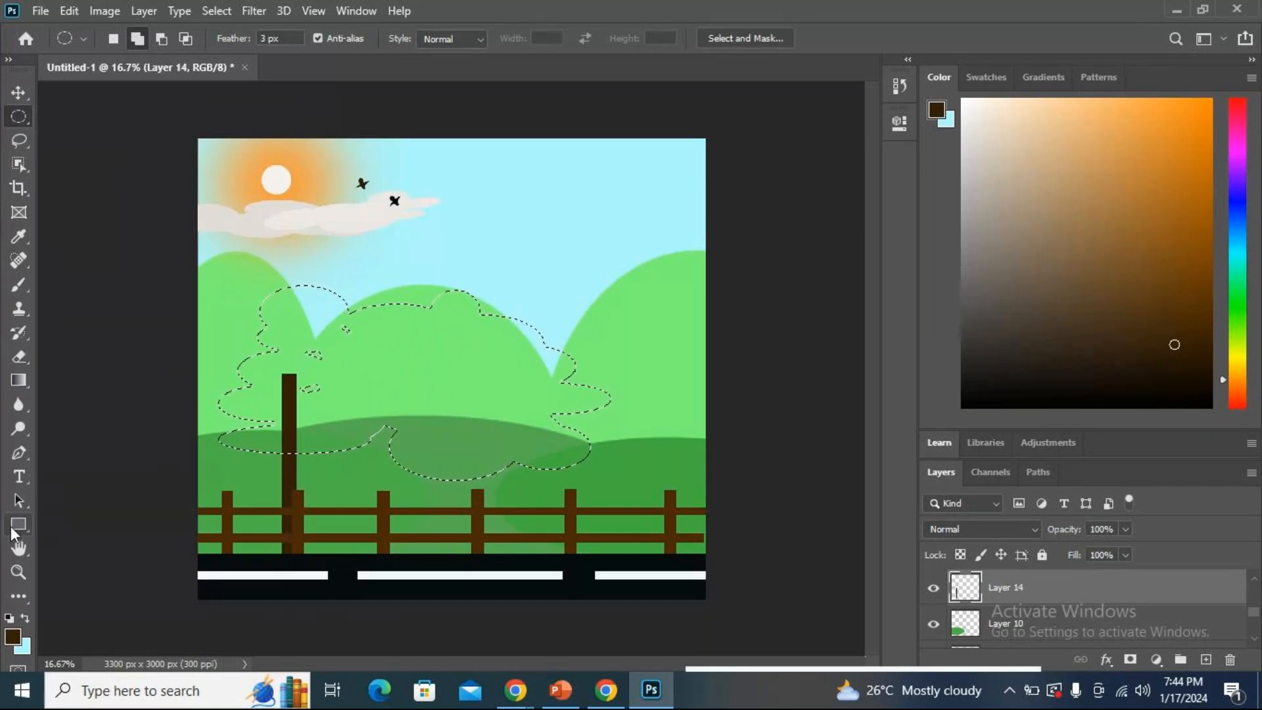
Set the foreground color to dark green 205b09.
{"action": "left_click", "coordinate": [12, 636]}
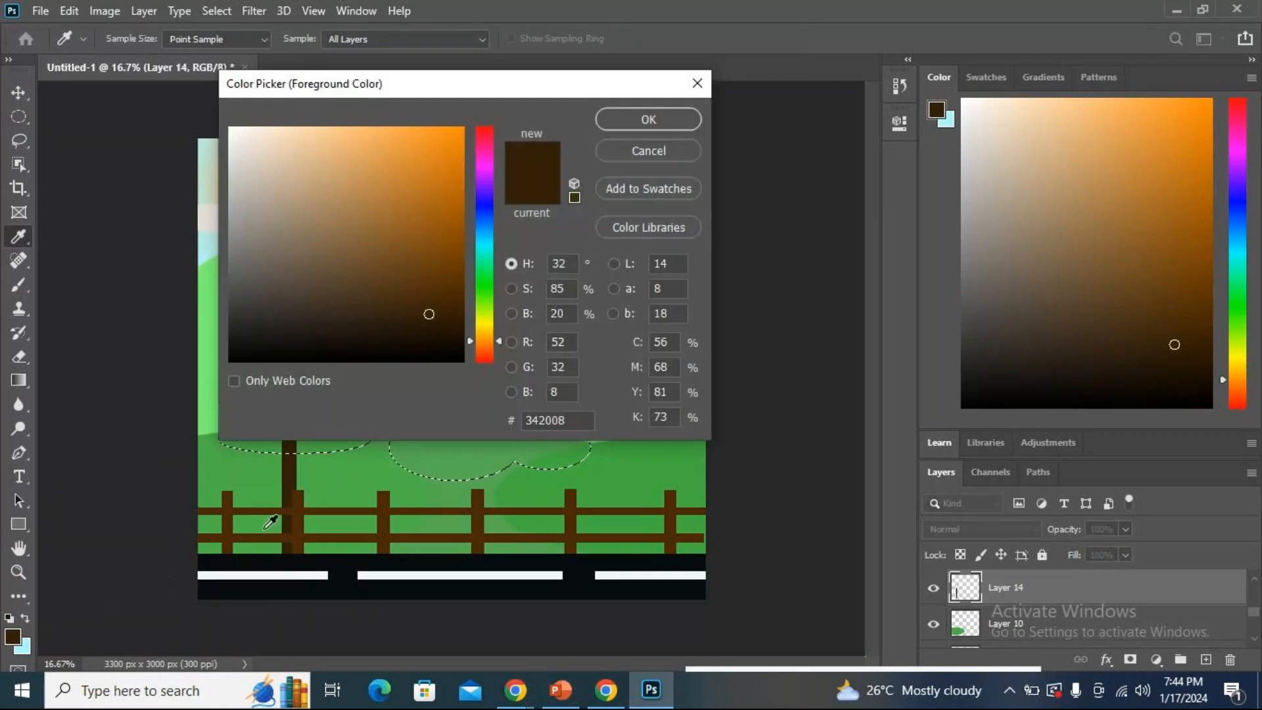
{"action": "left_click_drag", "start_coordinate": [485, 282], "coordinate": [491, 295]}
{"action": "left_click", "coordinate": [440, 278]}
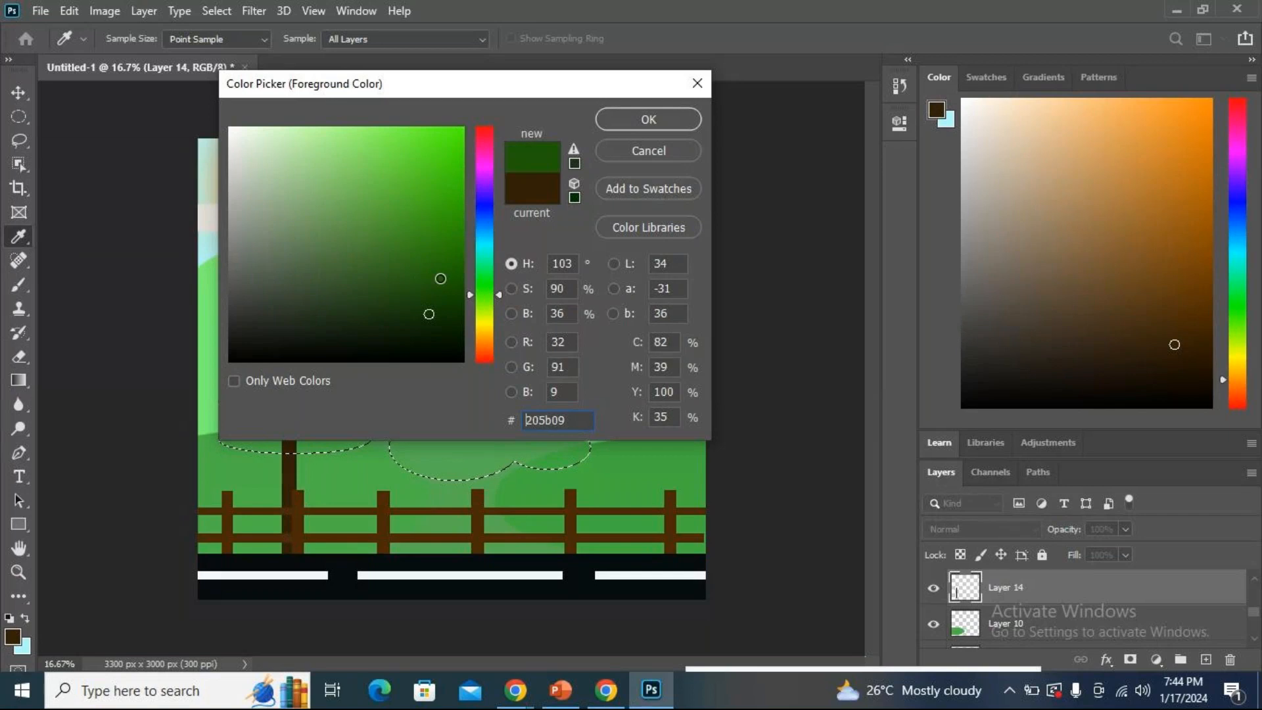
{"action": "left_click", "coordinate": [648, 120]}
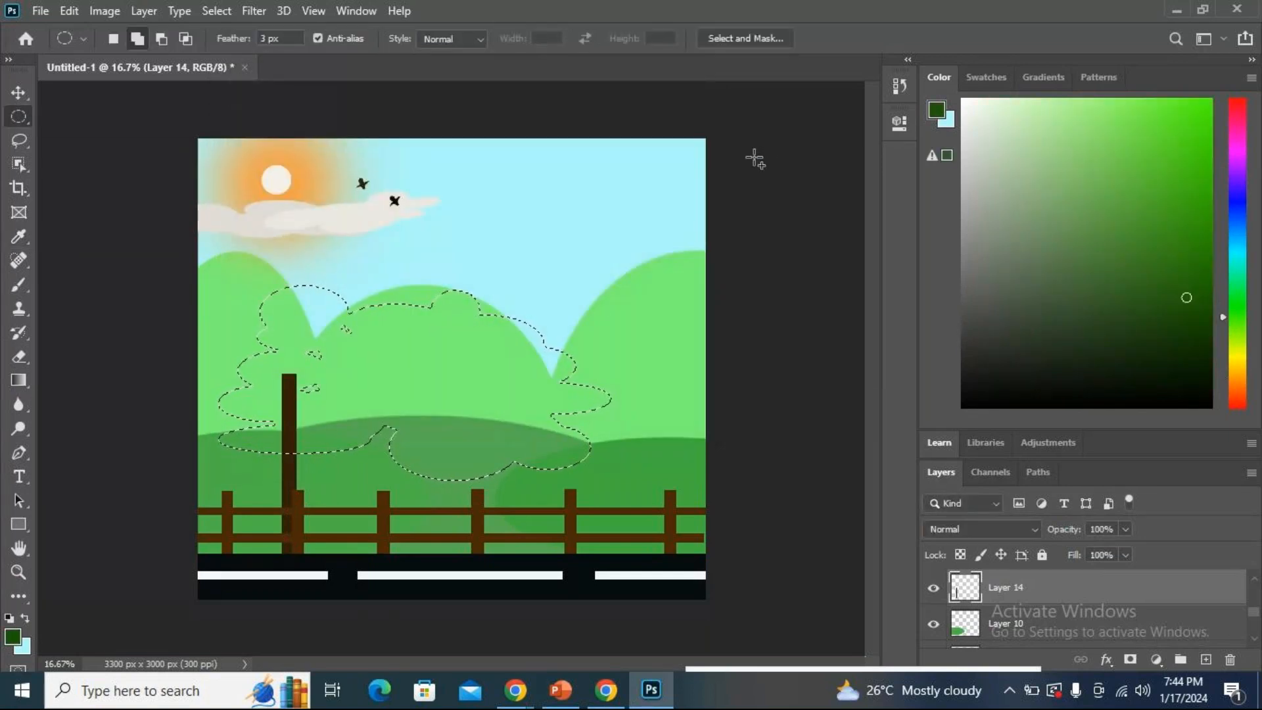
Try filling the canopy selection with the foreground green on the trunk layer, and undo the fill.
{"action": "key", "text": "alt"}
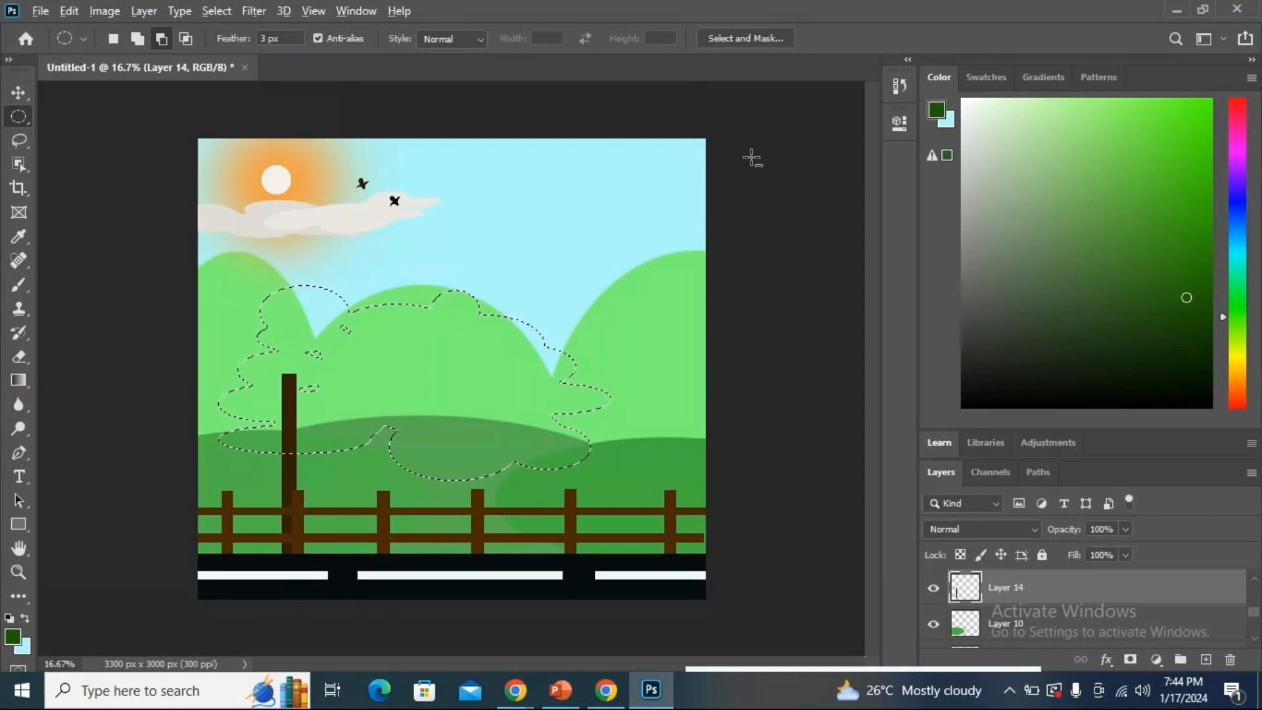
{"action": "key", "text": "alt+BackSpace"}
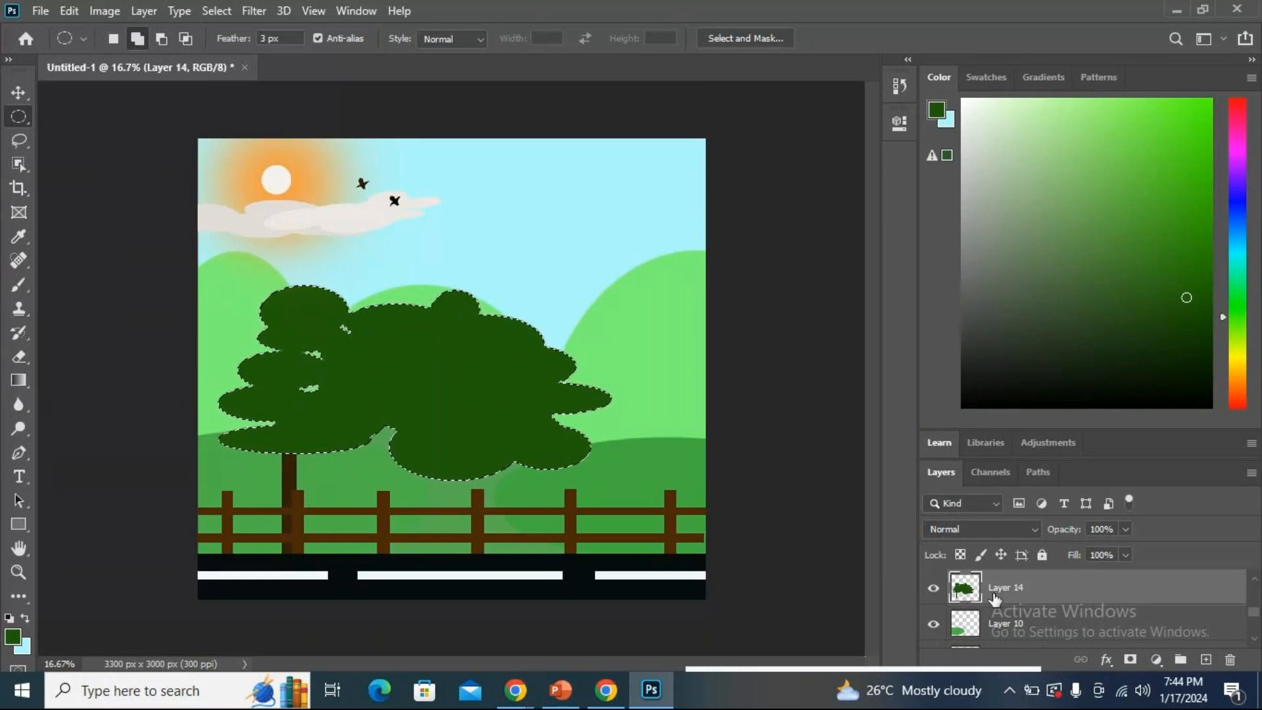
{"action": "key", "text": "ctrl+z"}
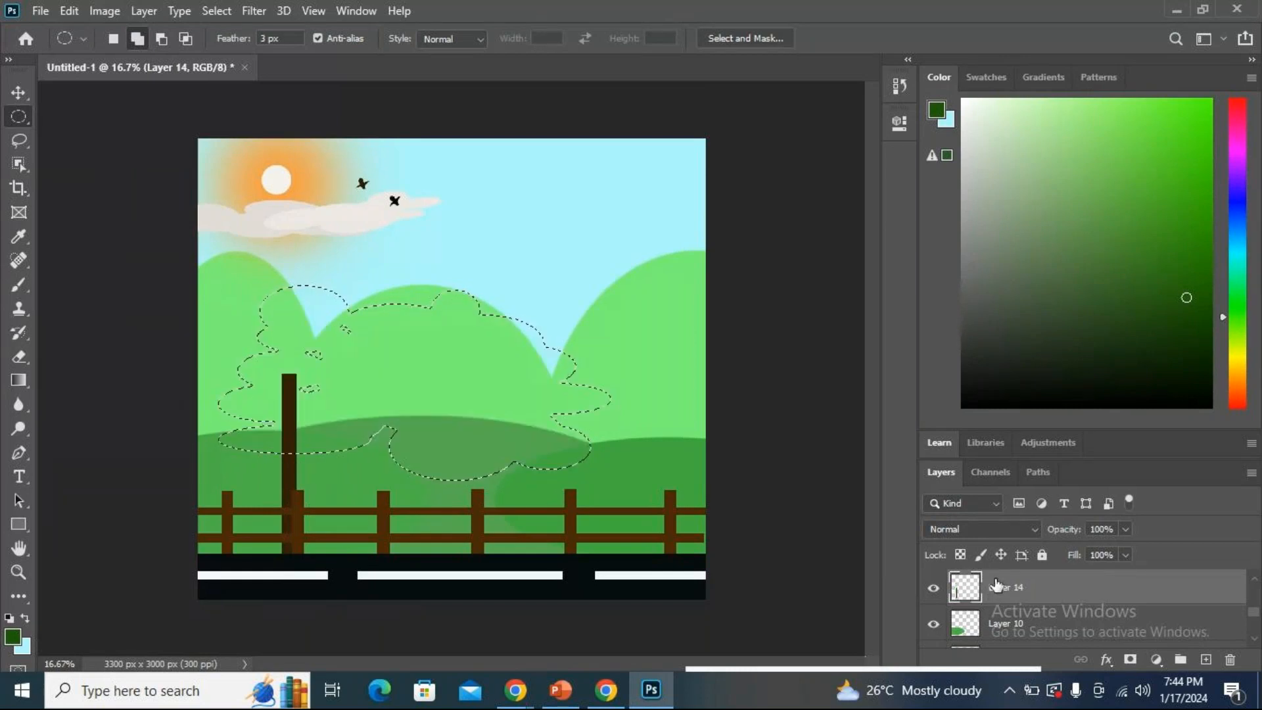
Add a new layer above the trunk layer and fill the canopy selection on it with the foreground green.
{"action": "left_click", "coordinate": [1207, 661]}
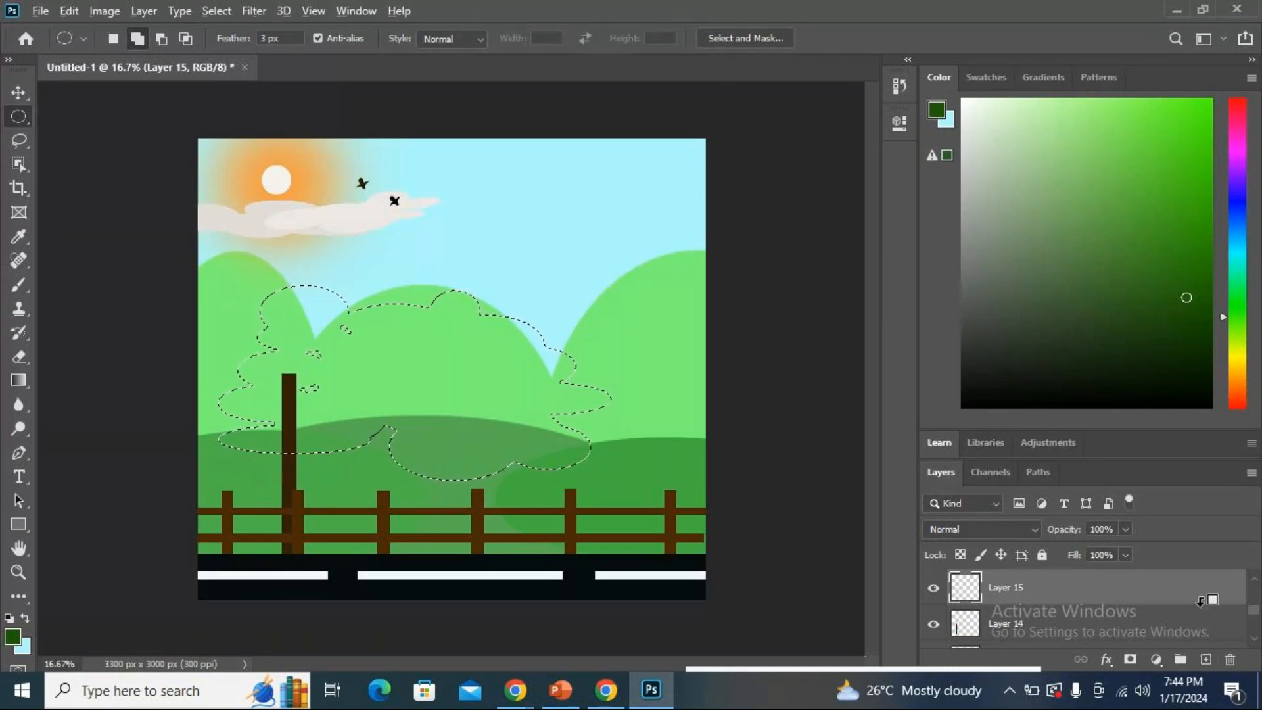
{"action": "key", "text": "alt+BackSpace"}
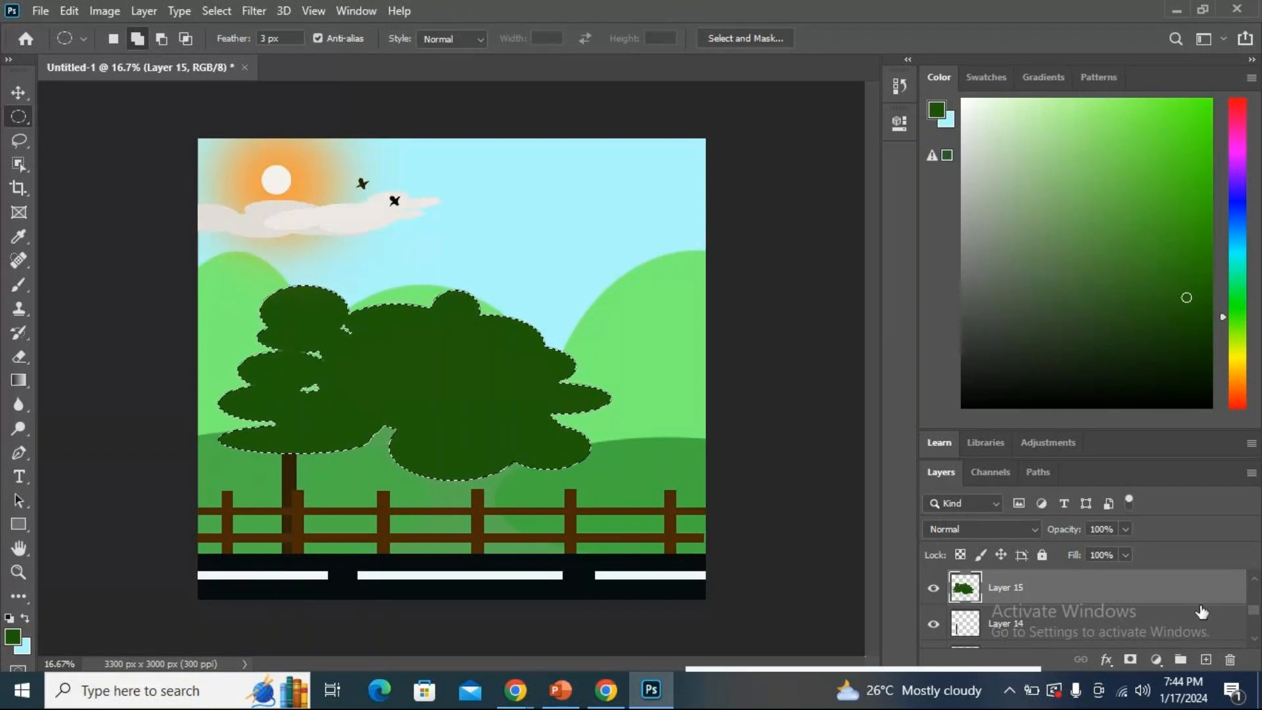
Free-transform the green canopy, scaling it down proportionally and moving it left so it sits on top of the trunk.
{"action": "key", "text": "ctrl+t"}
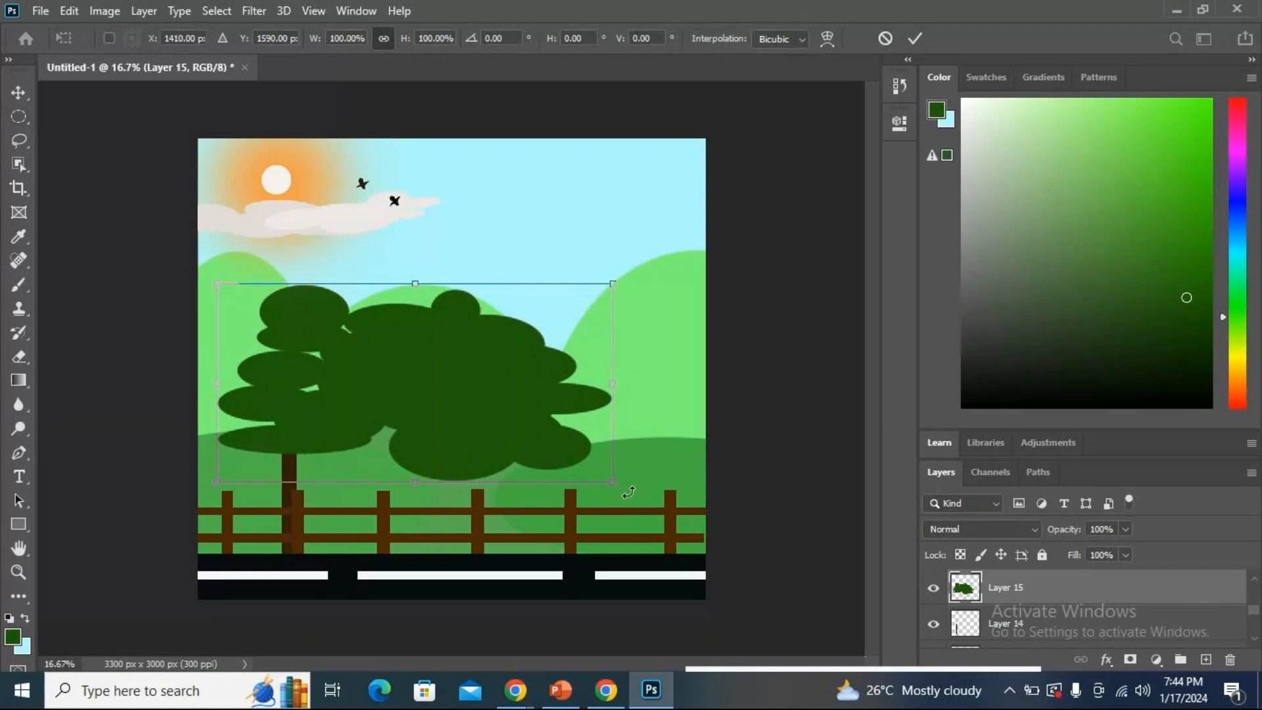
{"action": "left_click_drag", "start_coordinate": [615, 485], "coordinate": [555, 447]}
{"action": "left_click_drag", "start_coordinate": [375, 361], "coordinate": [321, 367]}
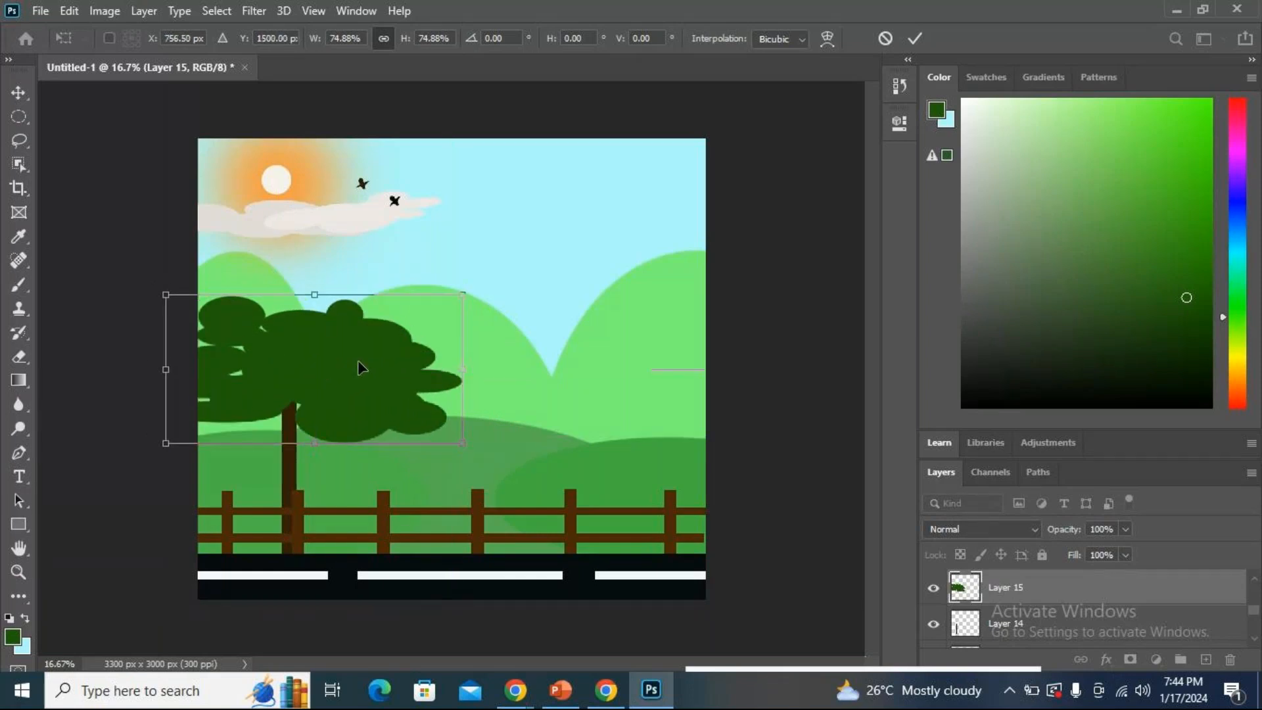
{"action": "left_click_drag", "start_coordinate": [463, 294], "coordinate": [441, 302]}
{"action": "left_click_drag", "start_coordinate": [342, 402], "coordinate": [345, 409]}
{"action": "key", "text": "m"}
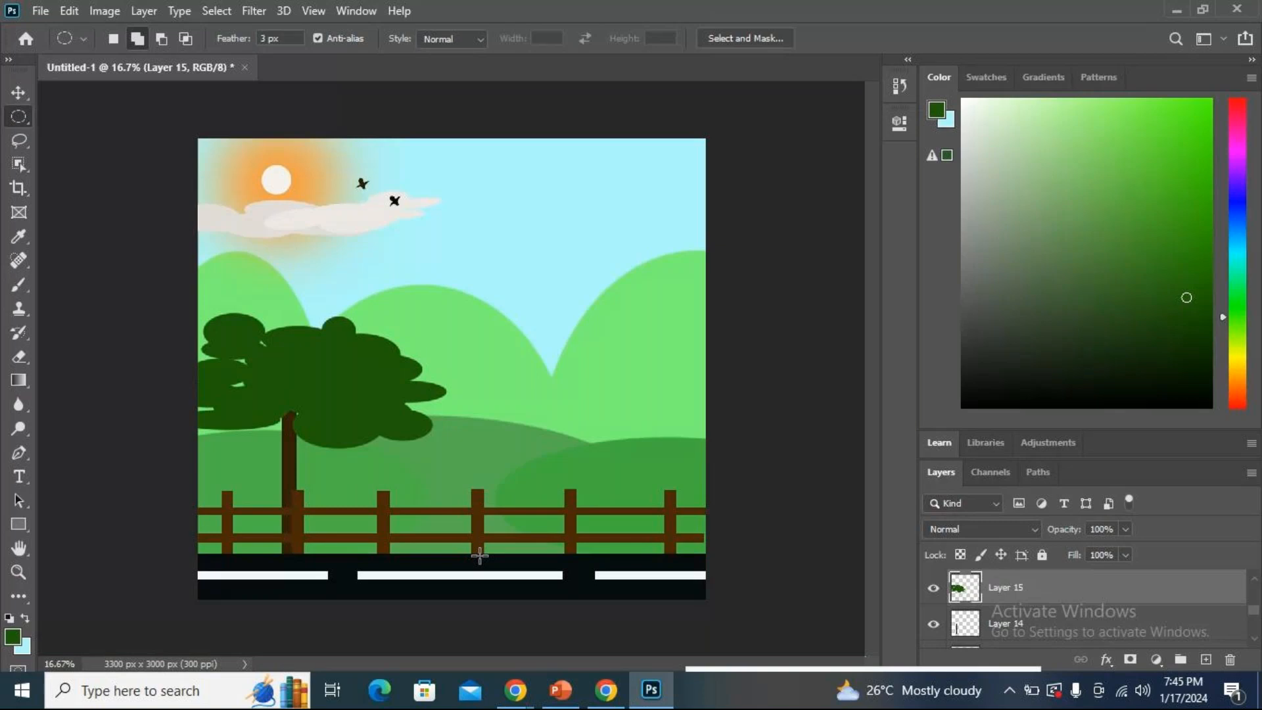
{"action": "right_click", "coordinate": [24, 121]}
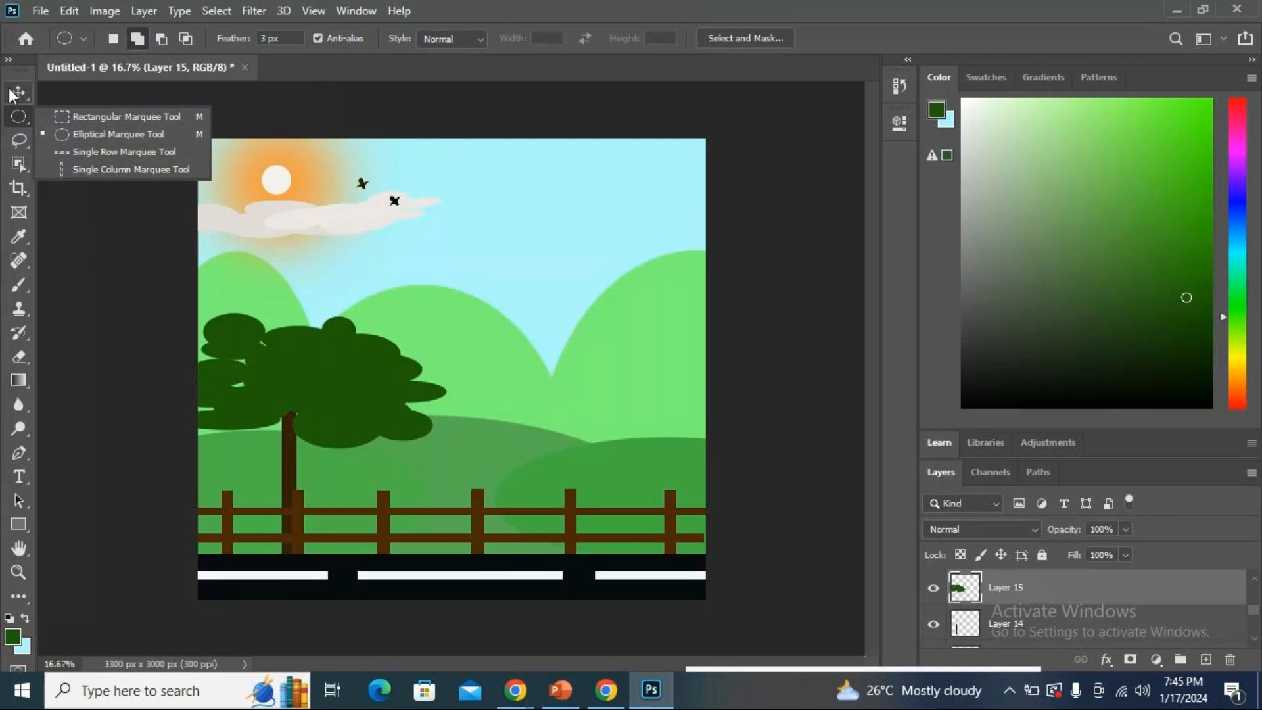
{"action": "left_click", "coordinate": [82, 231]}
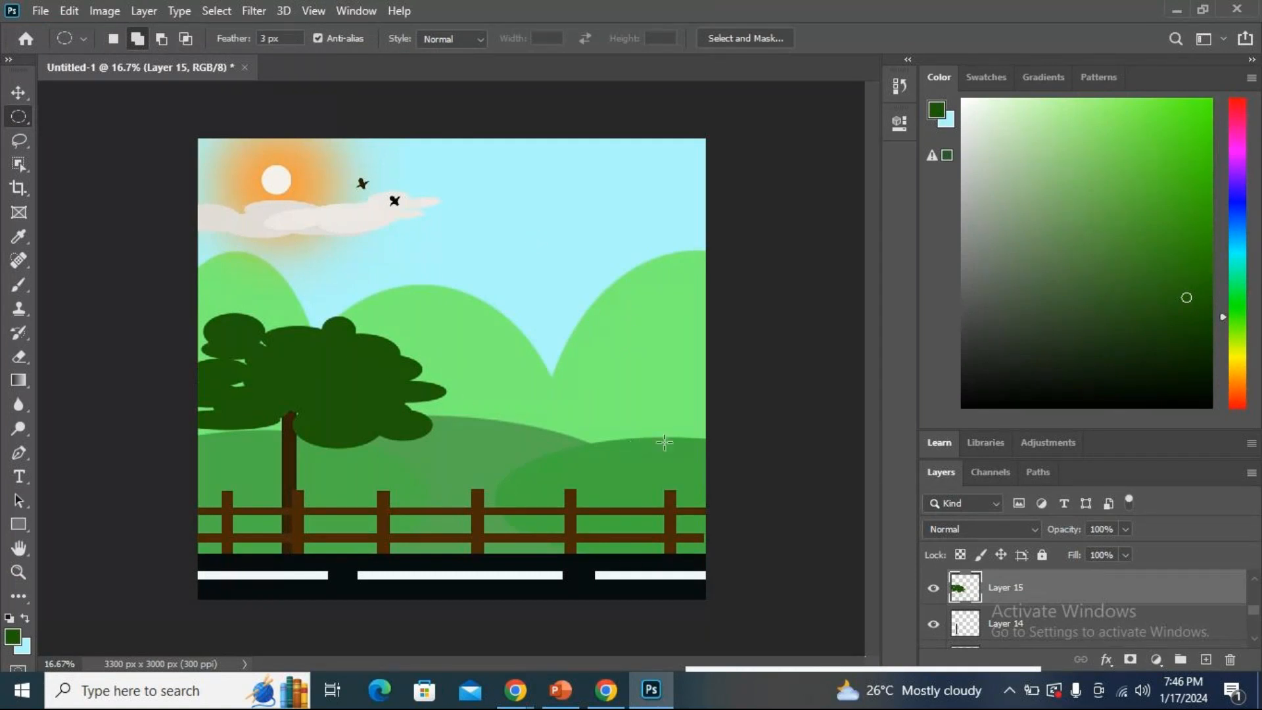
{"action": "scroll", "coordinate": [1118, 615], "scroll_direction": "down", "scroll_amount": 10}
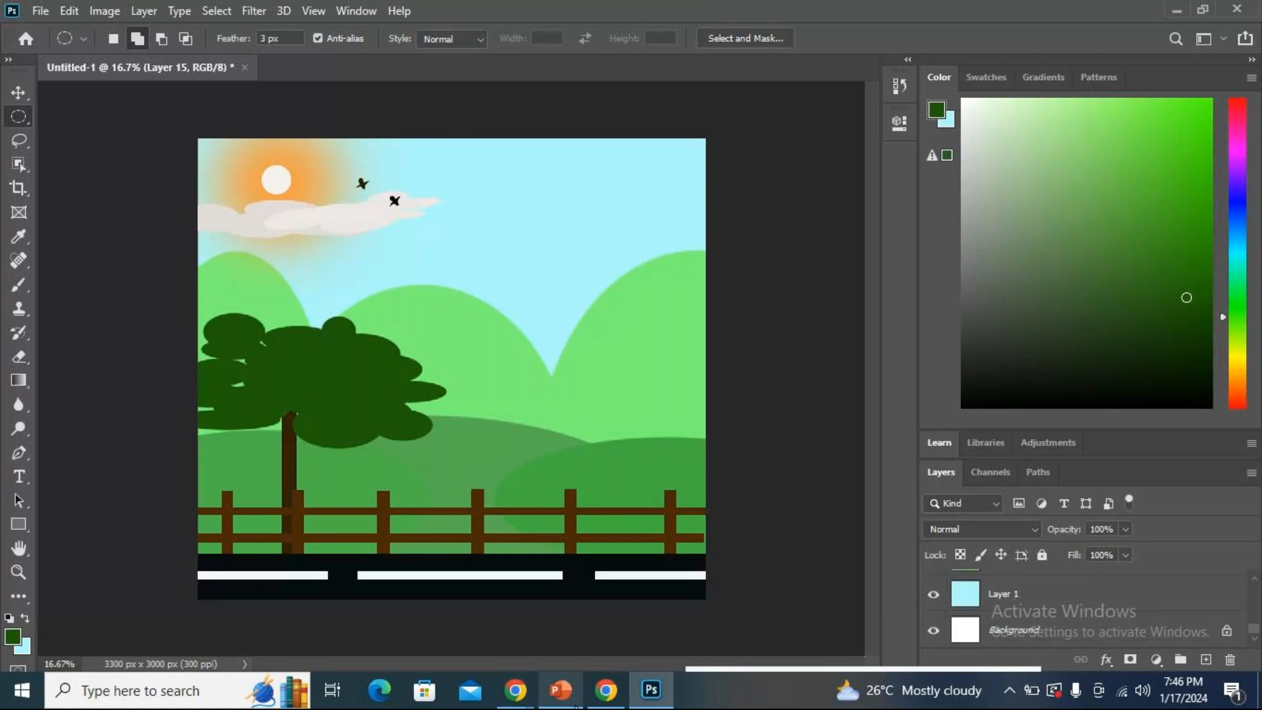
Switch to the GoTo meeting window in Chrome and mute the microphone.
{"action": "mouse_move", "coordinate": [606, 690]}
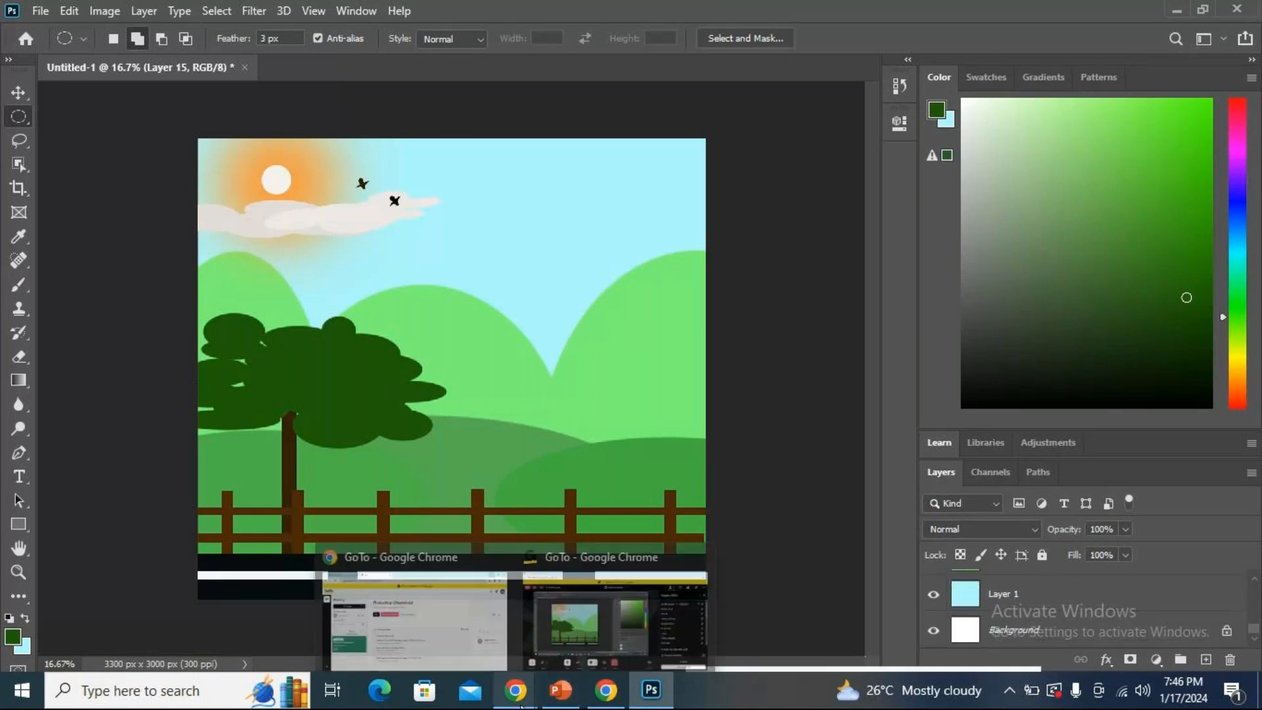
{"action": "mouse_move", "coordinate": [578, 641]}
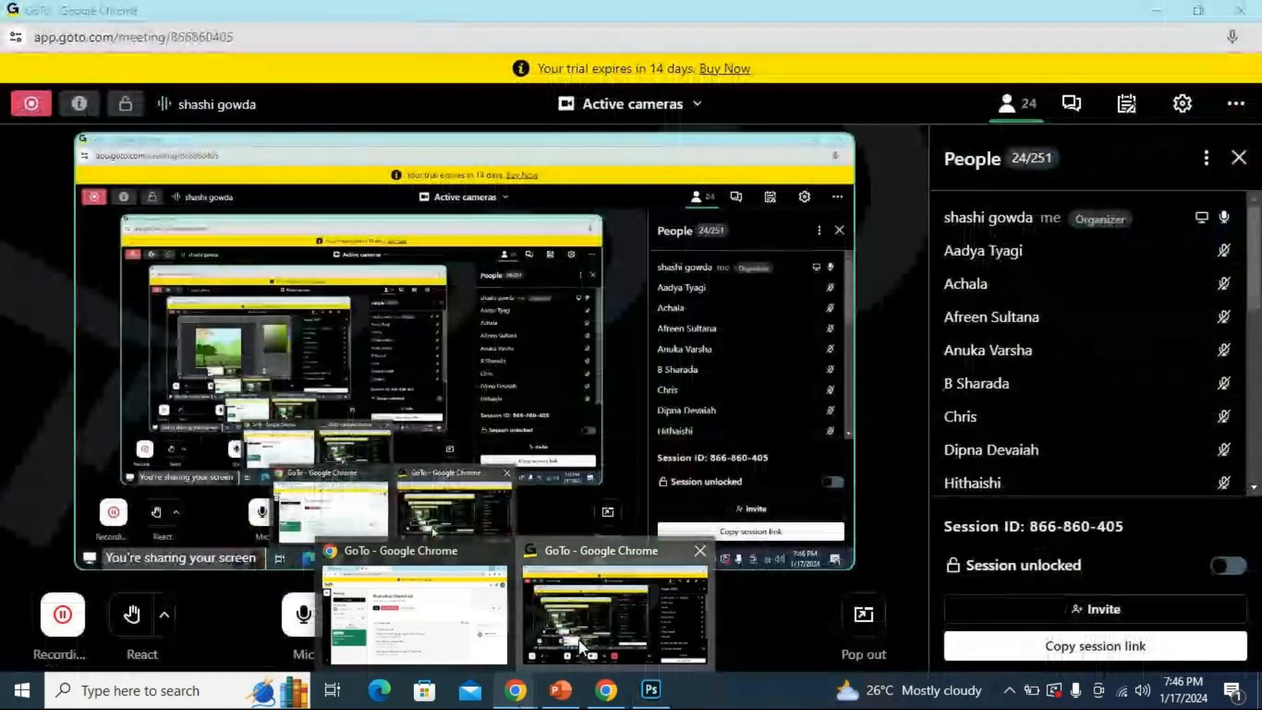
{"action": "left_click", "coordinate": [579, 640]}
{"action": "left_click", "coordinate": [304, 618]}
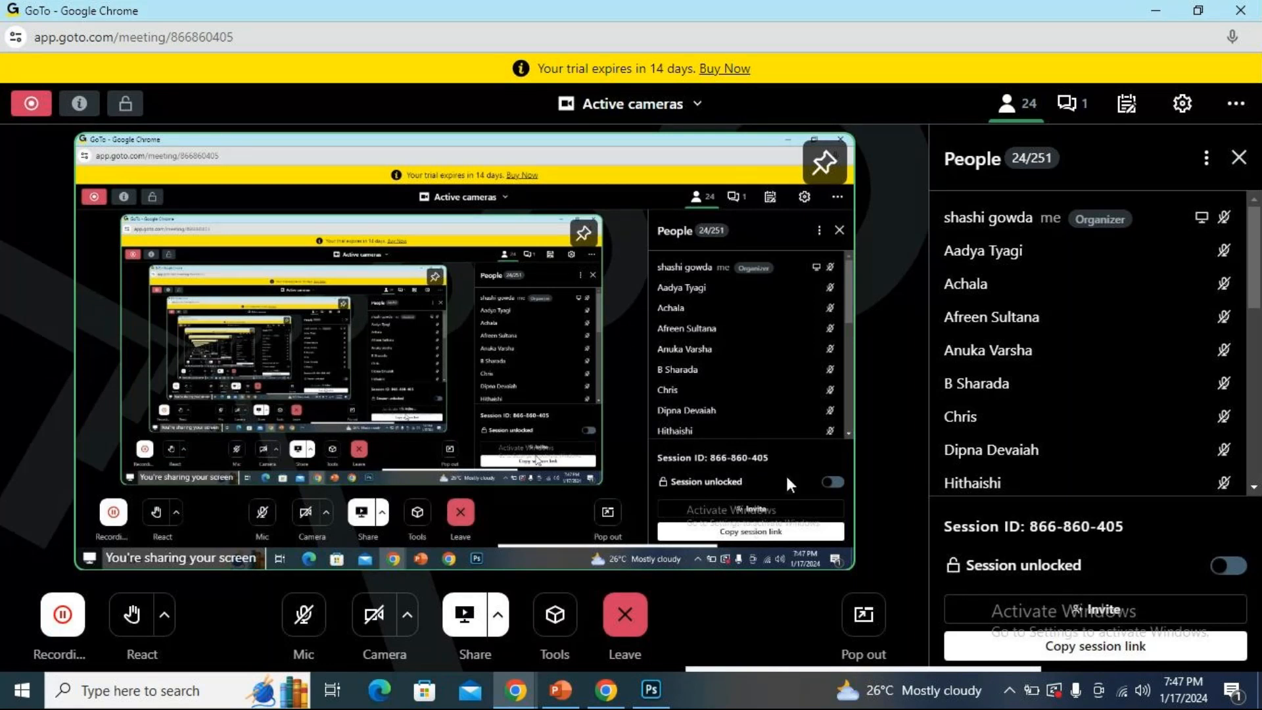
Open the meeting chat to check the messages, and return to Photoshop.
{"action": "left_click", "coordinate": [1067, 109]}
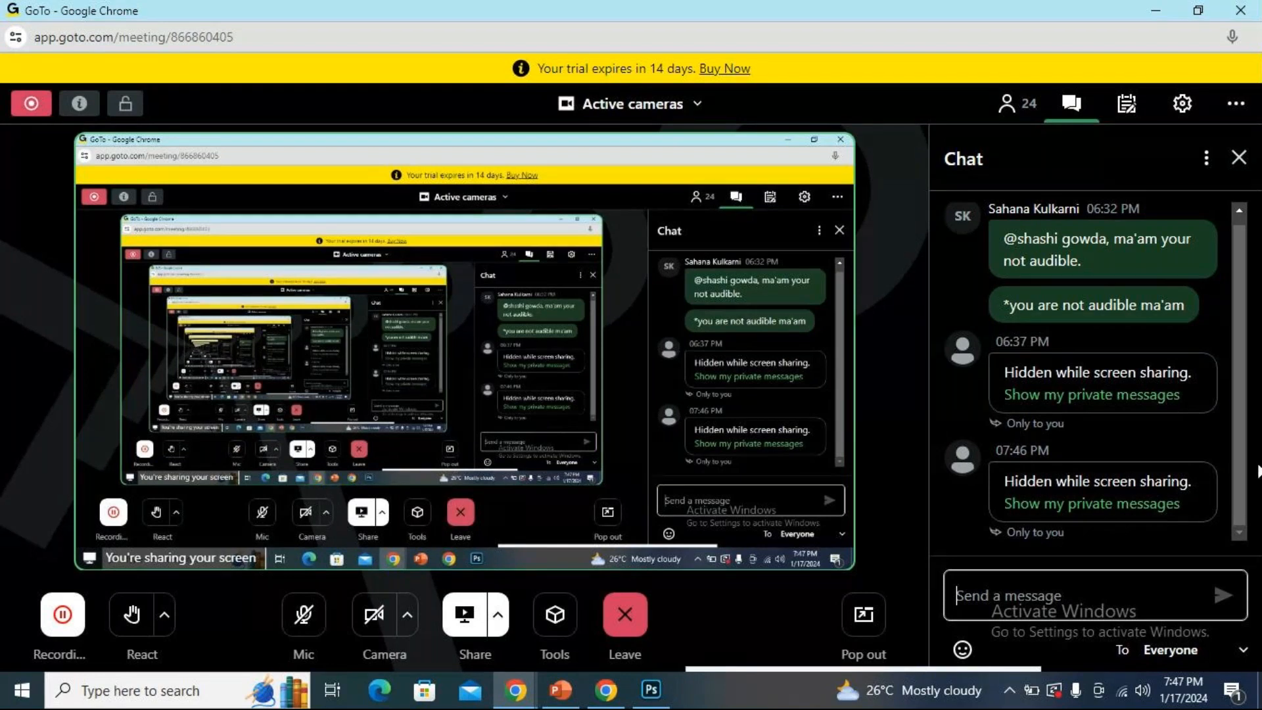
{"action": "left_click", "coordinate": [1156, 10]}
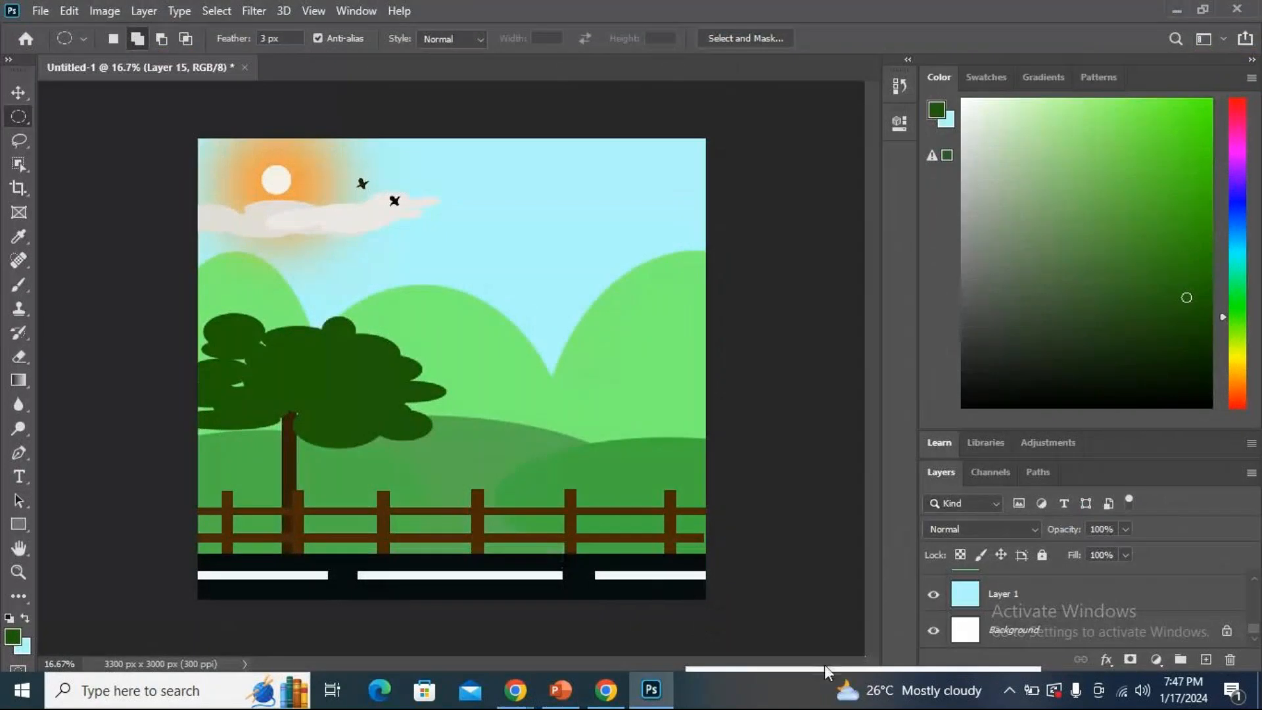
Go back to the GoTo meeting window, turn the microphone on, and return to Photoshop.
{"action": "mouse_move", "coordinate": [824, 664]}
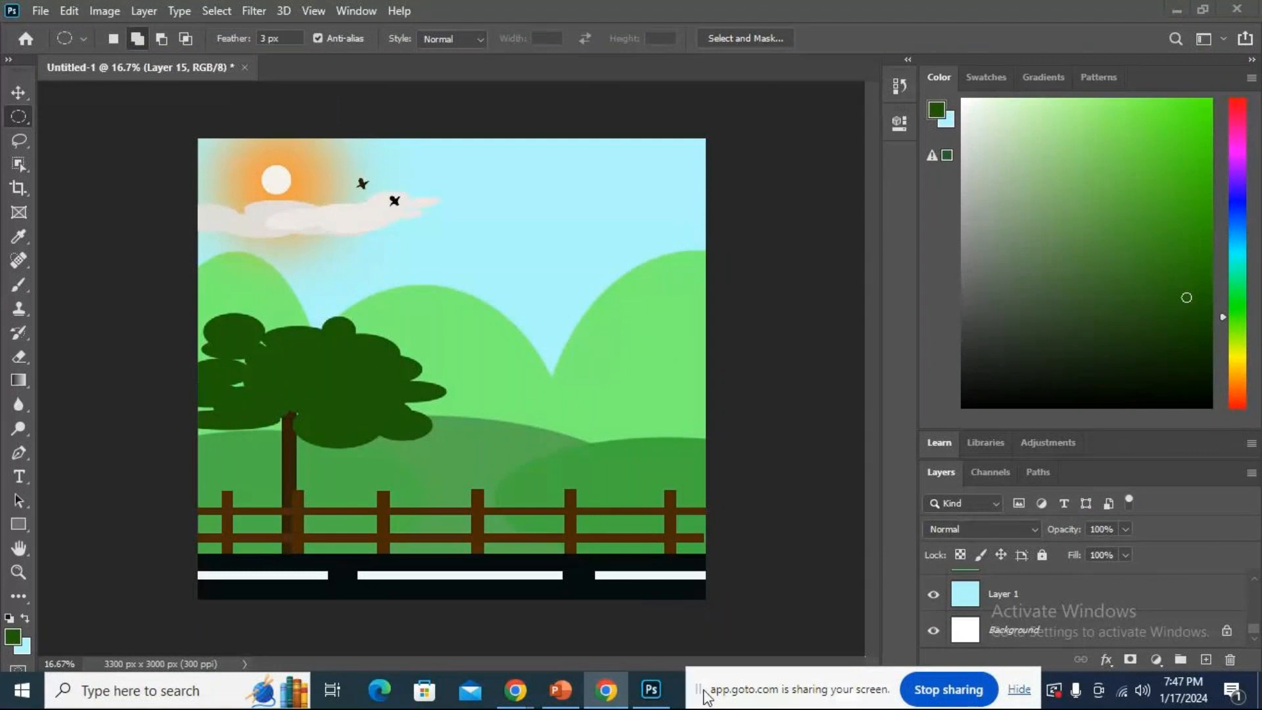
{"action": "mouse_move", "coordinate": [516, 691]}
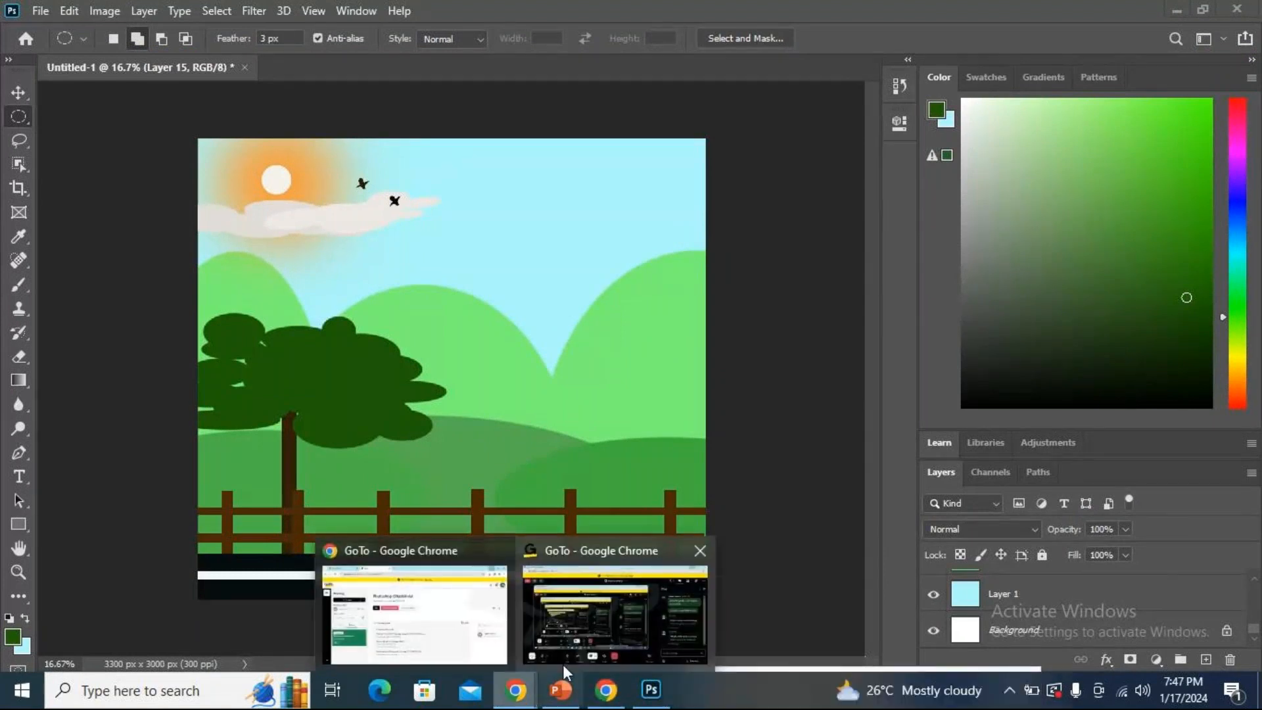
{"action": "left_click", "coordinate": [608, 614]}
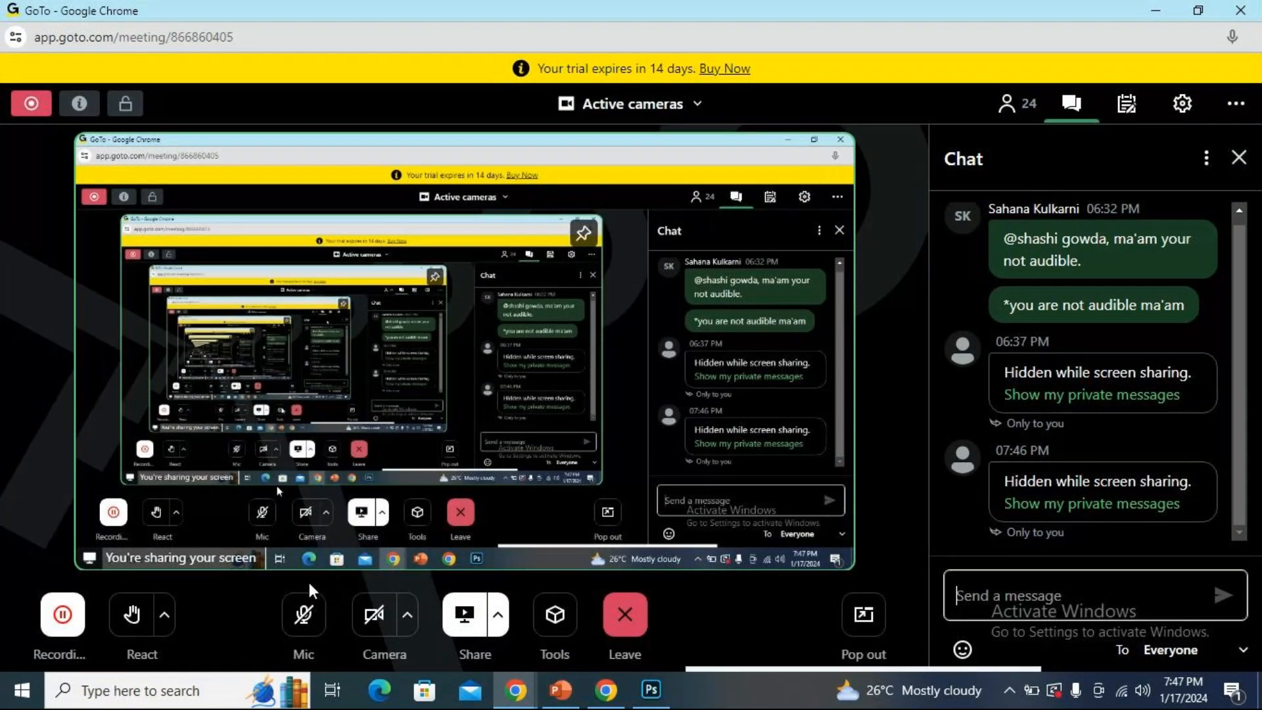
{"action": "left_click", "coordinate": [304, 612]}
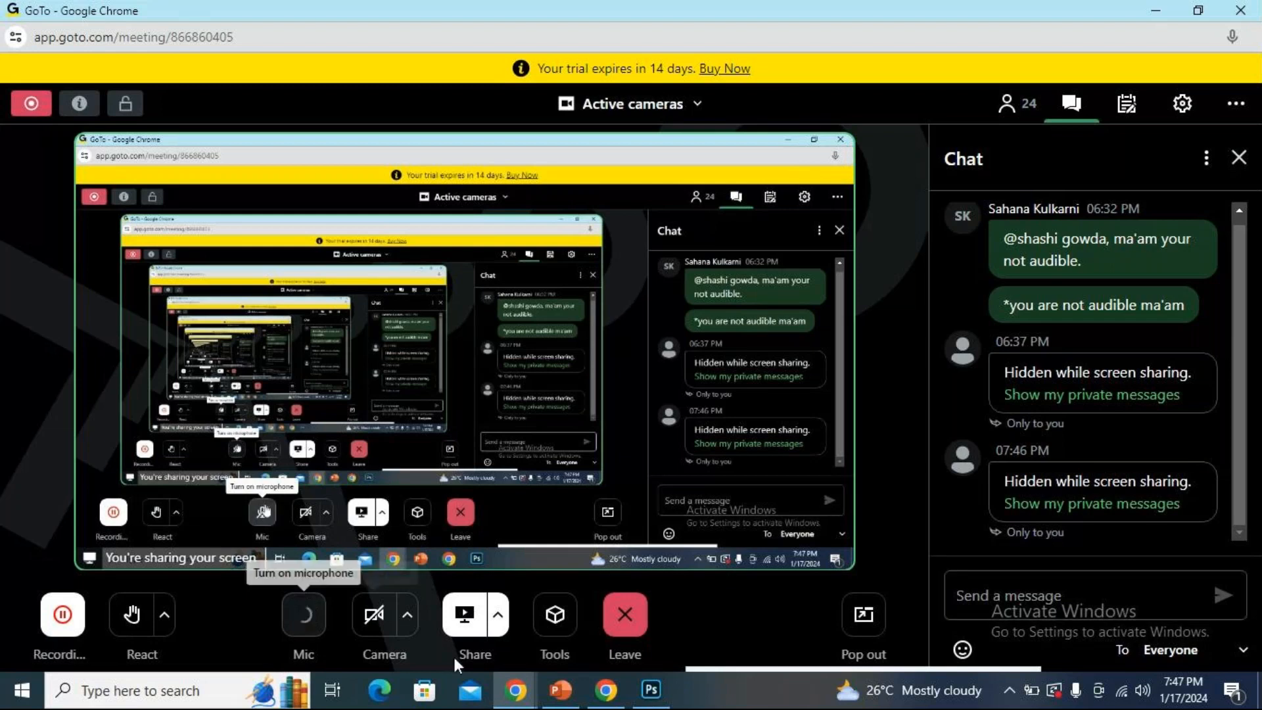
{"action": "mouse_move", "coordinate": [559, 707]}
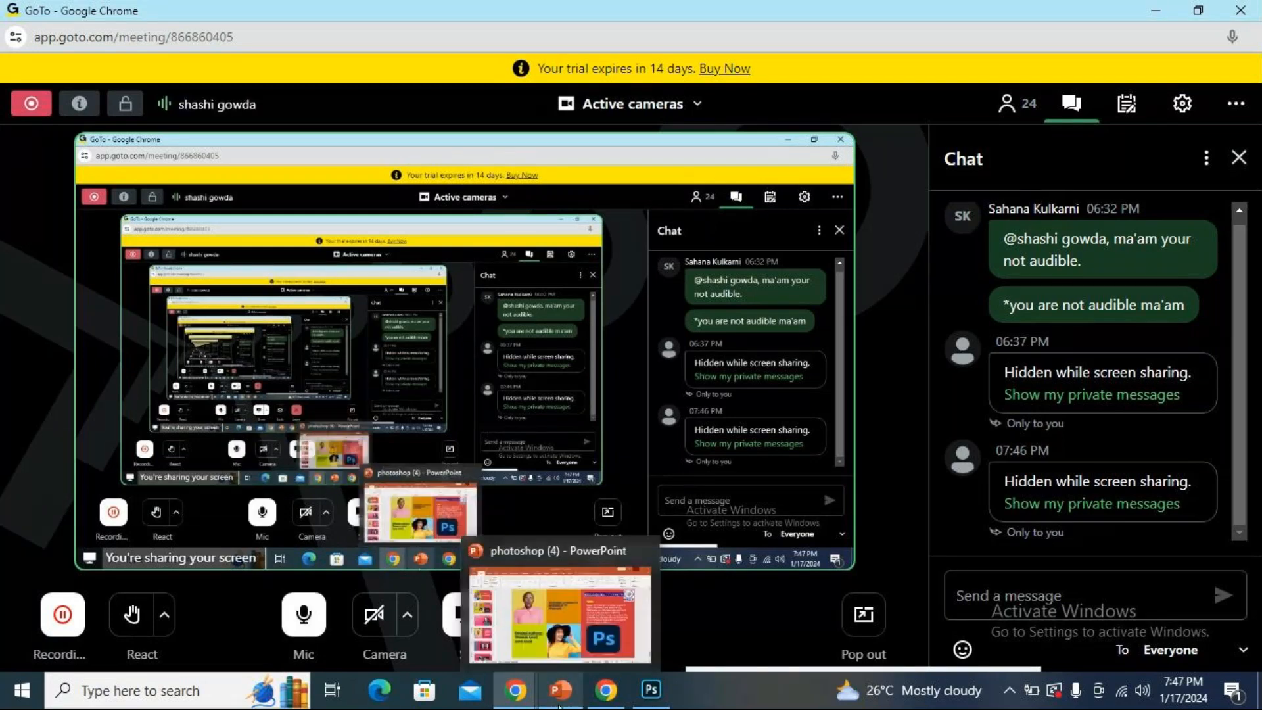
{"action": "left_click", "coordinate": [648, 704]}
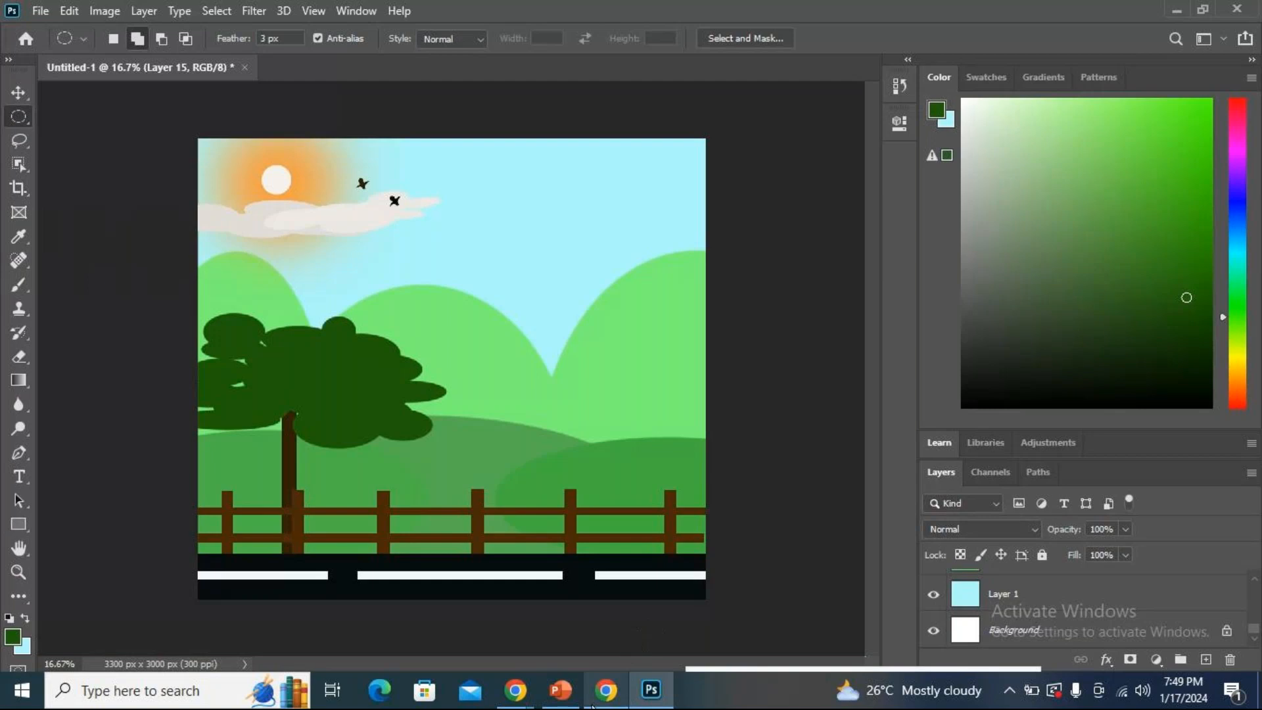
Switch to the GoTo meeting window in Chrome to read the new chat messages, and return to Photoshop.
{"action": "mouse_move", "coordinate": [518, 701]}
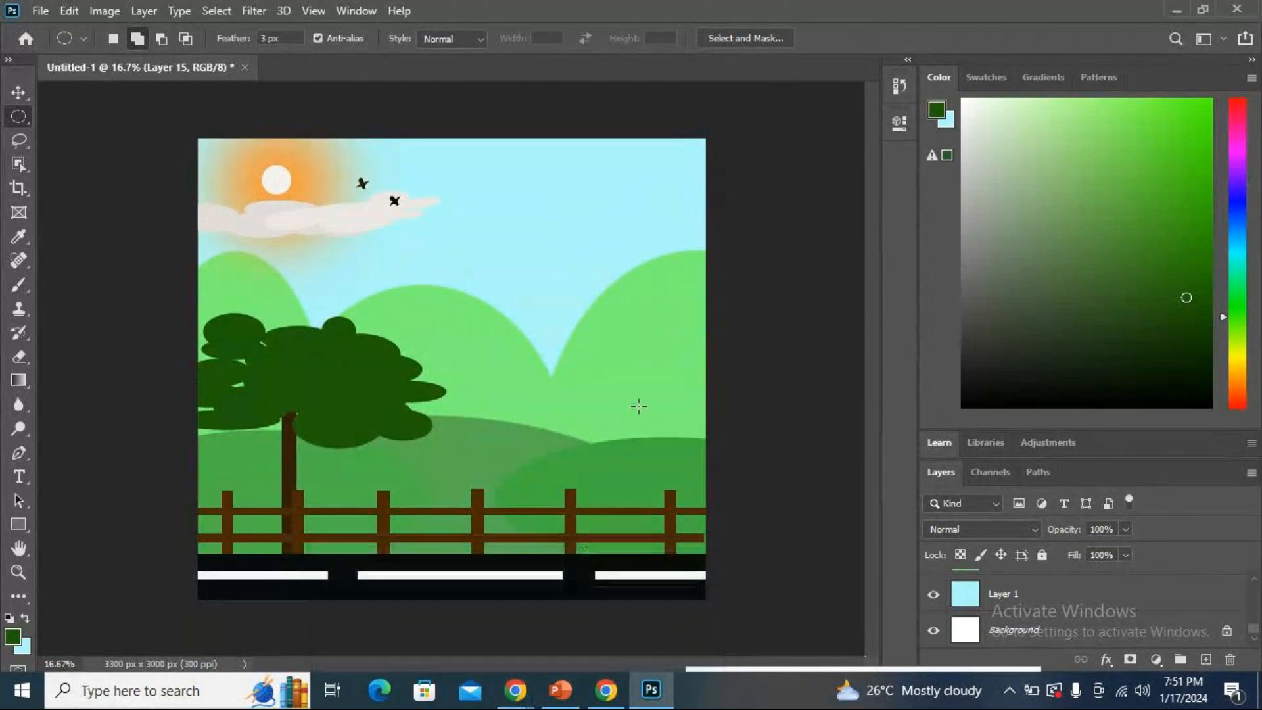
{"action": "mouse_move", "coordinate": [509, 703]}
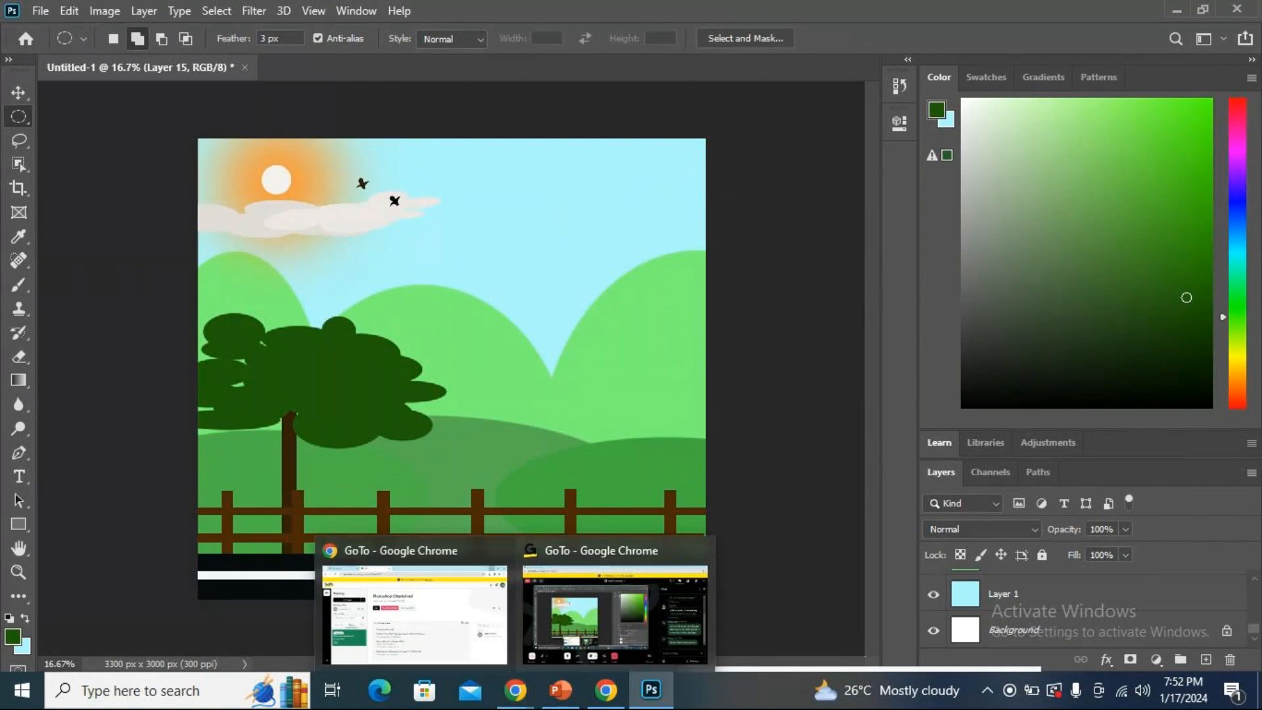
{"action": "mouse_move", "coordinate": [519, 643]}
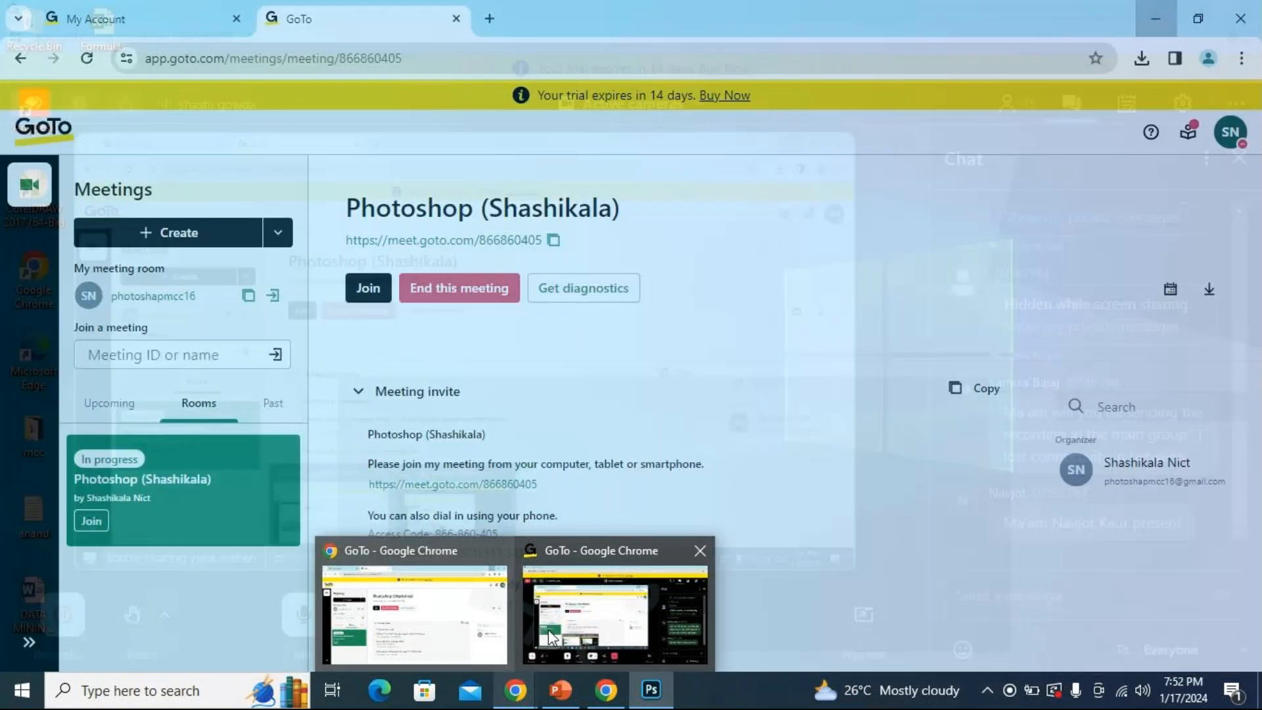
{"action": "left_click", "coordinate": [551, 636]}
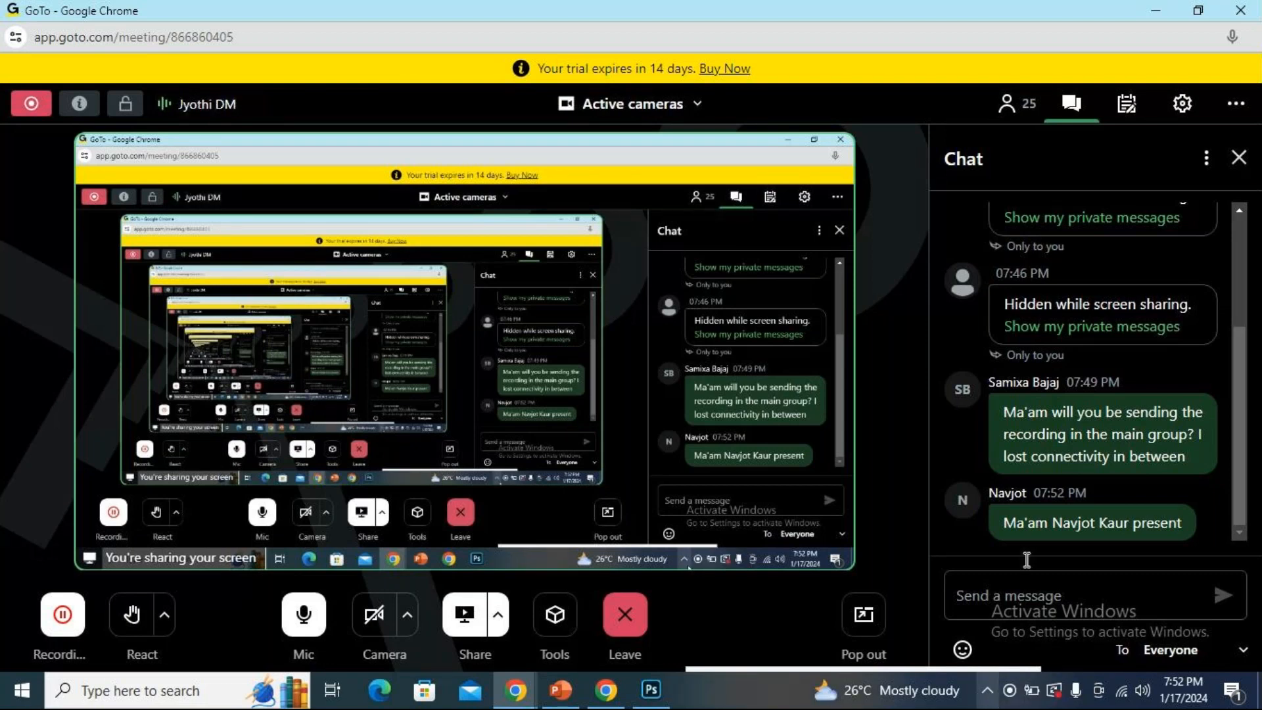
{"action": "left_click", "coordinate": [615, 691]}
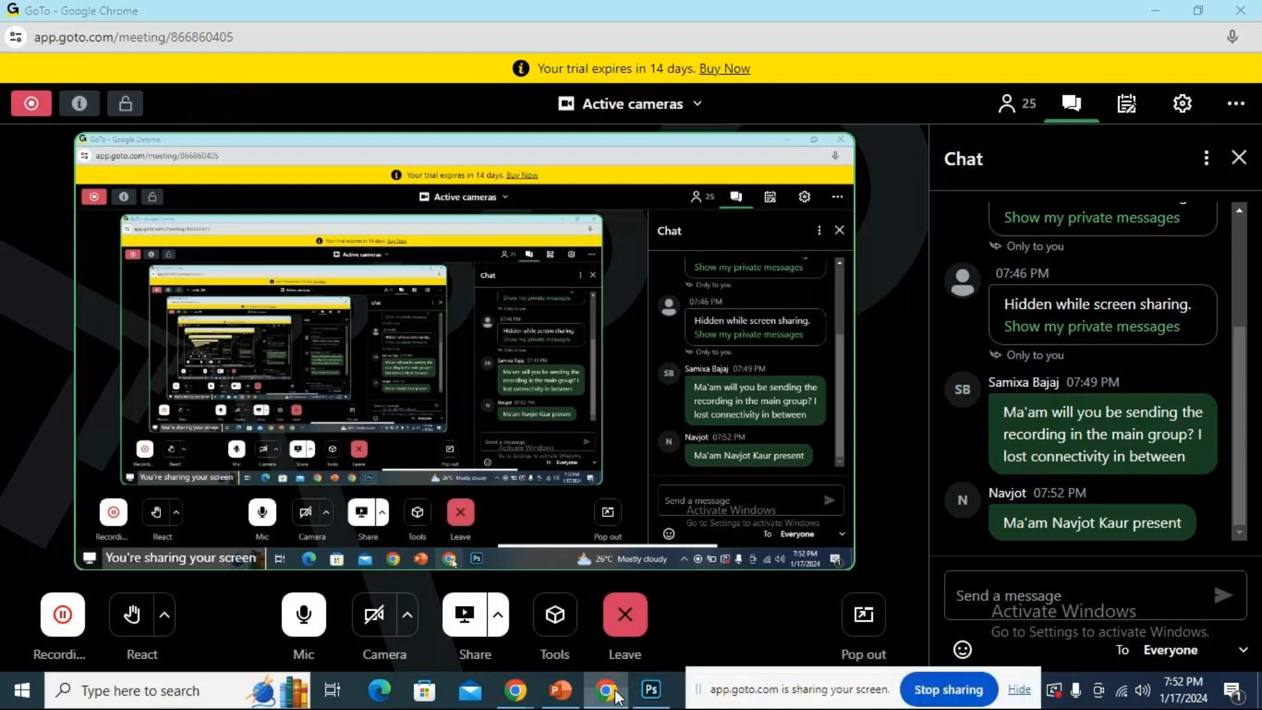
{"action": "left_click", "coordinate": [649, 690]}
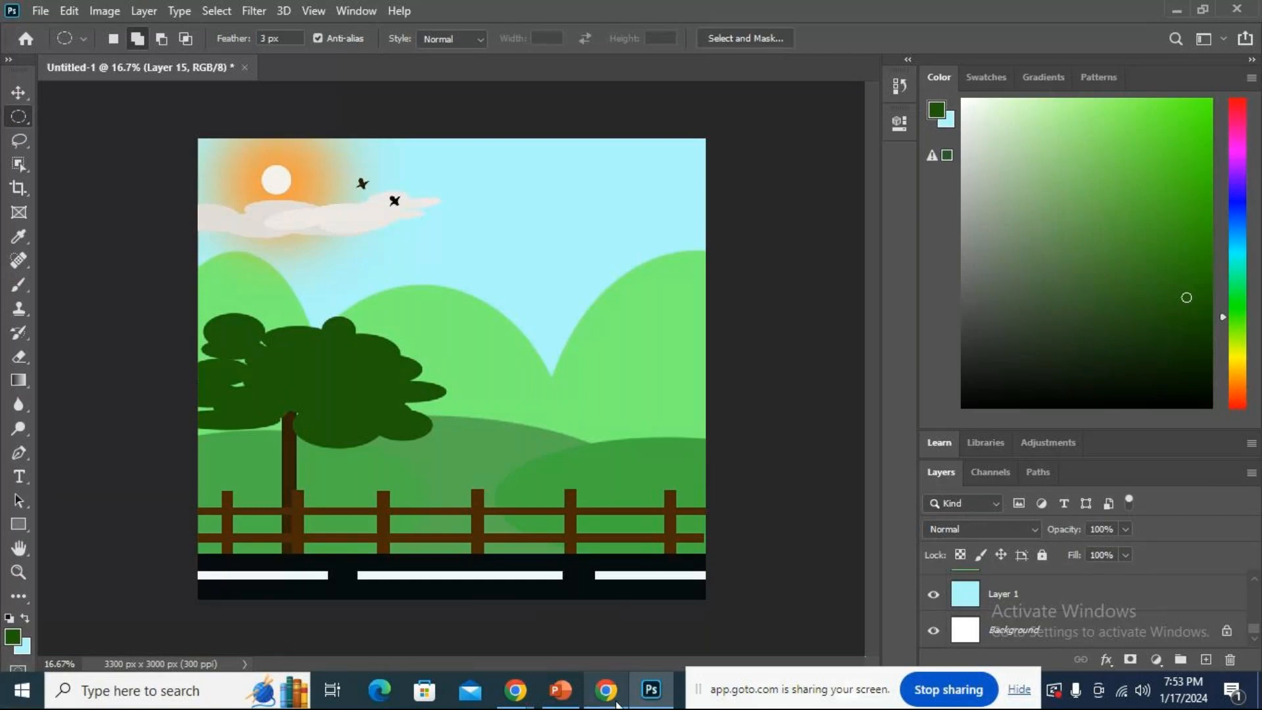
Go back to the GoTo meeting window and look through the chat messages from the attendees.
{"action": "left_click", "coordinate": [562, 690]}
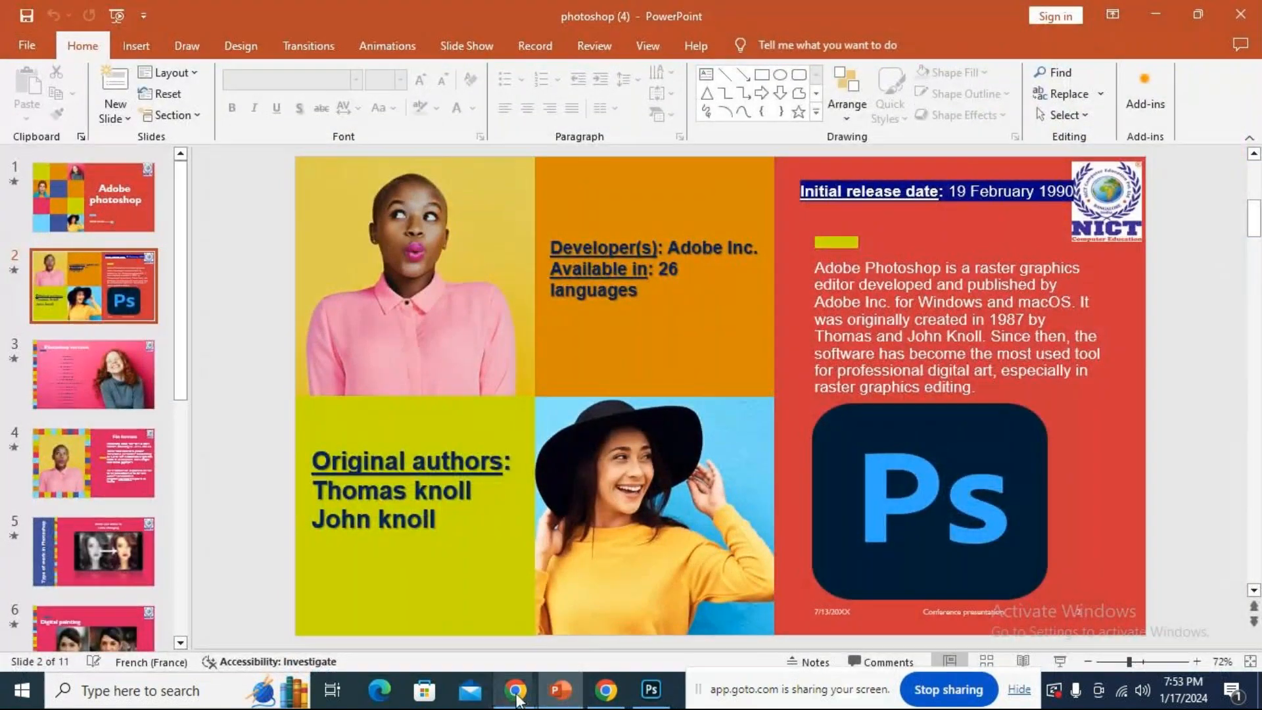
{"action": "mouse_move", "coordinate": [515, 690]}
{"action": "left_click", "coordinate": [629, 616]}
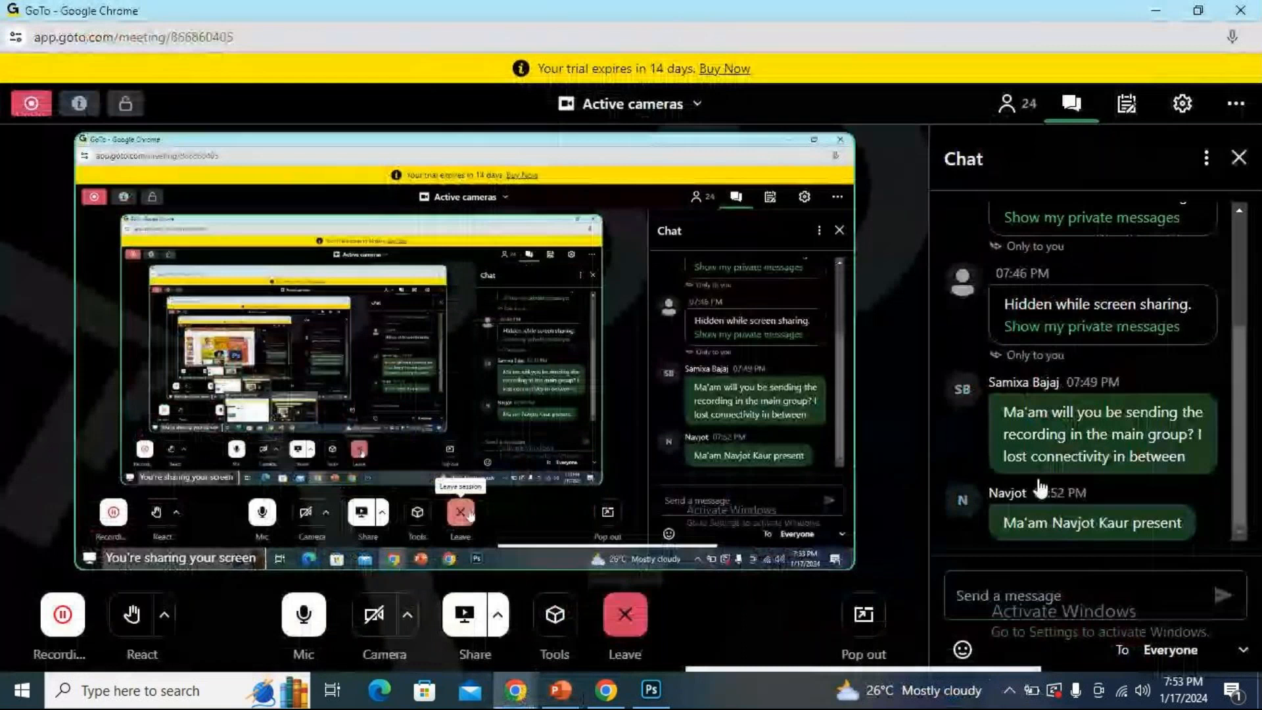
{"action": "scroll", "coordinate": [1082, 426], "scroll_direction": "up", "scroll_amount": 4}
{"action": "scroll", "coordinate": [1088, 427], "scroll_direction": "down", "scroll_amount": 4}
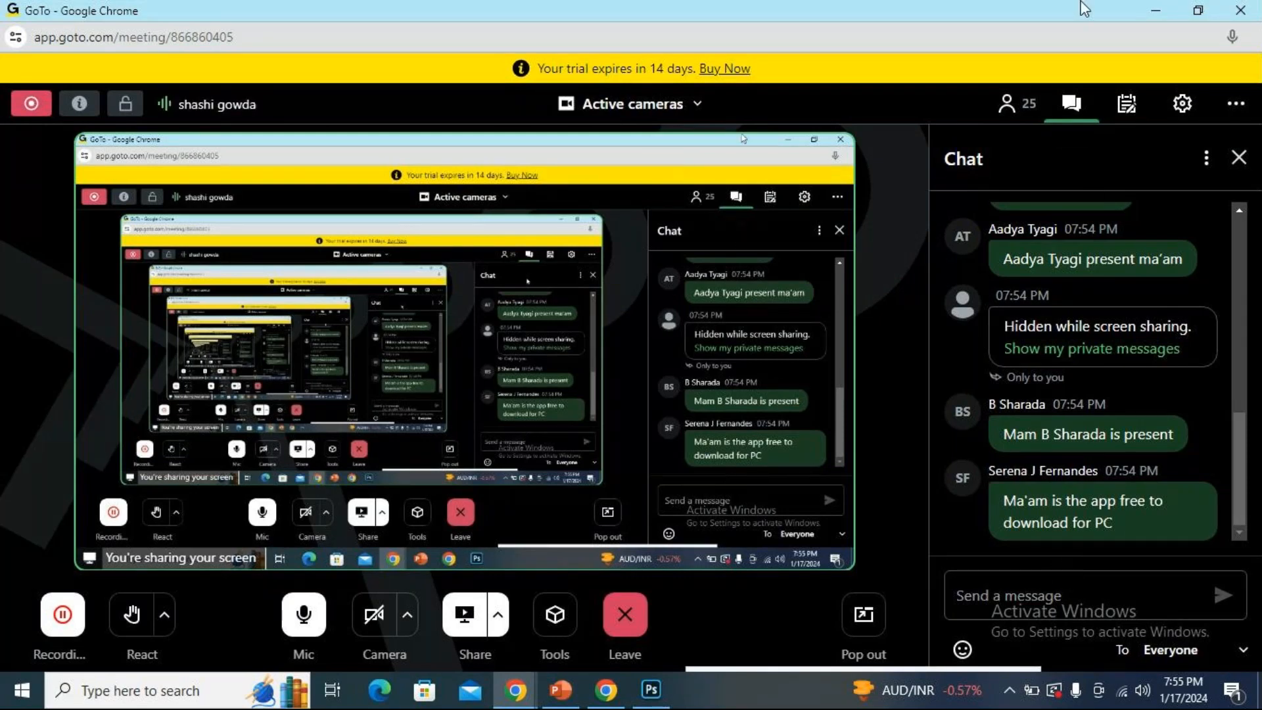
Open the meeting's People list and look through the attendees.
{"action": "left_click", "coordinate": [1029, 112]}
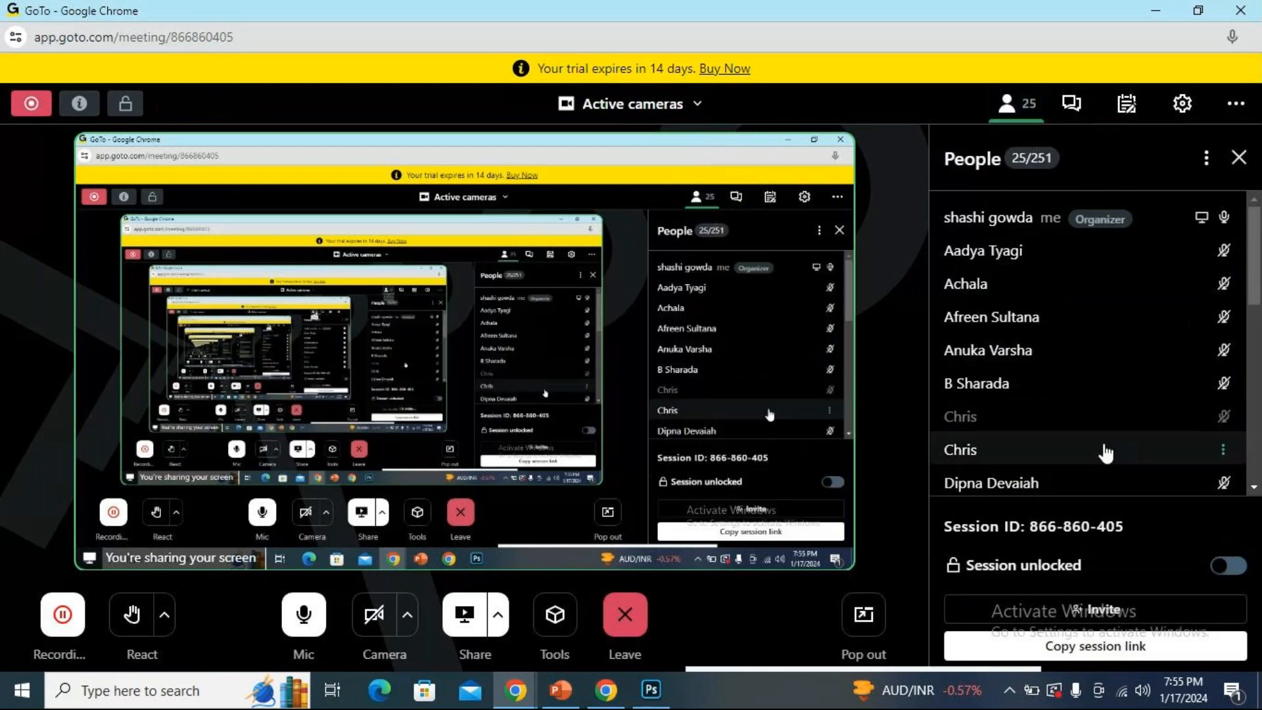
{"action": "scroll", "coordinate": [1106, 446], "scroll_direction": "down", "scroll_amount": 5}
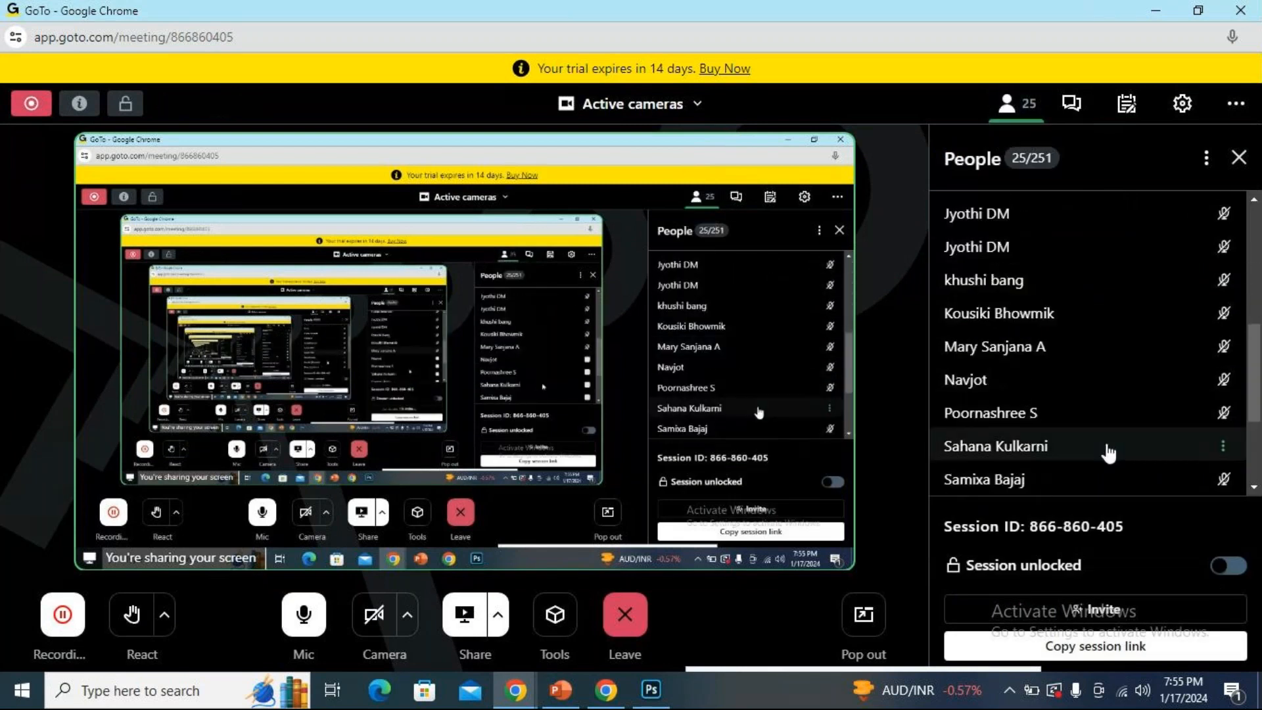
{"action": "scroll", "coordinate": [1106, 447], "scroll_direction": "down", "scroll_amount": 3}
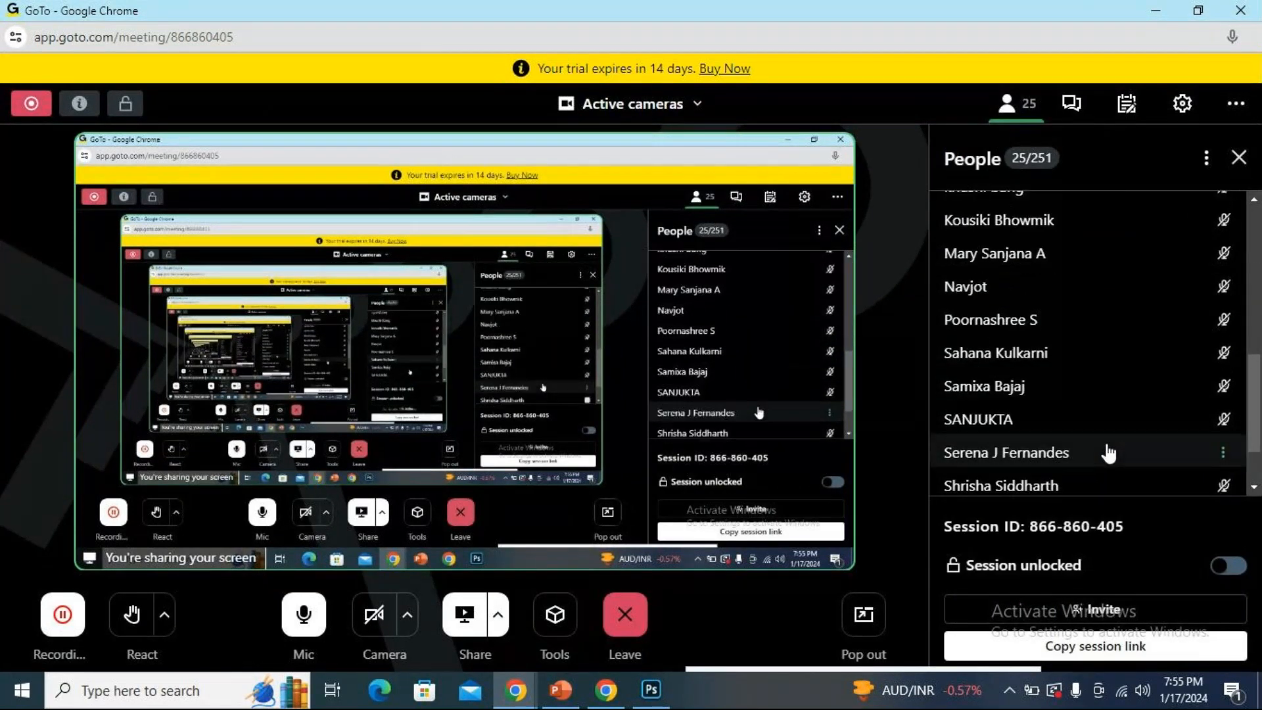
{"action": "scroll", "coordinate": [1108, 453], "scroll_direction": "up", "scroll_amount": 8}
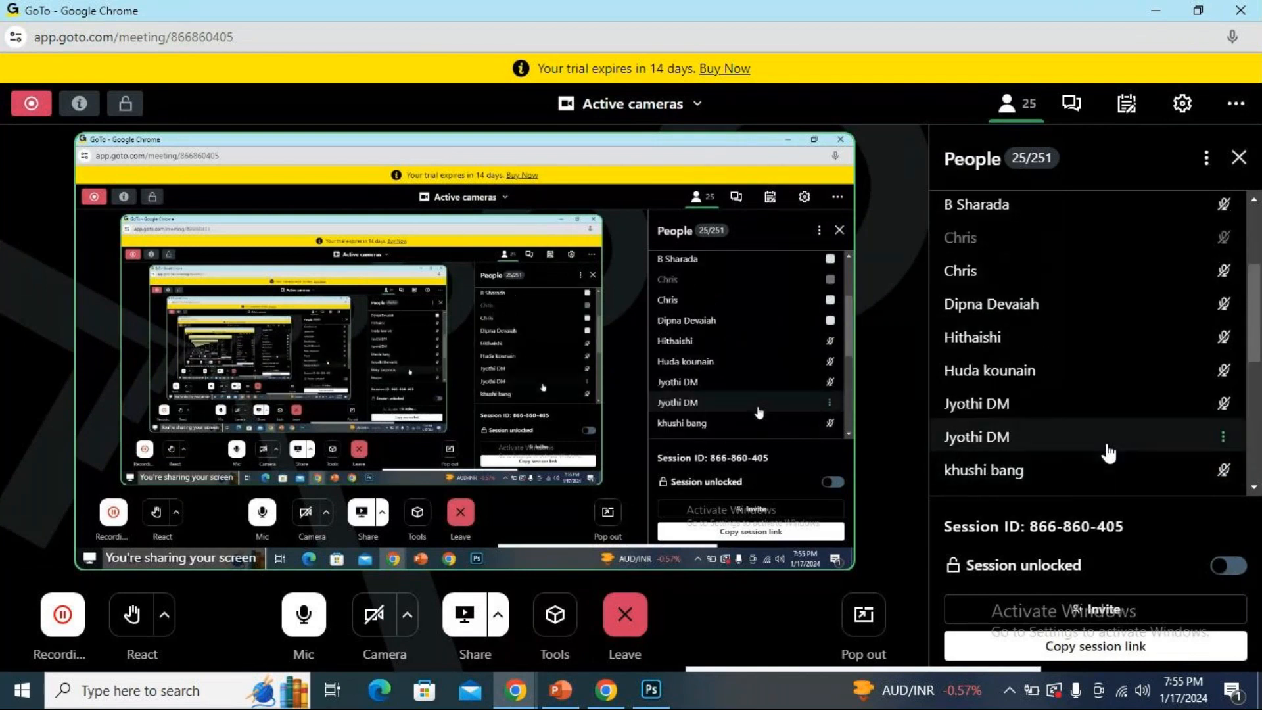
{"action": "scroll", "coordinate": [1109, 454], "scroll_direction": "up", "scroll_amount": 1}
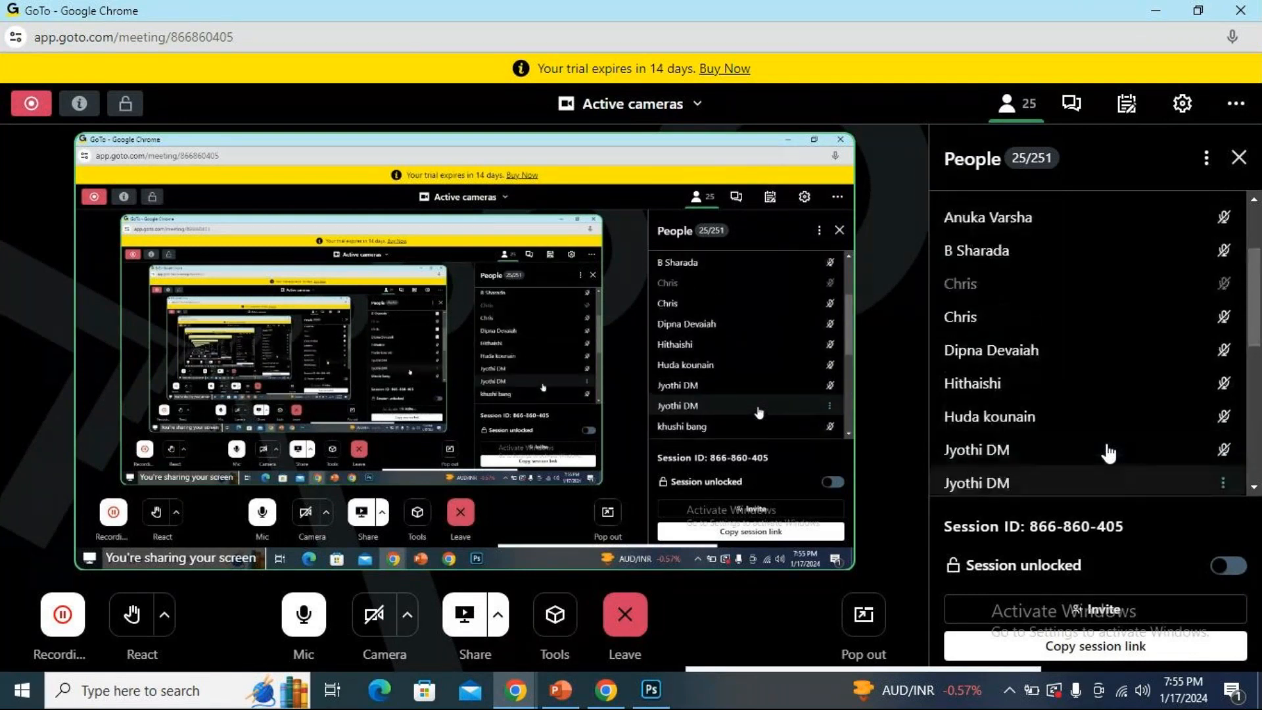
{"action": "scroll", "coordinate": [1109, 454], "scroll_direction": "up", "scroll_amount": 2}
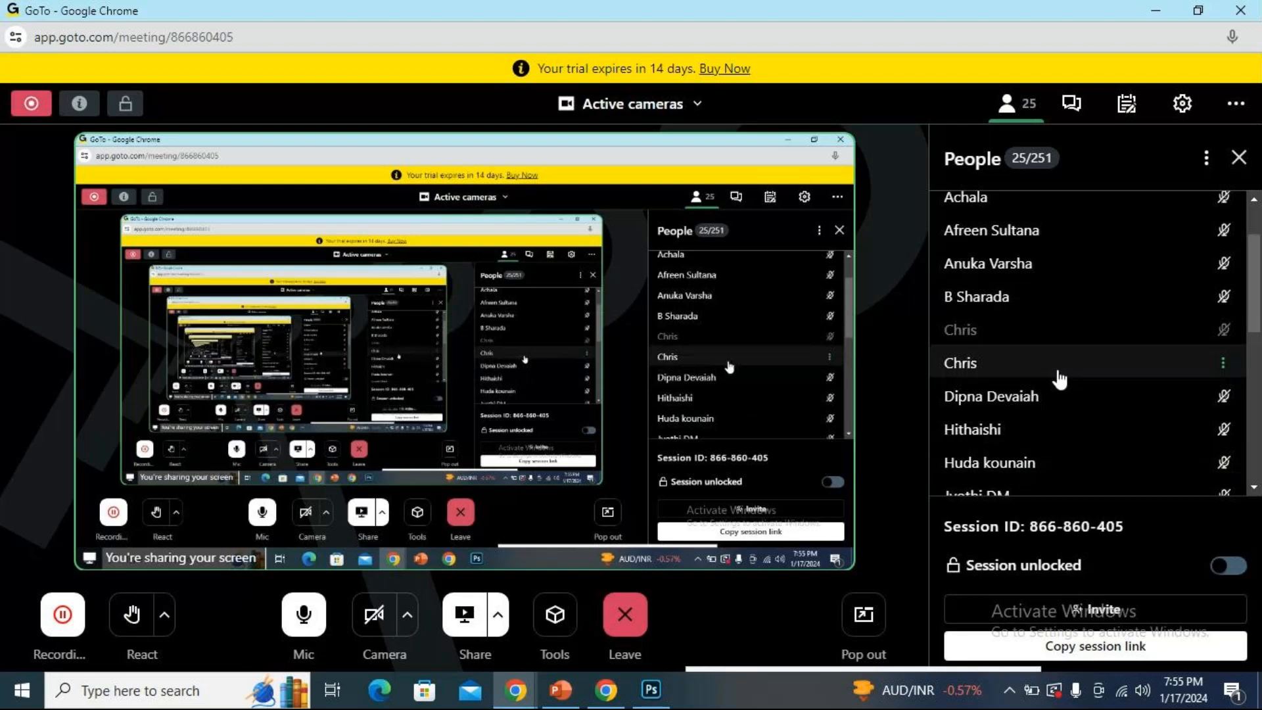